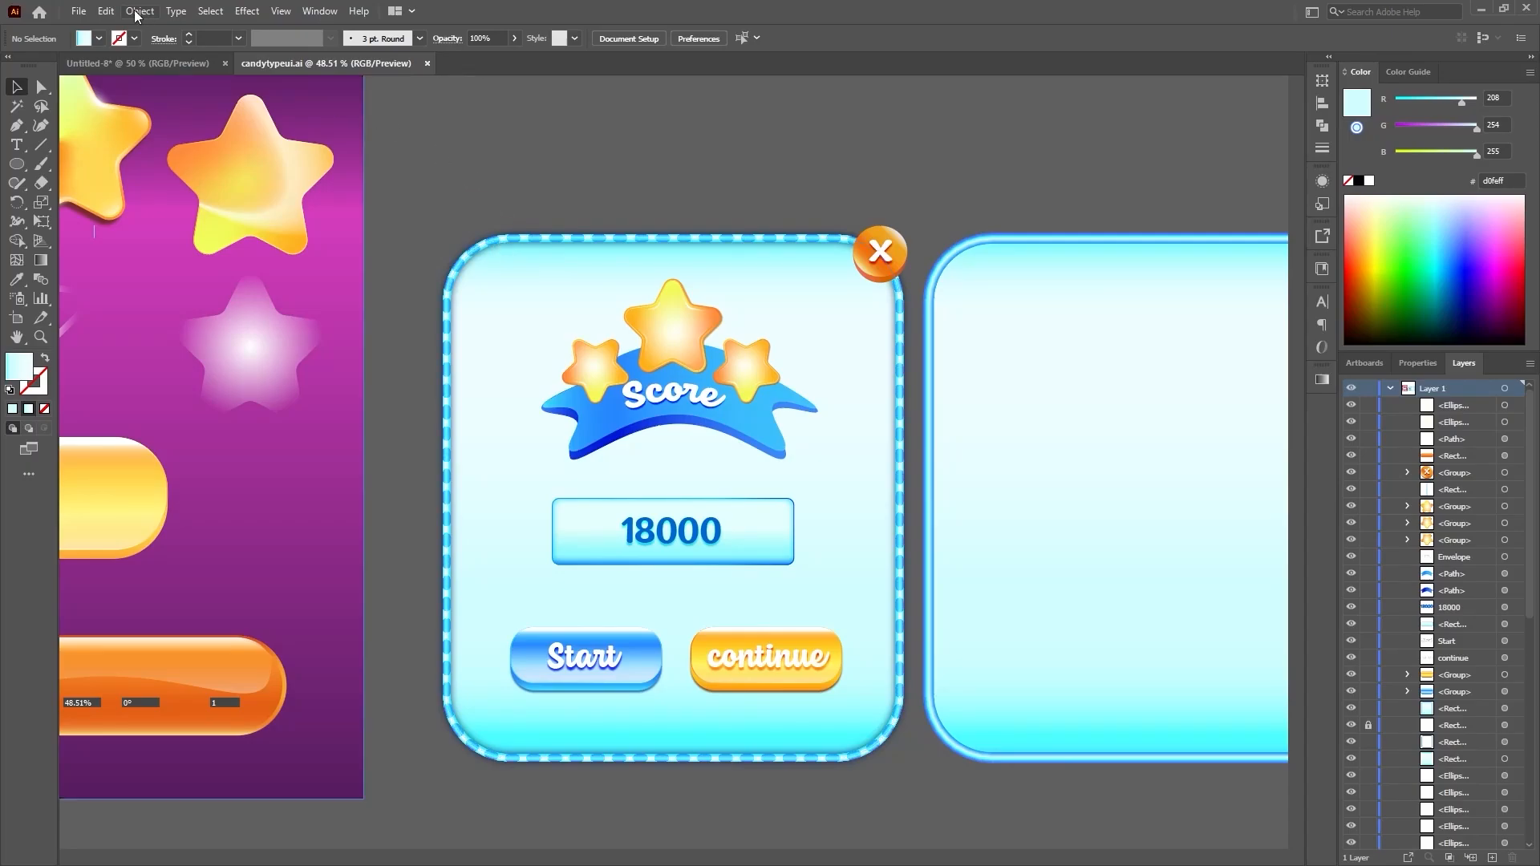
Step: Switch to the untitled document, group all the yellow button shapes, move the group slightly lower and hide it
click(130, 64)
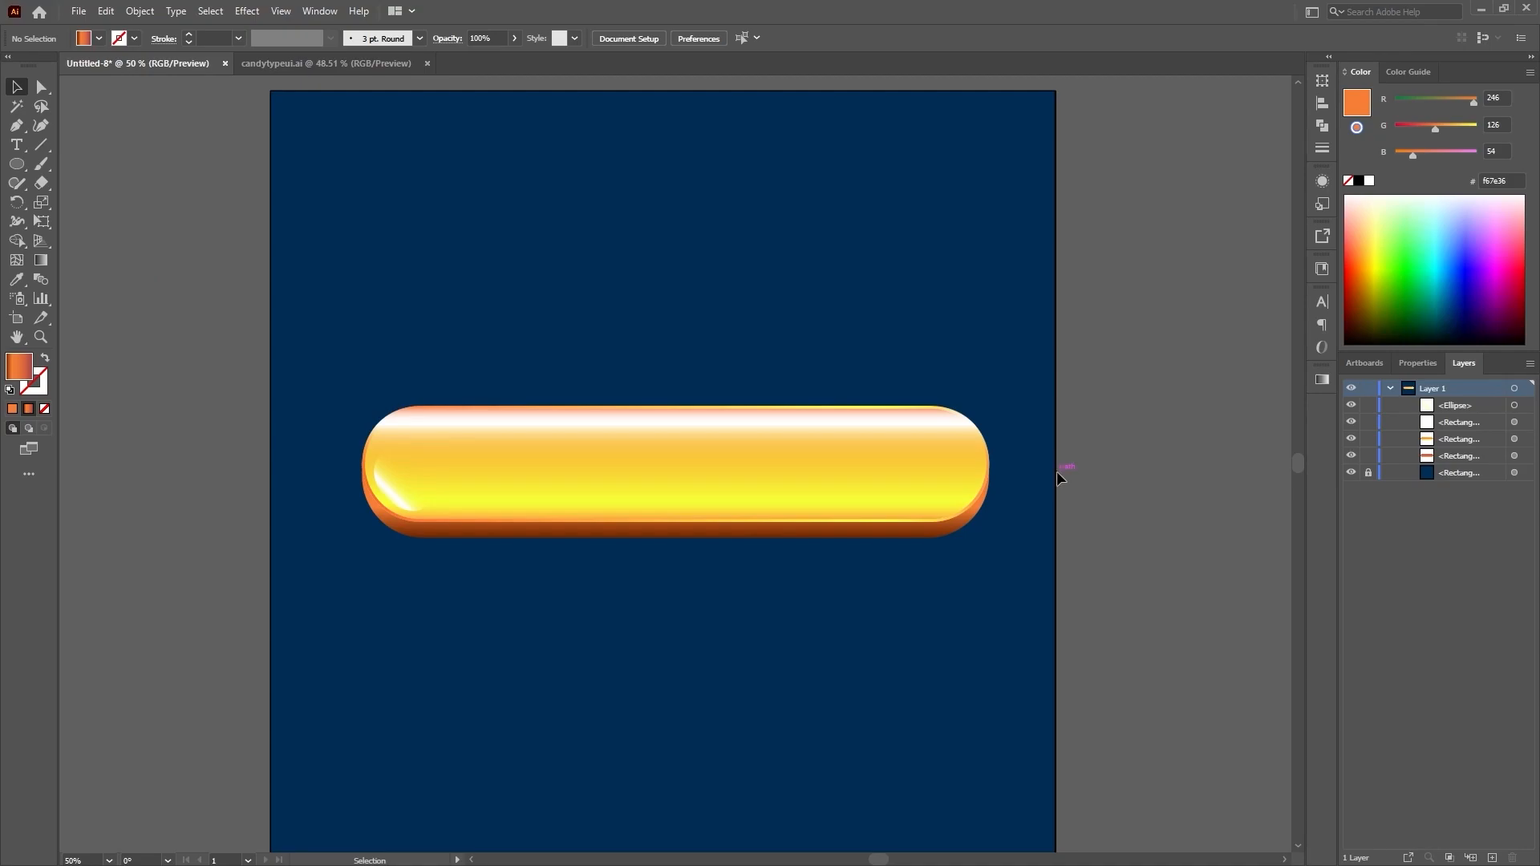
drag(320, 327, 1016, 594)
drag(307, 344, 1024, 595)
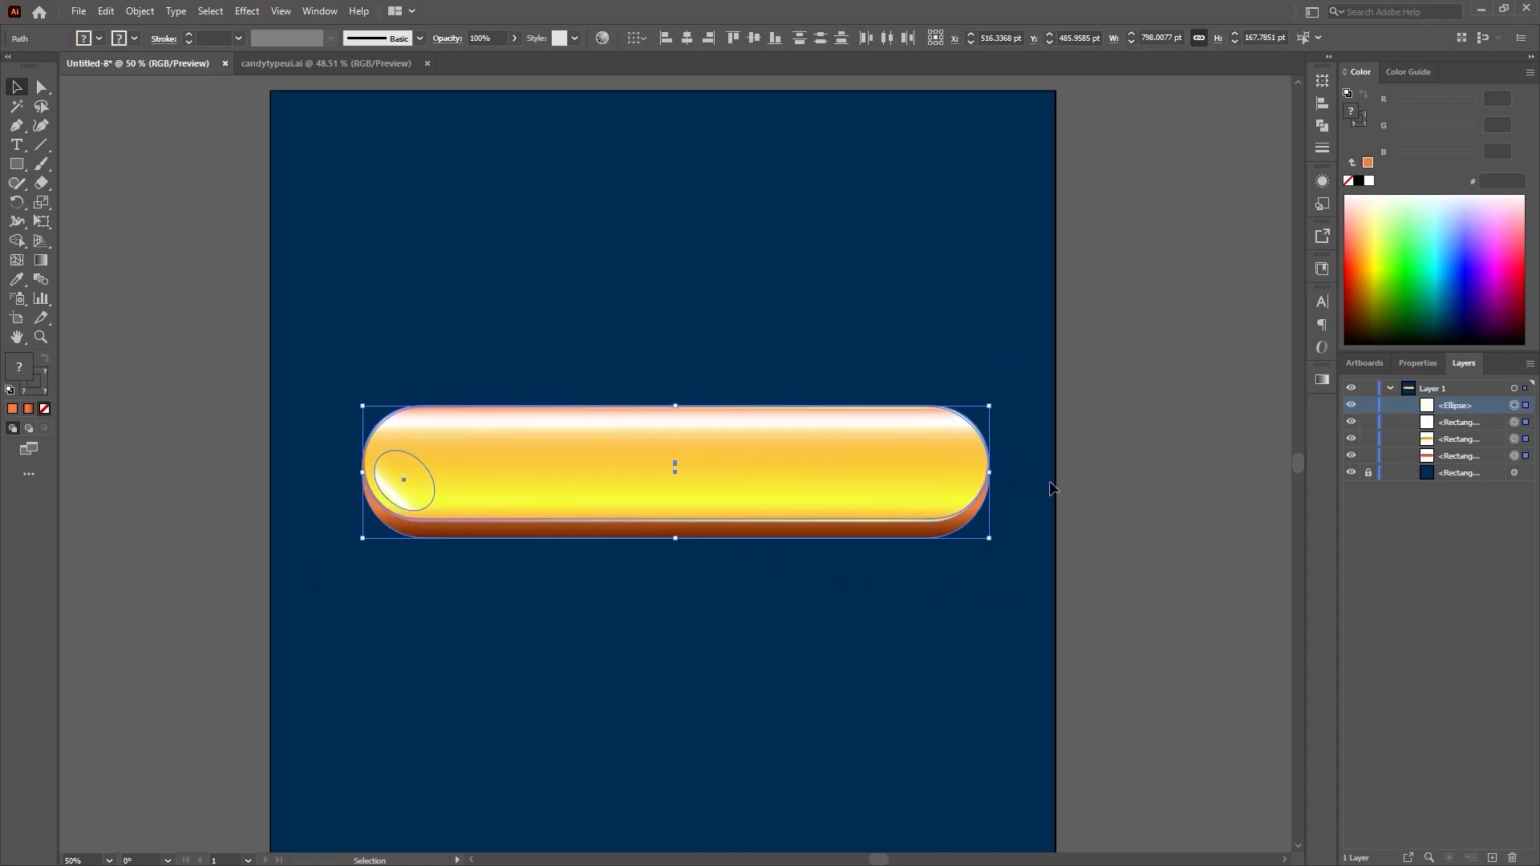
key(ctrl+g)
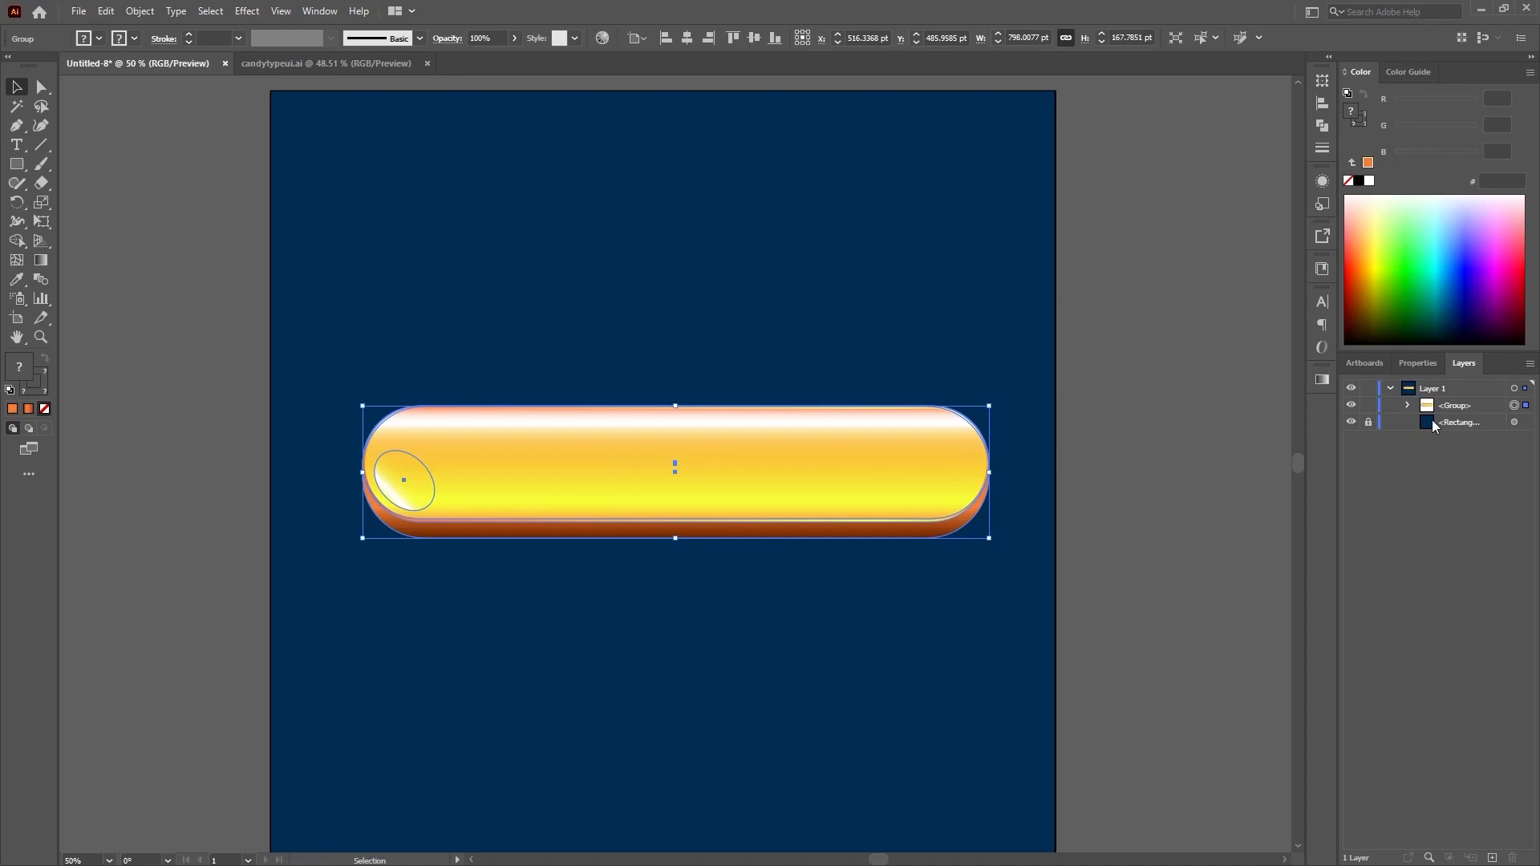
drag(399, 478, 406, 595)
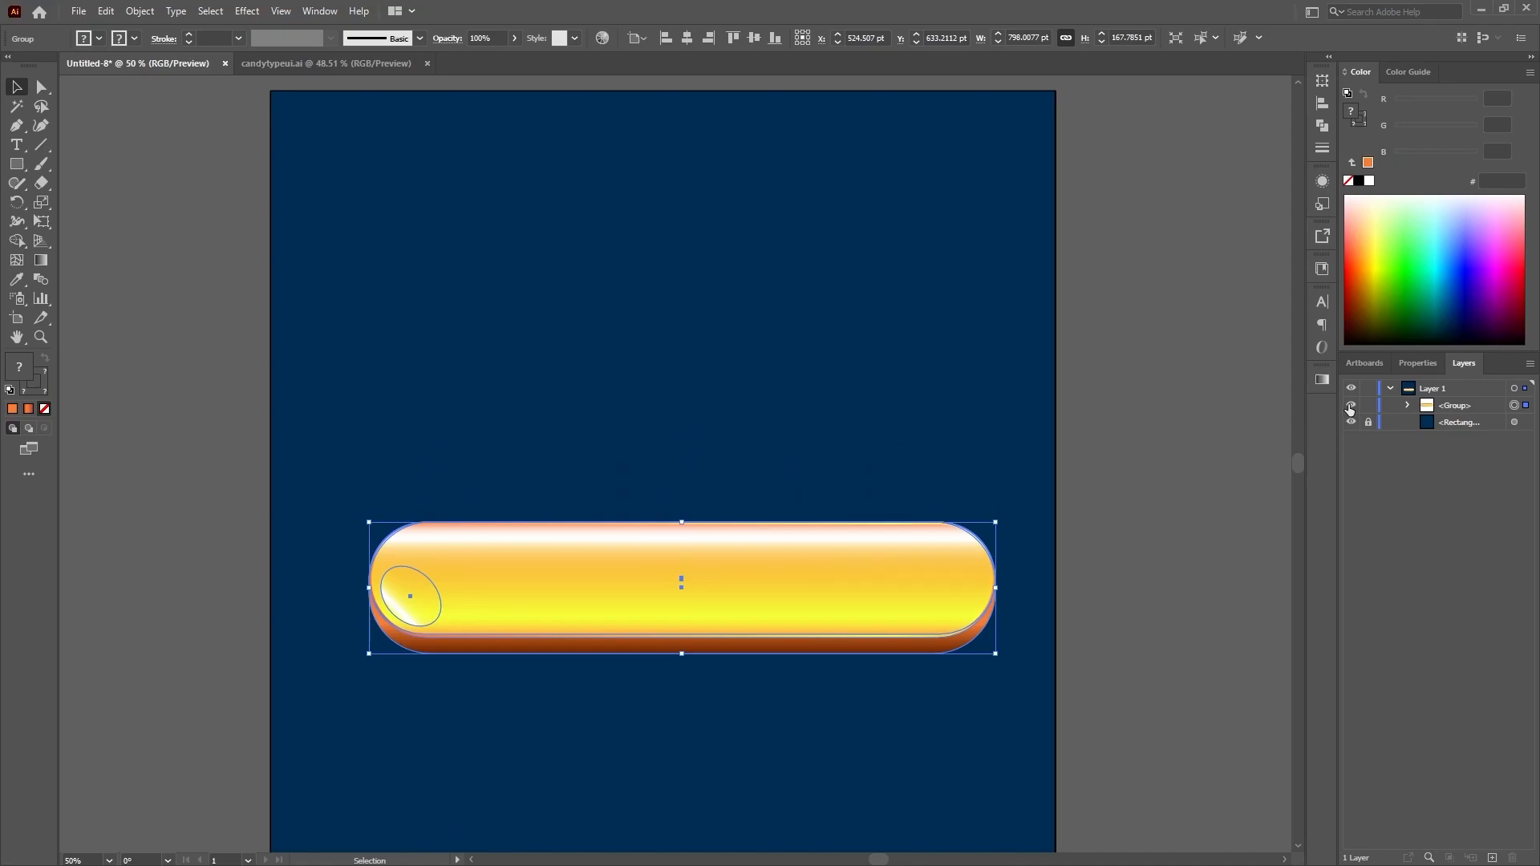
click(1351, 406)
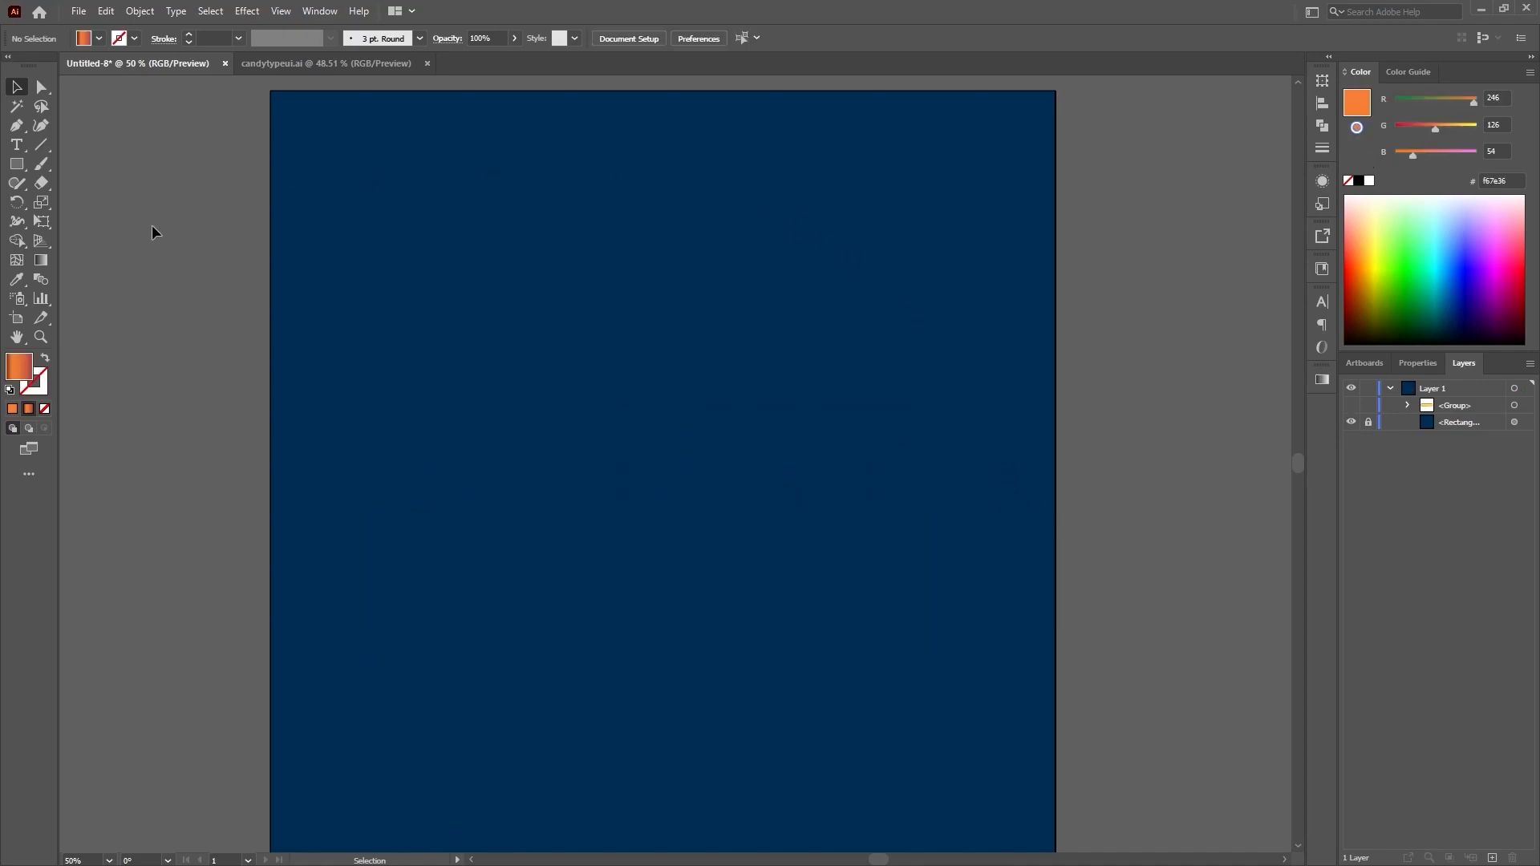
Step: Draw a rounded rectangle about 747 by 787 pt with corner radius about 53 pt on the navy background, checking the candytypeui.ai reference
click(16, 163)
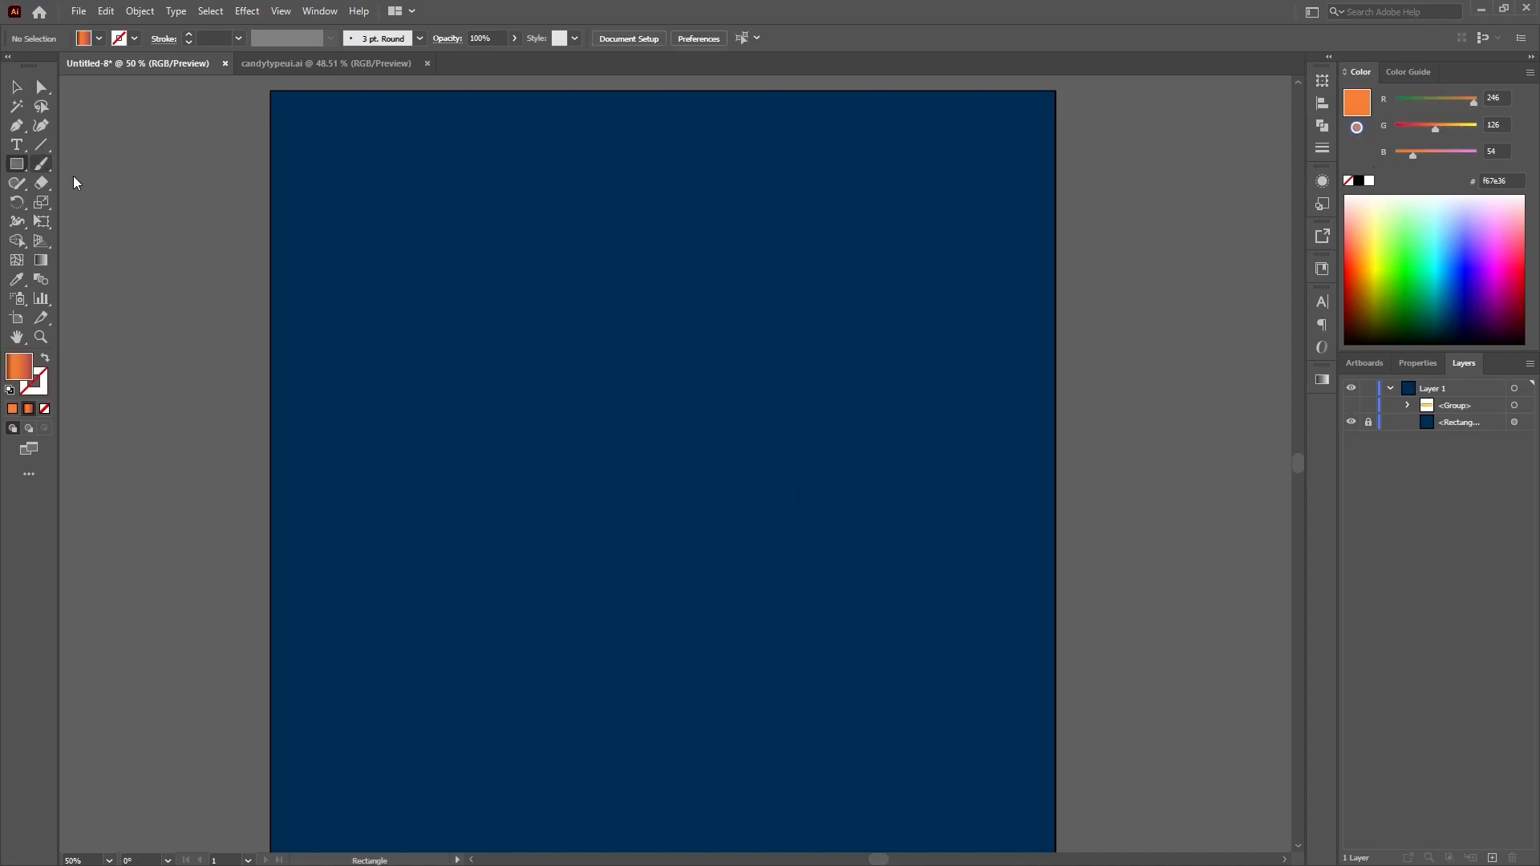
mouse_move(330, 190)
mouse_down()
mouse_move(574, 489)
mouse_move(856, 733)
mouse_move(975, 727)
mouse_move(1007, 817)
mouse_move(998, 807)
mouse_up()
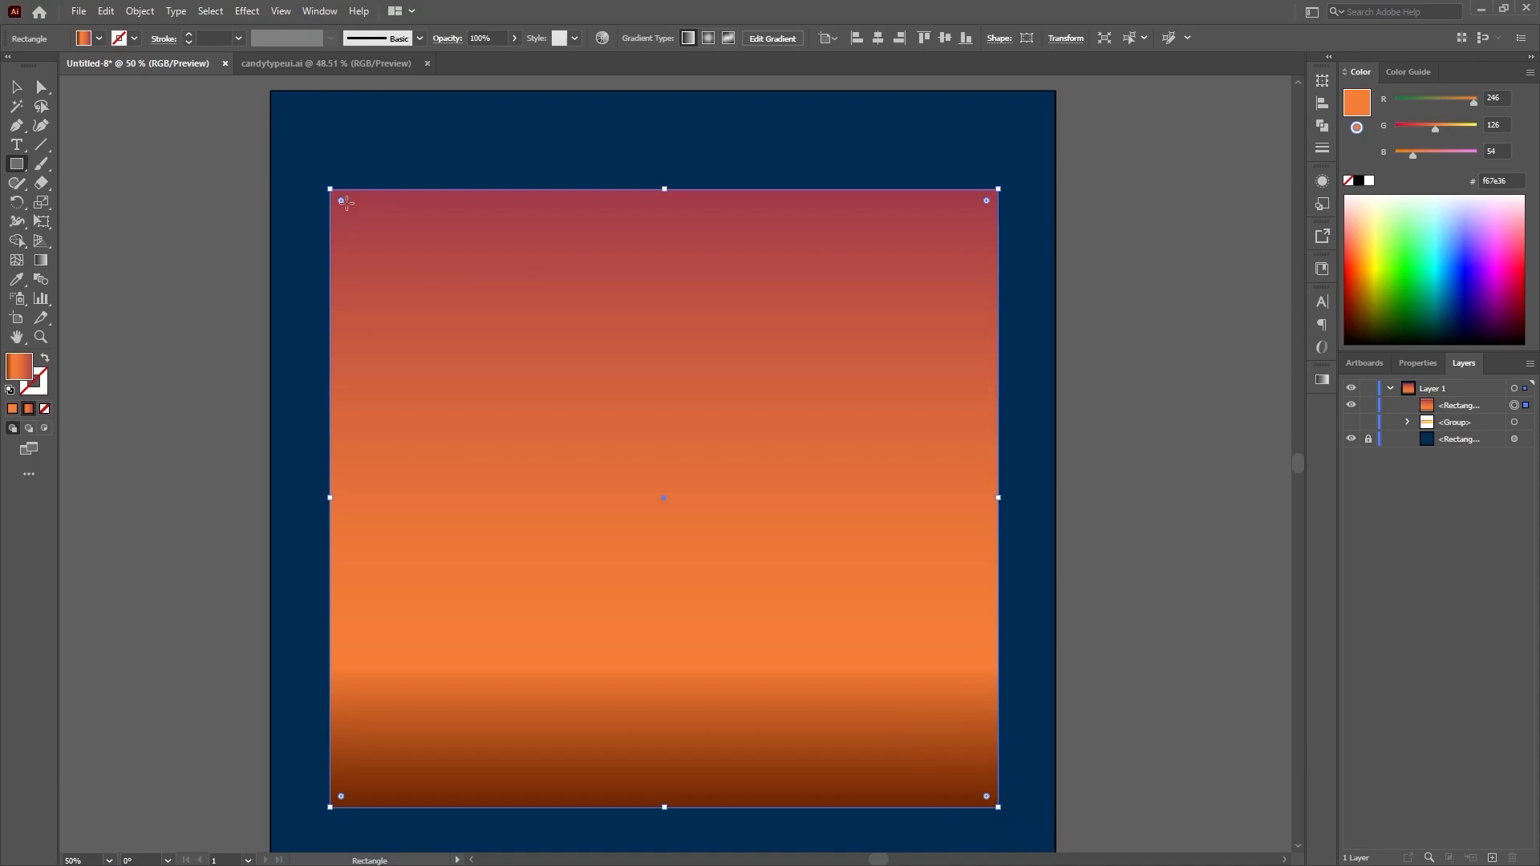
drag(343, 202, 379, 232)
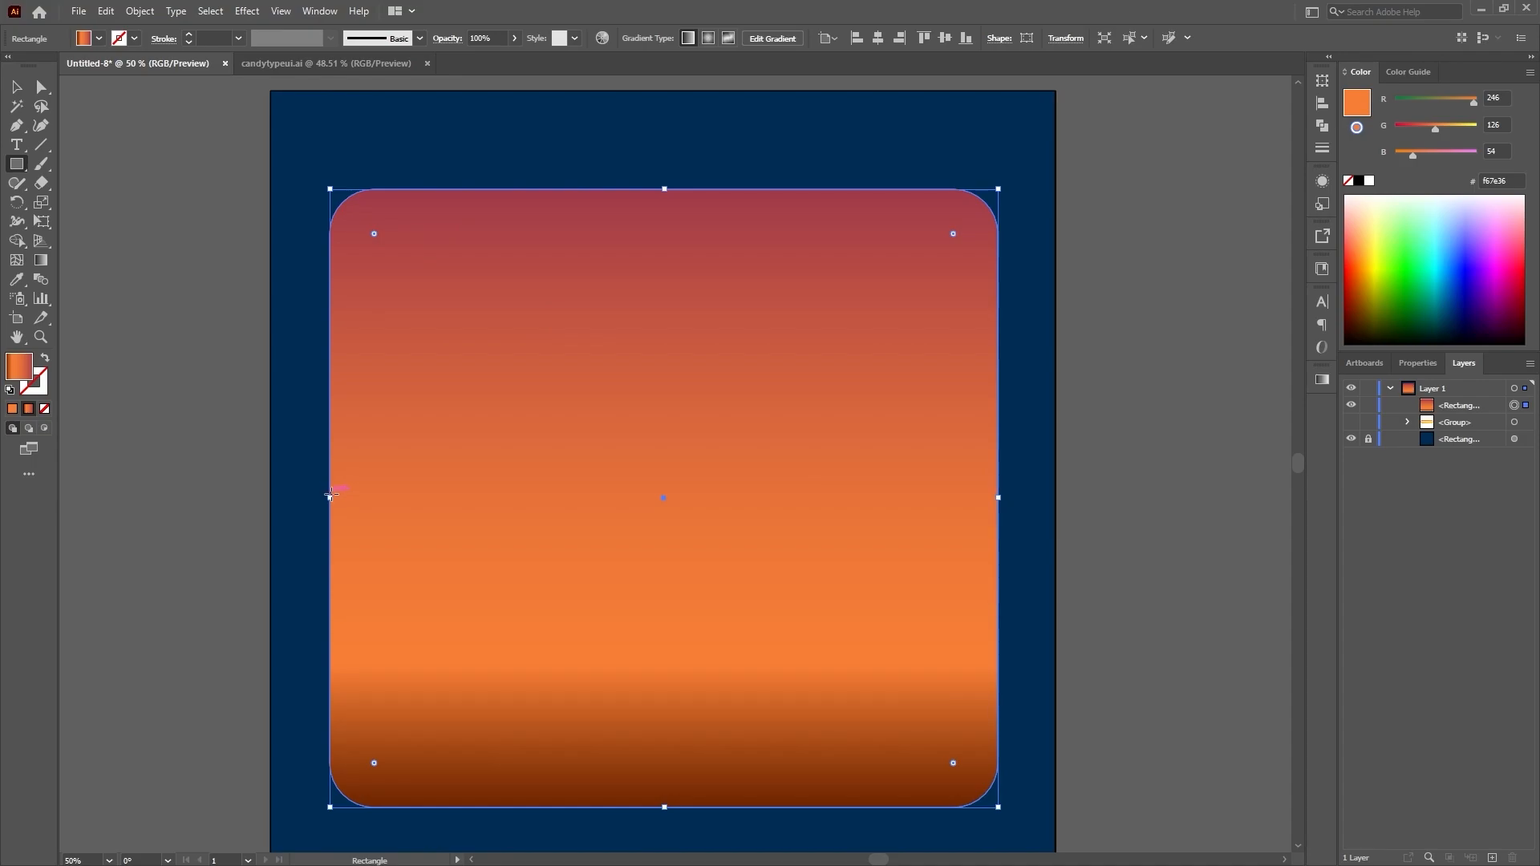
drag(328, 500, 370, 501)
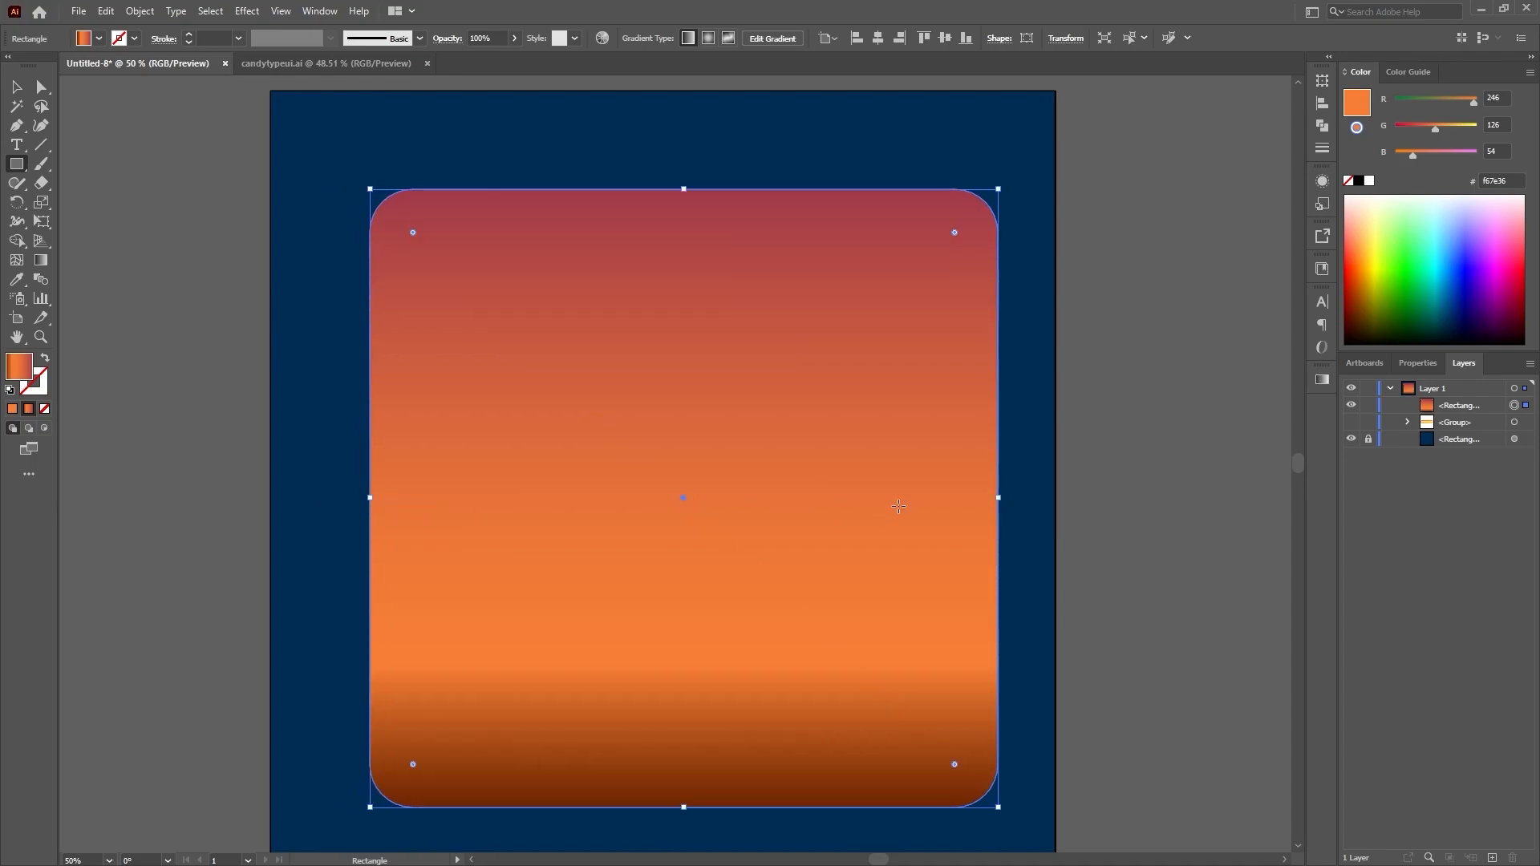
drag(999, 499, 957, 499)
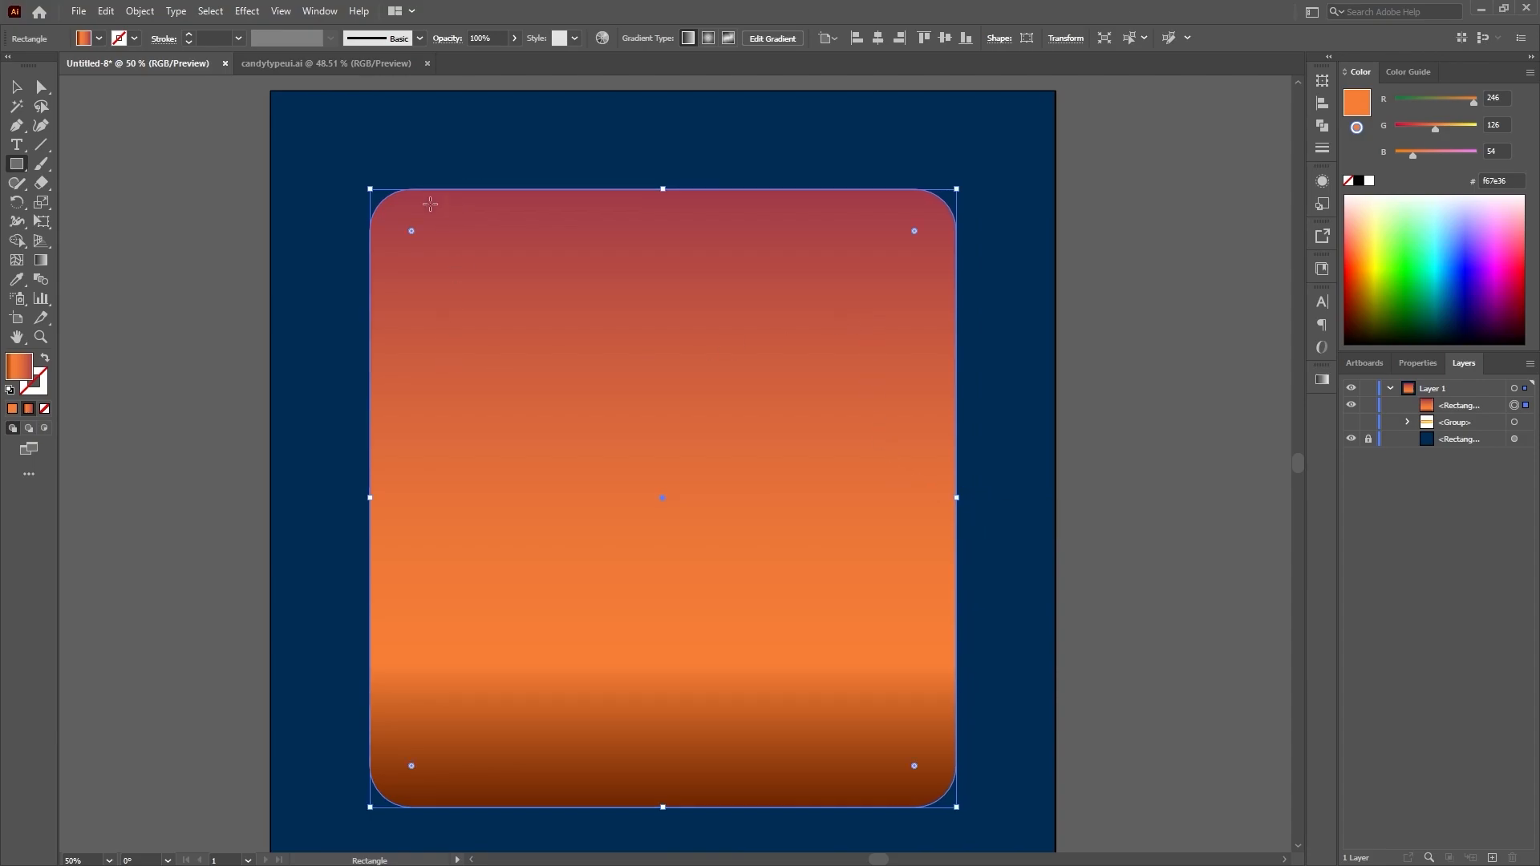
click(337, 64)
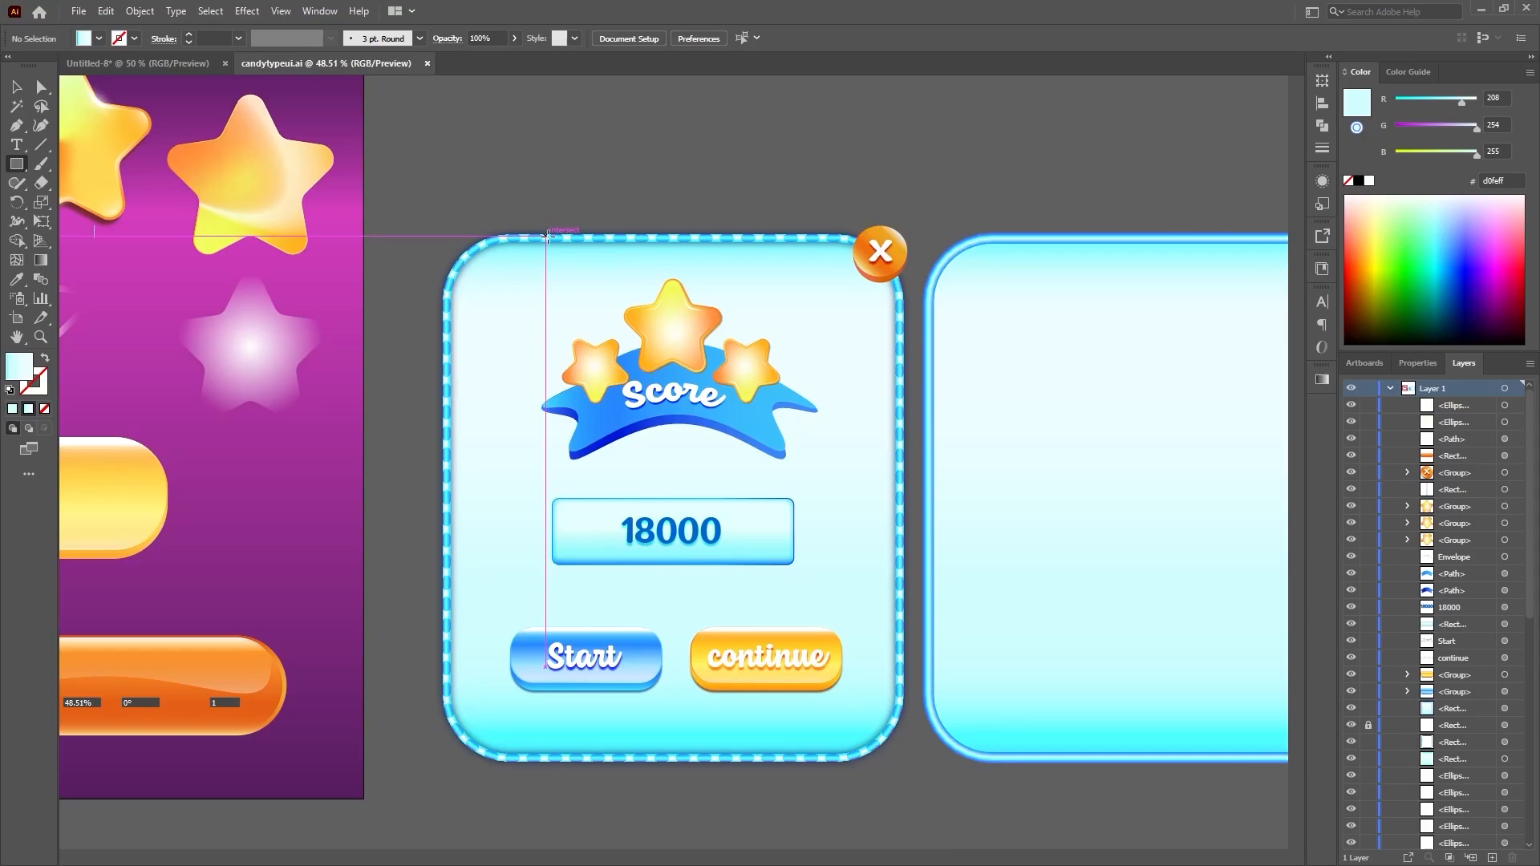
click(130, 65)
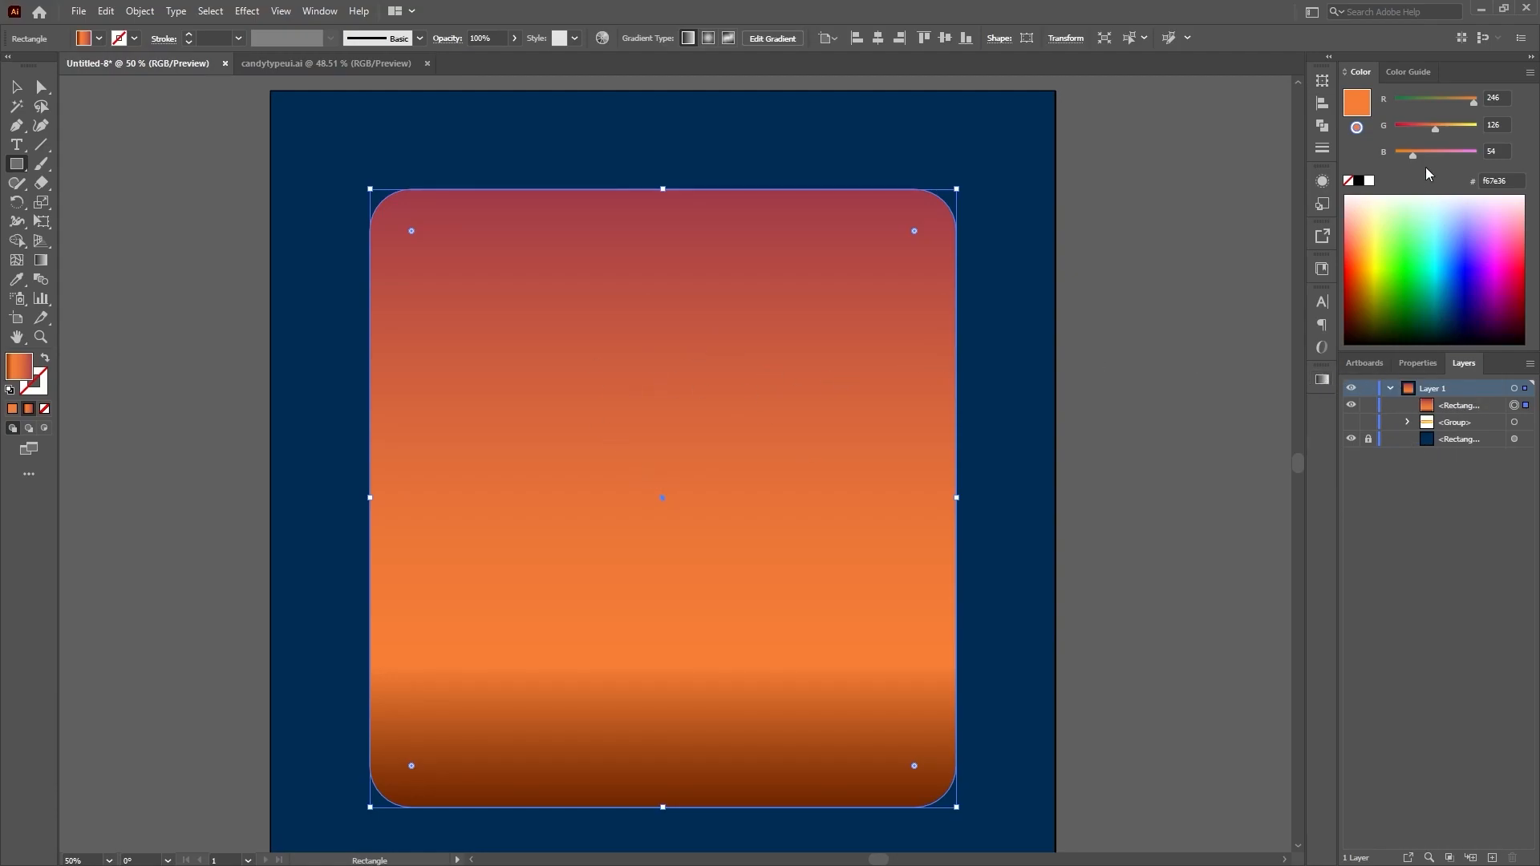
Step: Recolor the rectangle's linear gradient with yellow-orange f6bb36 at the inner stop and orange ff9d20 at the 0% stop
click(1453, 127)
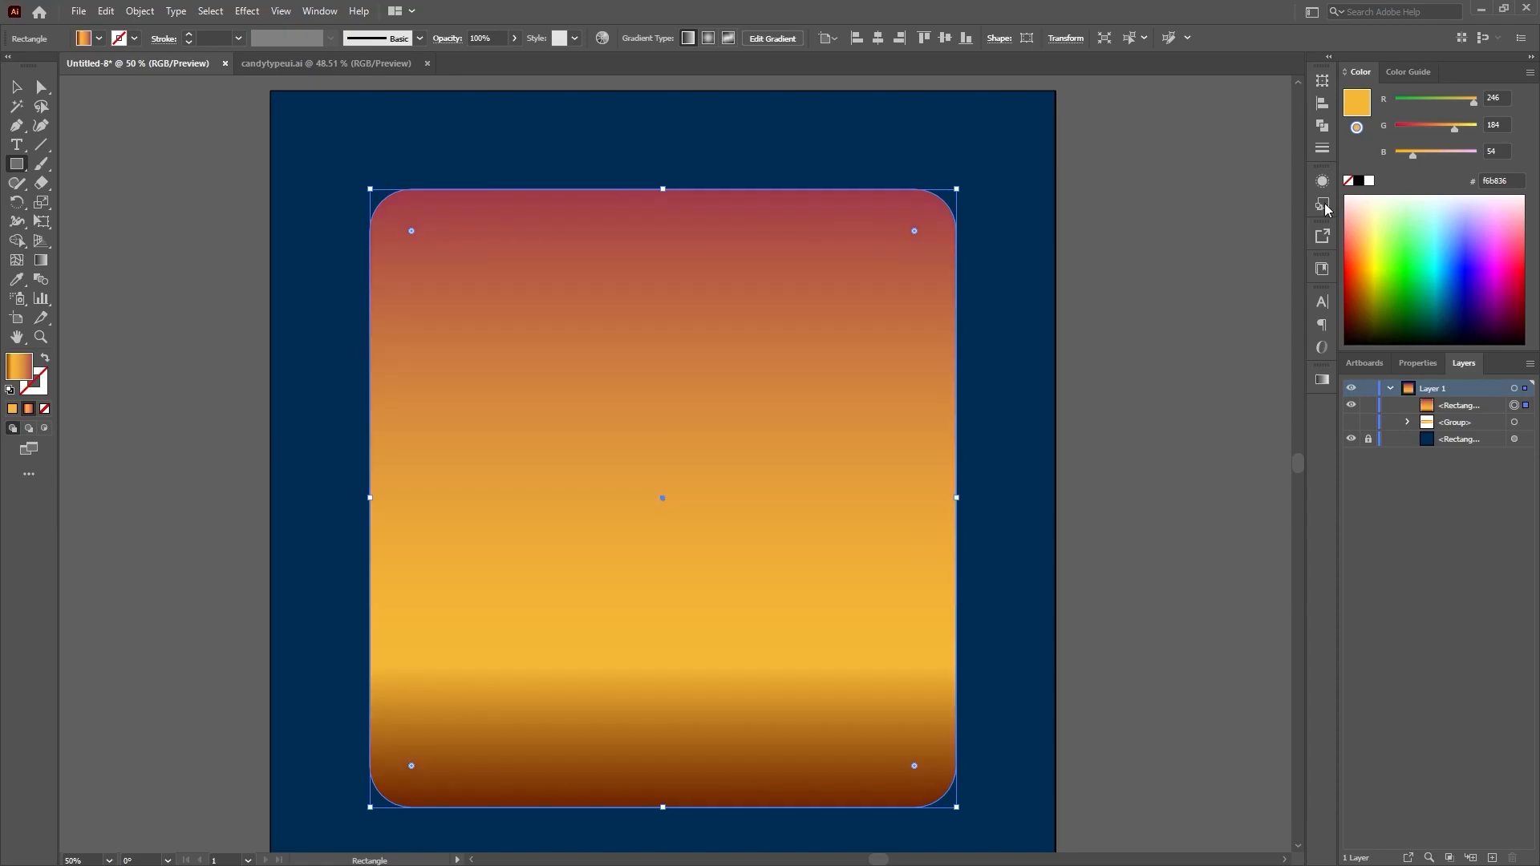
mouse_move(1457, 128)
mouse_down()
mouse_move(1429, 129)
mouse_move(1456, 128)
mouse_up()
click(1323, 380)
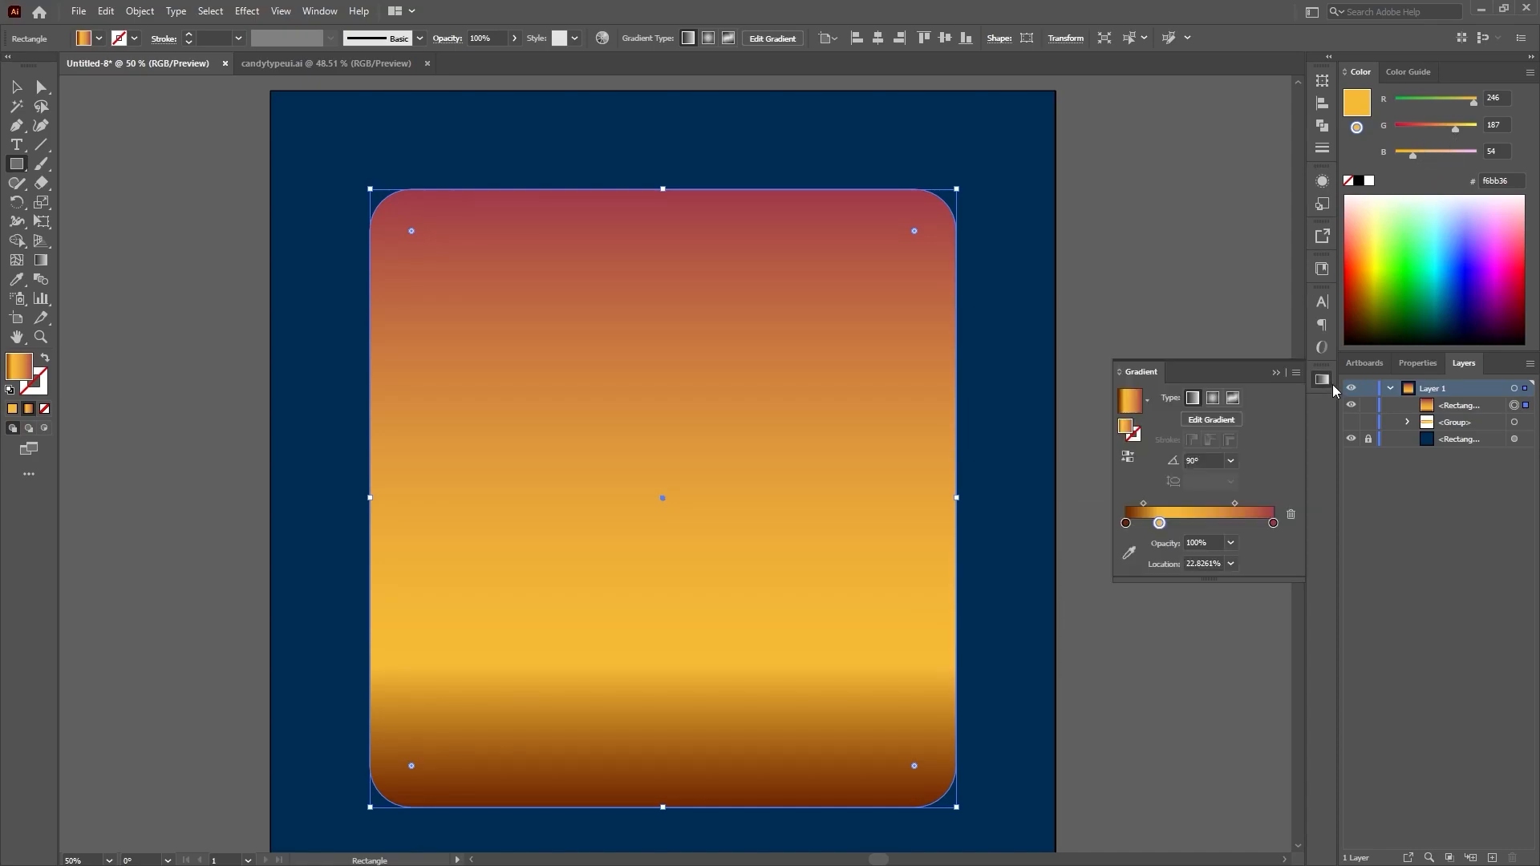
click(1126, 523)
mouse_move(1431, 103)
mouse_down()
mouse_move(1464, 104)
mouse_move(1448, 104)
mouse_up()
click(1364, 300)
drag(1370, 293, 1361, 251)
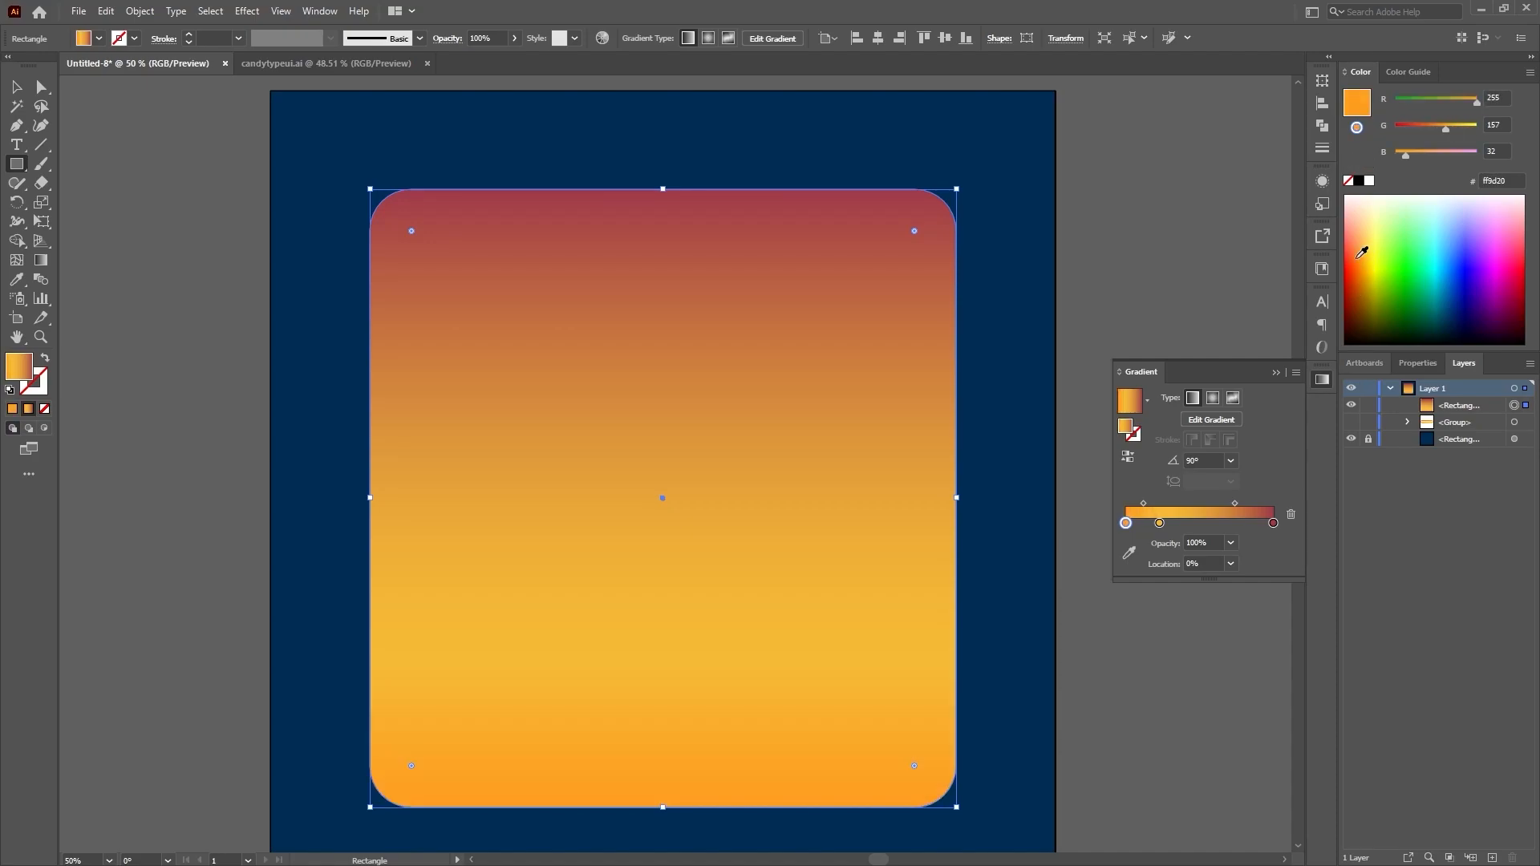
Step: Set the gradient's inner stop to pale cream and its 100% stop to orange ff8f28
click(1159, 523)
mouse_move(1454, 129)
mouse_down()
mouse_move(1470, 129)
mouse_move(1454, 156)
mouse_up()
click(1273, 523)
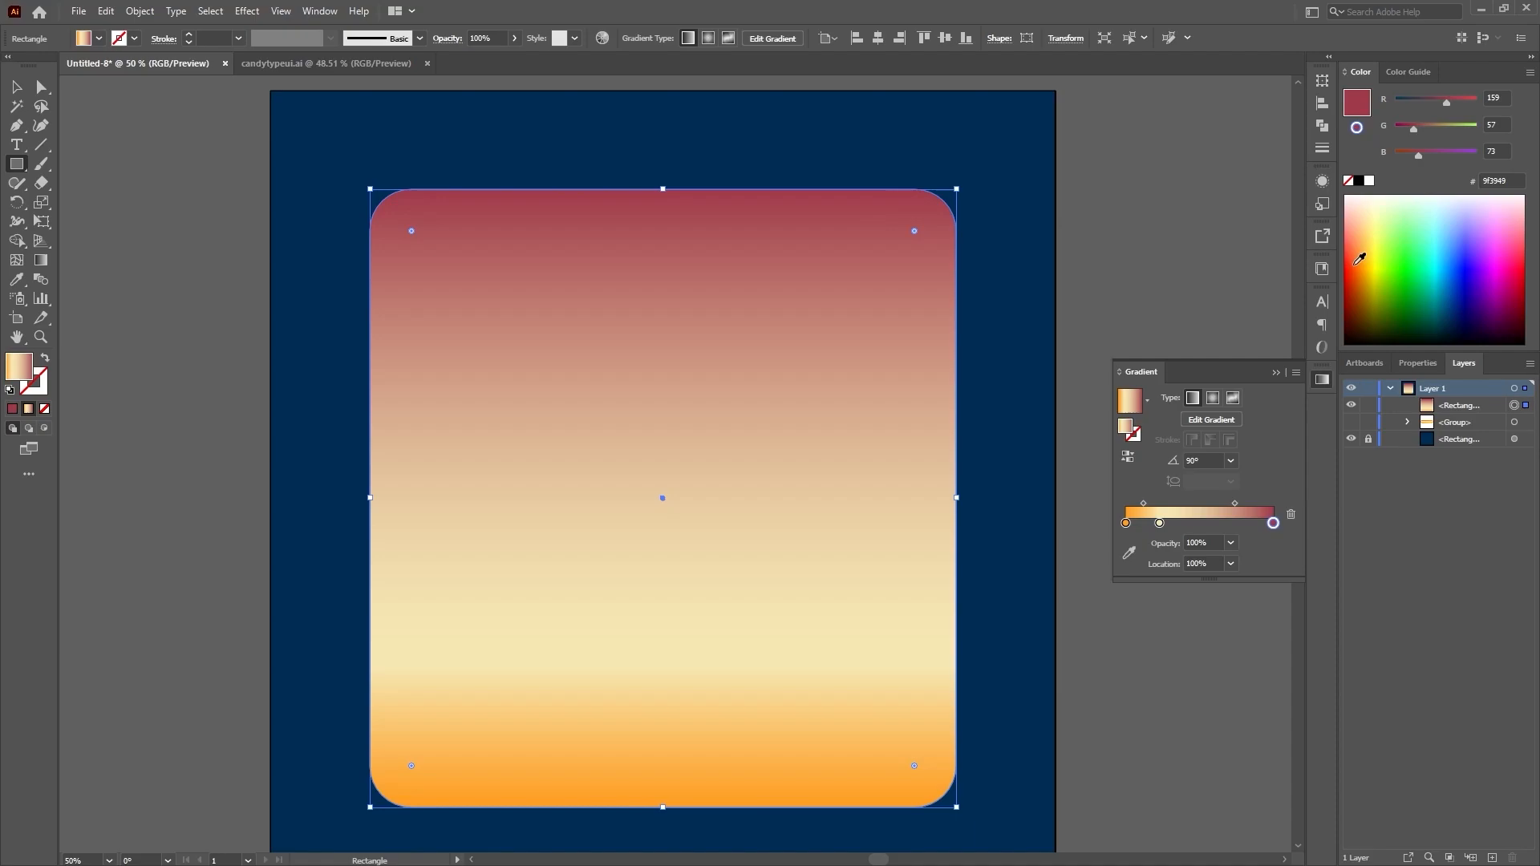
click(1369, 250)
click(1360, 256)
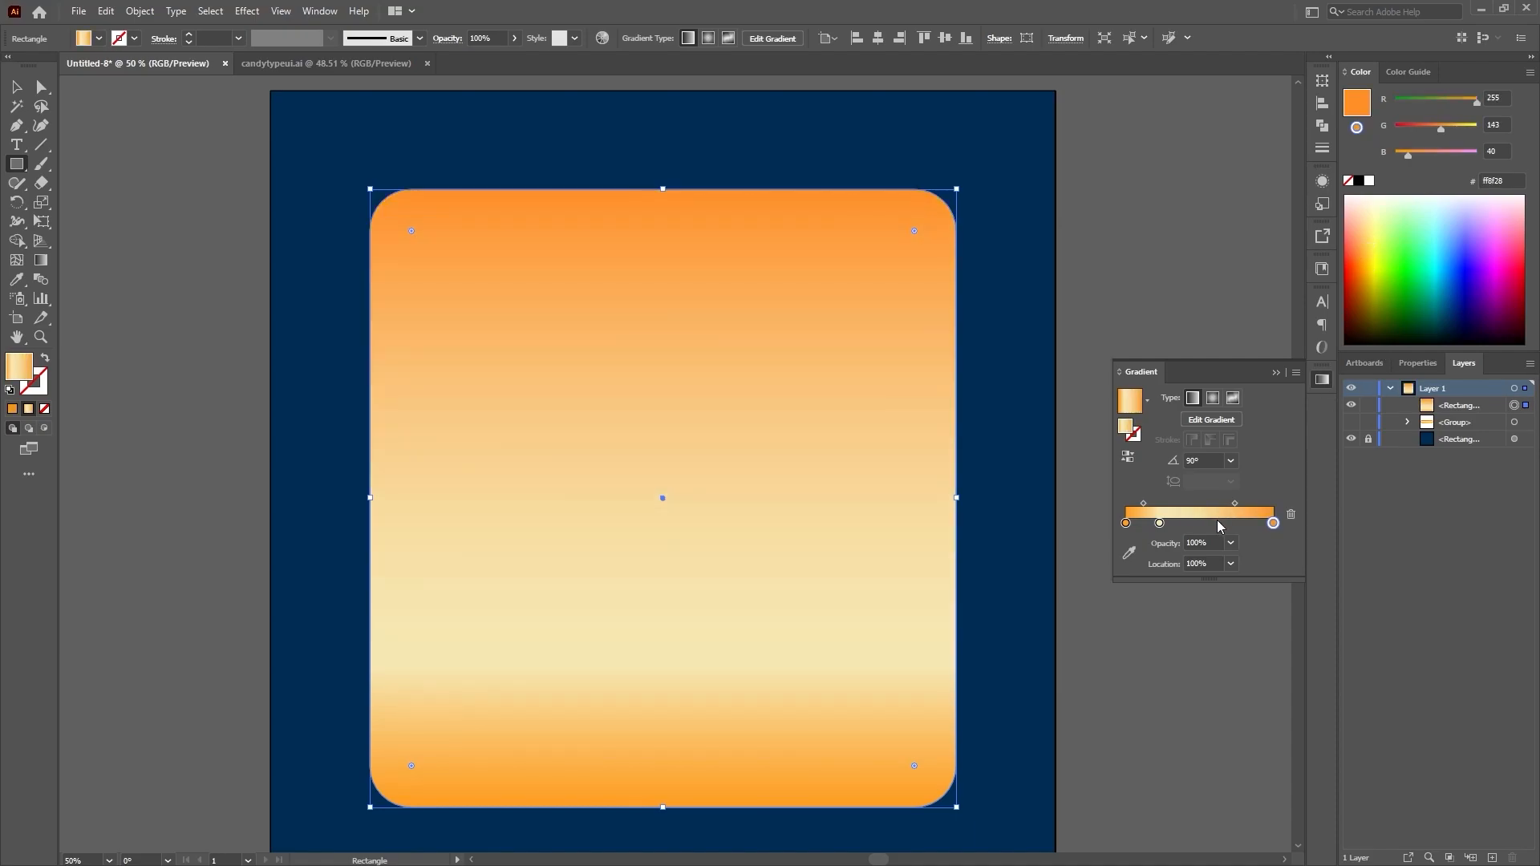
Step: Duplicate the cream stop at about 75%, shift the upper blend midpoint toward the end, and lighten the 100% stop to ffa628
drag(1167, 527, 1238, 524)
drag(1258, 504, 1267, 504)
click(1275, 526)
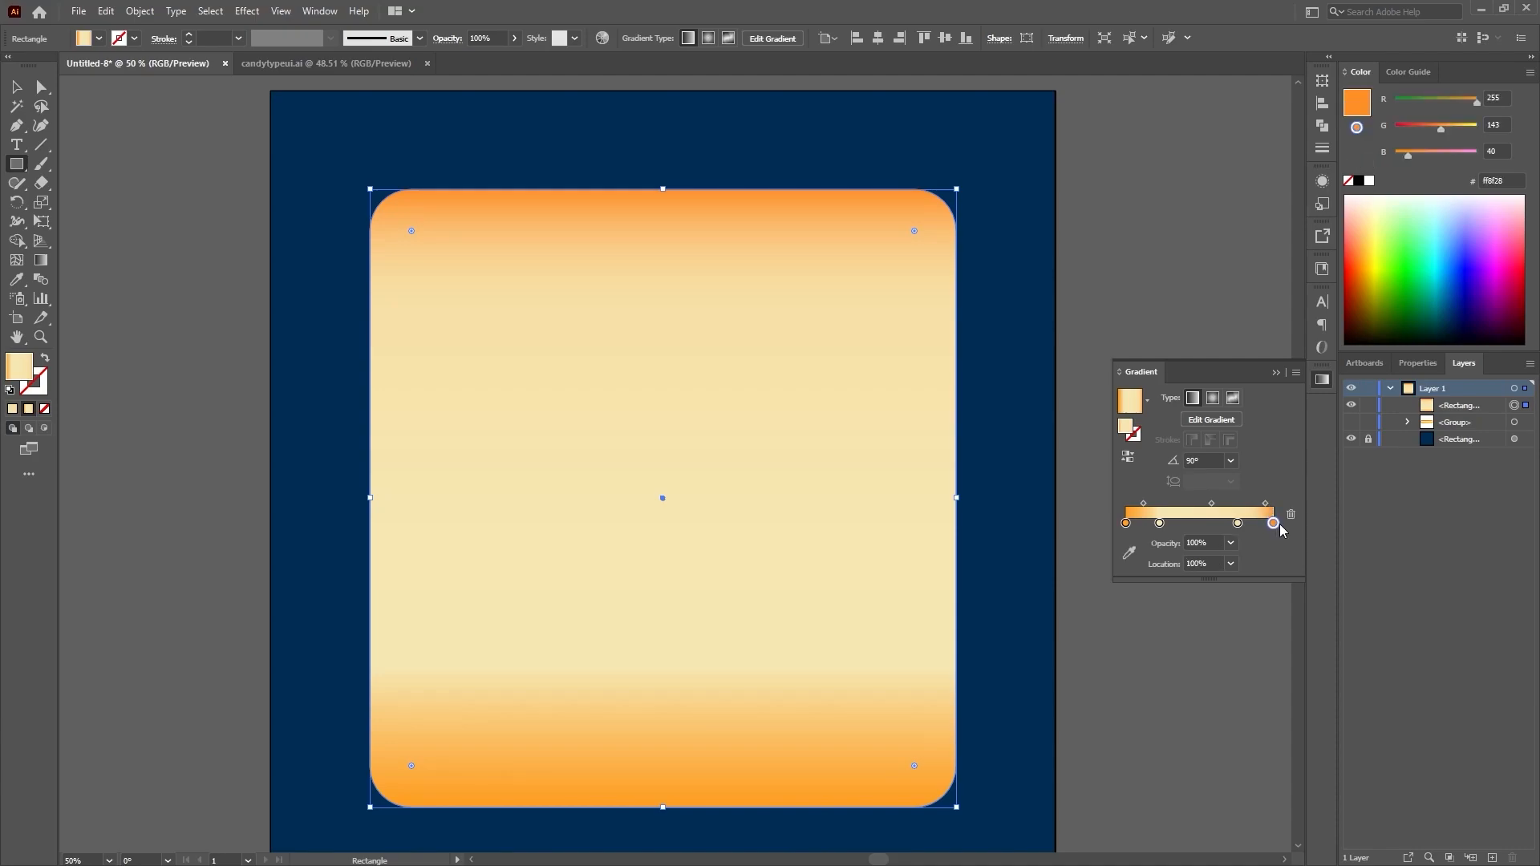
drag(1443, 129, 1449, 130)
Step: Move the lower cream stop to about 13% and add a very light stop at about 50% of the gradient
click(1160, 524)
drag(1161, 527, 1145, 526)
click(1188, 524)
drag(1452, 154, 1465, 158)
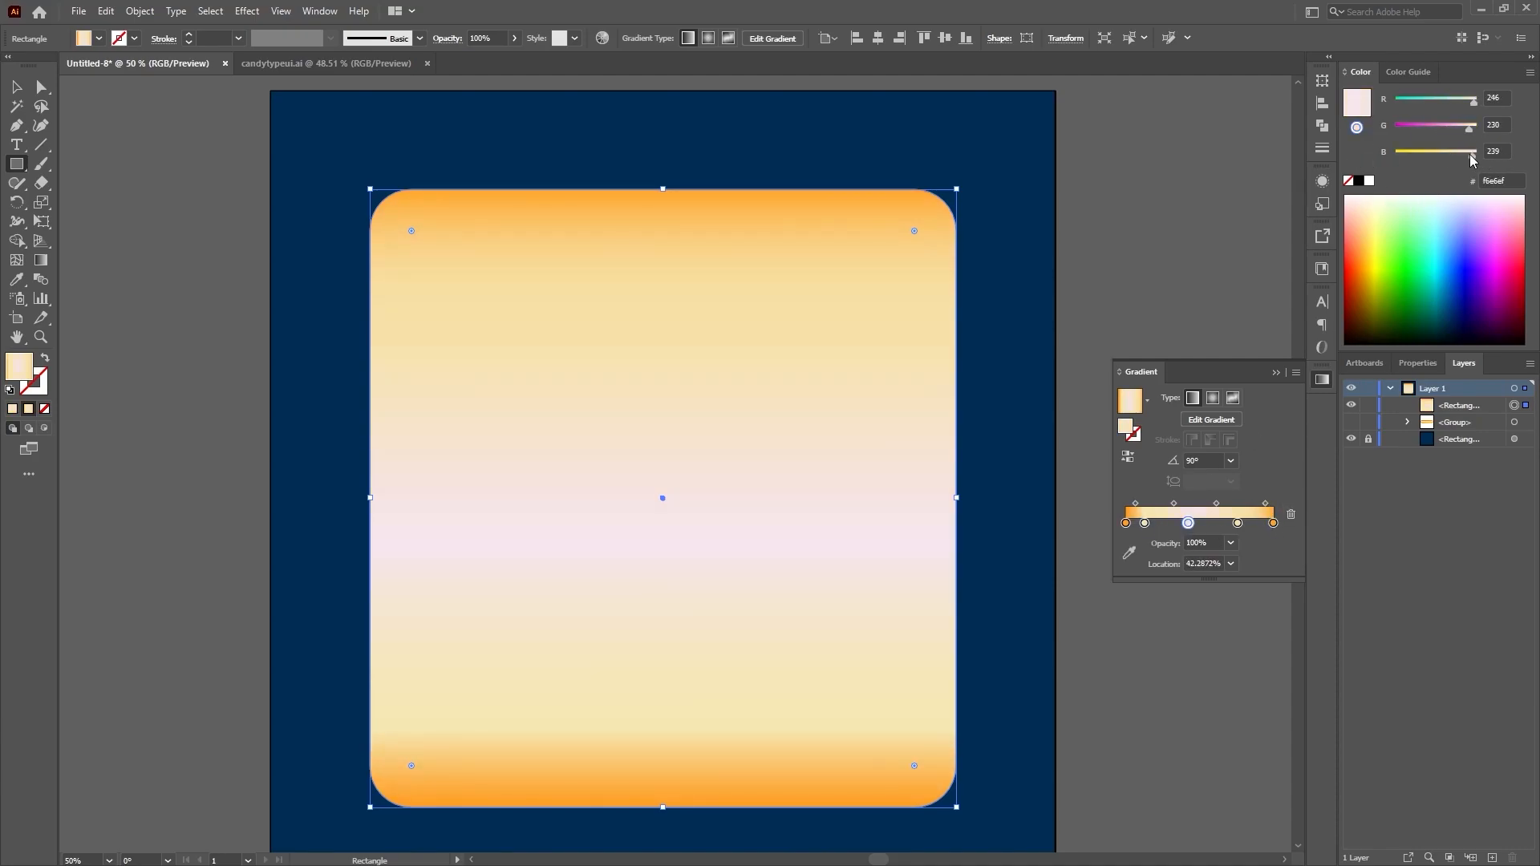
mouse_move(1188, 523)
mouse_down()
mouse_move(1162, 526)
mouse_move(1227, 506)
mouse_move(1189, 526)
mouse_move(1158, 505)
mouse_move(1136, 525)
mouse_move(1154, 505)
mouse_move(1200, 523)
mouse_up()
Step: Make the lower cream stop yellower, the central stop pale yellow f6ffce, and move the upper cream stop to about 91%
click(1146, 524)
drag(1468, 126, 1462, 155)
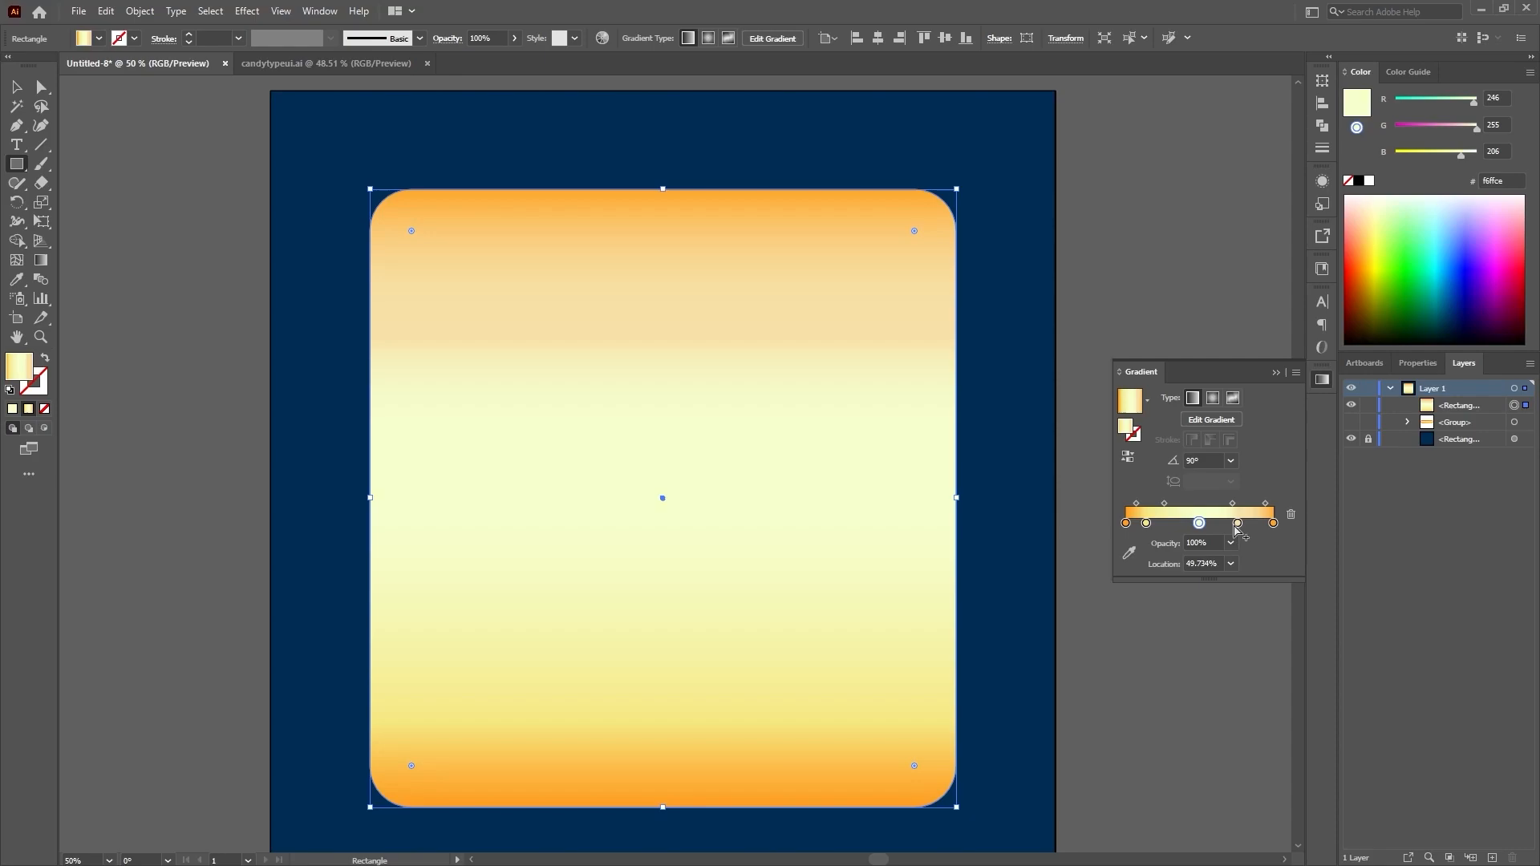
drag(1240, 526, 1260, 523)
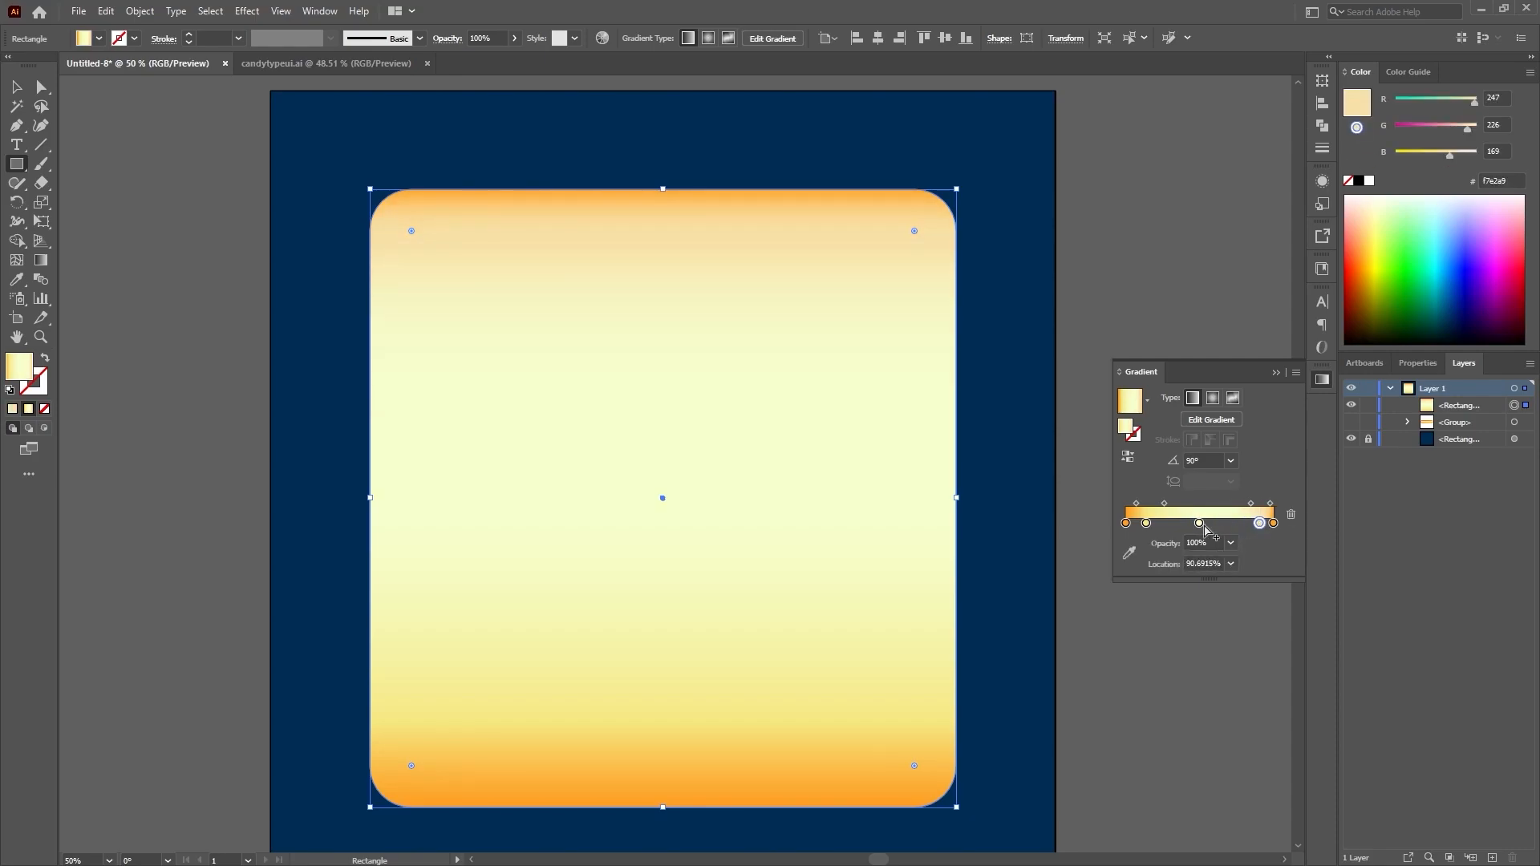
Step: Change the central gradient stop to light cream ffffde and the 100% stop to stronger orange ff9a00
click(1199, 523)
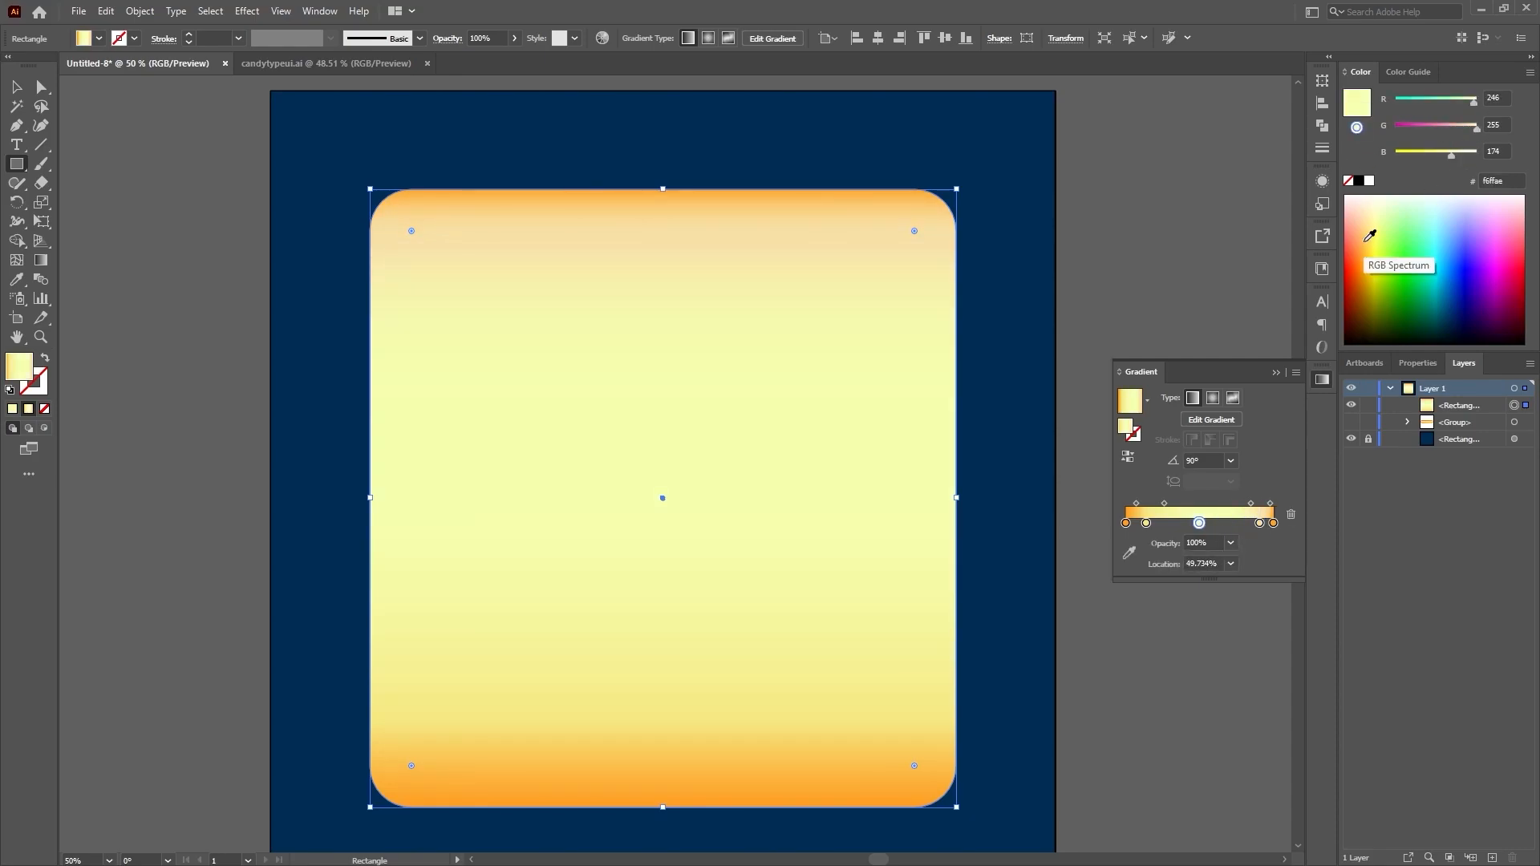
drag(1369, 244, 1371, 230)
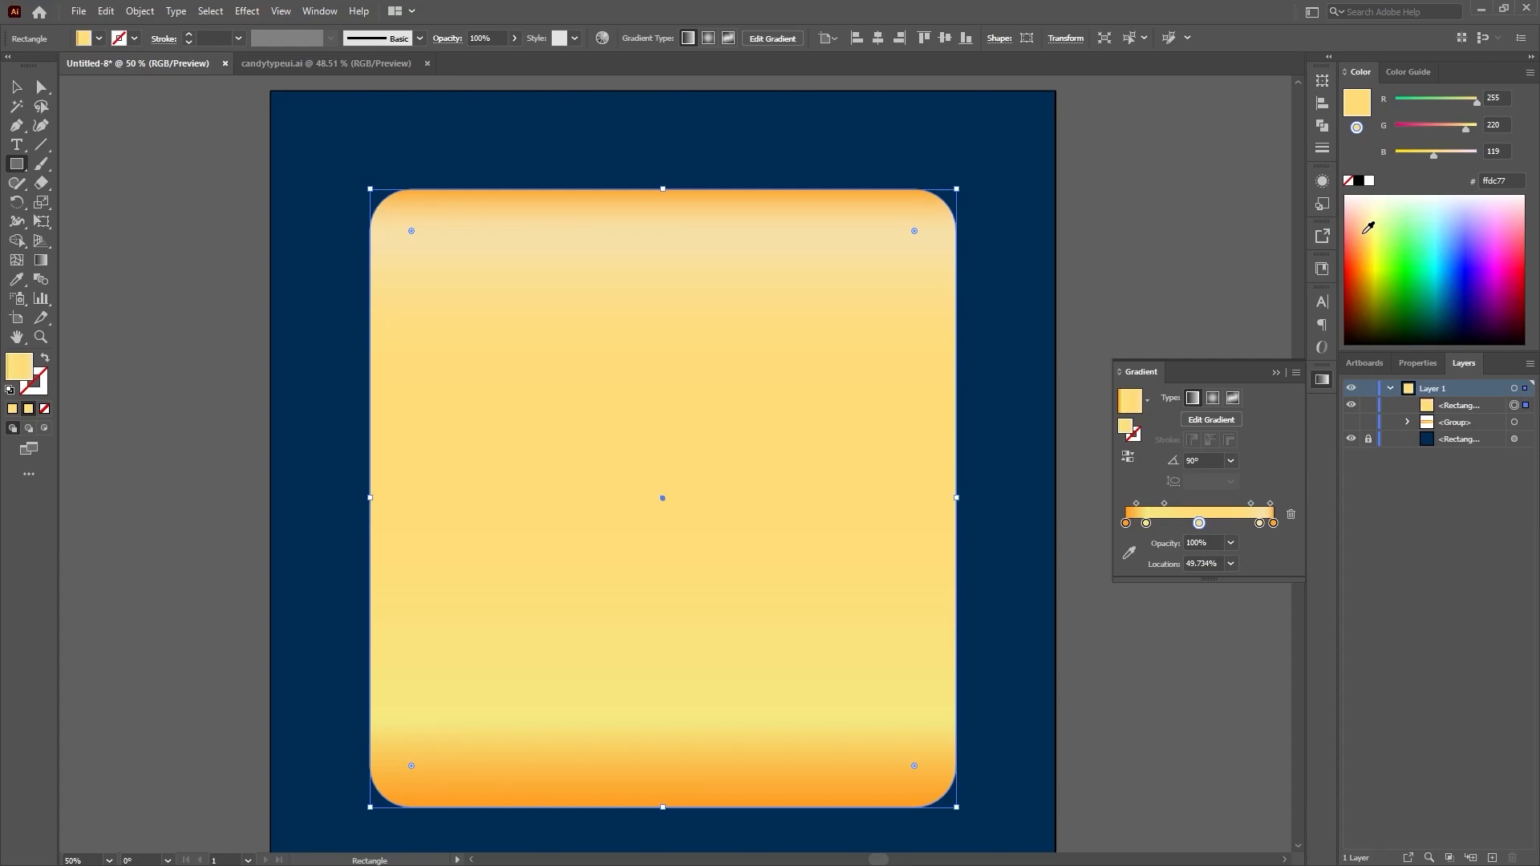
drag(1410, 157, 1466, 155)
click(1479, 128)
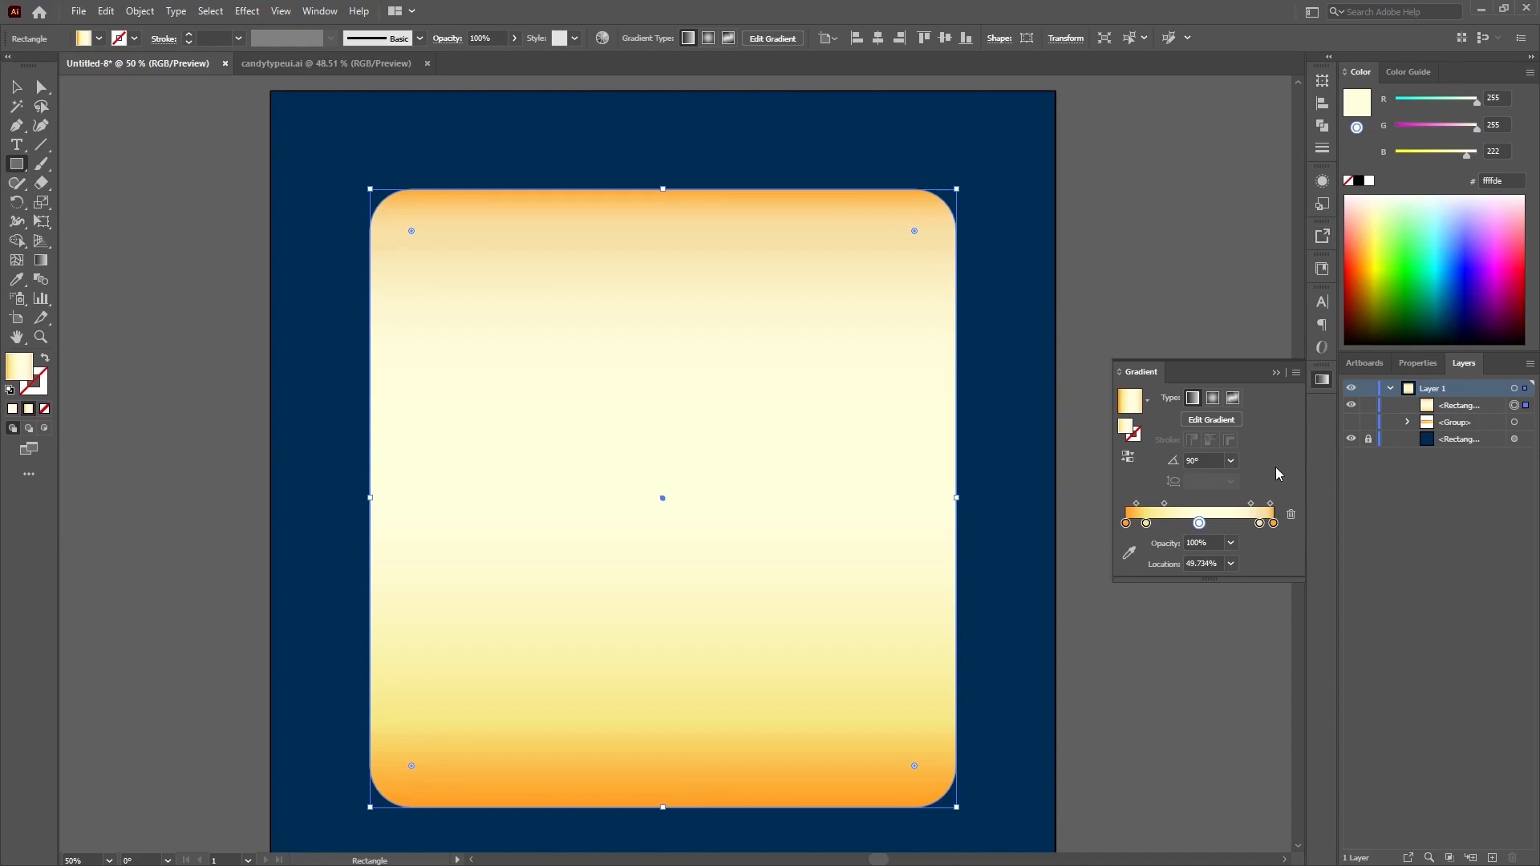
click(1273, 523)
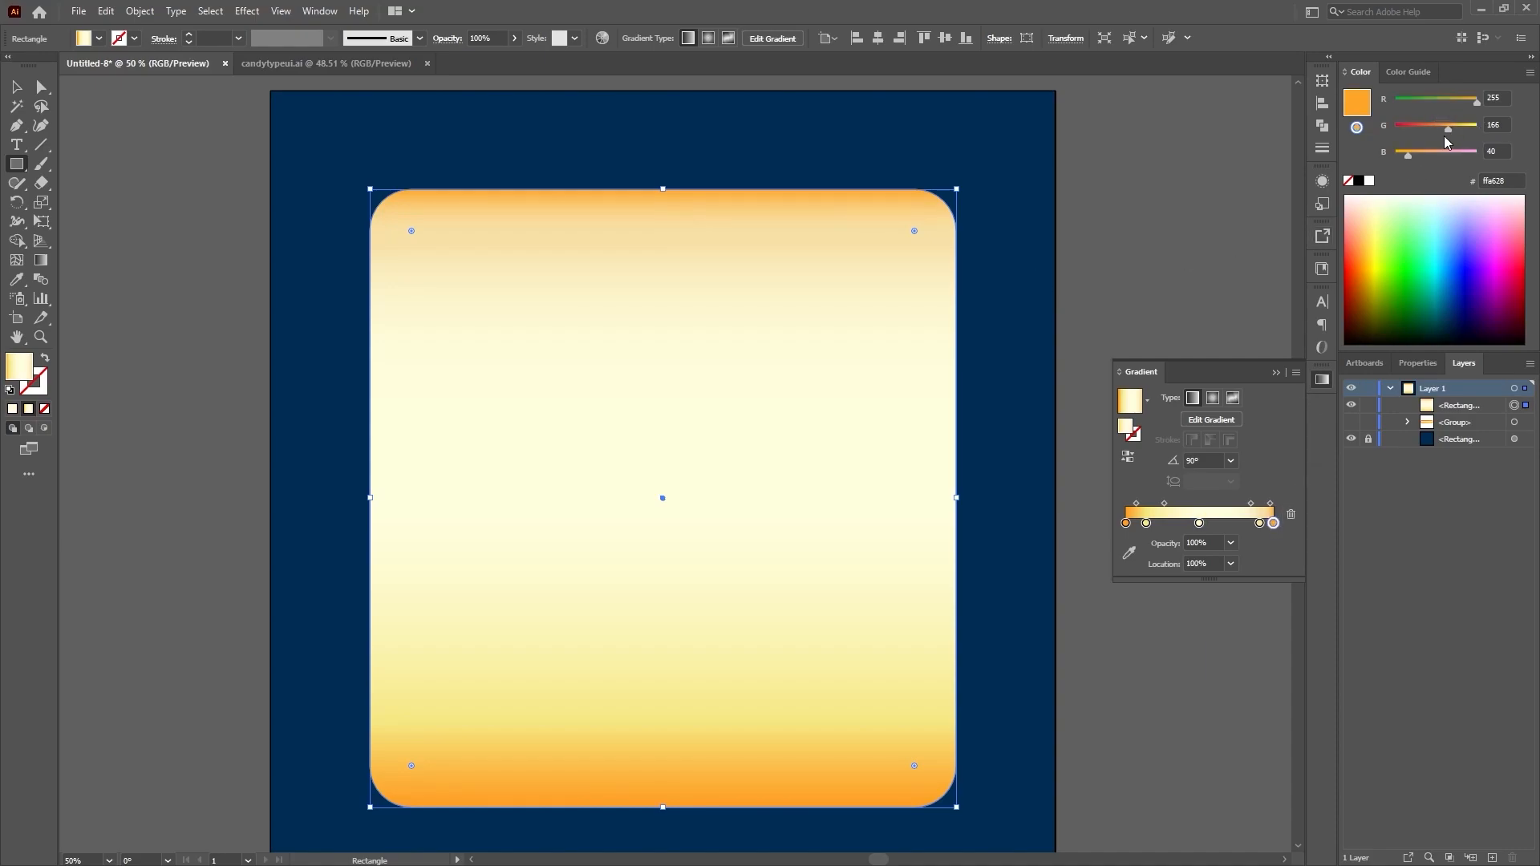
drag(1447, 126, 1388, 157)
Step: Copy the rounded rectangle and paste the duplicate in place directly in front of the original
key(v)
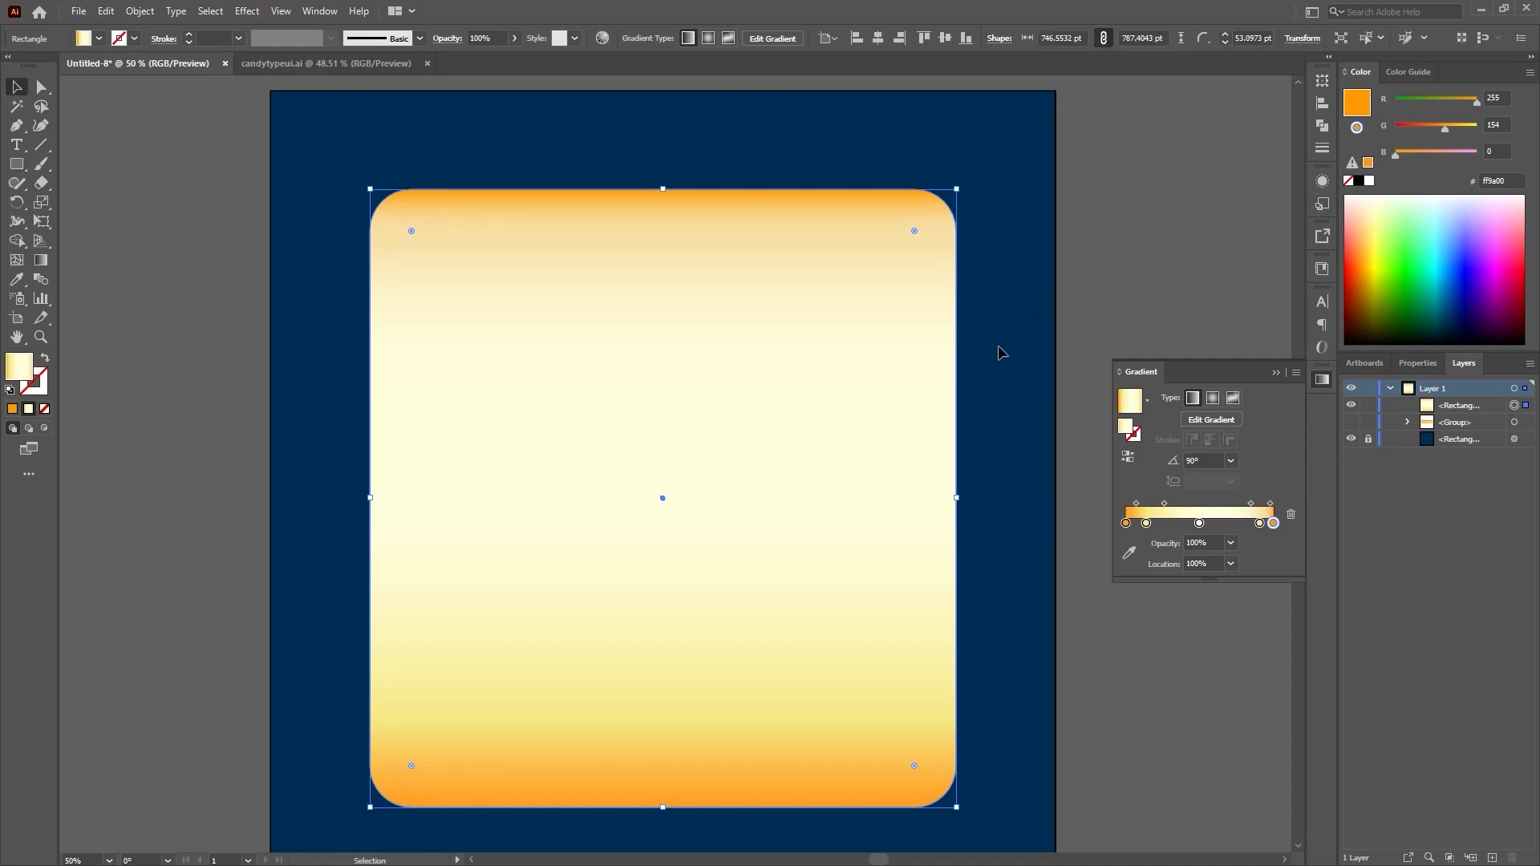
click(1001, 353)
click(827, 334)
key(a)
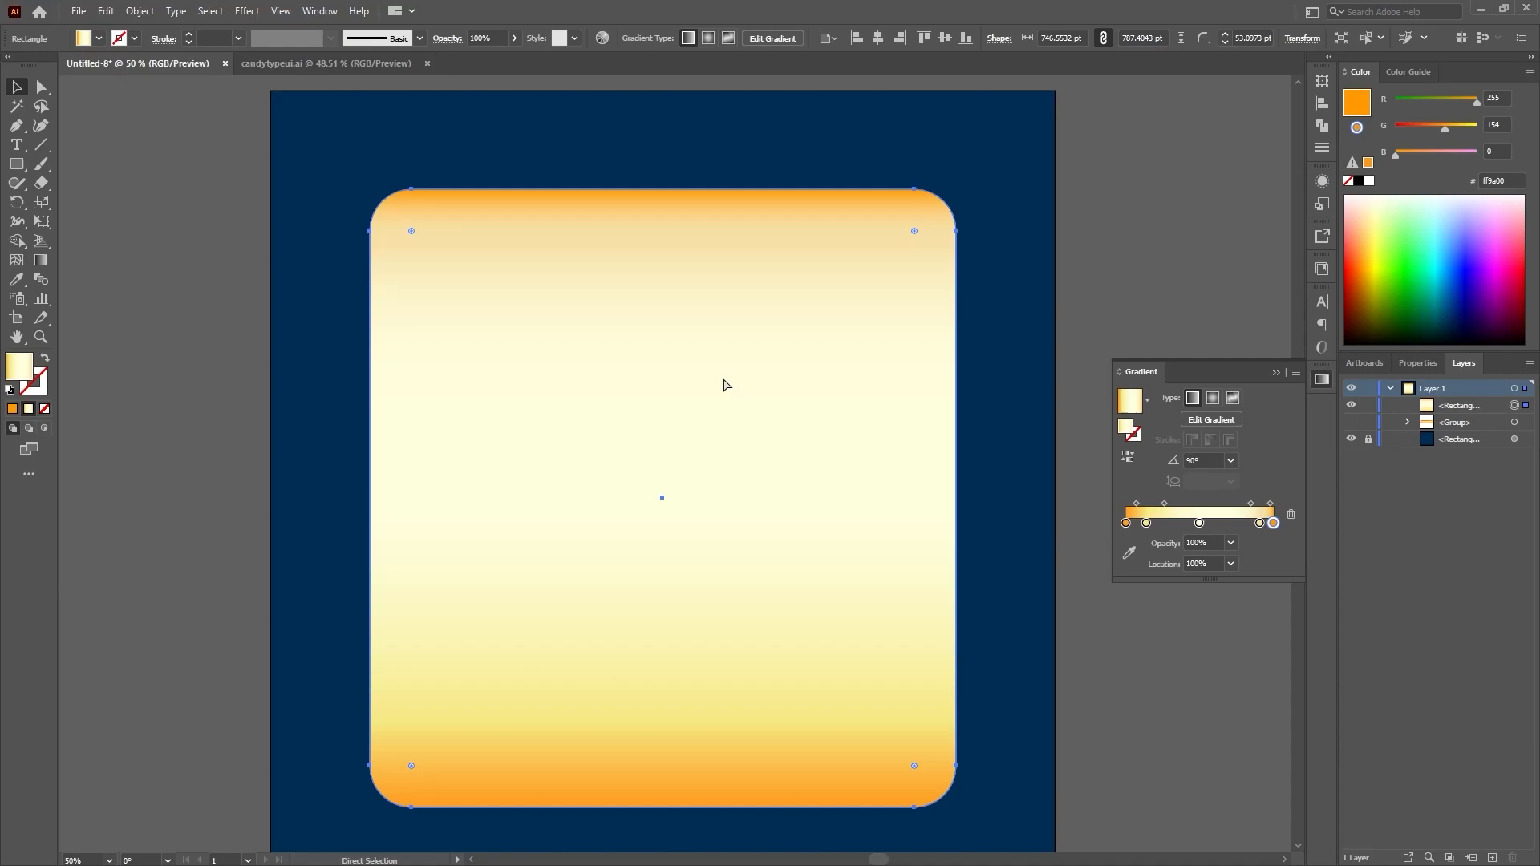
key(ctrl+c)
key(ctrl+v)
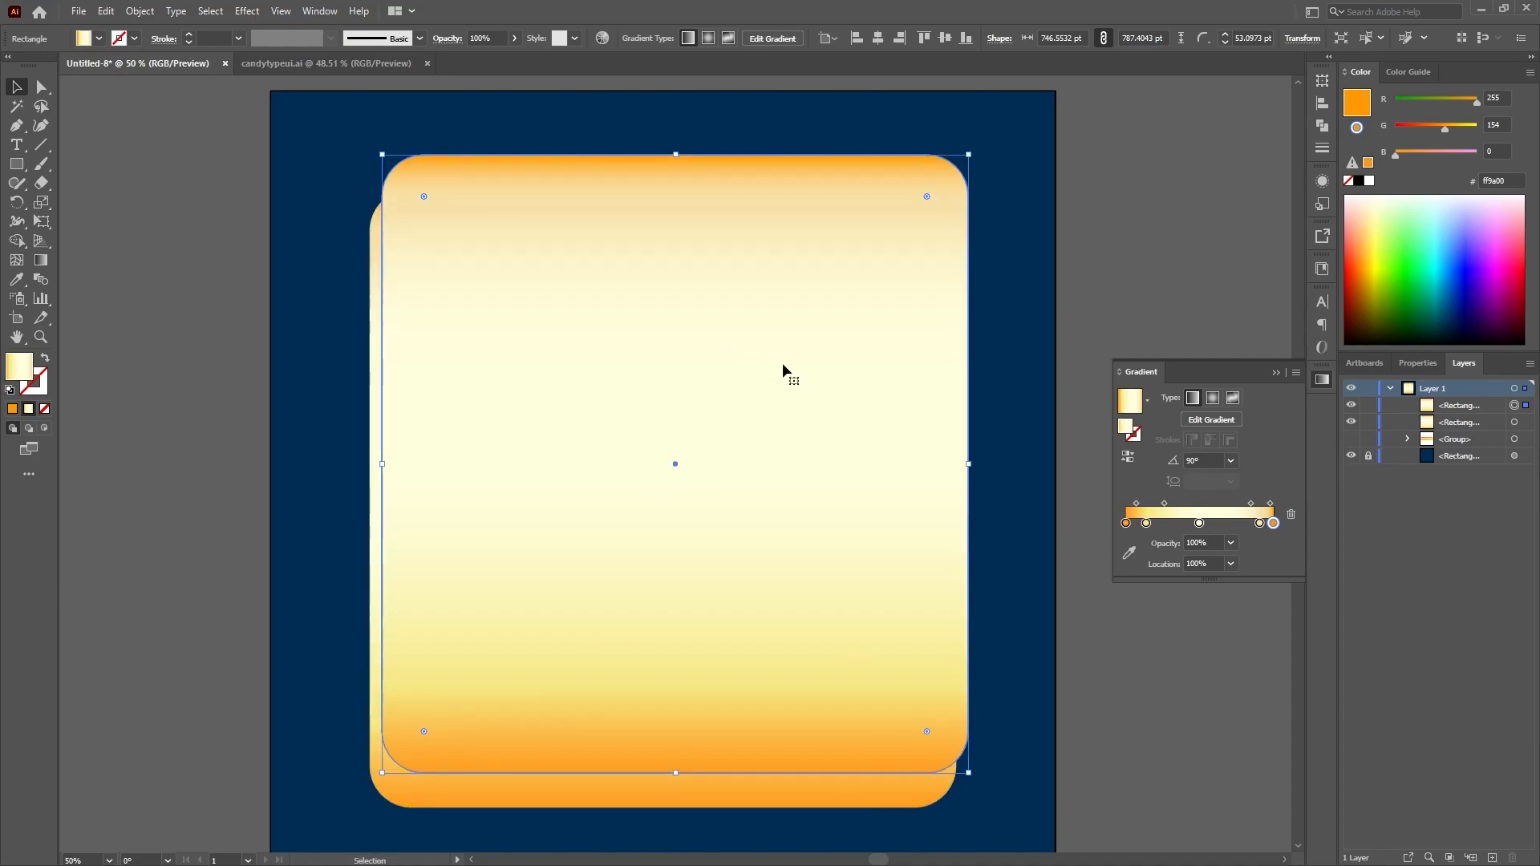
key(ctrl+z)
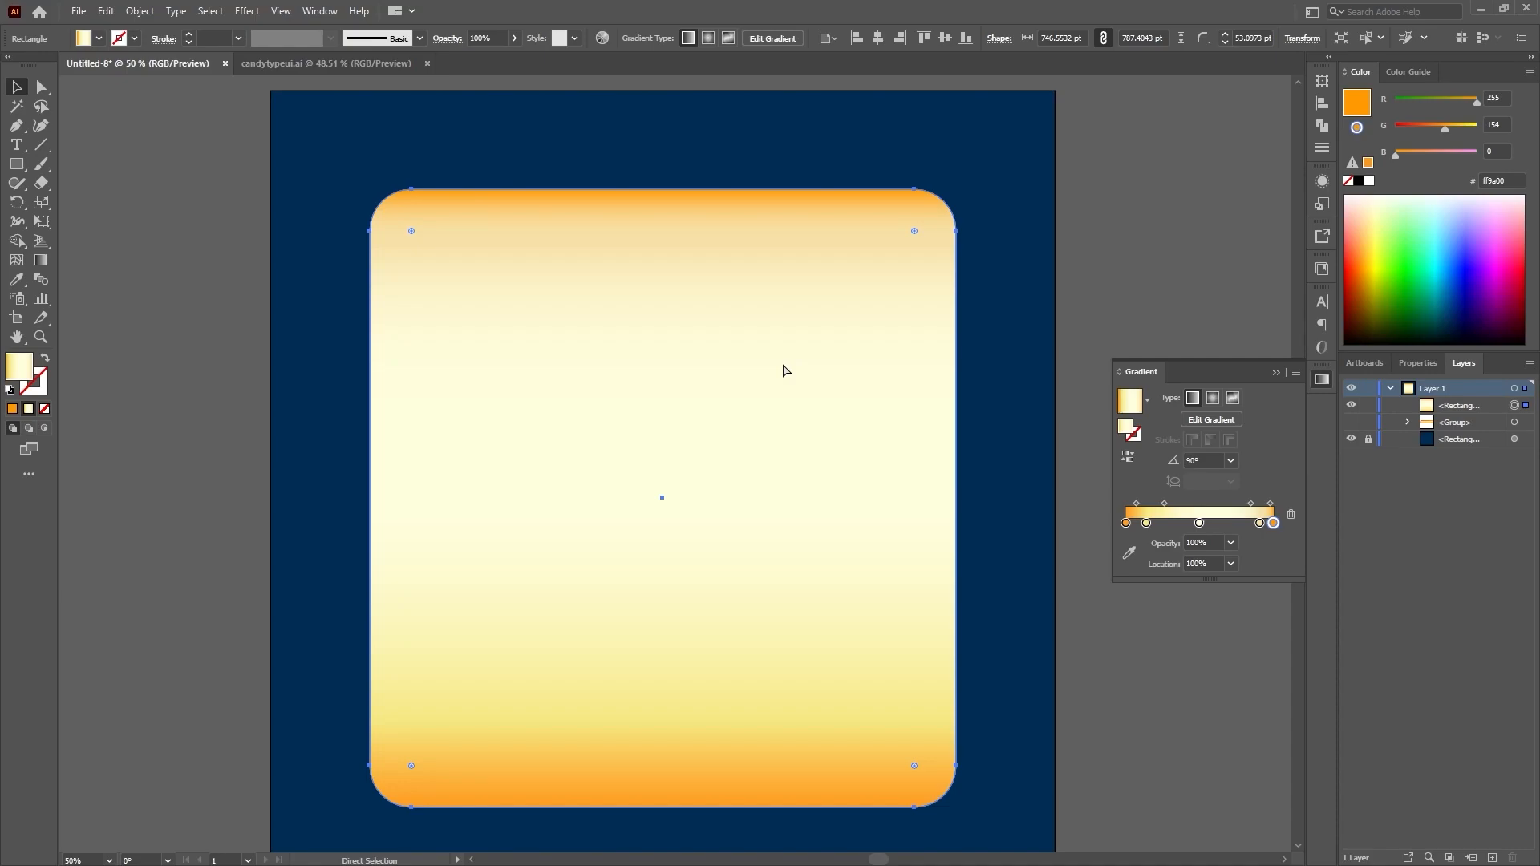
key(ctrl+f)
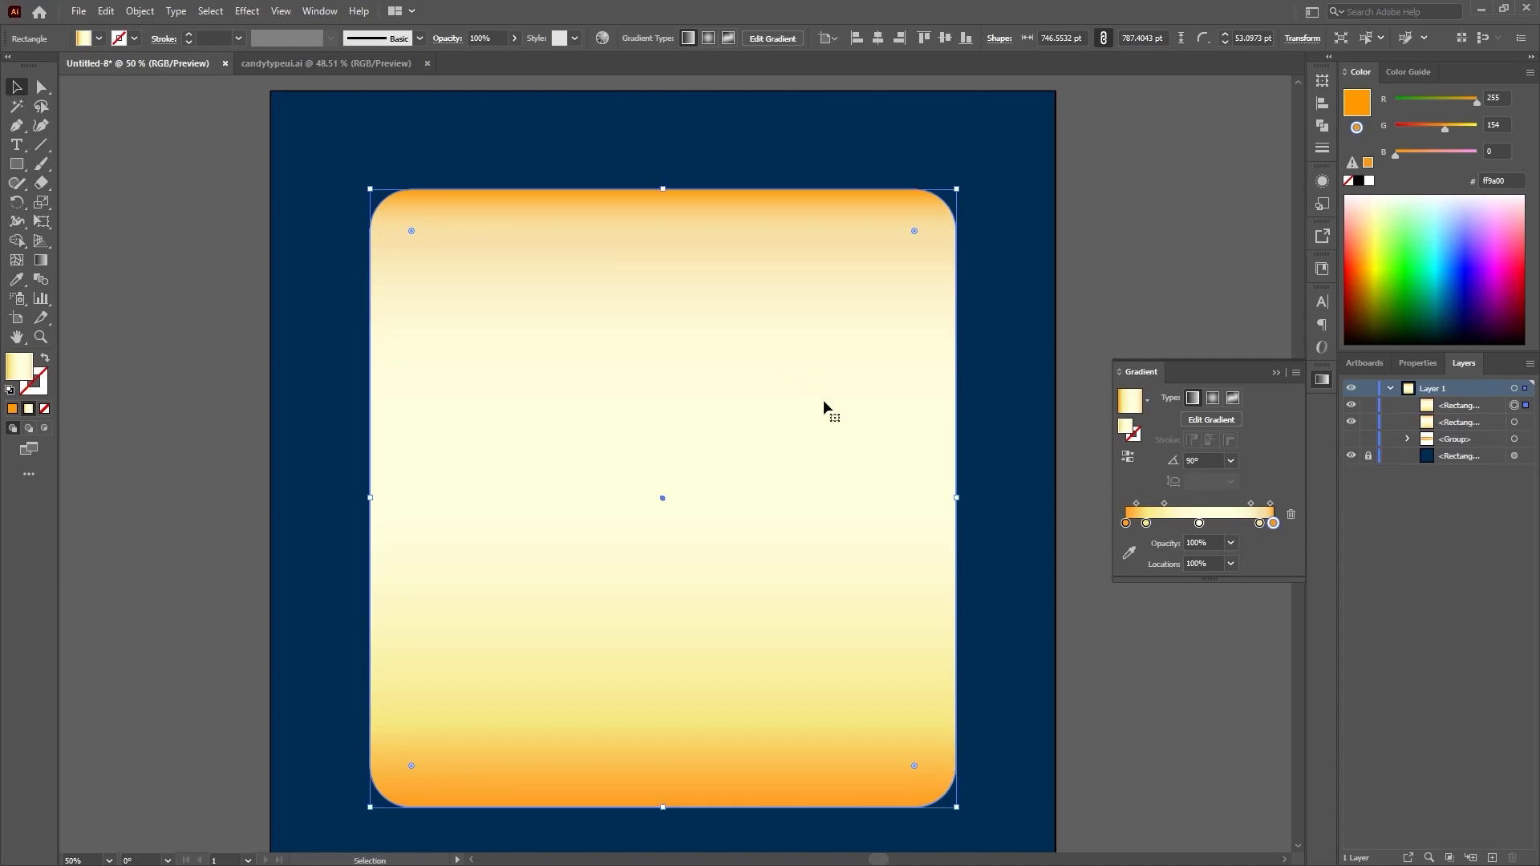
Step: Swap fill and stroke on the front rectangle so the gradient applies to its stroke, and make the stroke active
click(1458, 406)
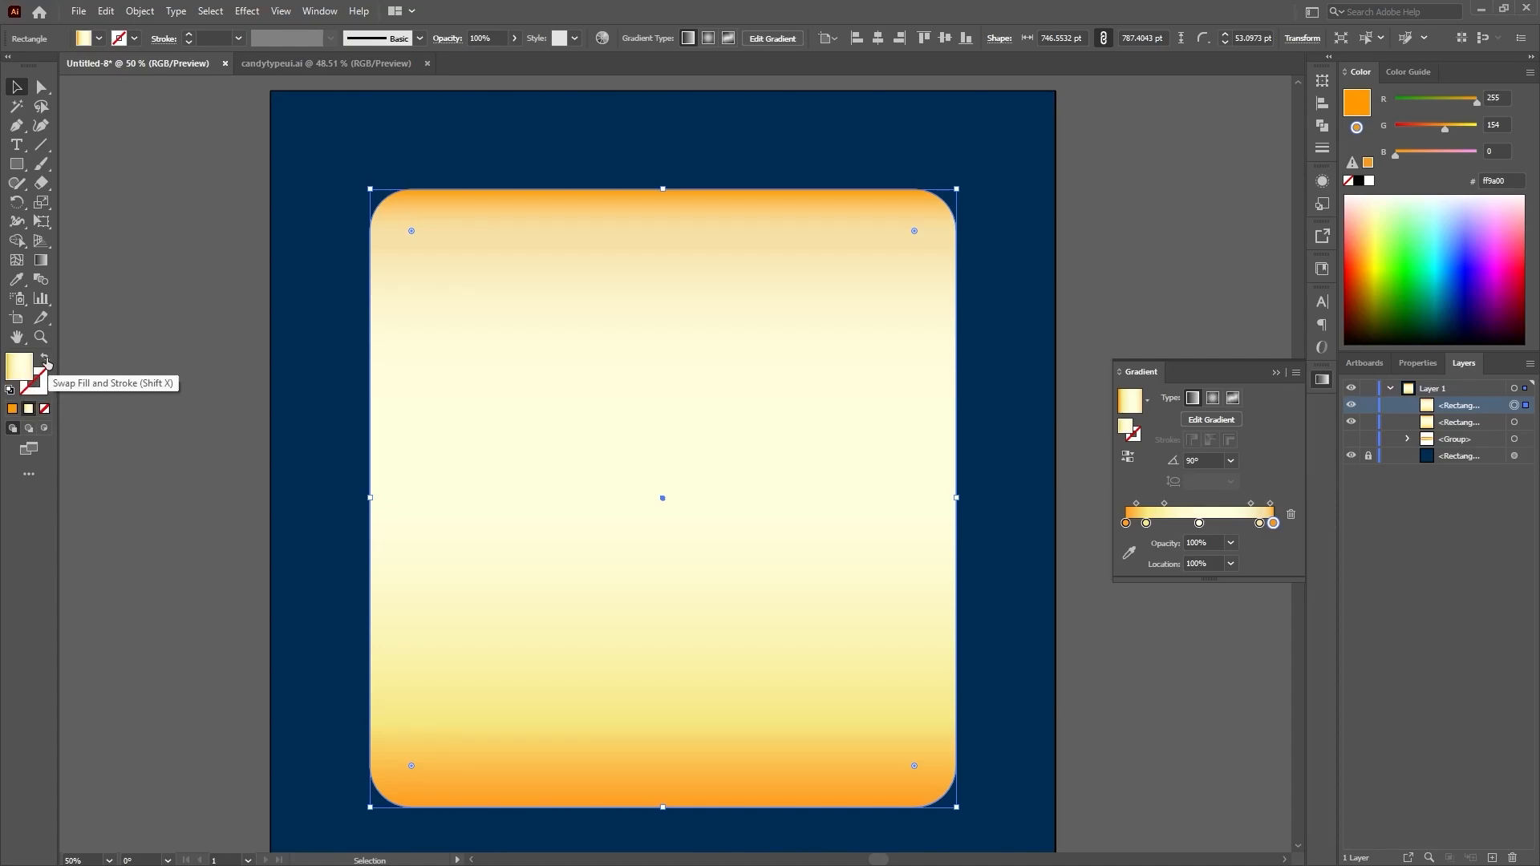
click(44, 361)
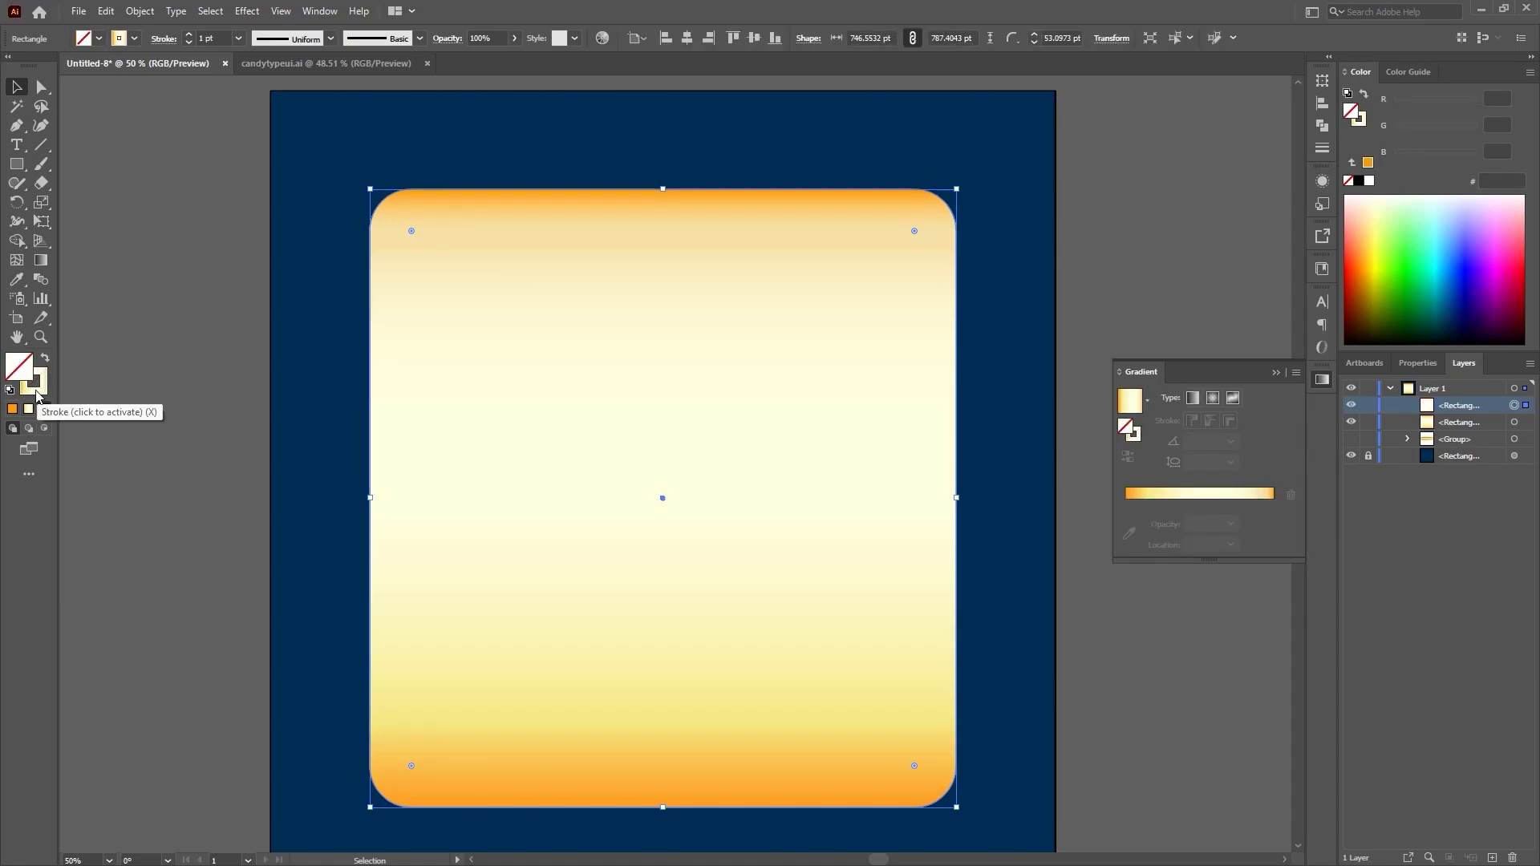
click(36, 392)
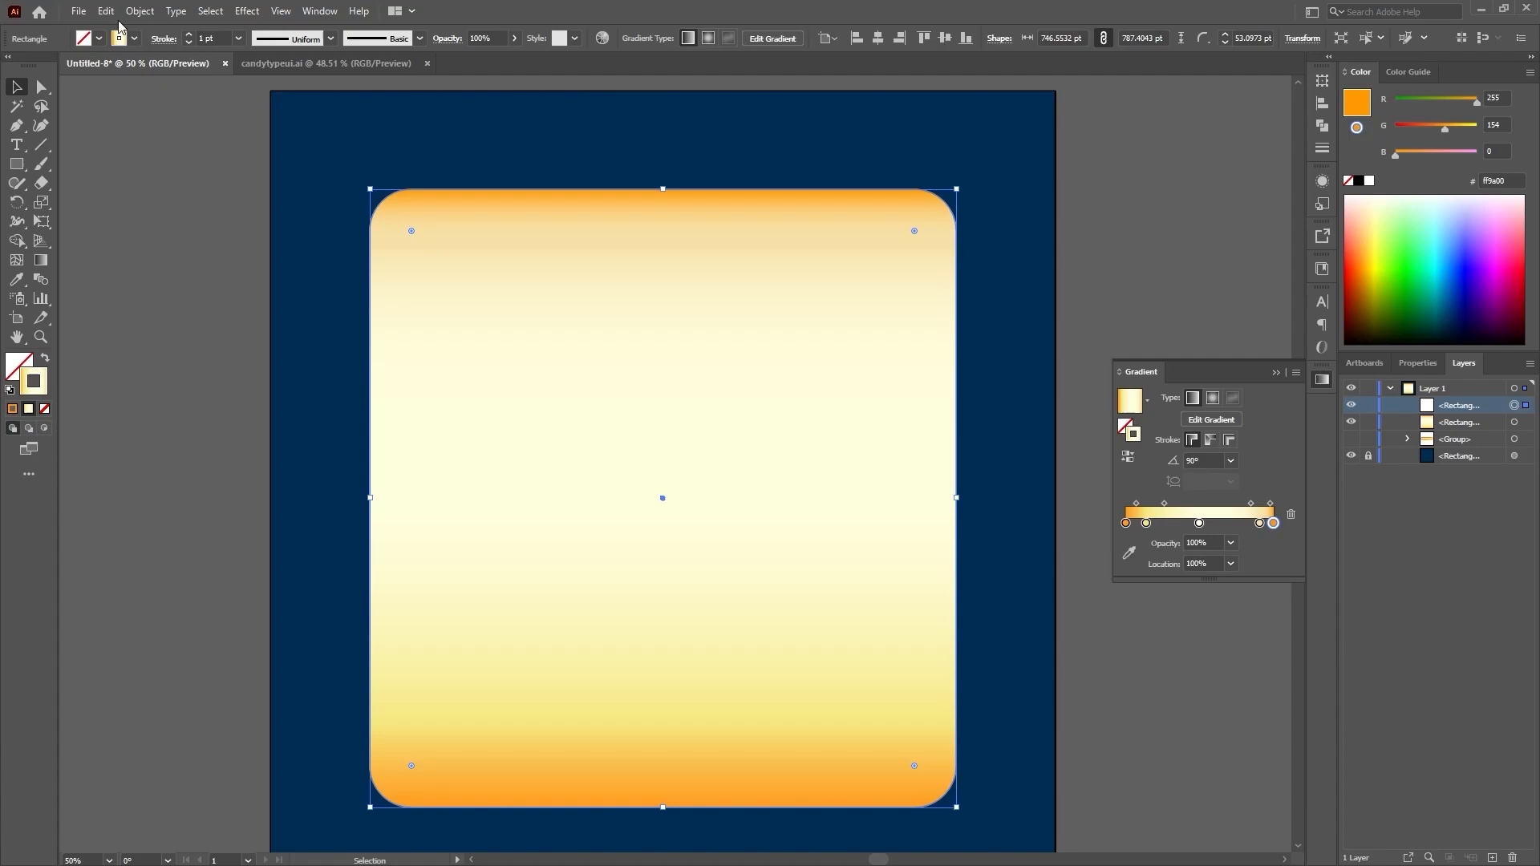
Step: Increase the front rectangle's stroke weight to 12 pt
click(190, 36)
click(189, 36)
click(189, 36)
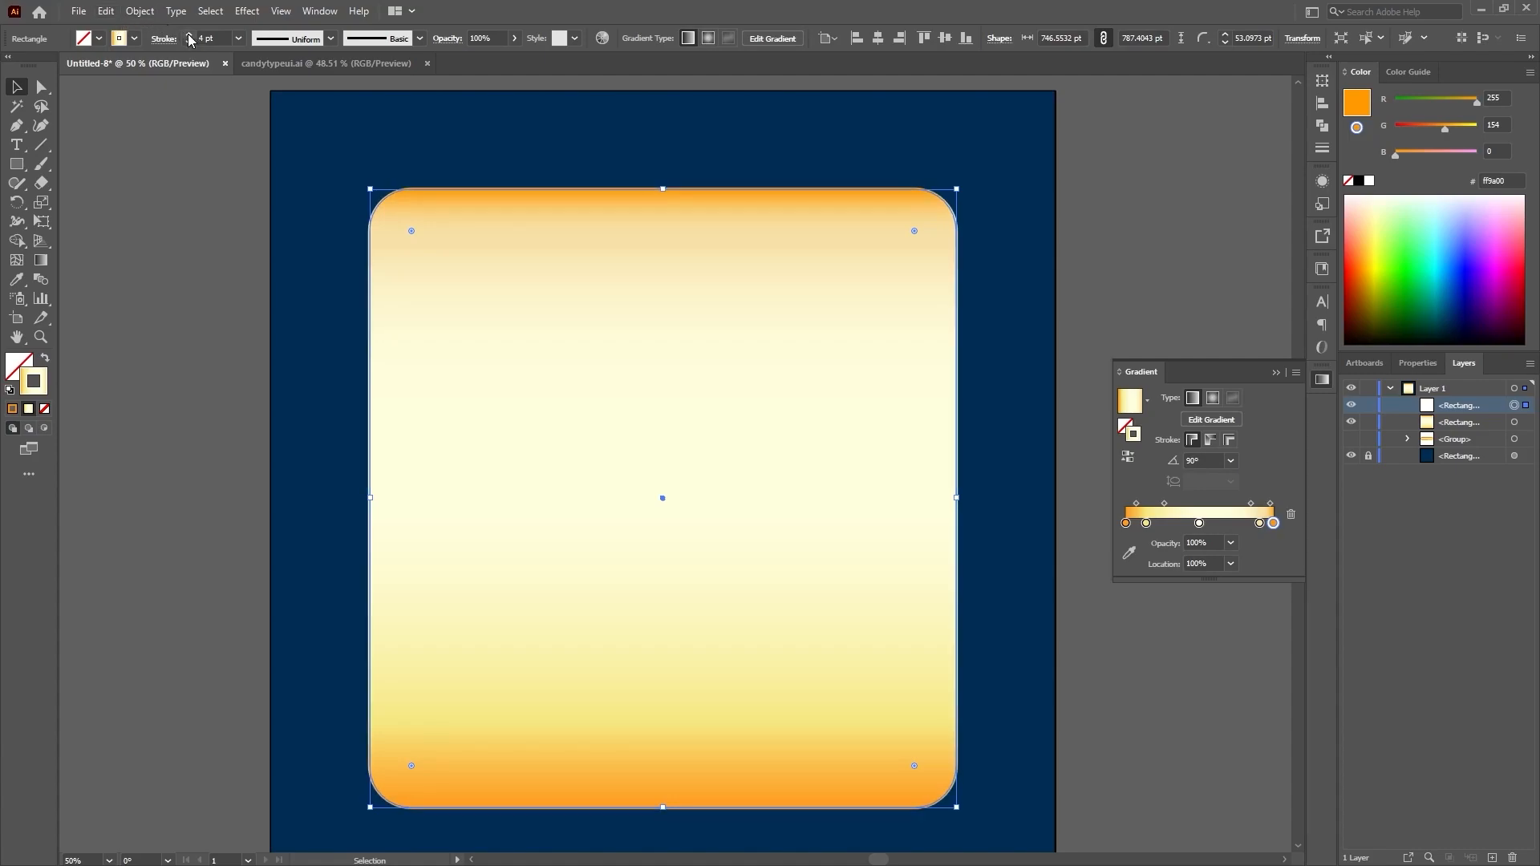
click(189, 36)
click(189, 36)
click(190, 35)
click(189, 35)
click(189, 36)
click(189, 35)
click(190, 35)
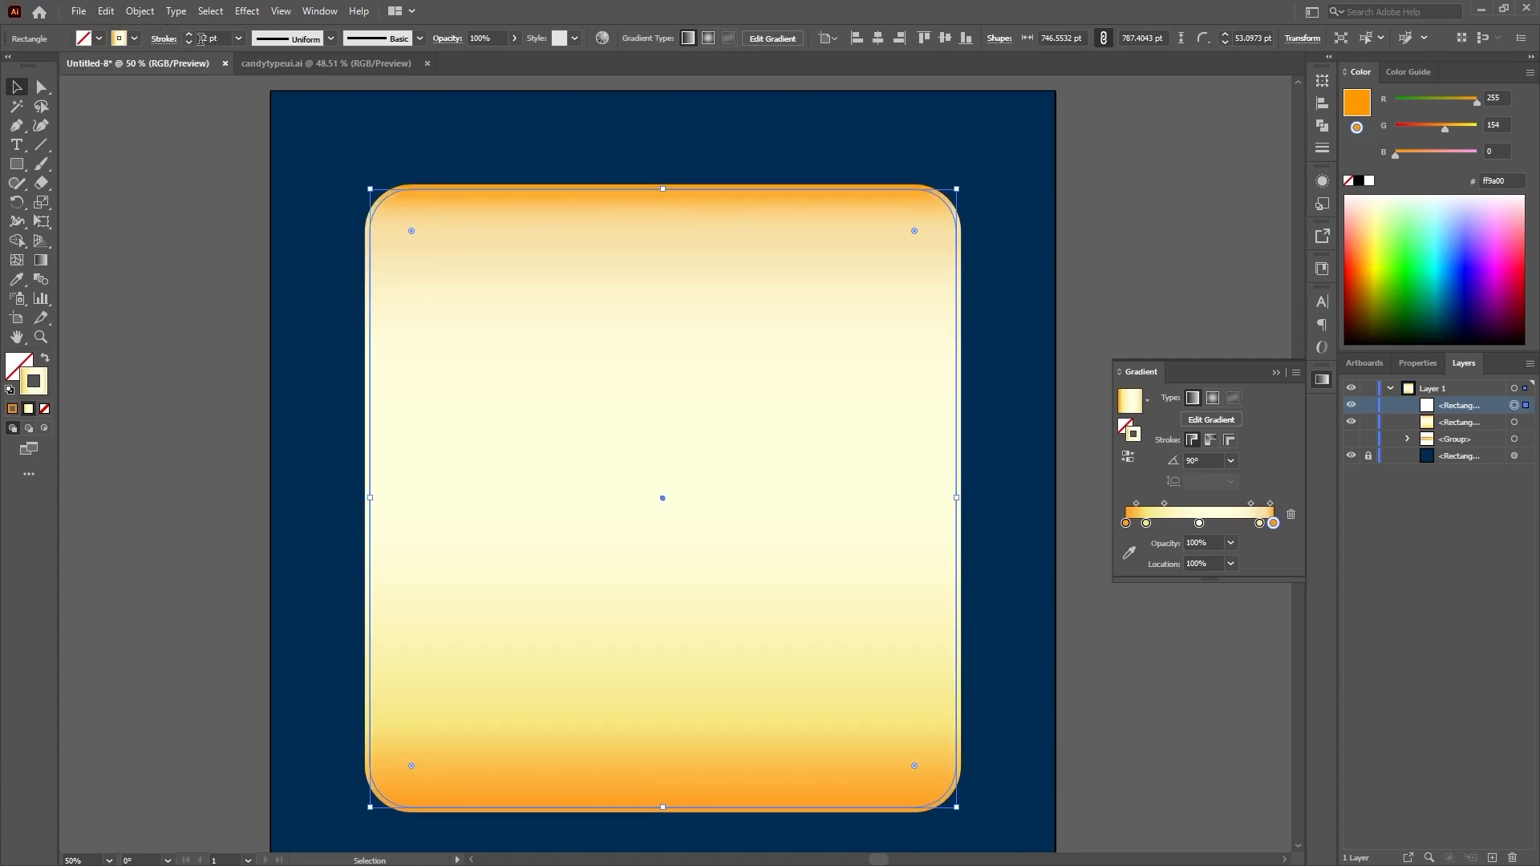
Step: Raise the front rectangle's stroke weight to 15 pt
click(191, 36)
click(191, 36)
click(191, 35)
click(191, 35)
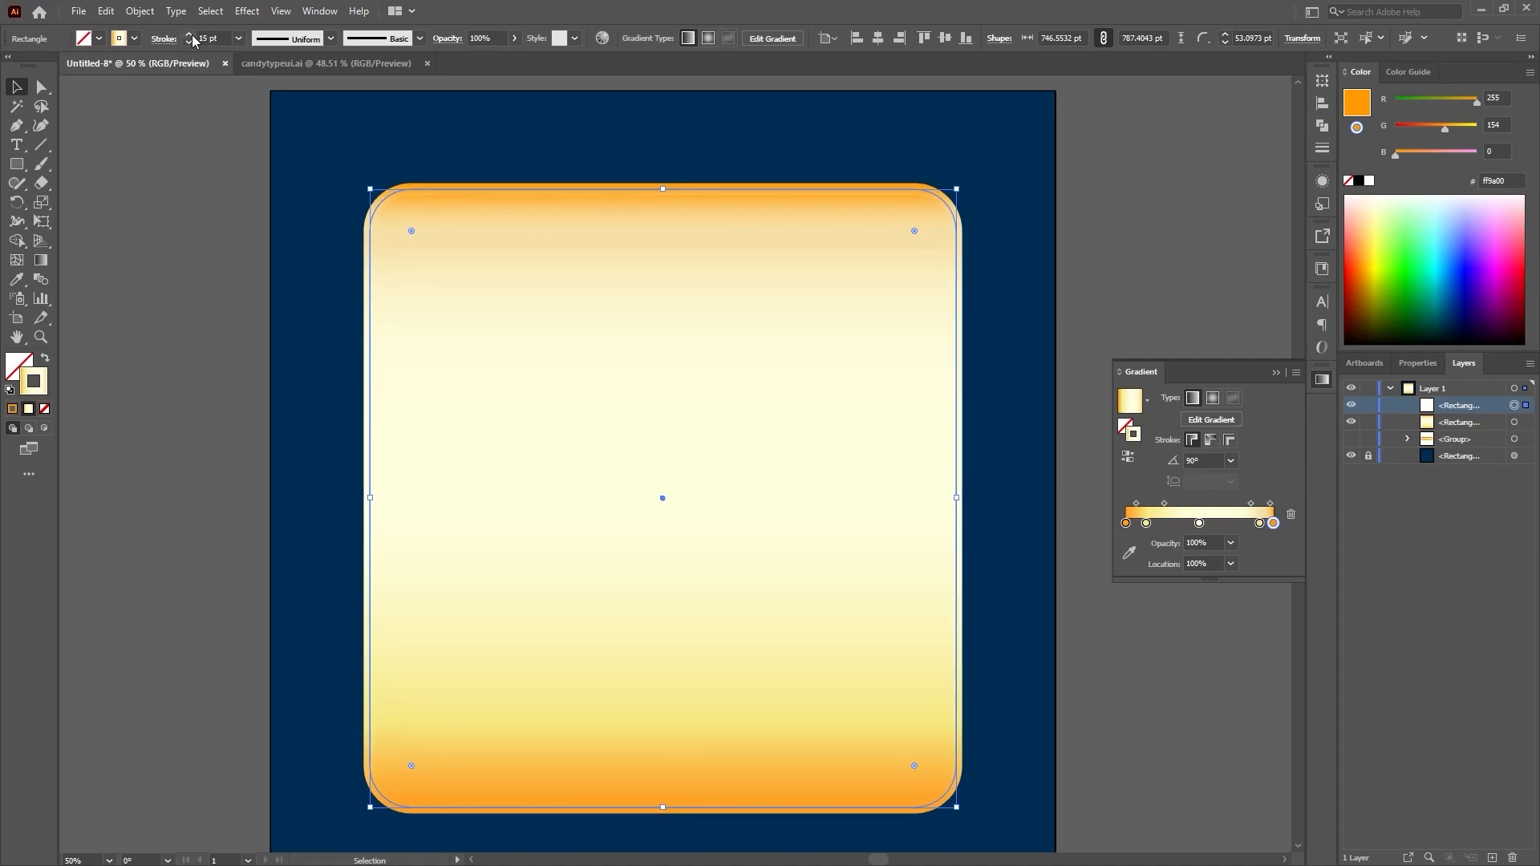
click(994, 269)
Step: Lock the gradient-filled rectangle that lies directly behind the border rectangle
click(889, 193)
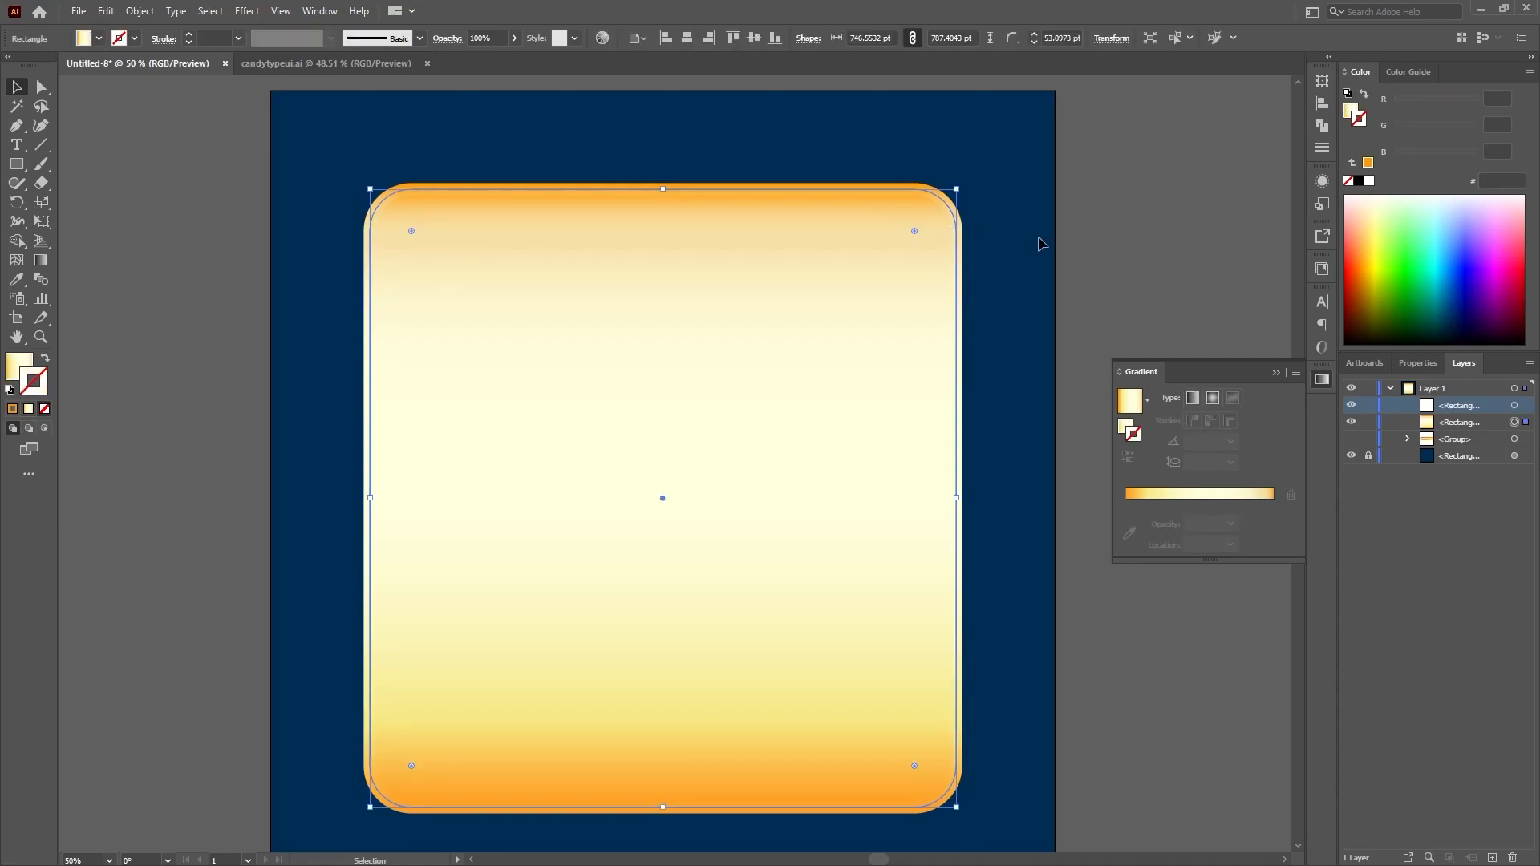
click(1128, 426)
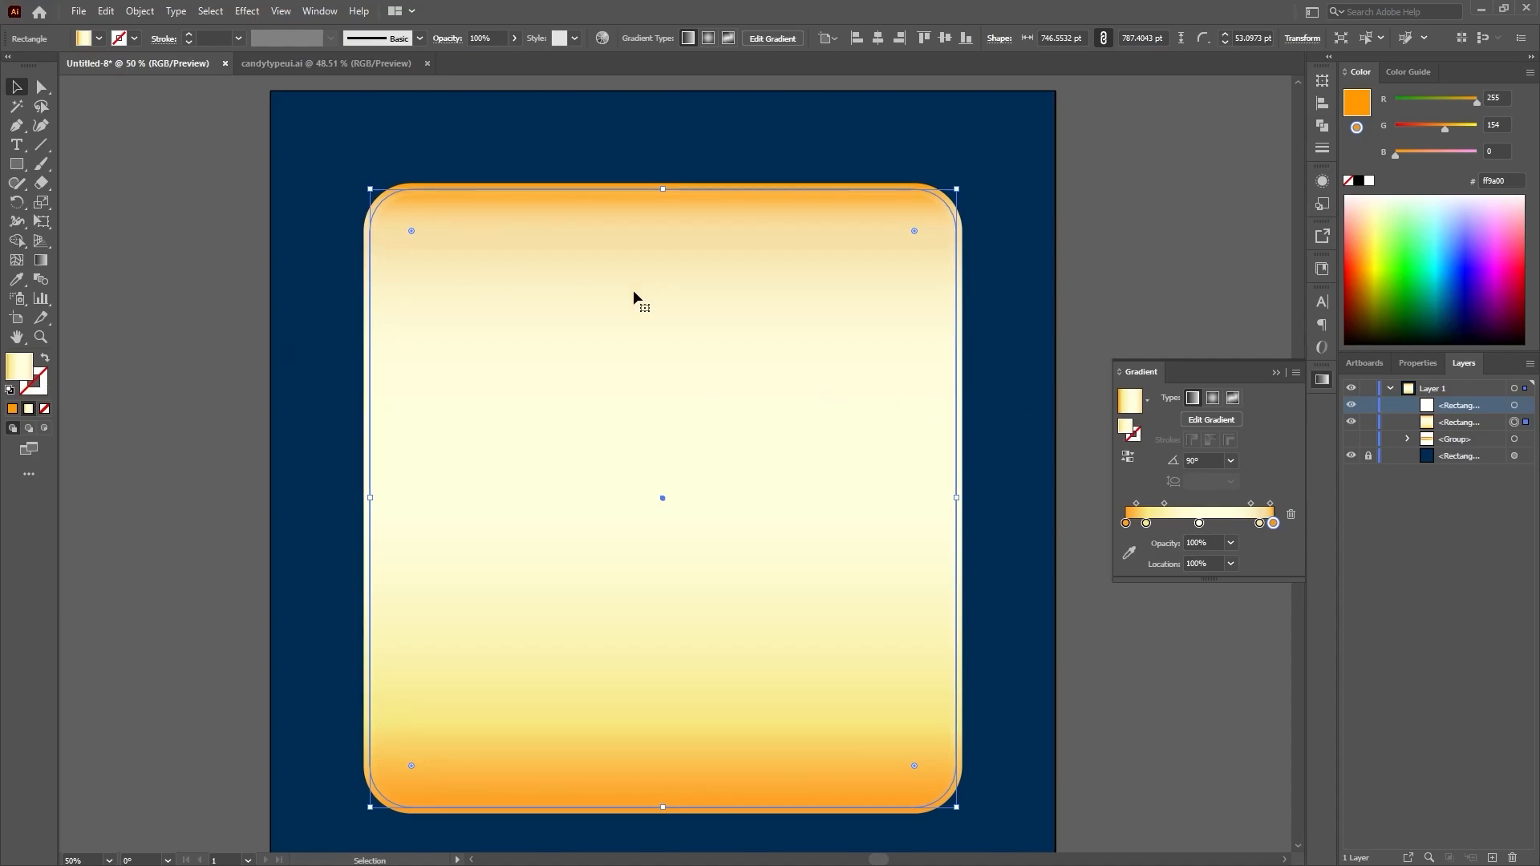
click(1515, 405)
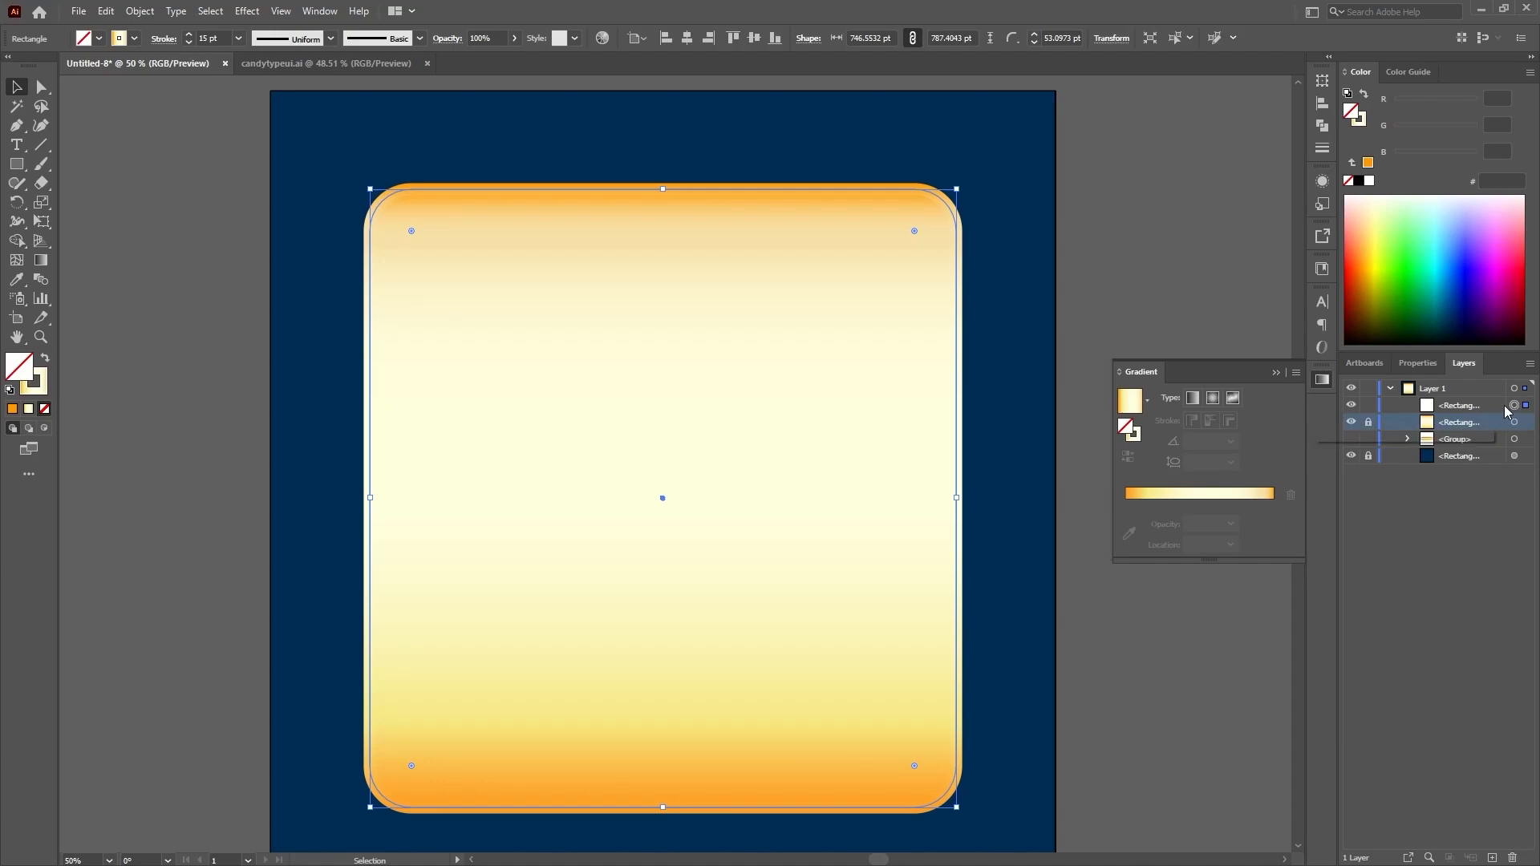
click(1369, 423)
click(963, 286)
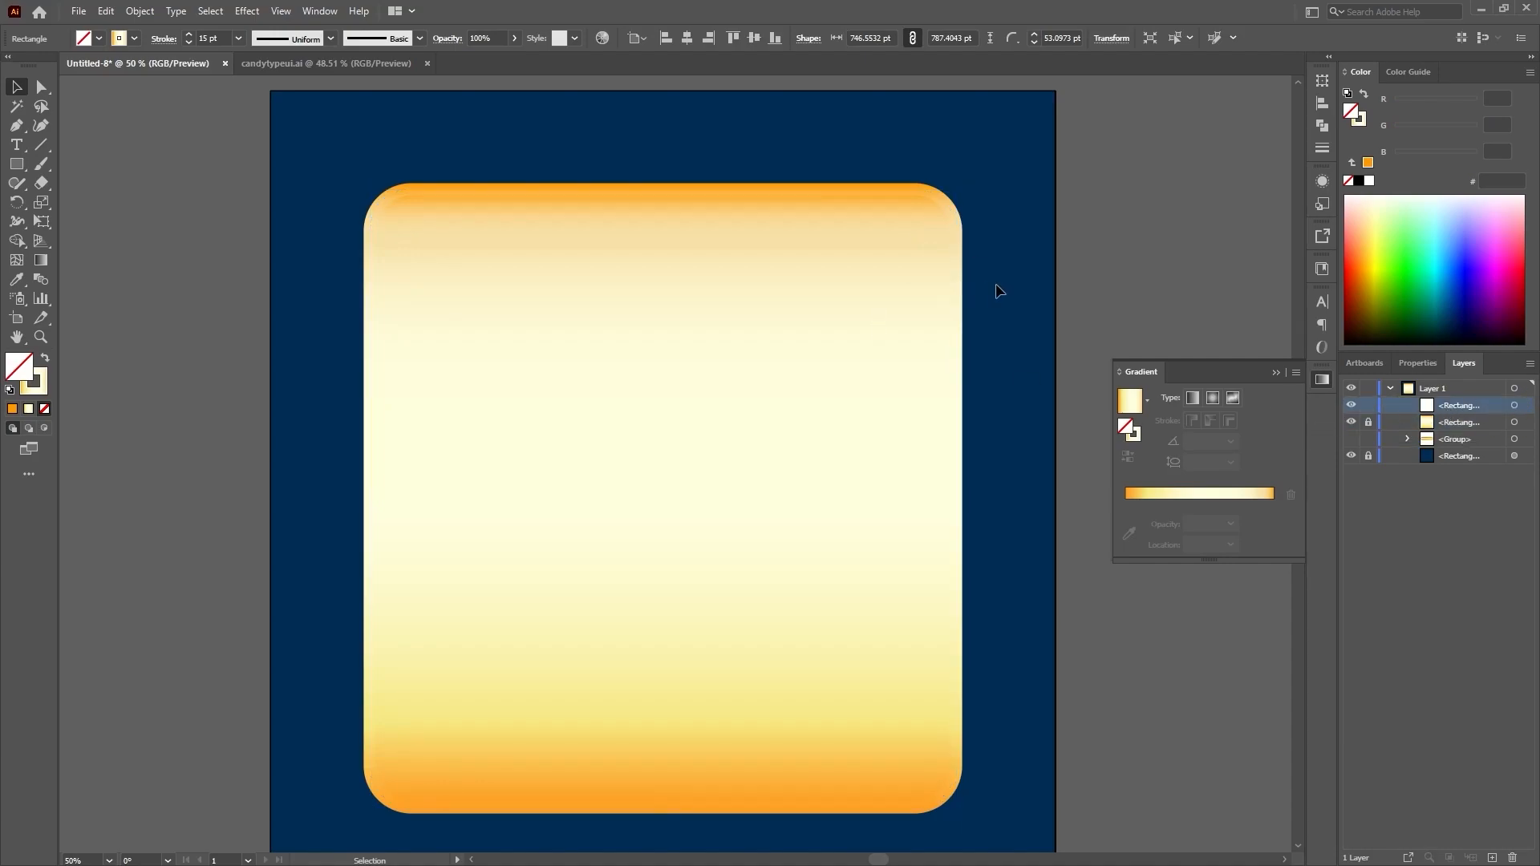
Step: Remove the two intermediate yellow stops from the border rectangle's stroke gradient and move the cream stop to about 45.5%
click(949, 280)
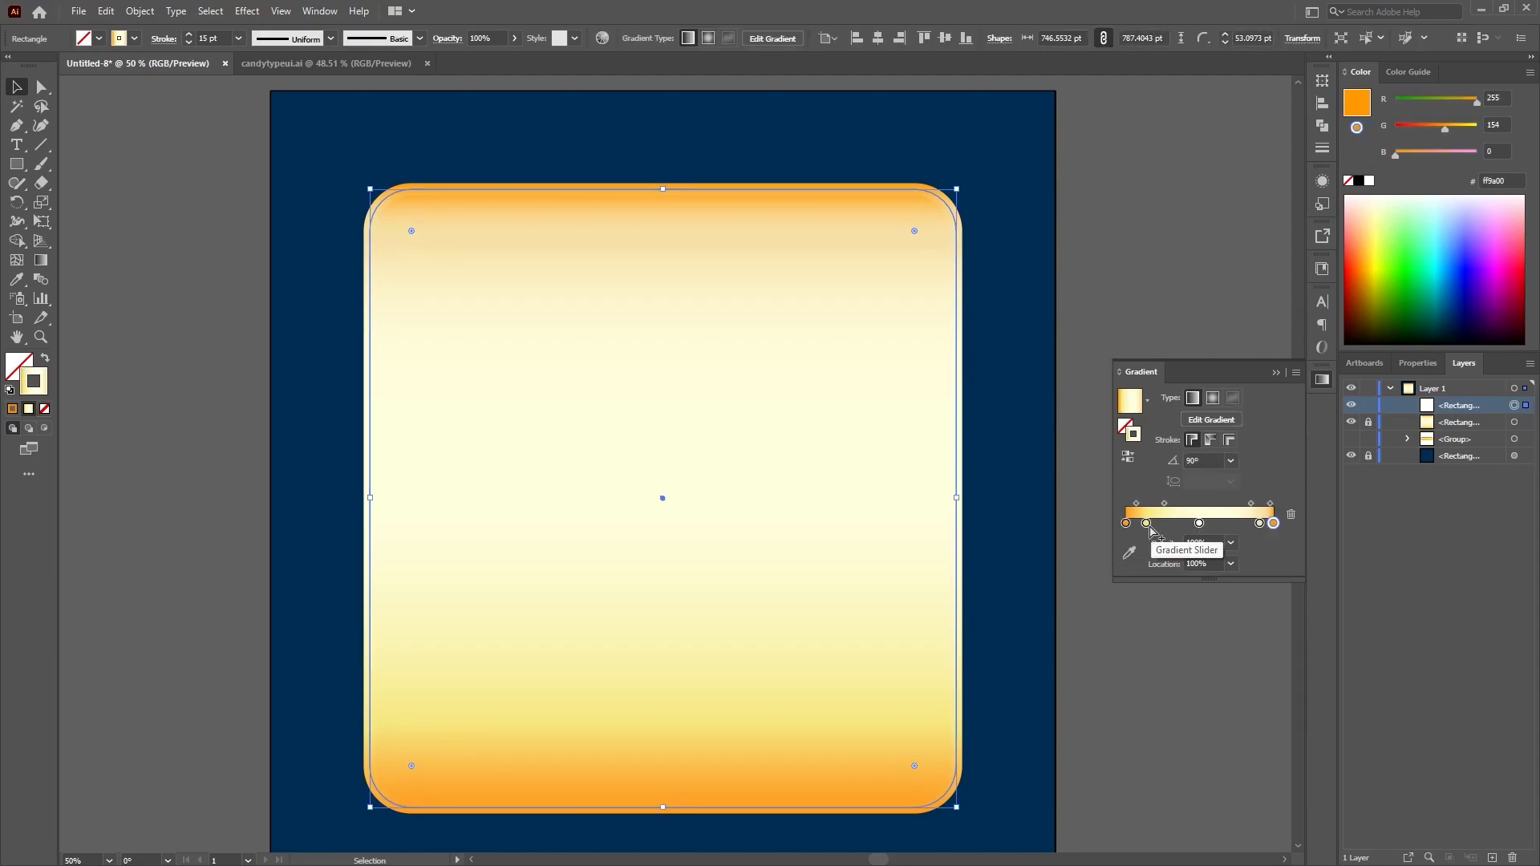
drag(1147, 523, 1149, 565)
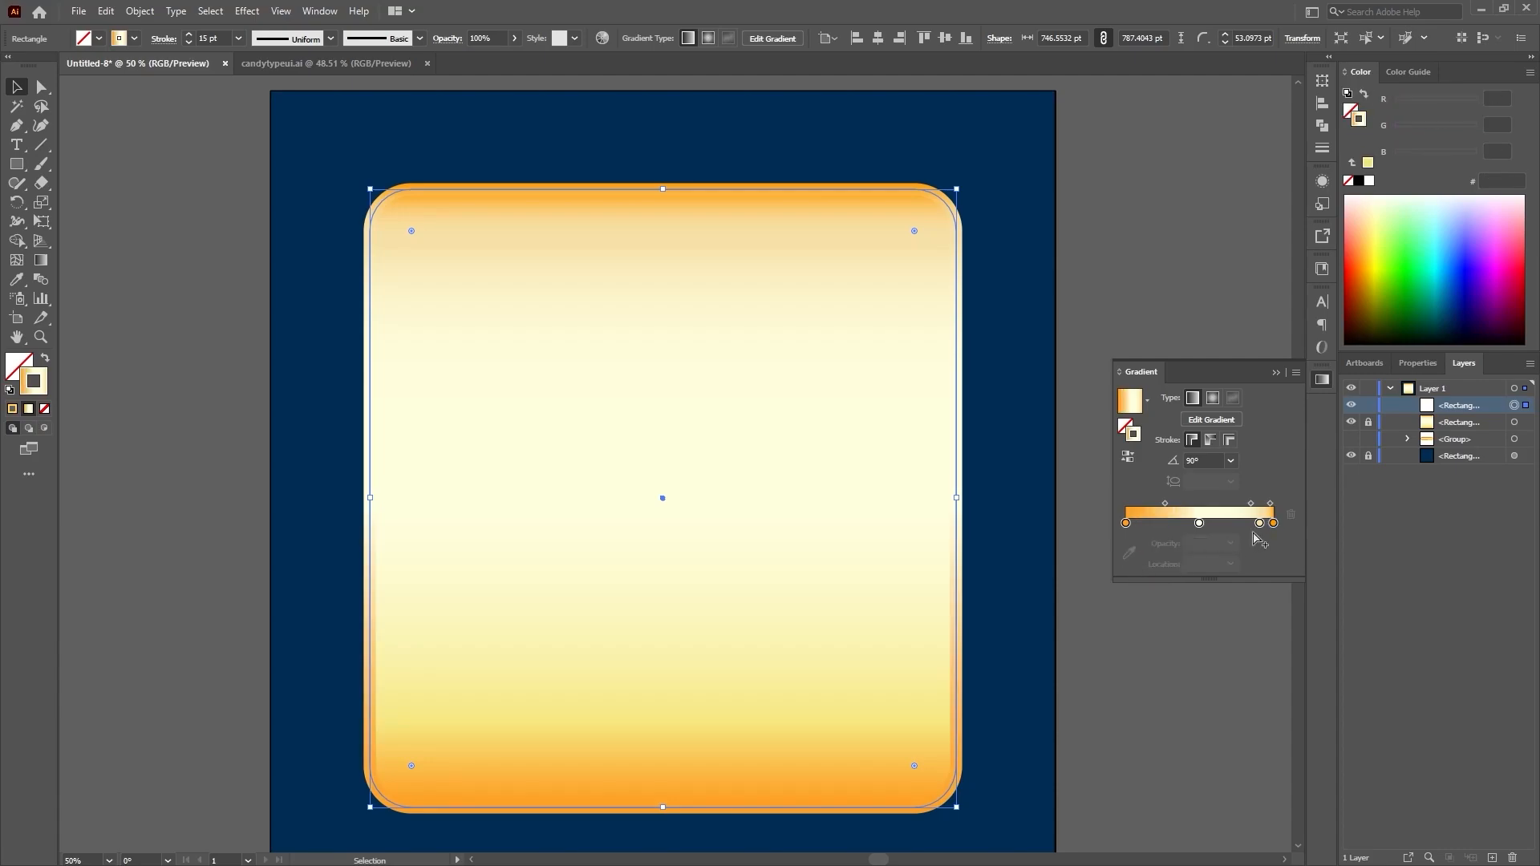
drag(1260, 523, 1254, 586)
mouse_move(1199, 523)
mouse_down()
mouse_move(1256, 503)
mouse_move(1192, 526)
mouse_up()
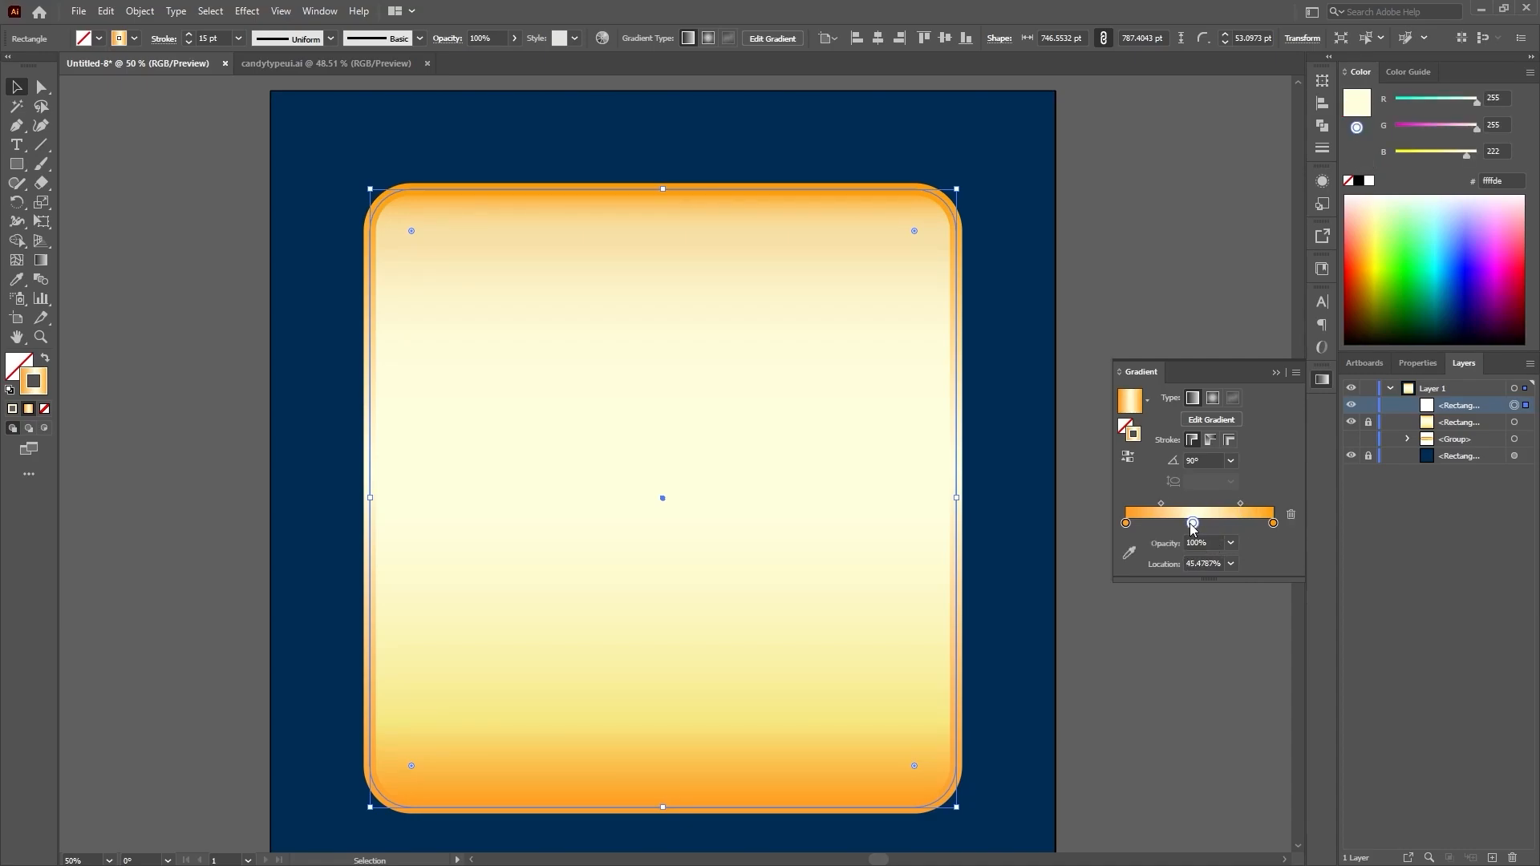
Step: Try the border gradient along the stroke, and apply it across the stroke instead
click(1211, 442)
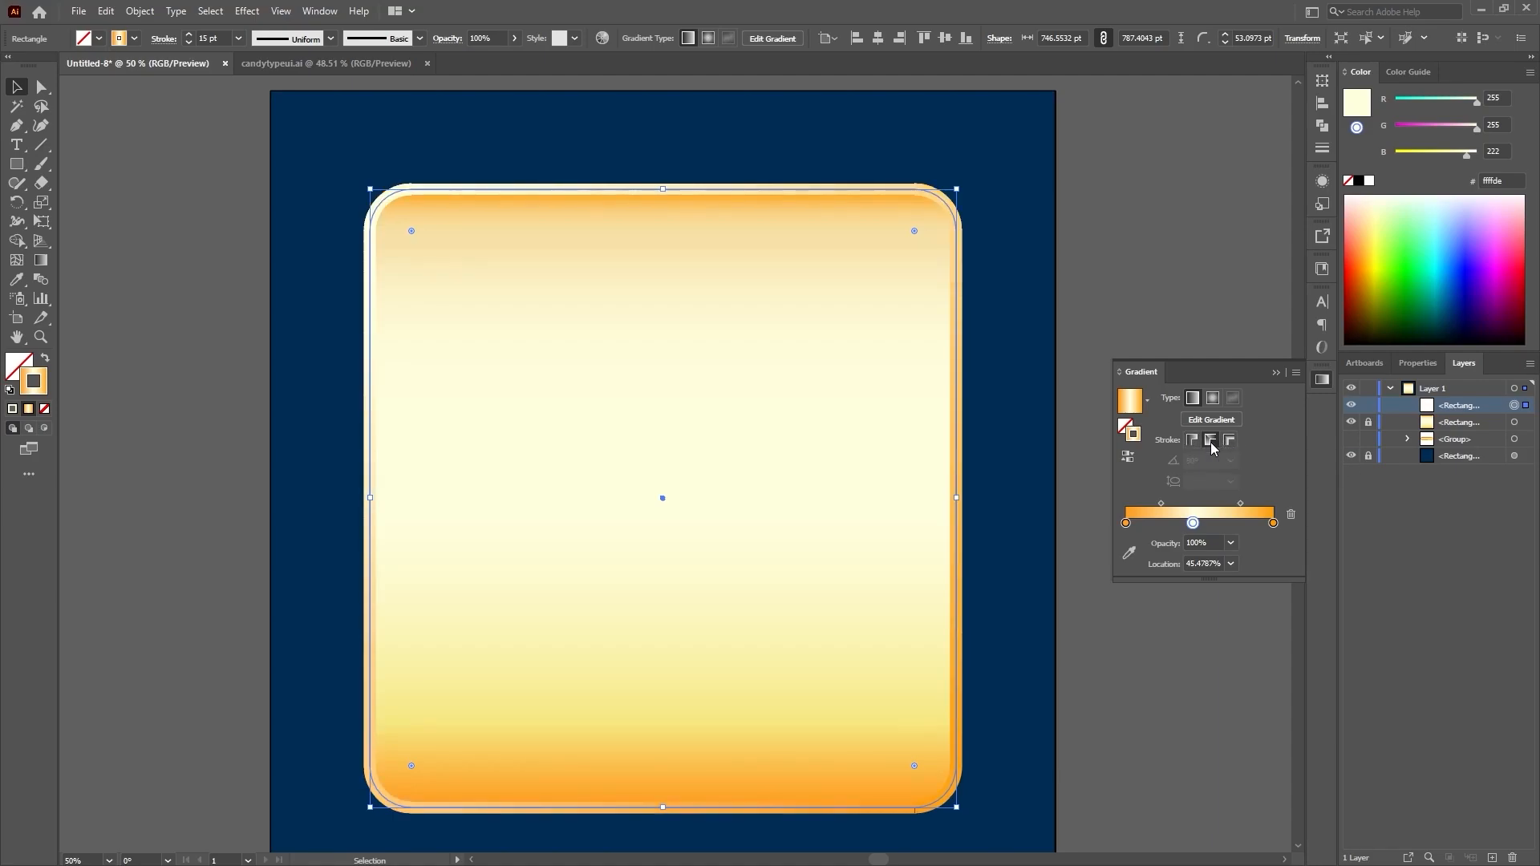
click(1014, 484)
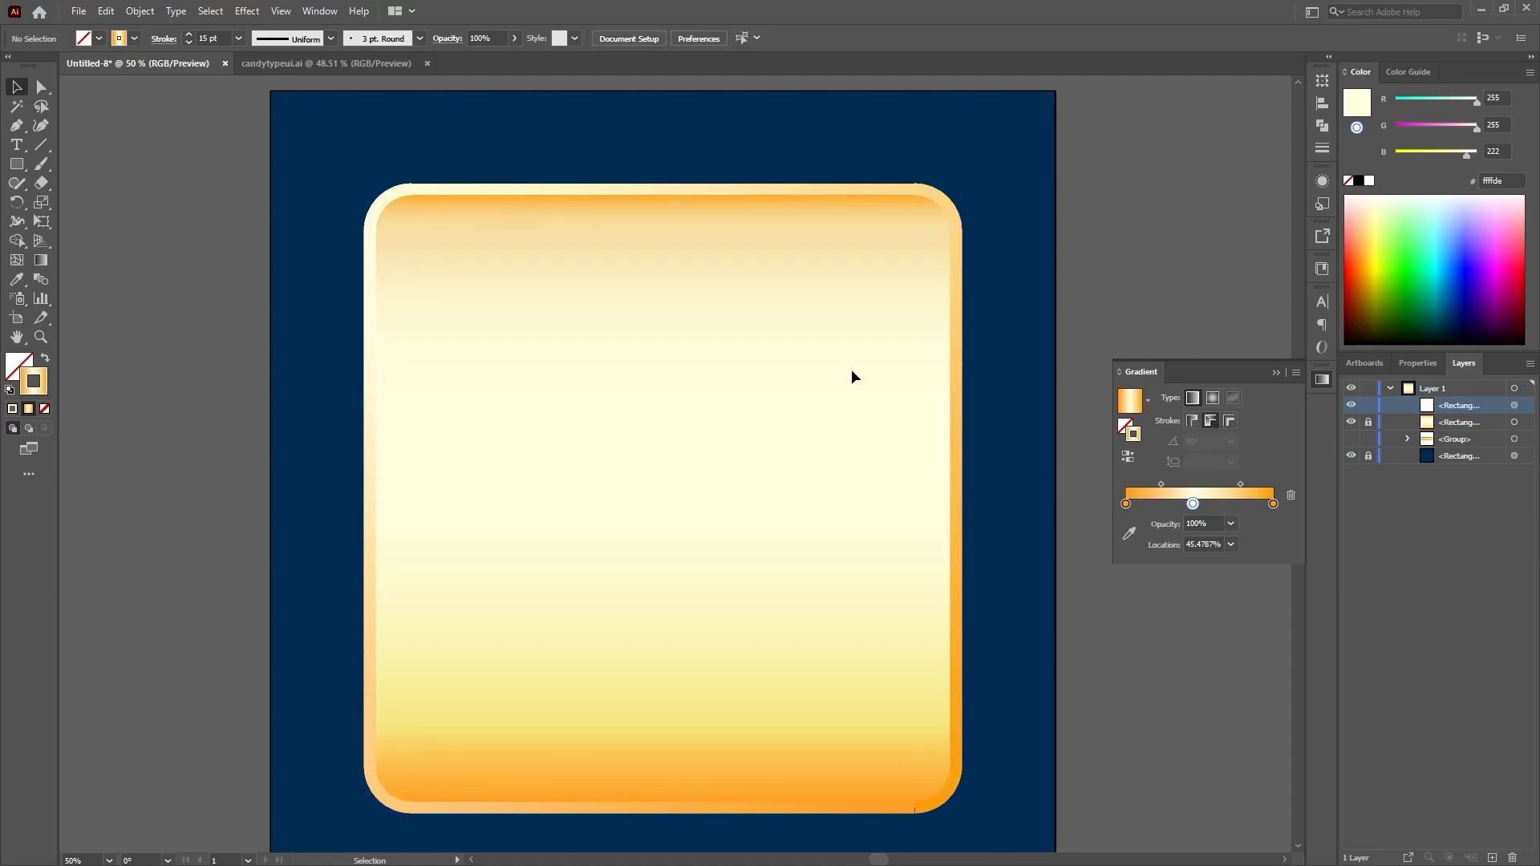
click(956, 232)
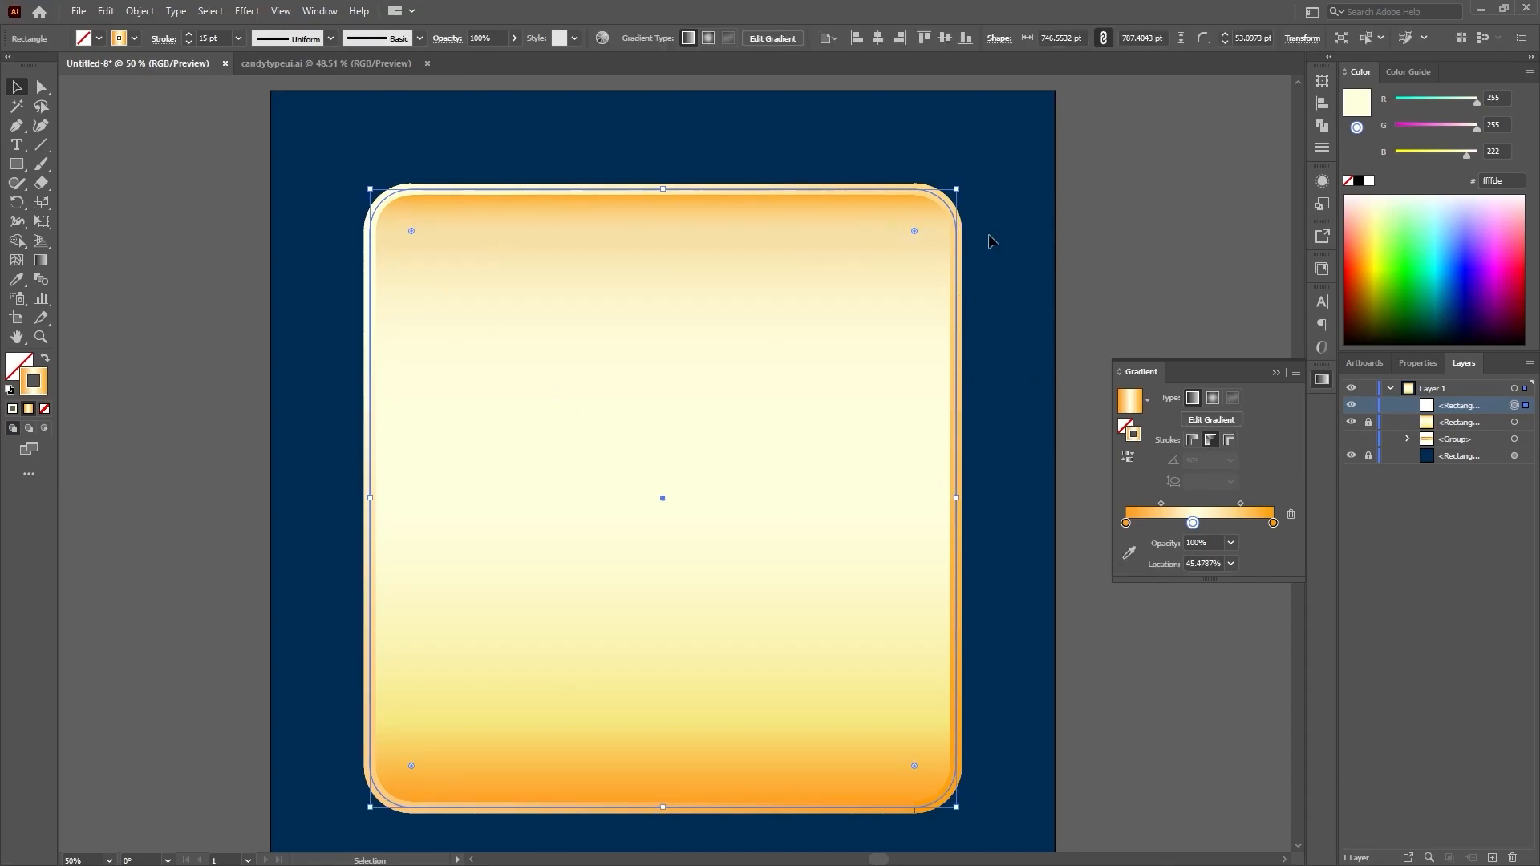
click(1230, 441)
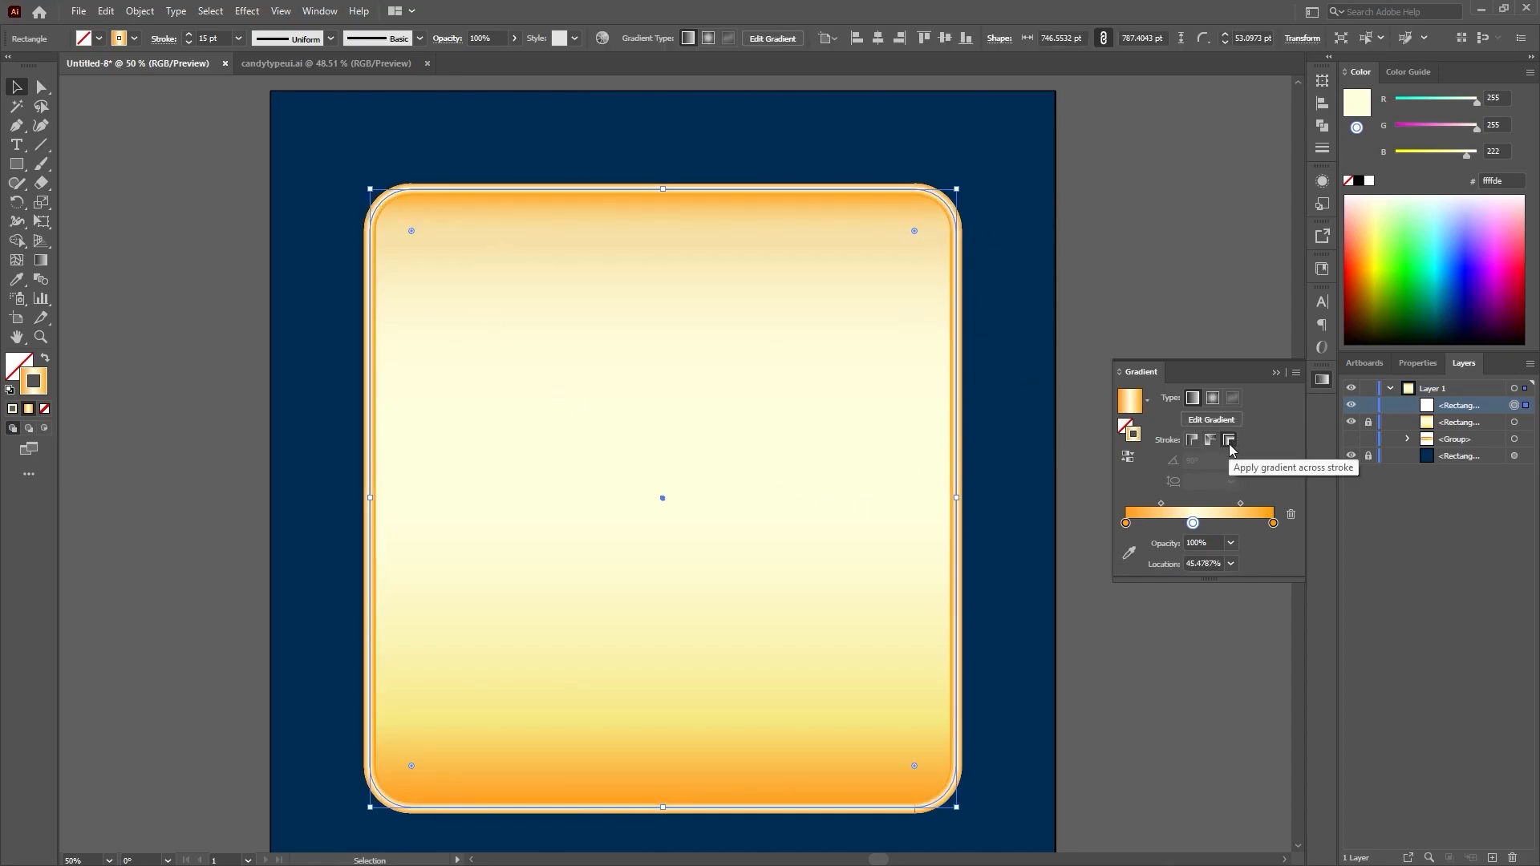
click(1017, 446)
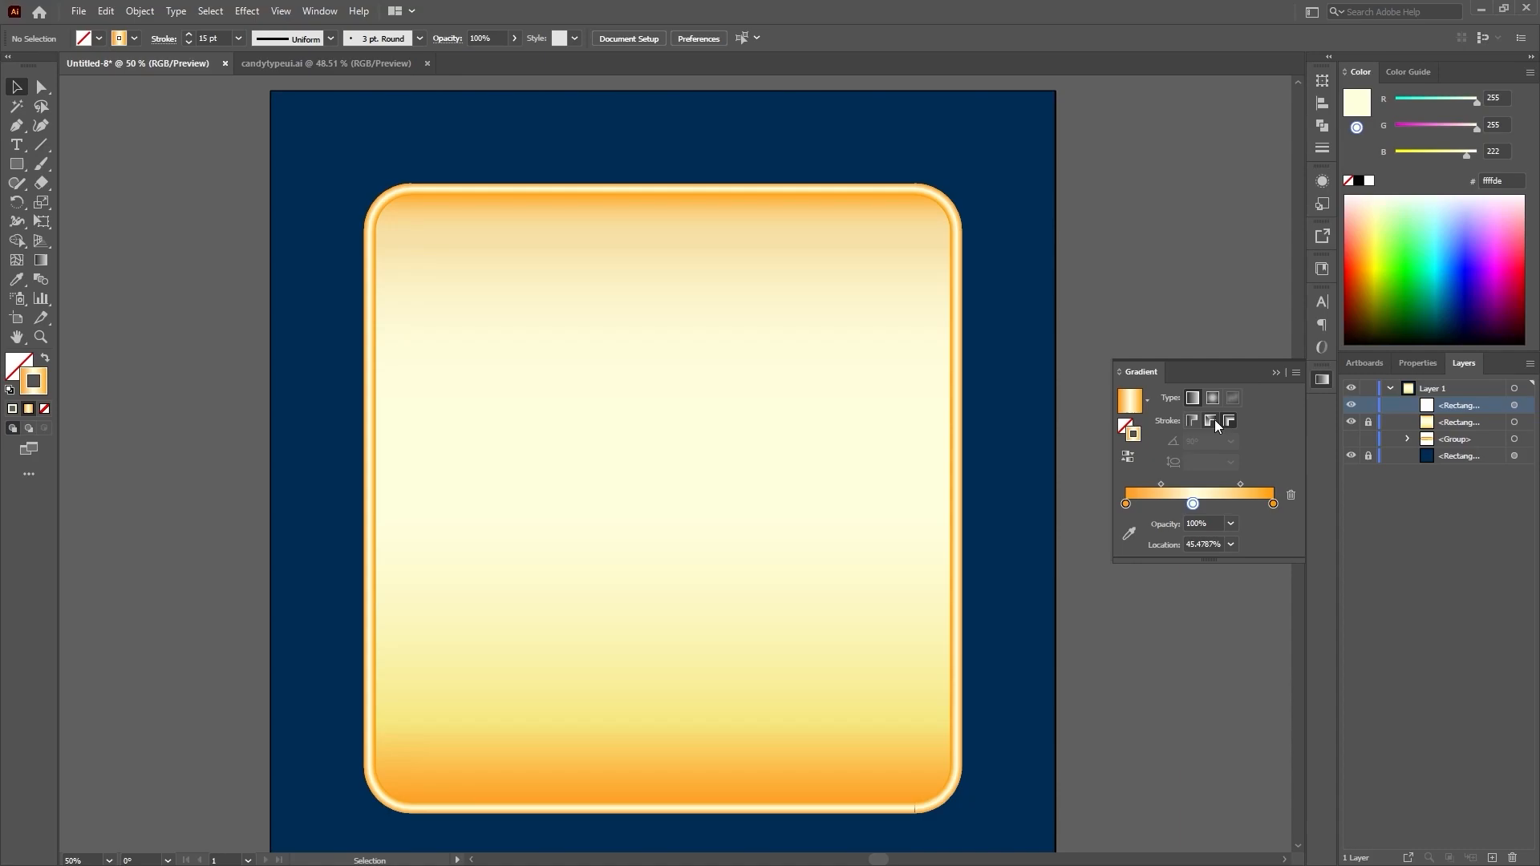
click(962, 476)
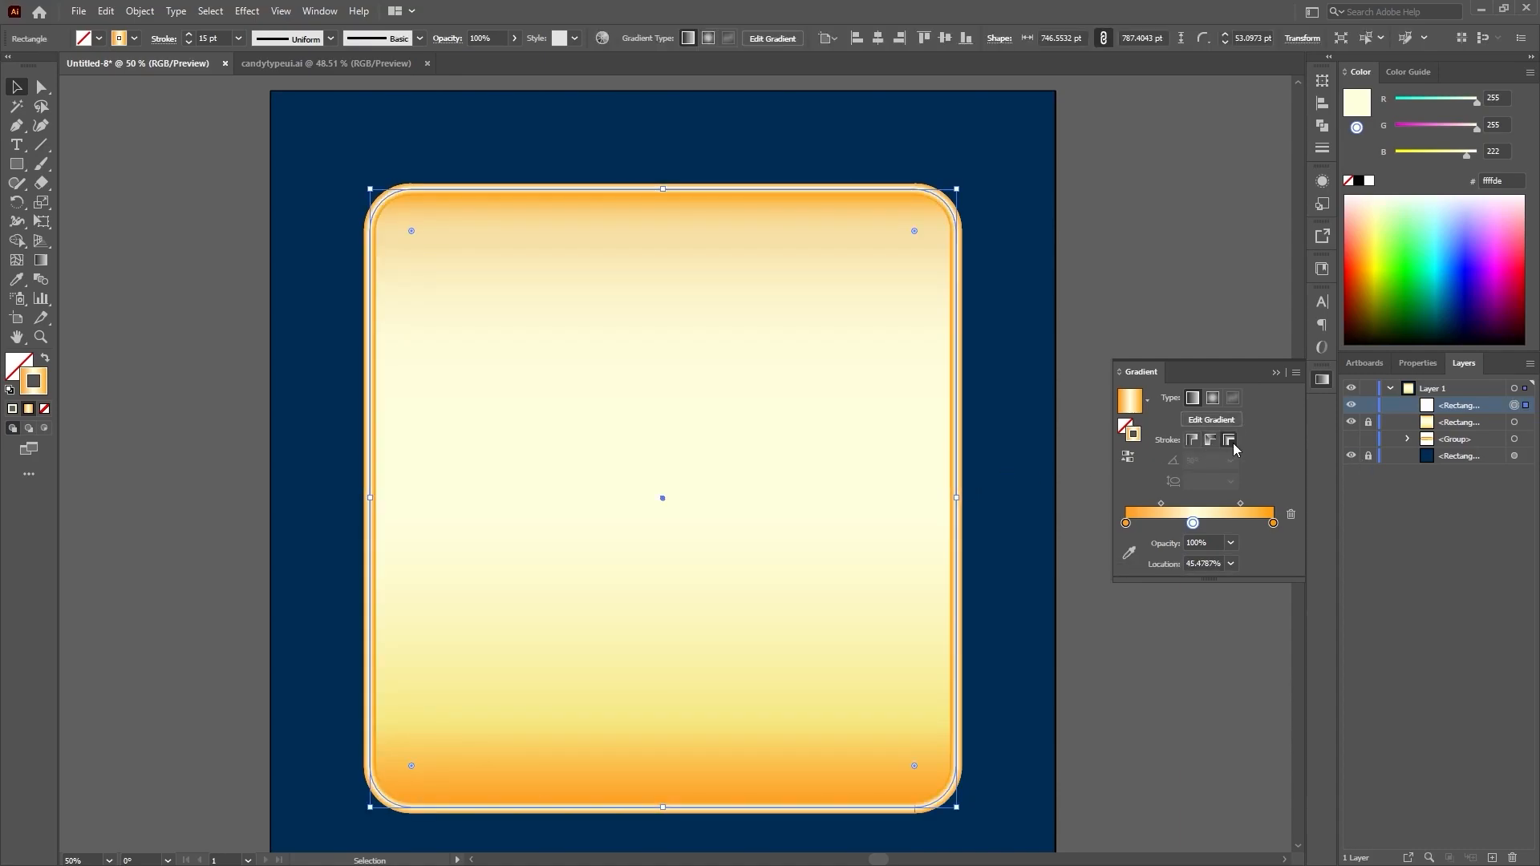
click(1230, 443)
Step: Try the gradient within the stroke with inside alignment, and restore centre alignment with the gradient across the stroke
click(165, 41)
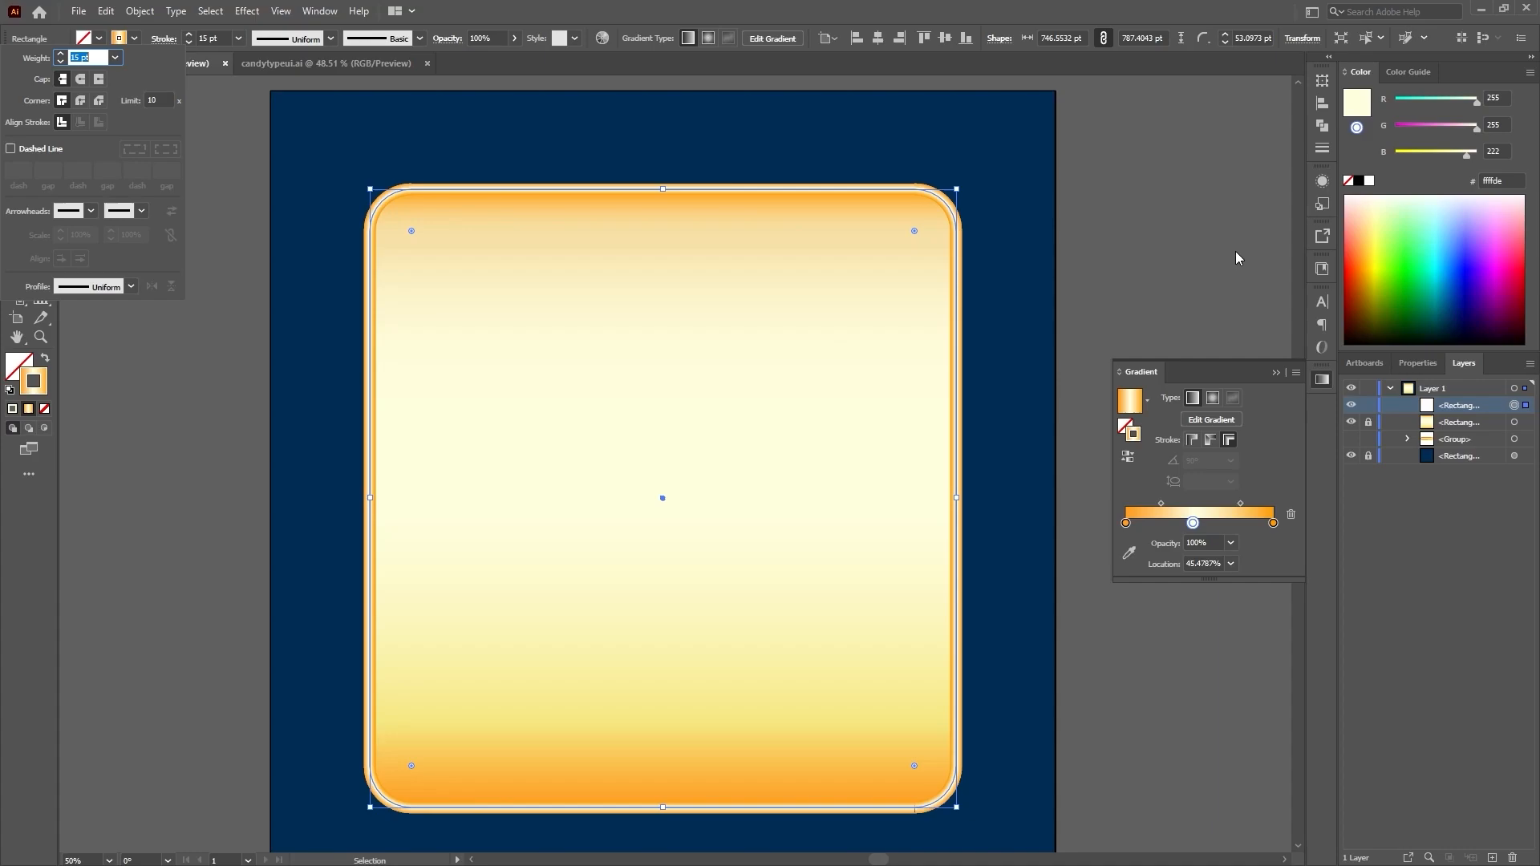
click(1192, 442)
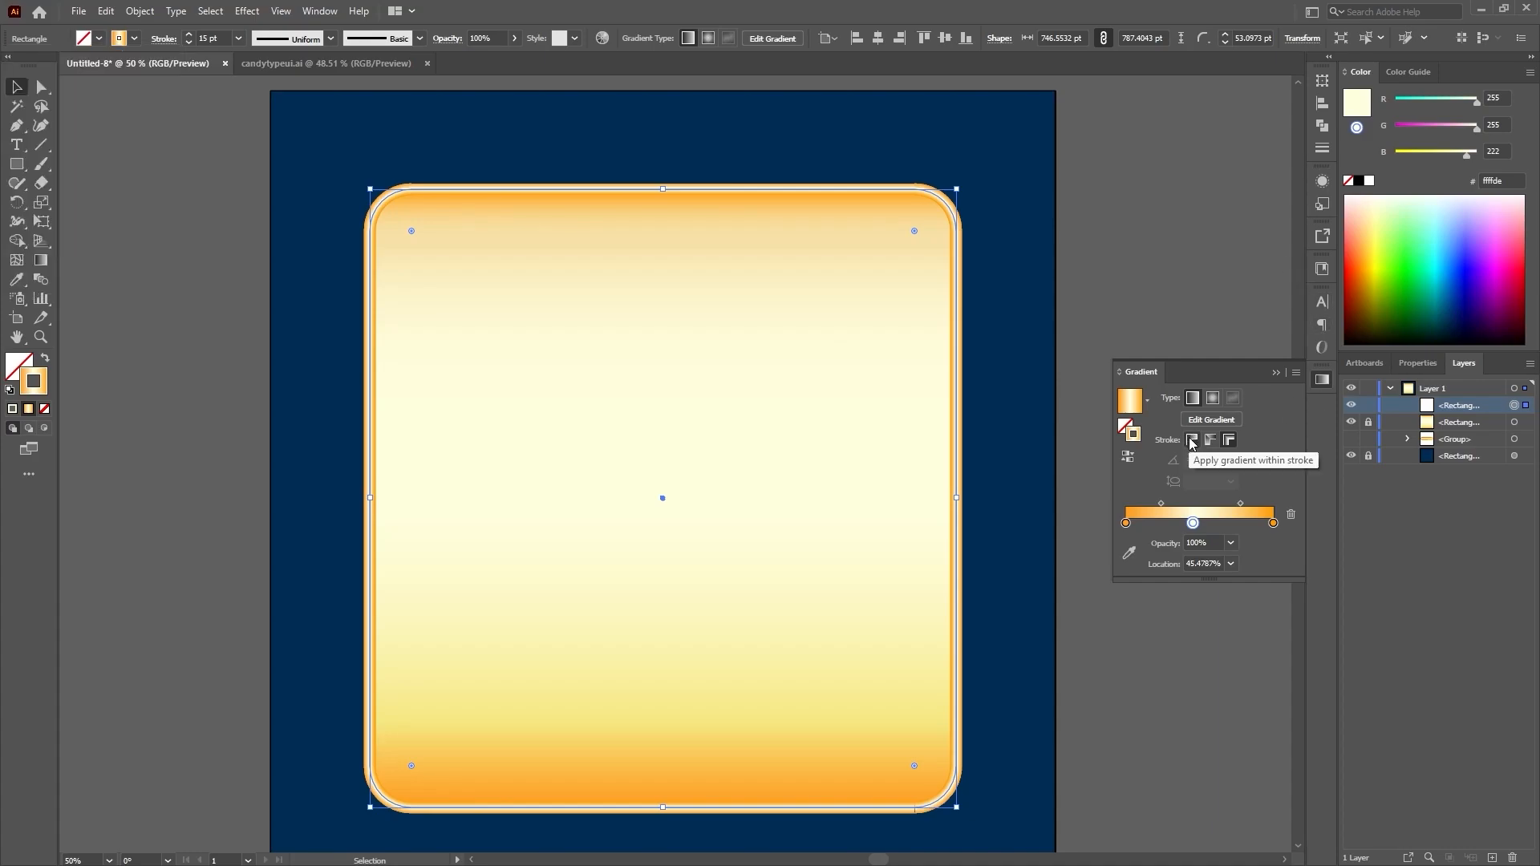
click(1191, 443)
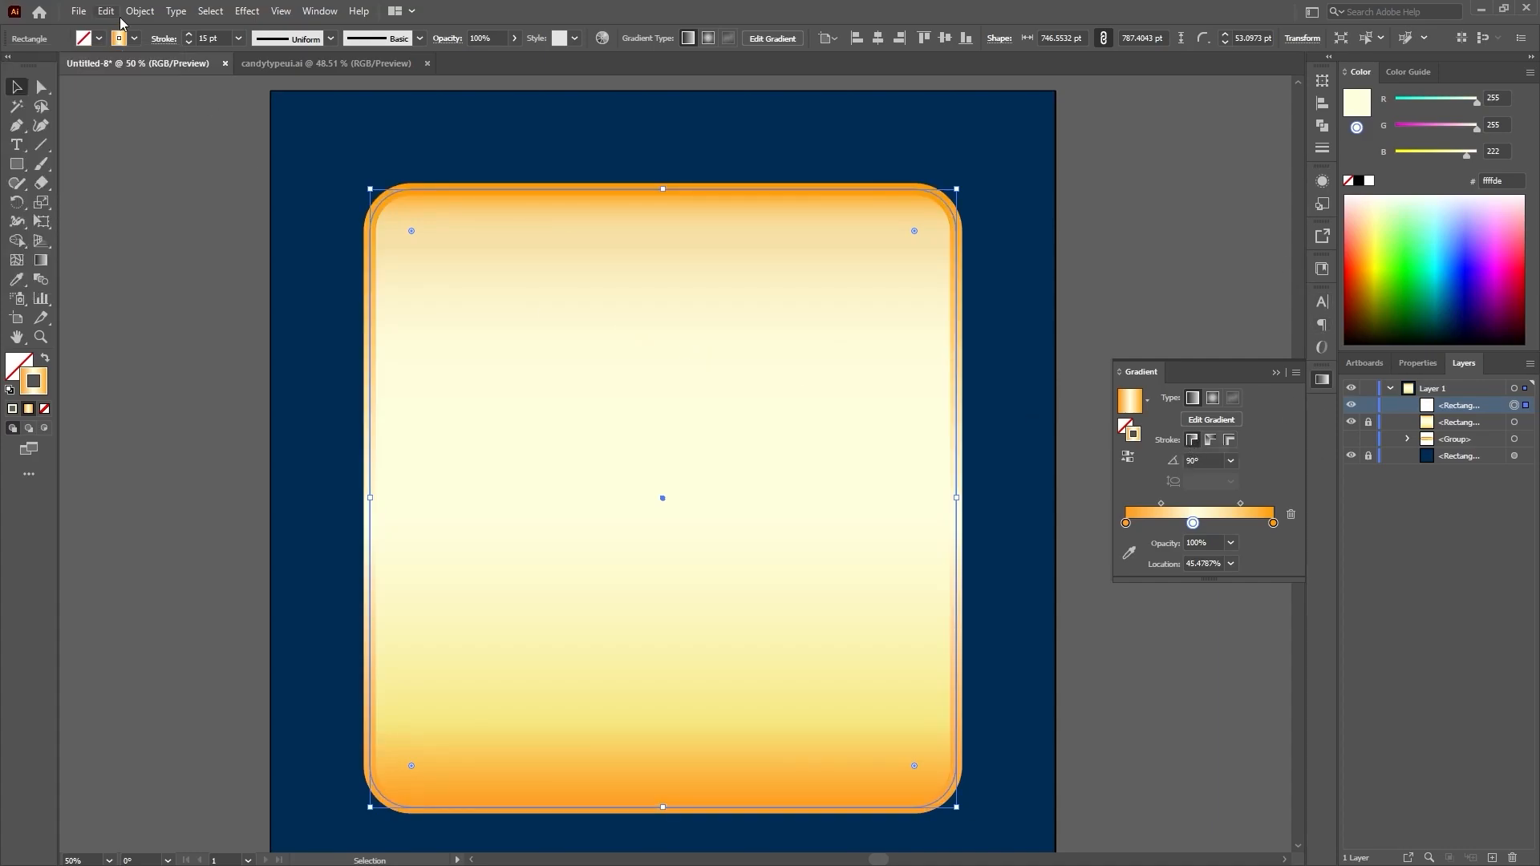
click(166, 39)
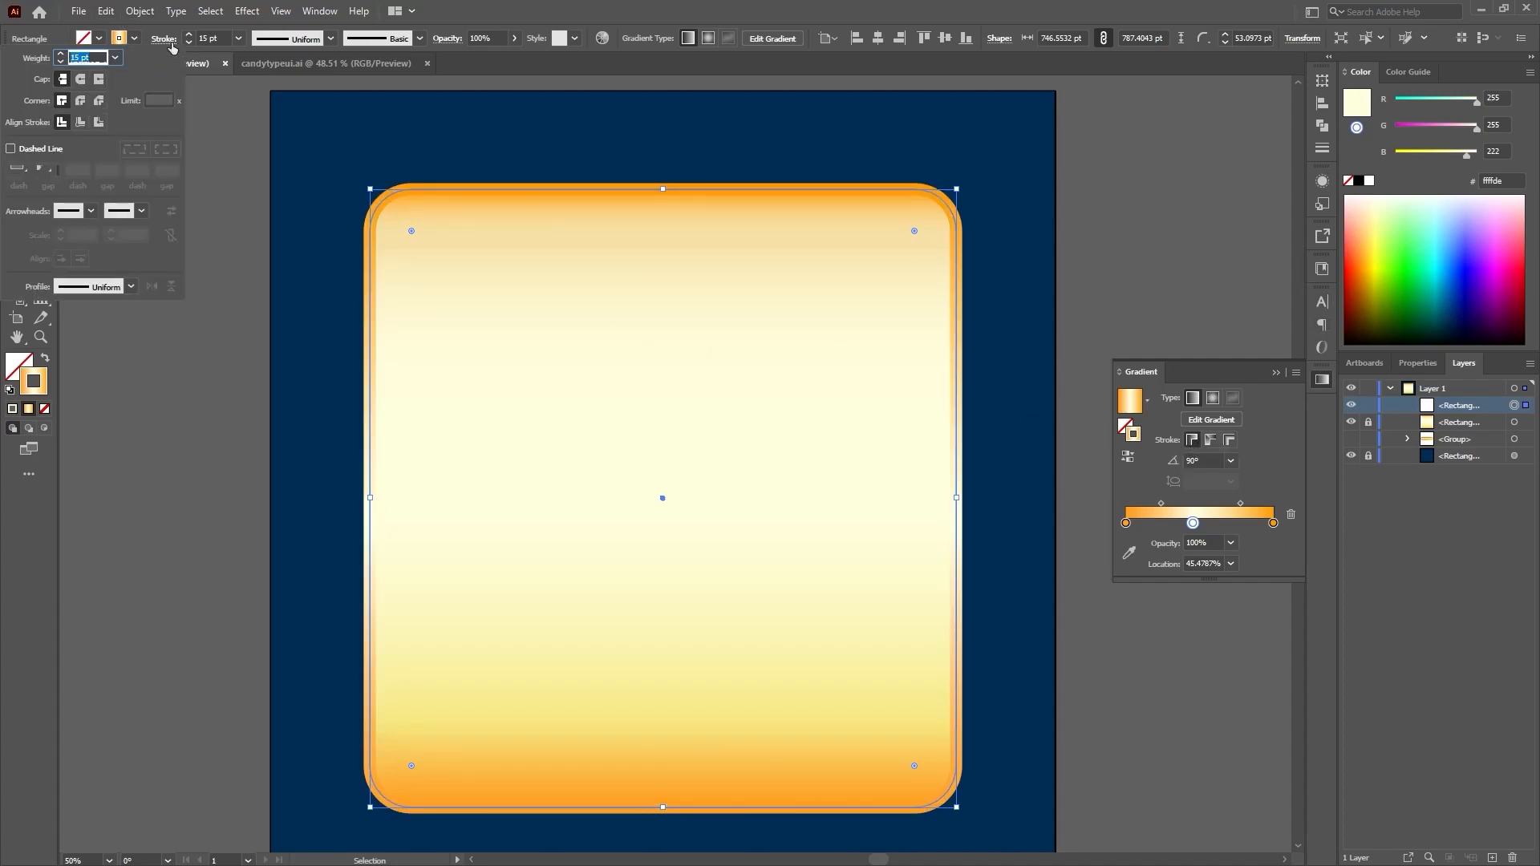
click(81, 122)
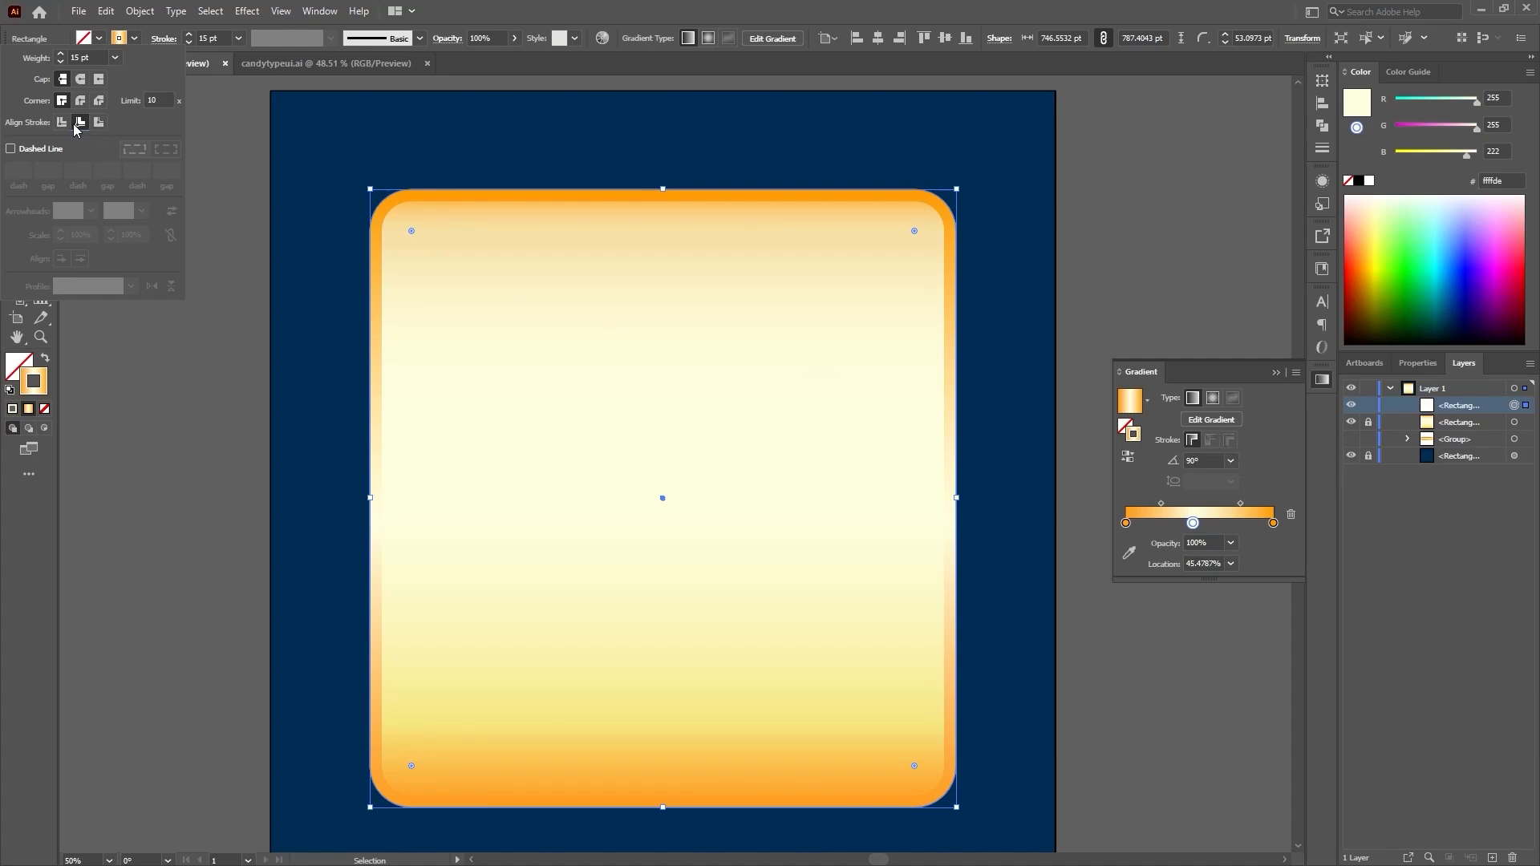
click(61, 122)
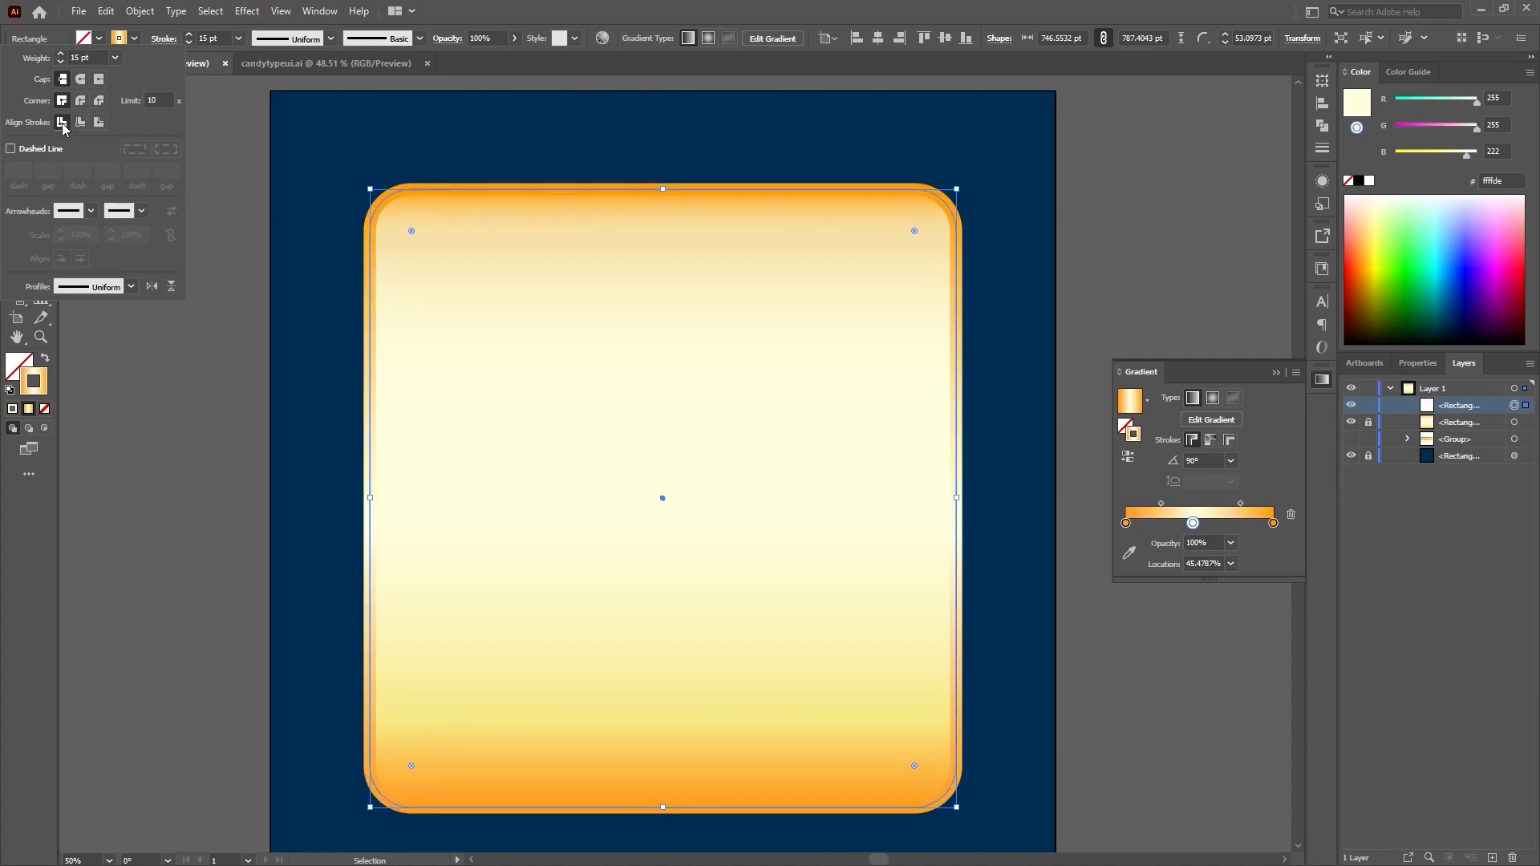
click(1230, 443)
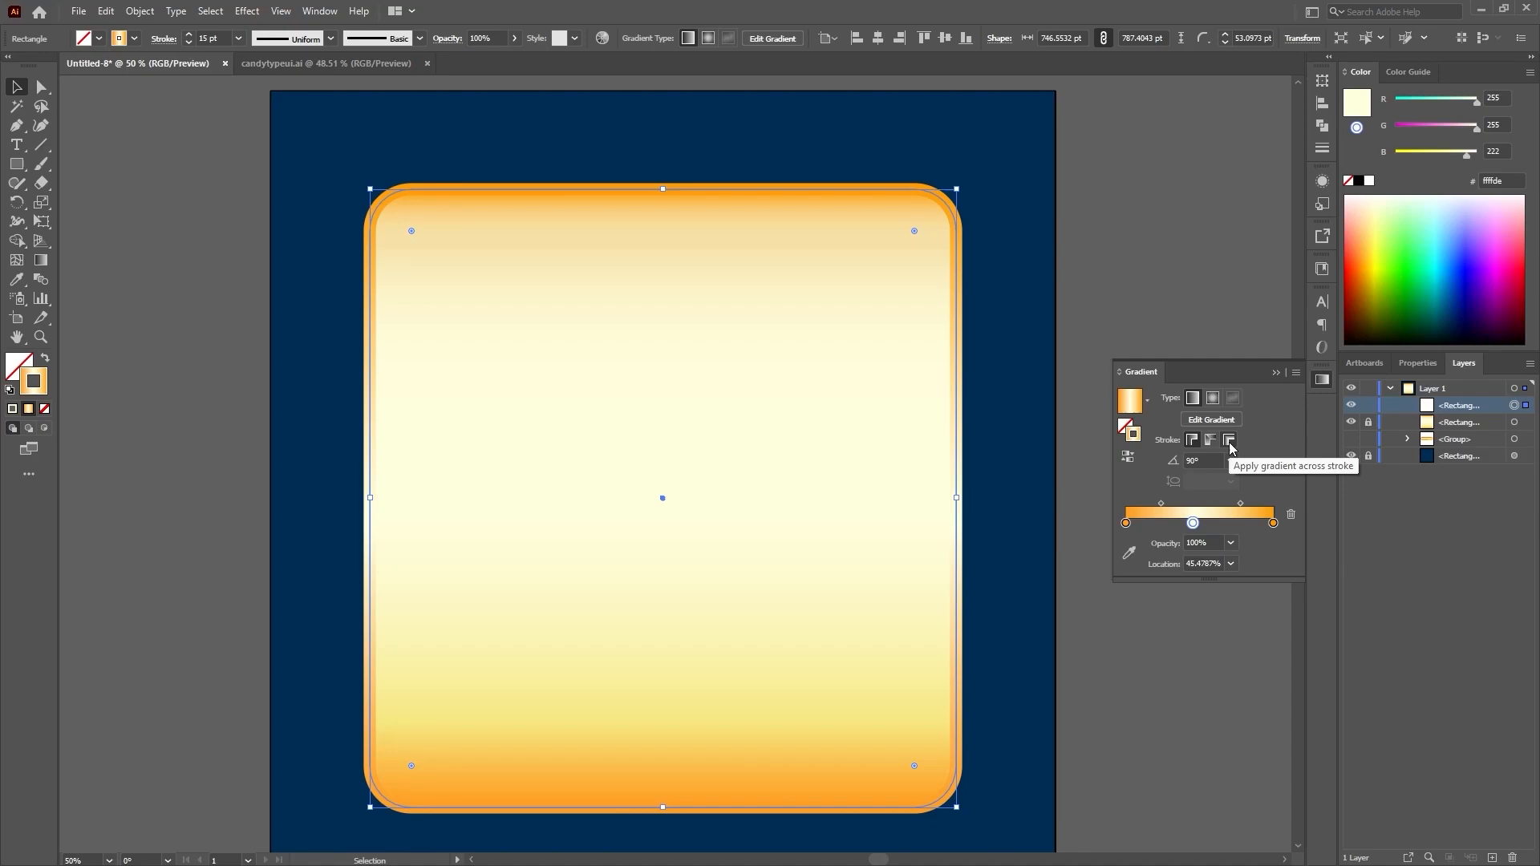
click(1231, 444)
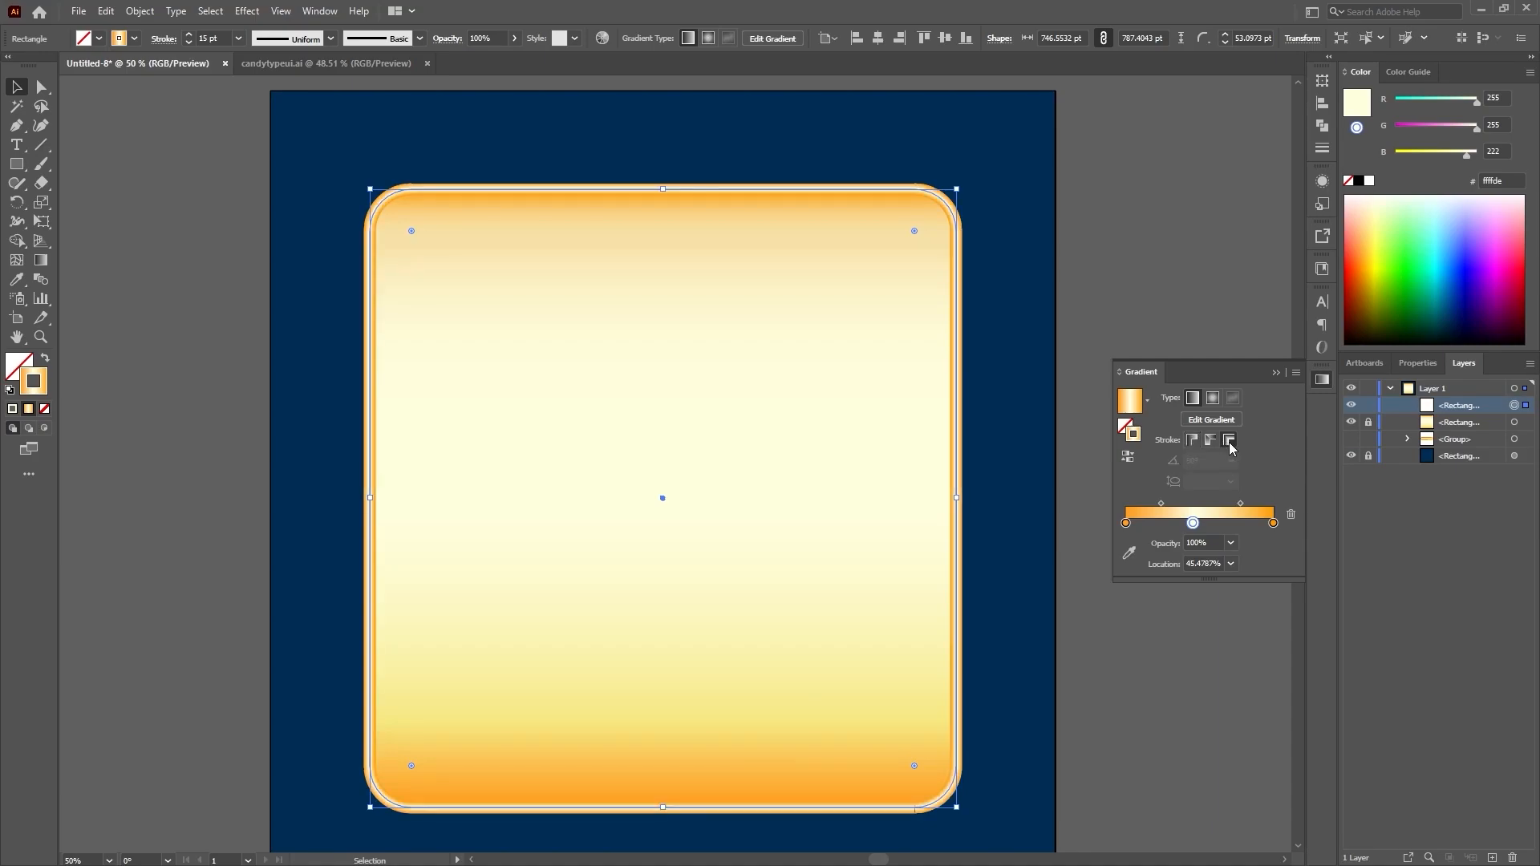
Step: Move the border gradient's cream stop to about 48% and its outer orange stops to about 8% and 92%
mouse_move(1193, 523)
mouse_down()
mouse_move(1212, 523)
mouse_move(1189, 503)
mouse_move(1198, 524)
mouse_move(1274, 523)
mouse_move(1228, 503)
mouse_move(1150, 503)
mouse_up()
click(1198, 523)
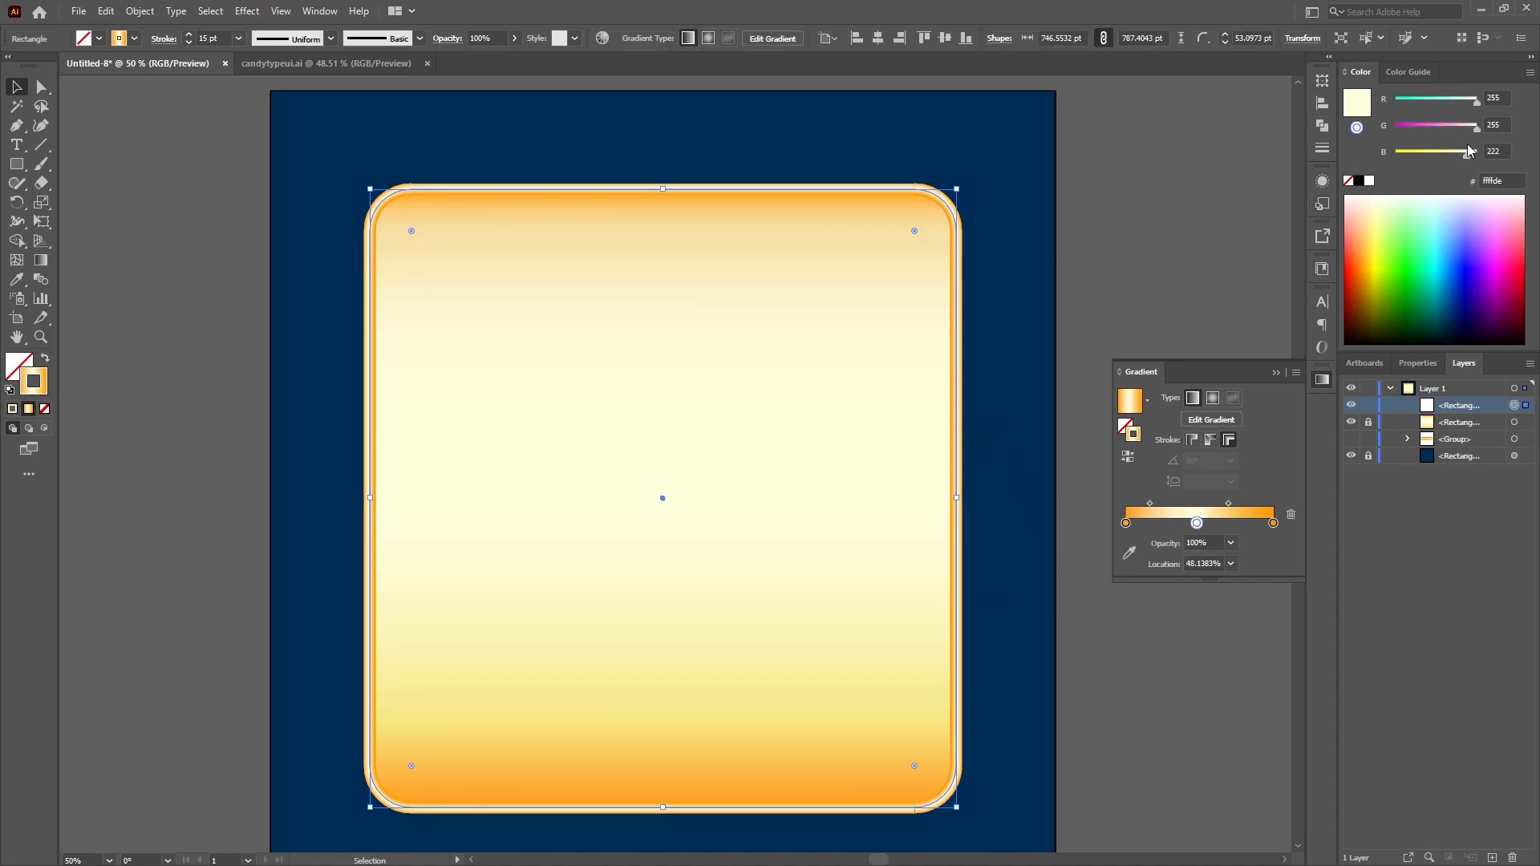
drag(1274, 523, 1262, 523)
drag(1126, 523, 1137, 523)
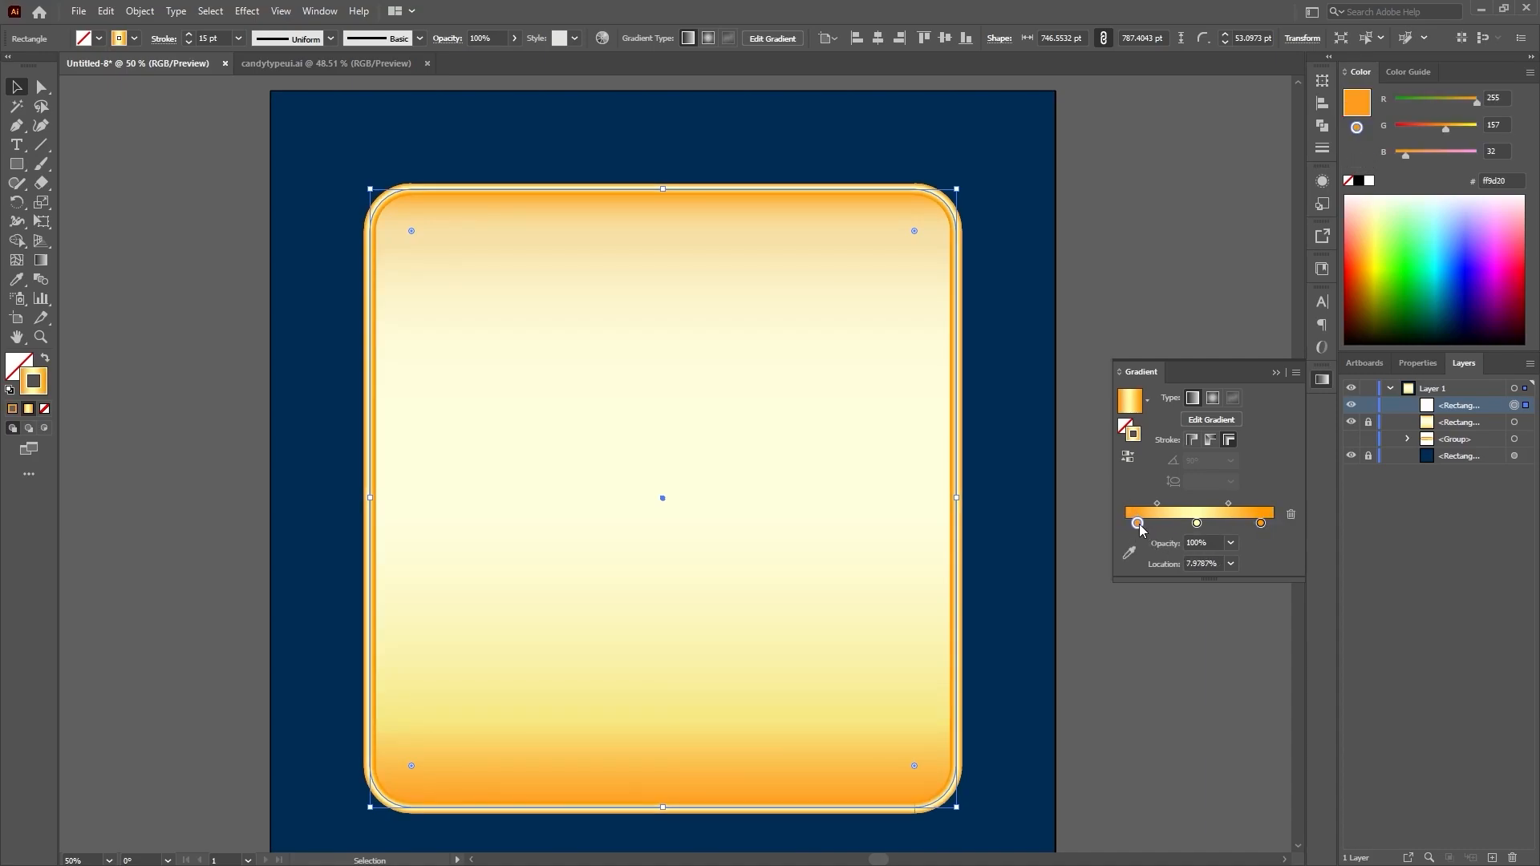
click(1276, 373)
click(1059, 324)
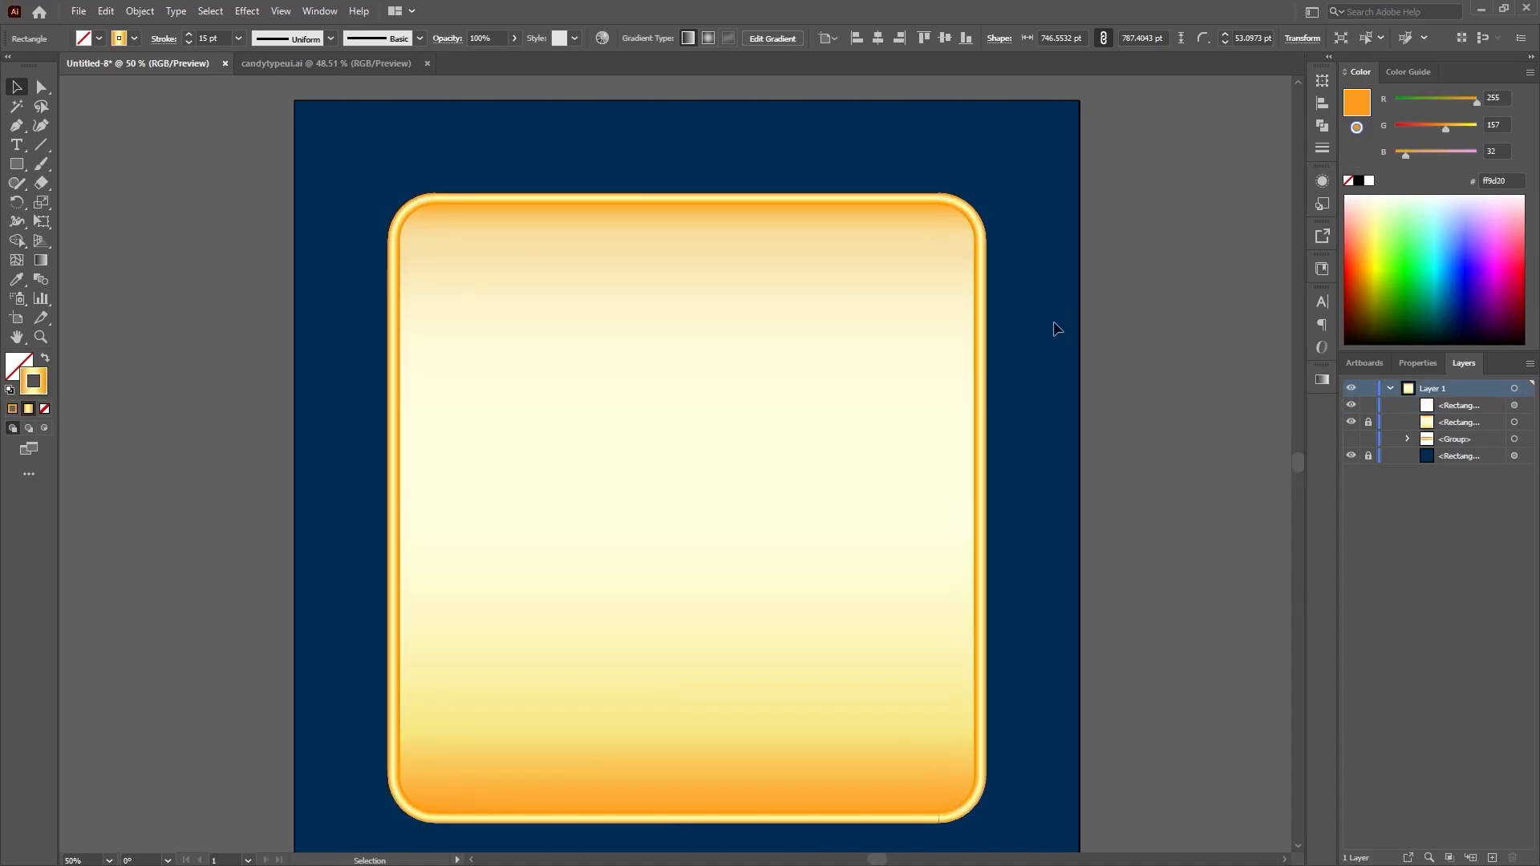
Step: Copy the border rectangle and paste the duplicate in place directly in front
click(982, 373)
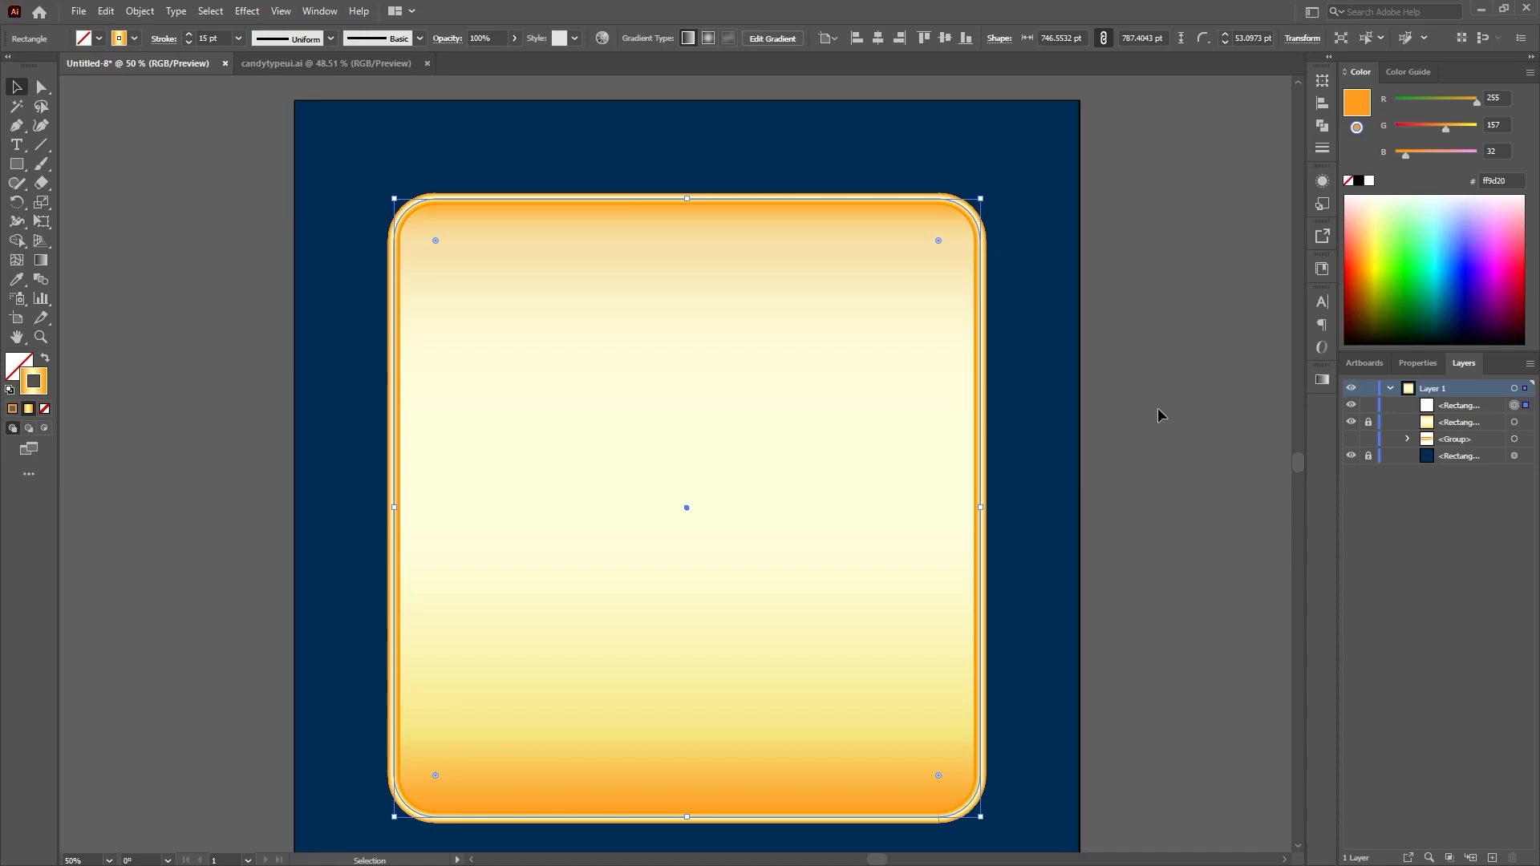
key(a)
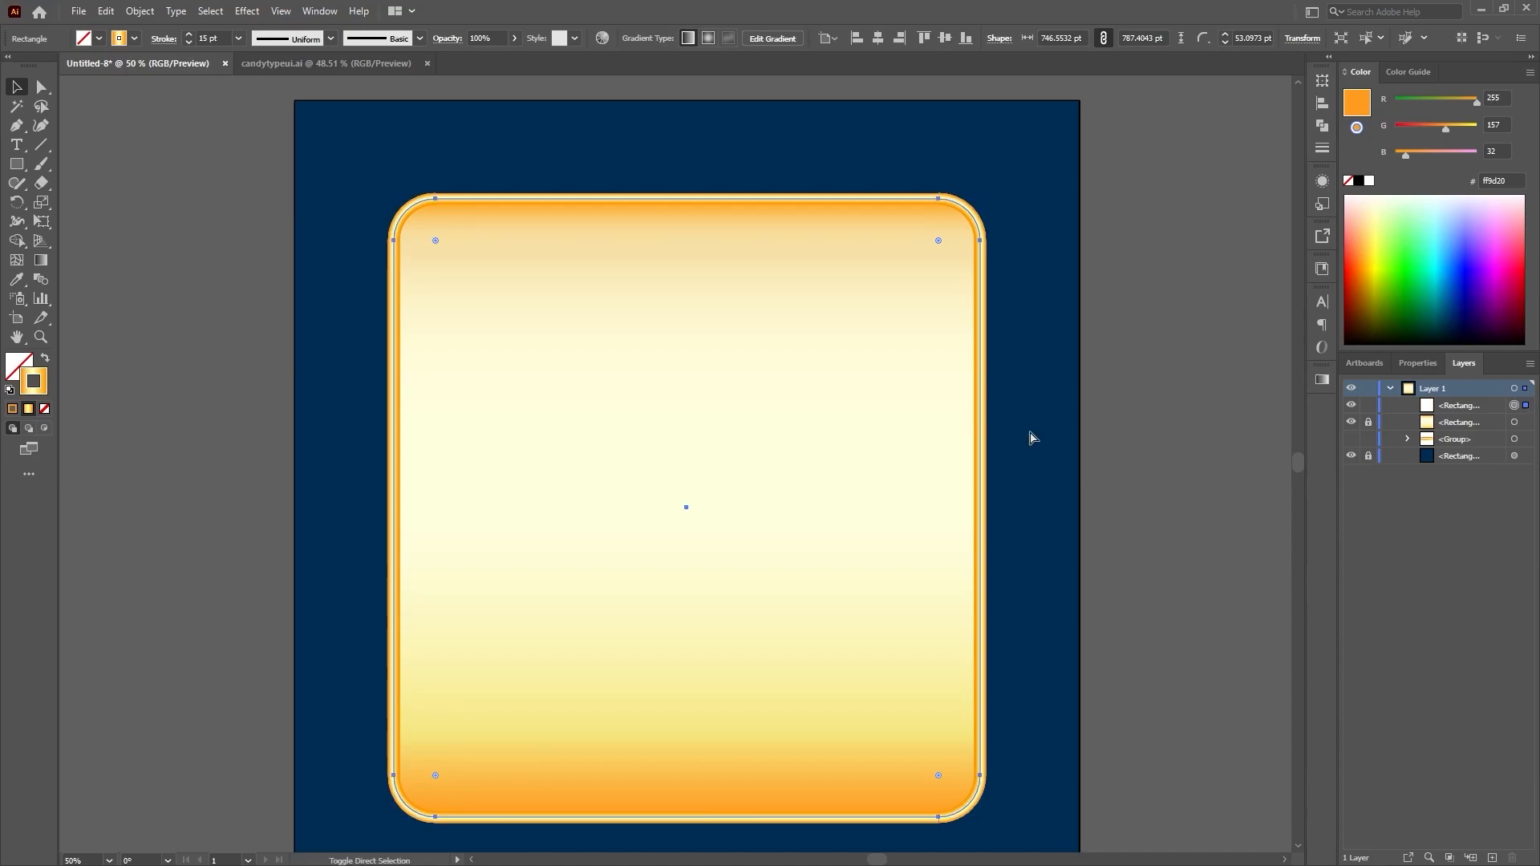
key(ctrl+c)
key(ctrl+f)
key(v)
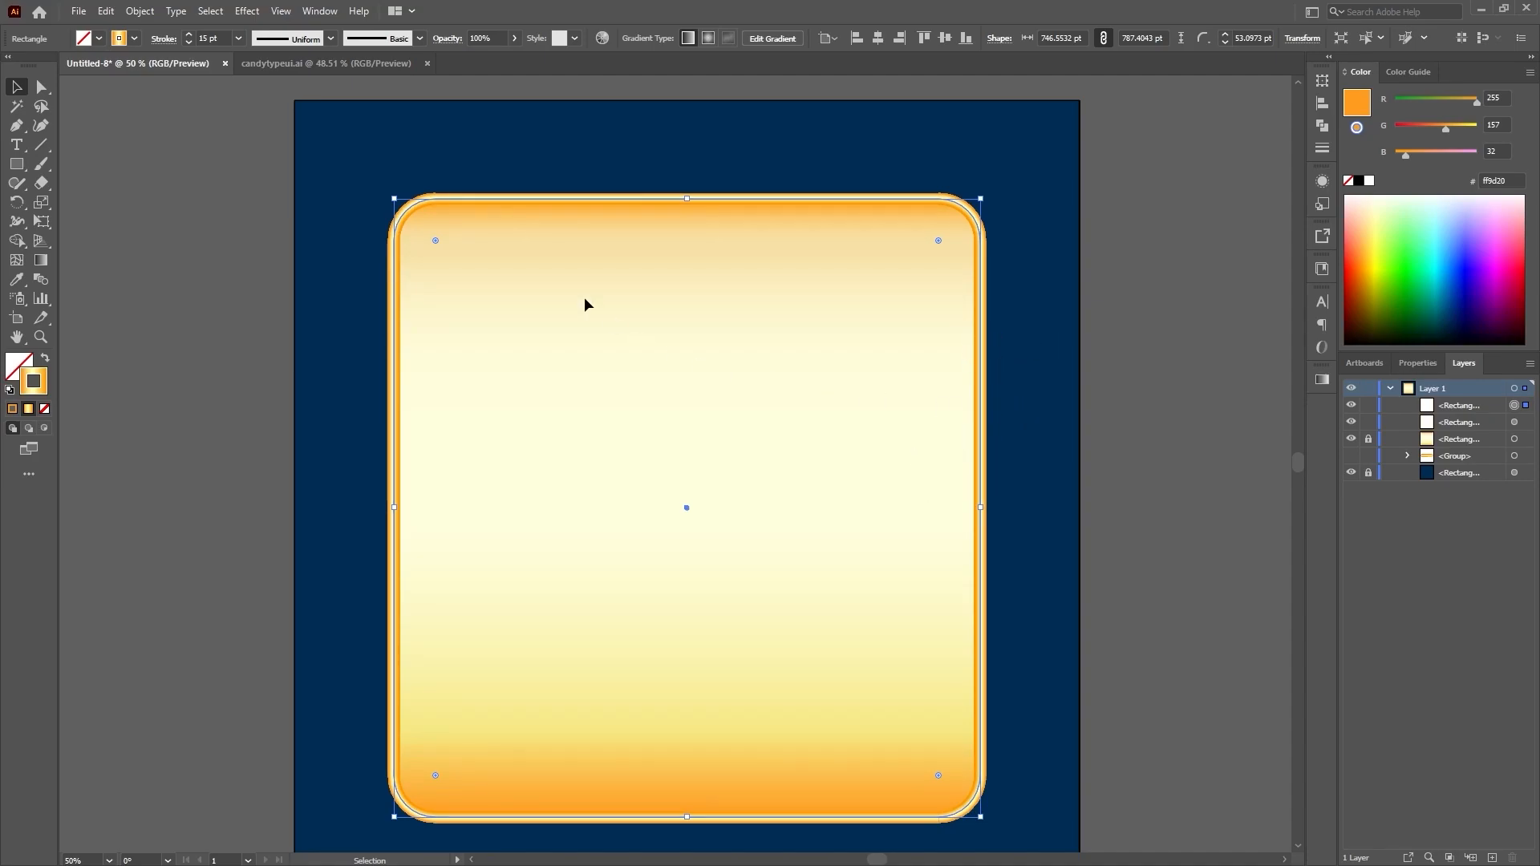
Step: Make the duplicate's stroke dashed with 20 pt gaps and reduce its gradient to orange ff9a00 at 0% and pale yellow at 100%
click(164, 40)
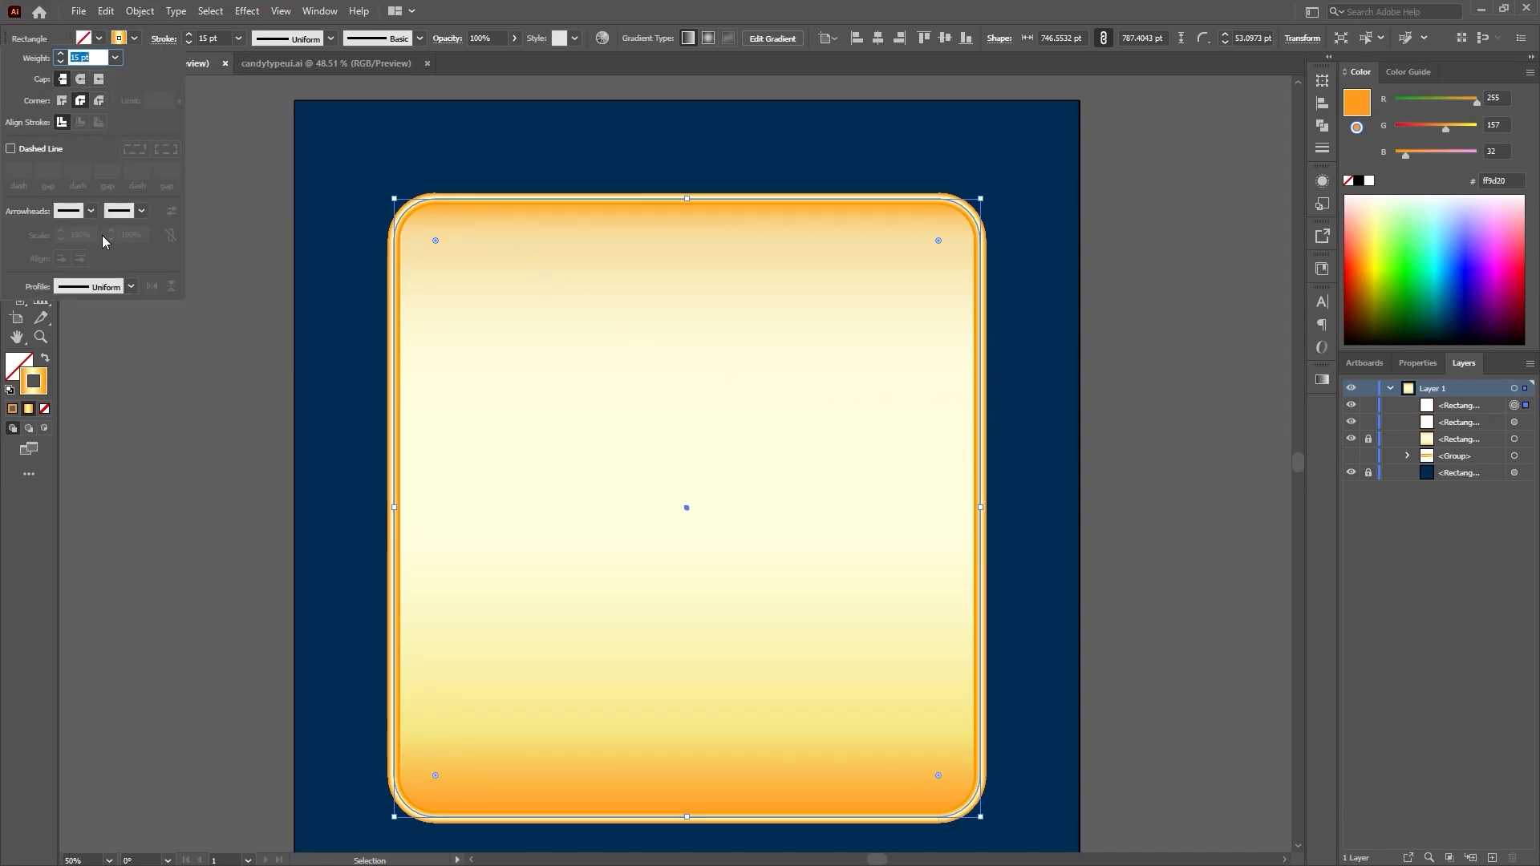
click(10, 150)
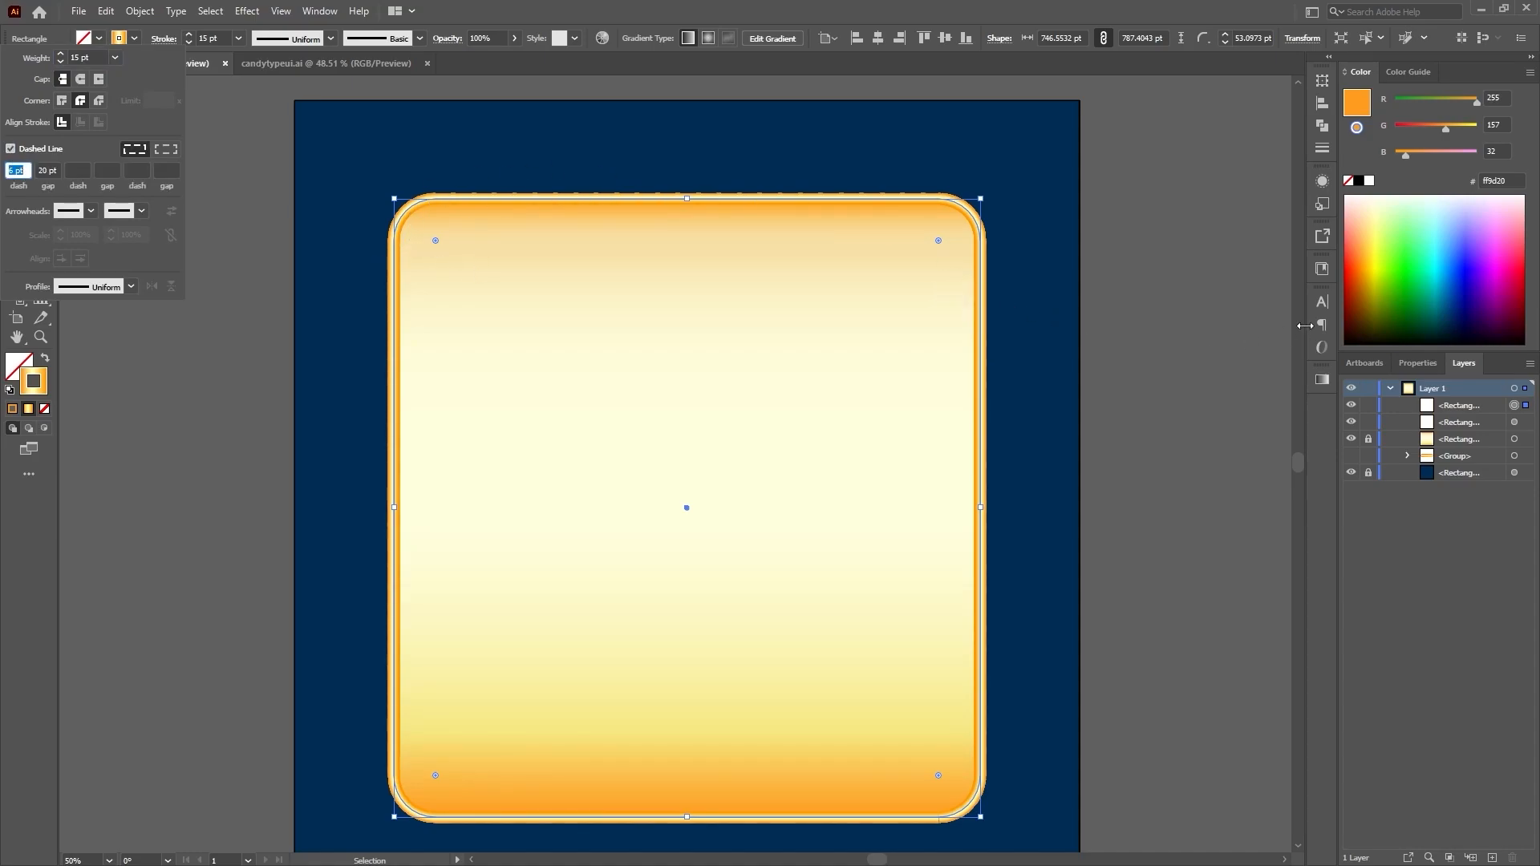
click(1327, 379)
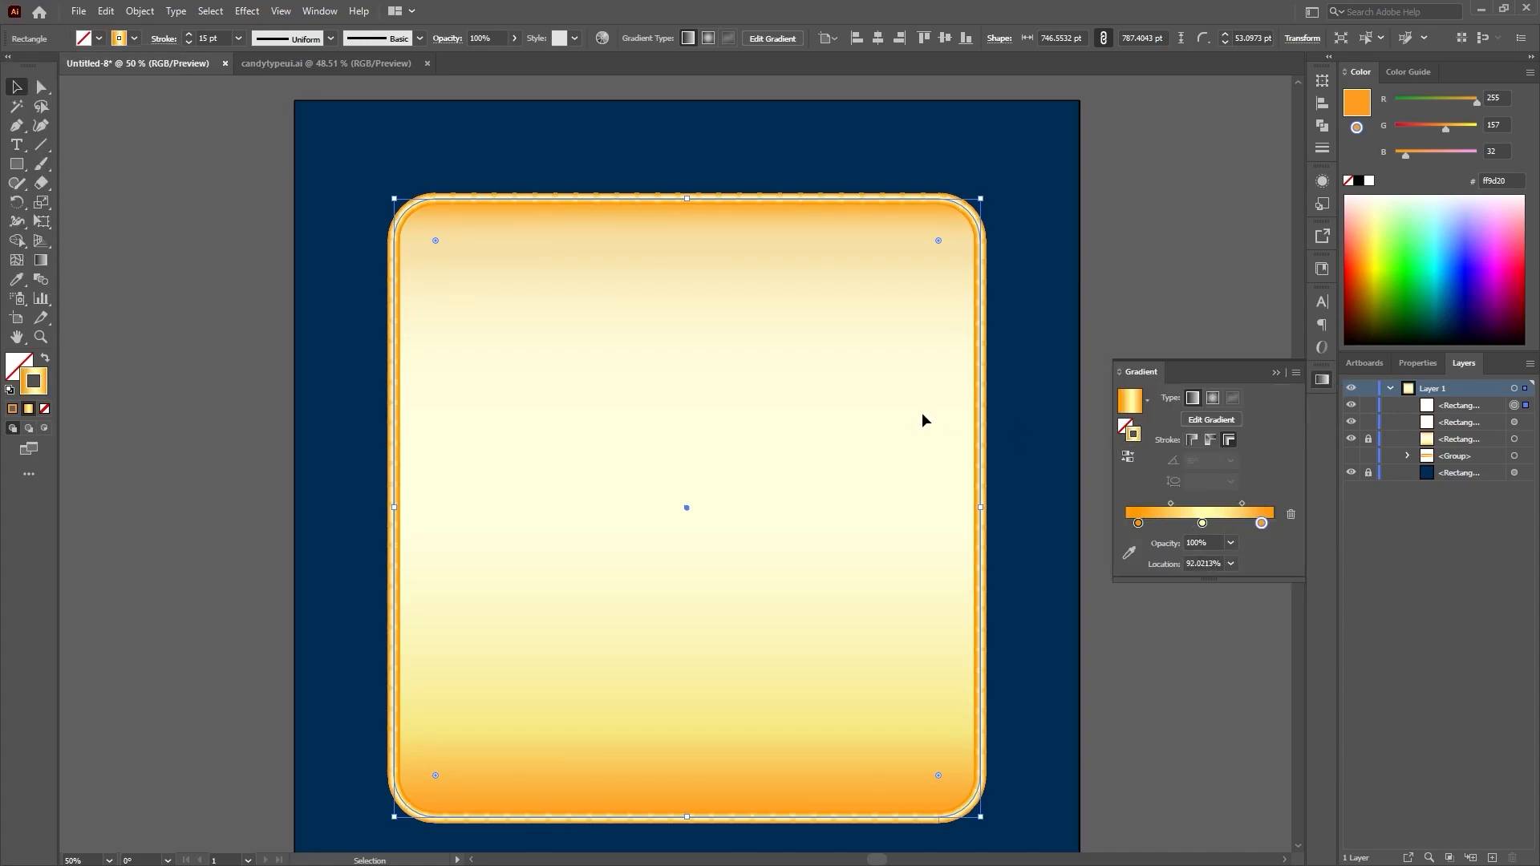
drag(1203, 523, 1268, 565)
drag(1201, 523, 1292, 532)
drag(1206, 503, 1111, 521)
click(1054, 511)
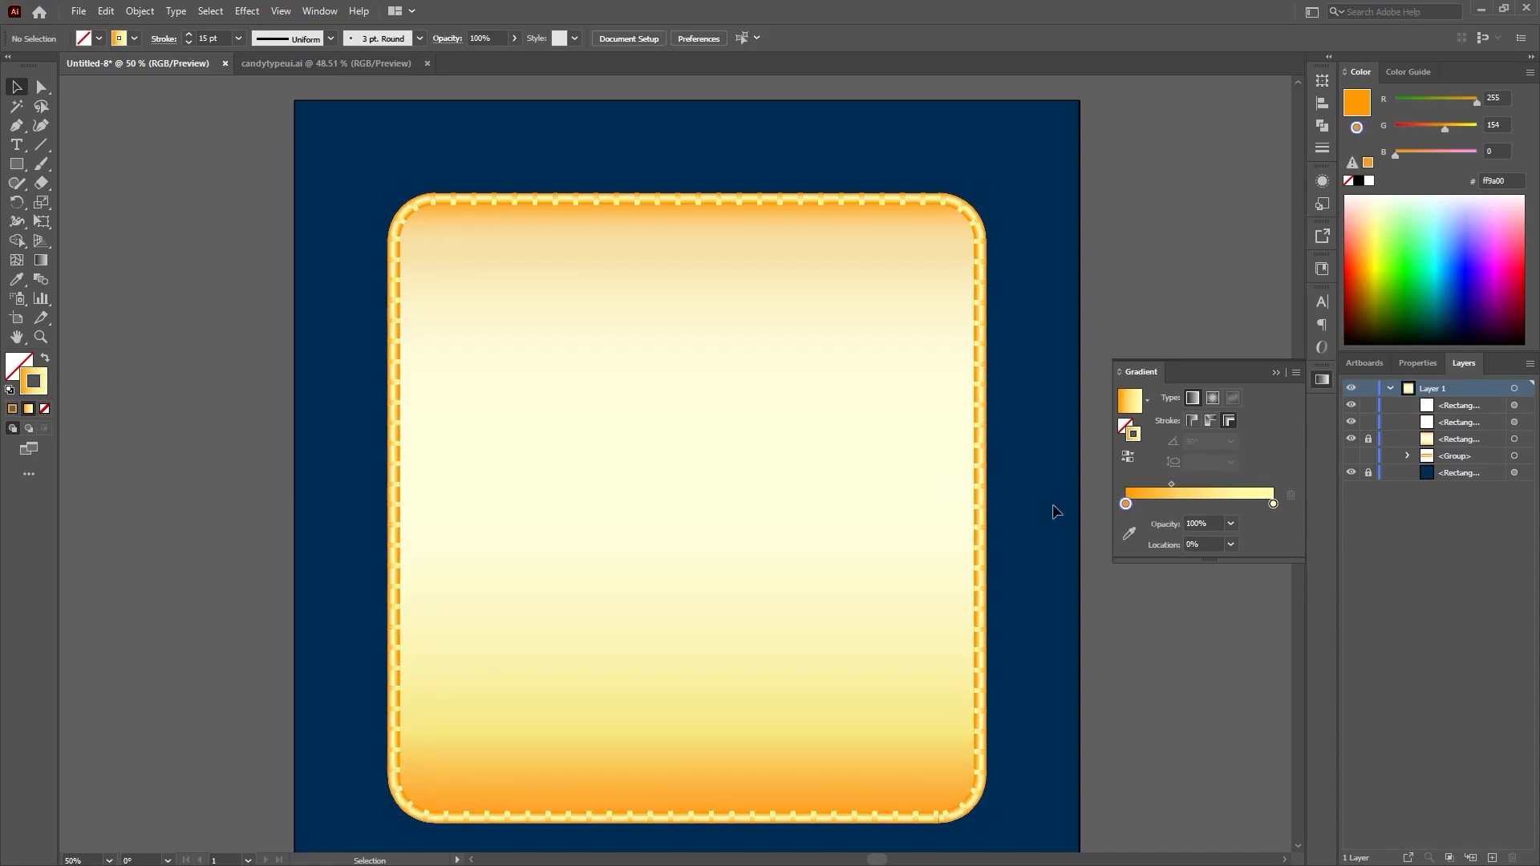
Step: Set the front dashed rectangle's dash length to 12 pt and give its stroke round caps
click(983, 545)
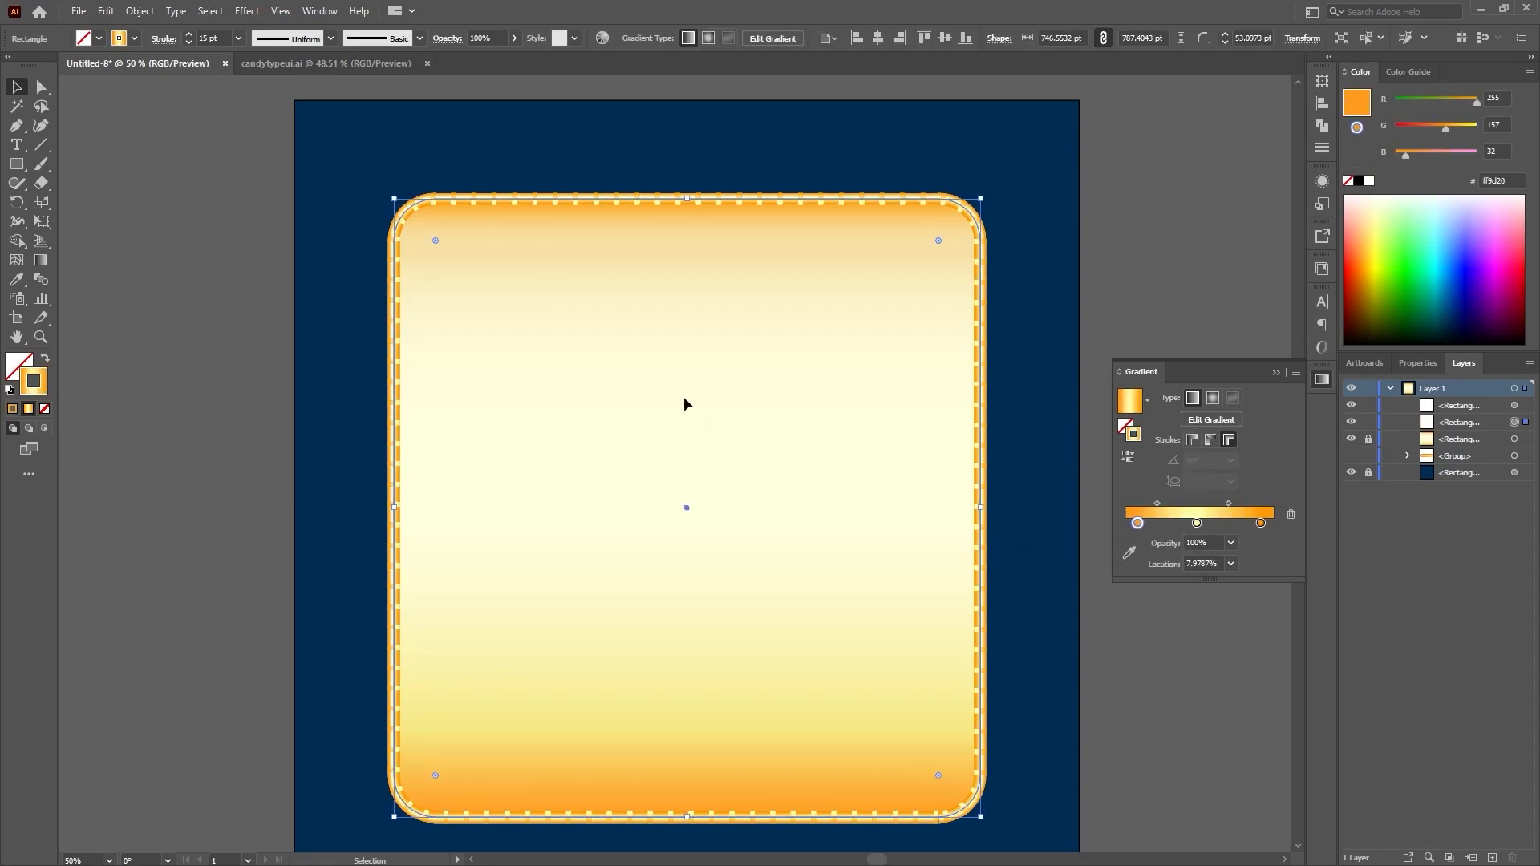
click(163, 41)
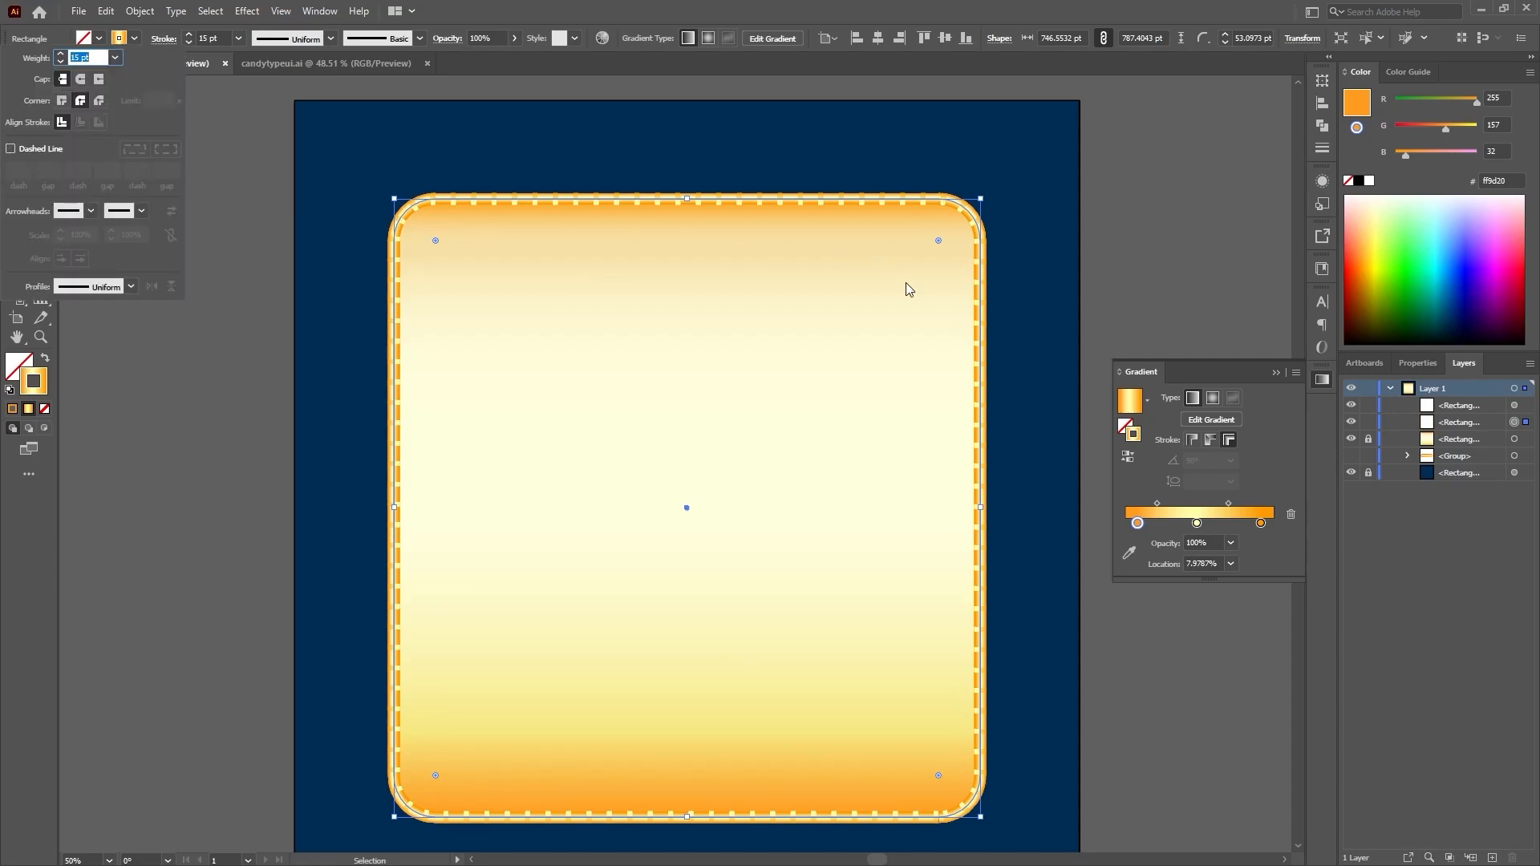
click(1514, 405)
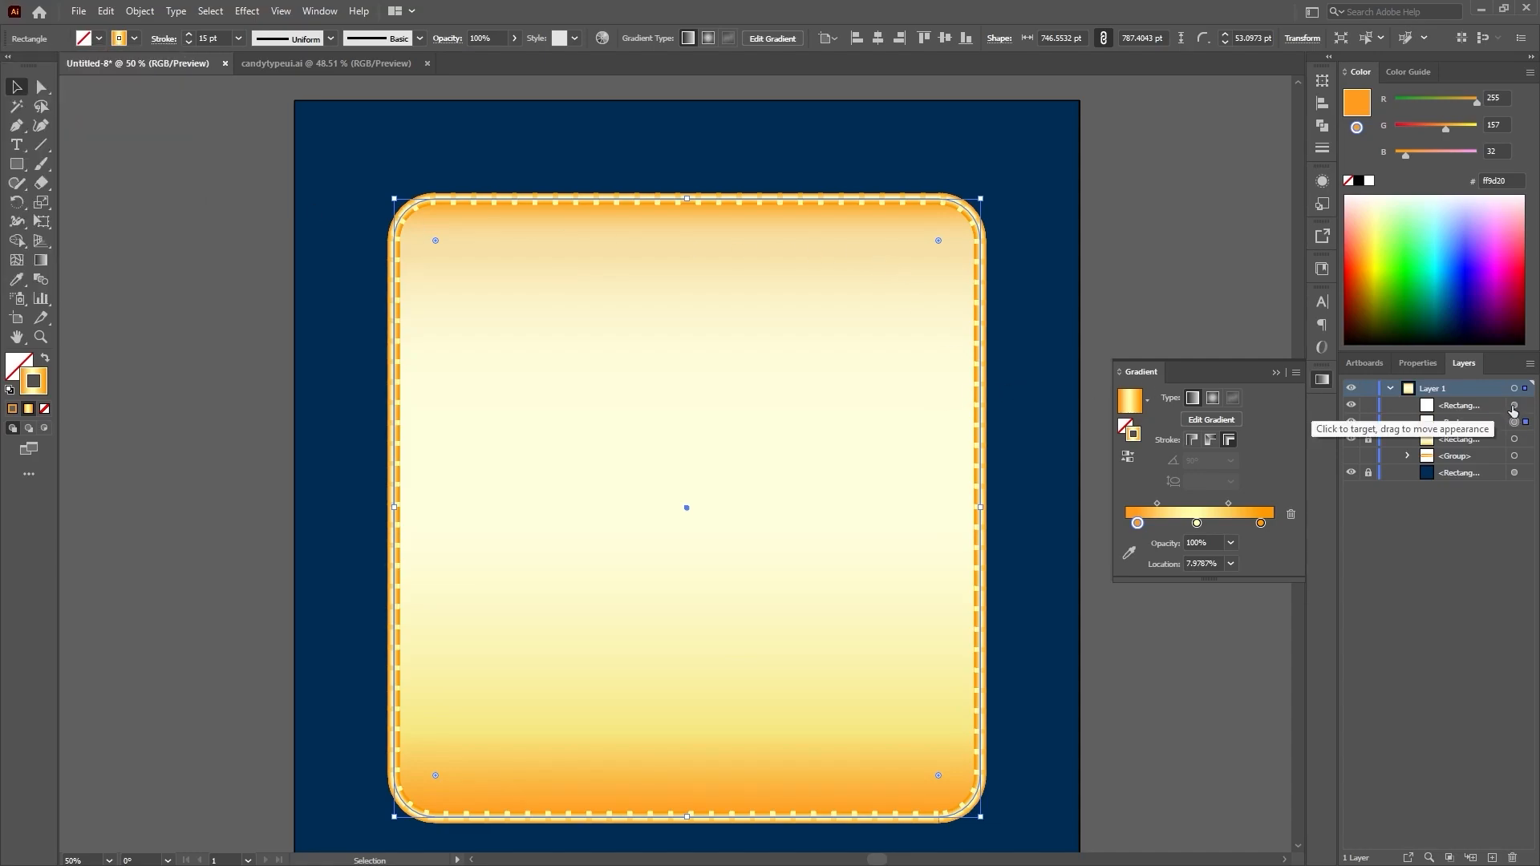
click(1514, 405)
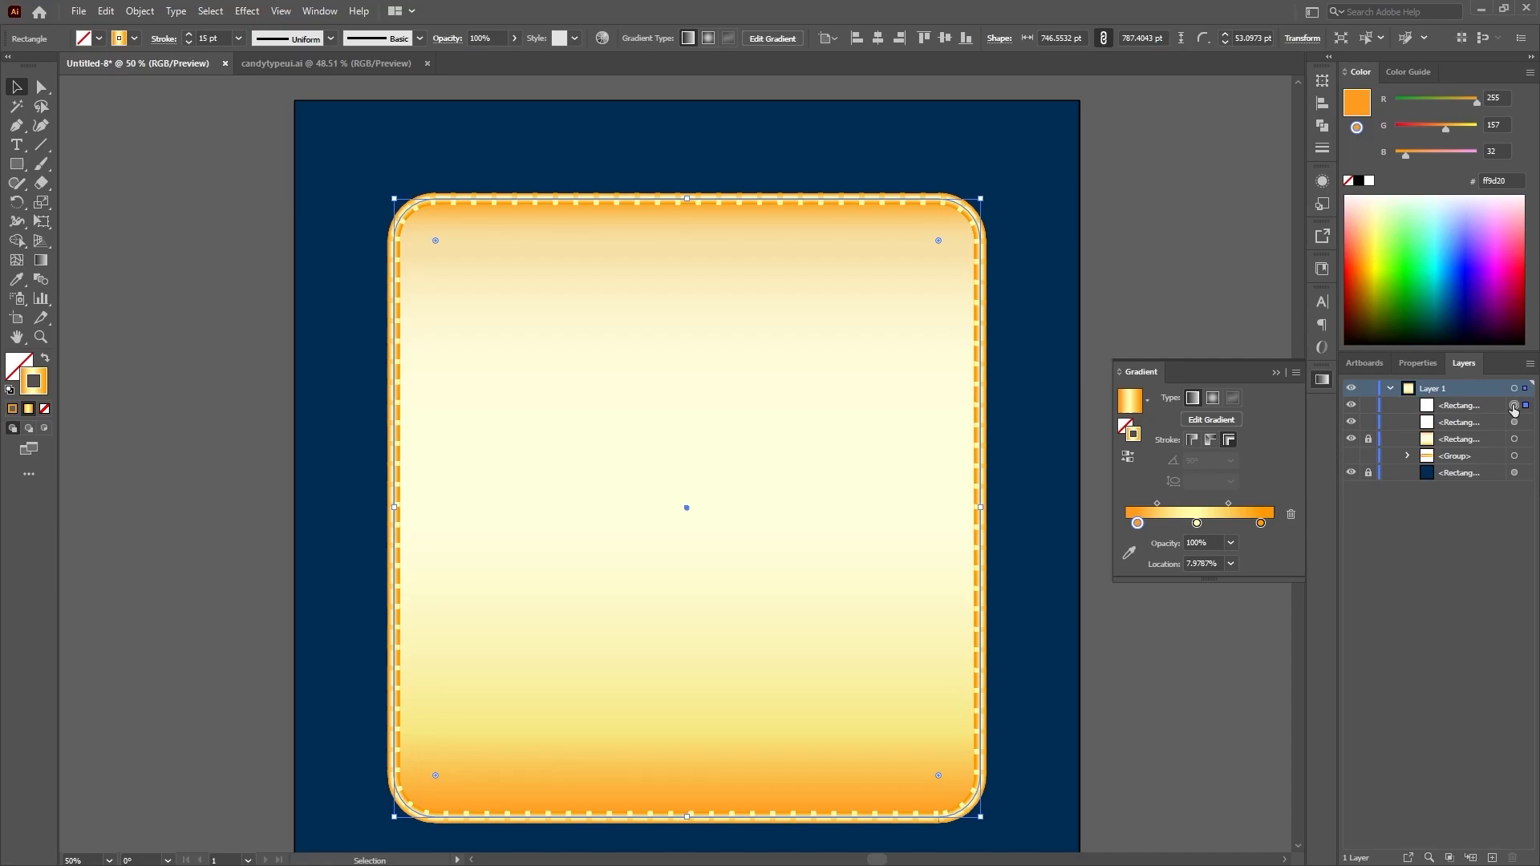
click(163, 39)
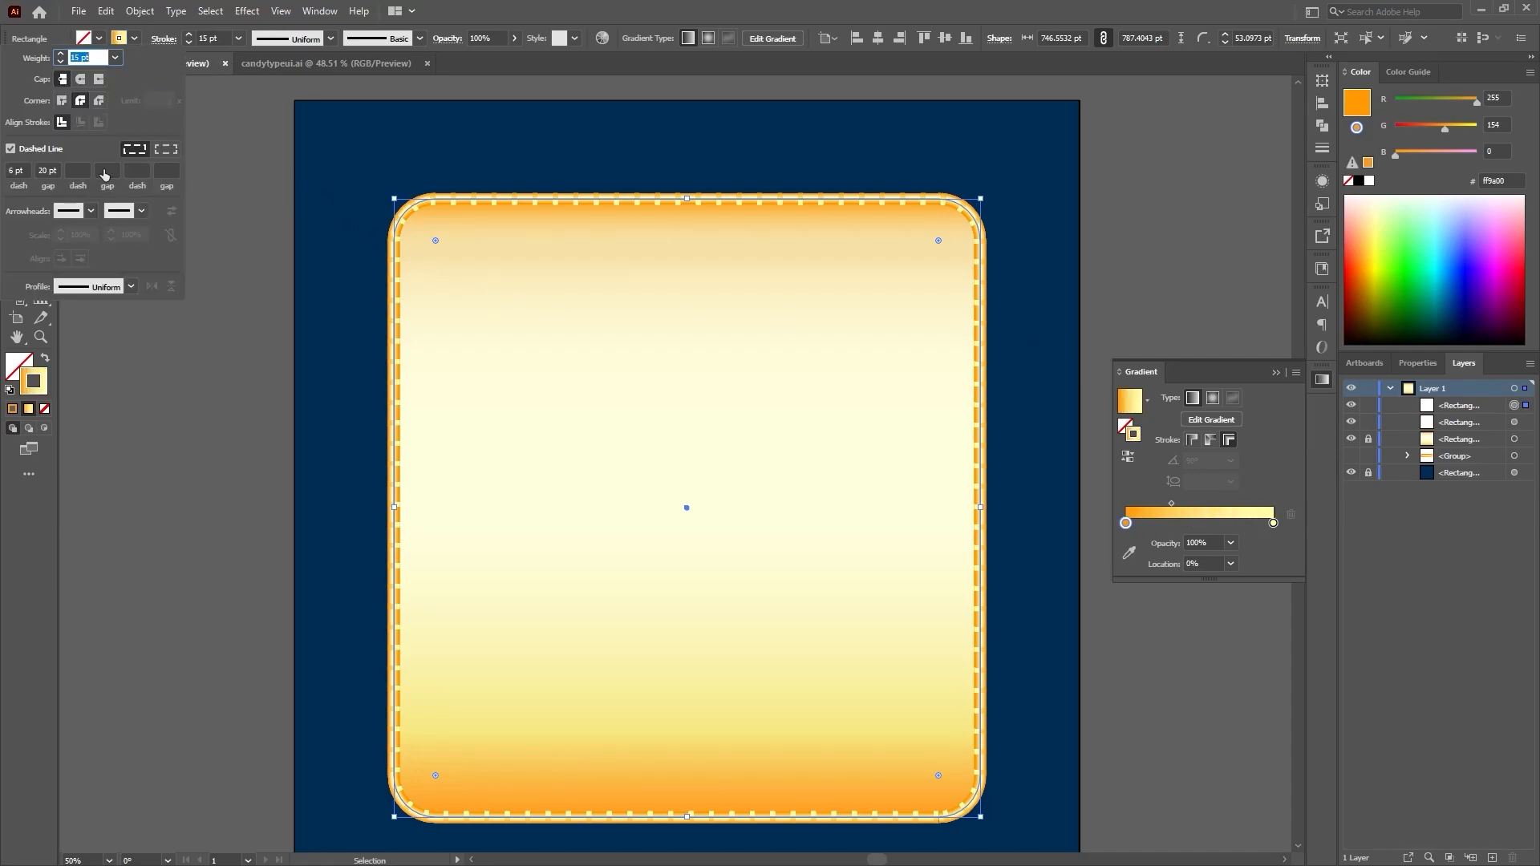
click(26, 171)
key(Up)
key(Up)
key(Up)
key(Up)
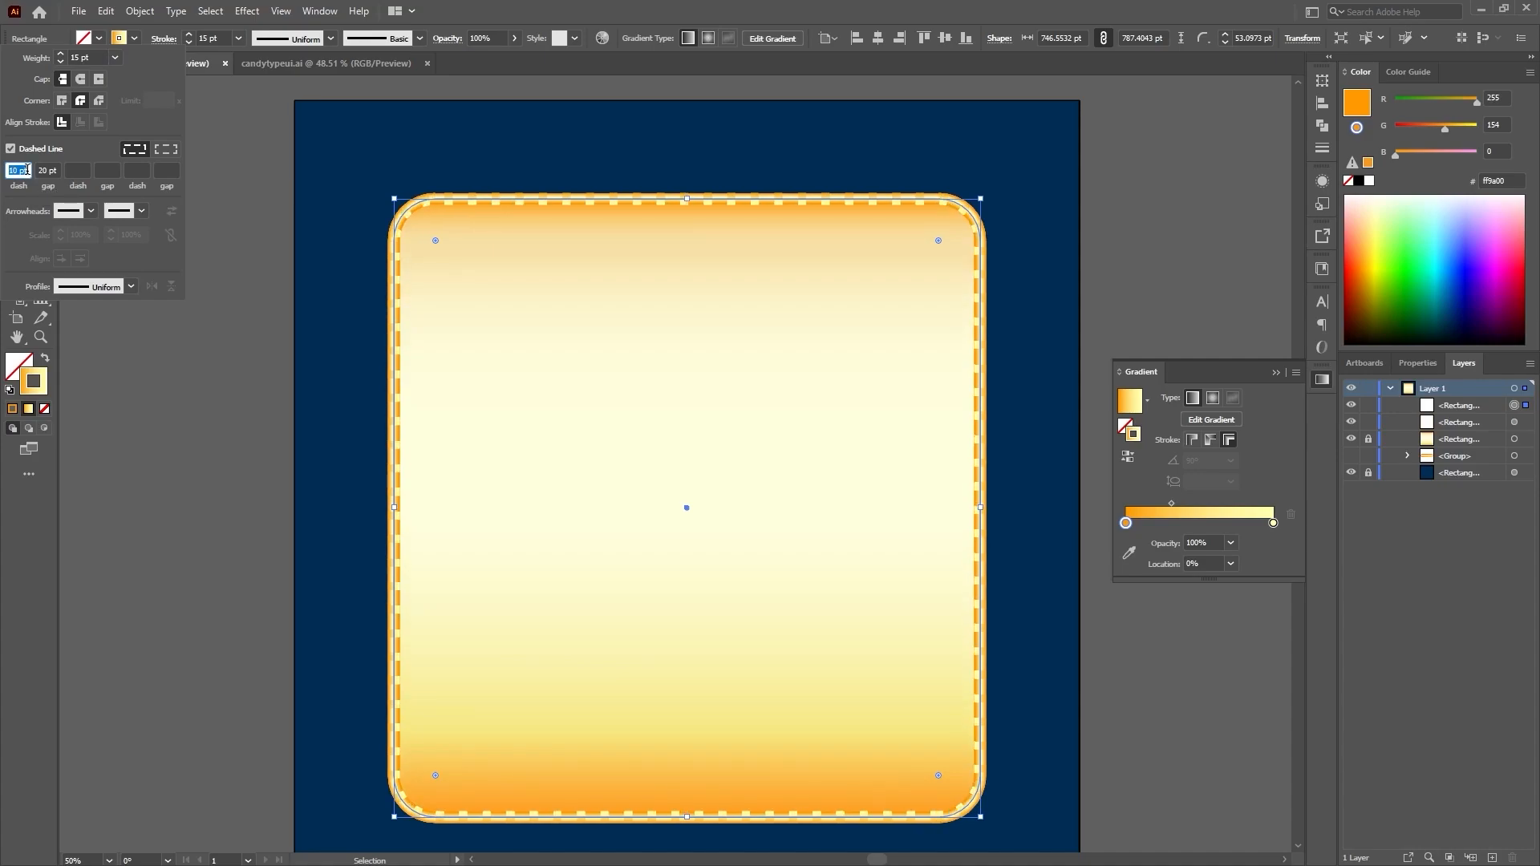
key(Up)
key(Up)
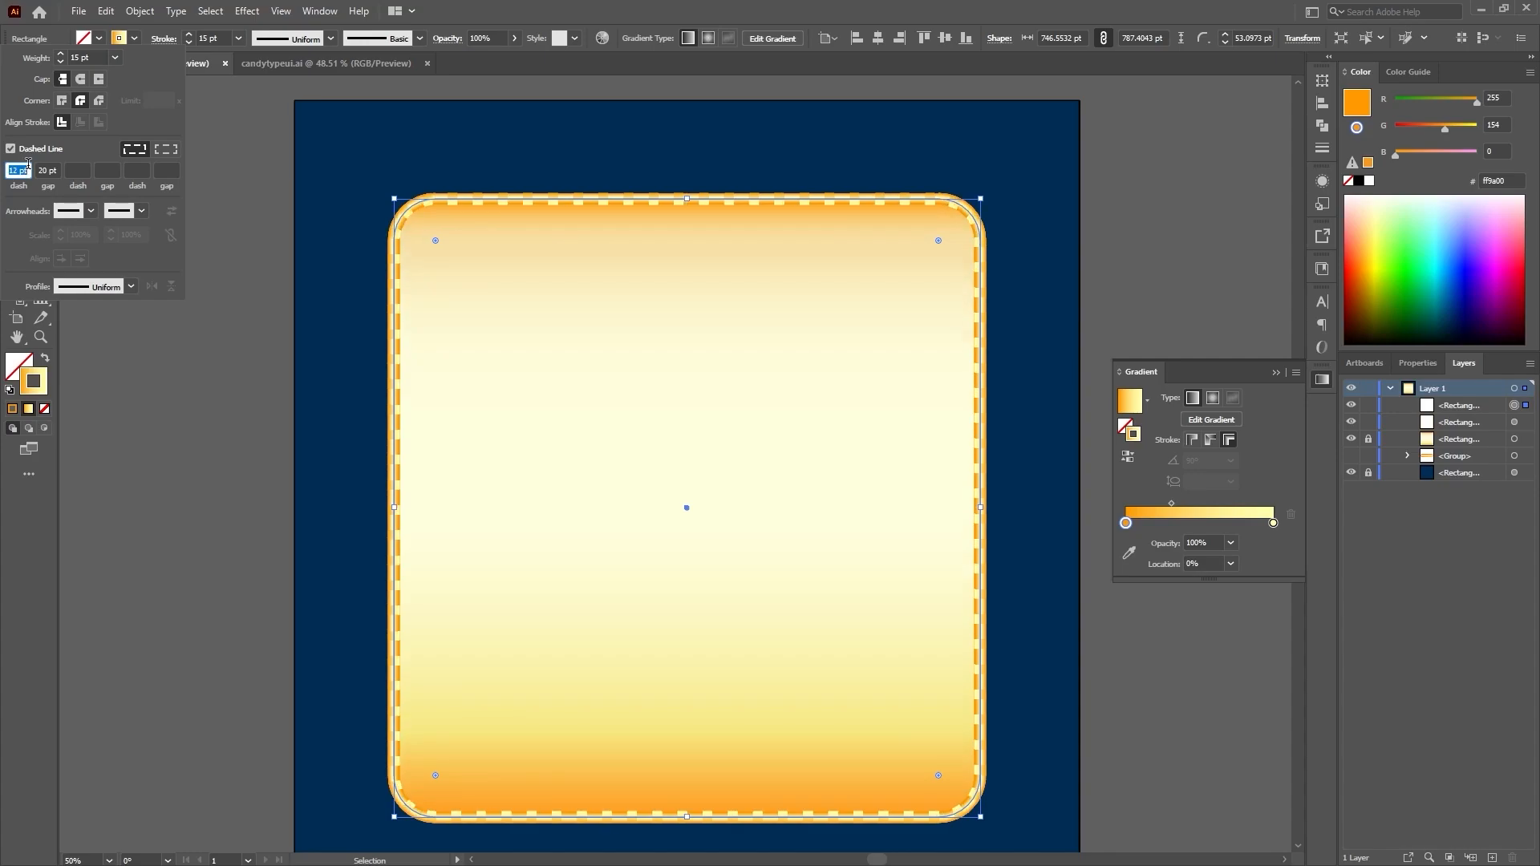
click(82, 81)
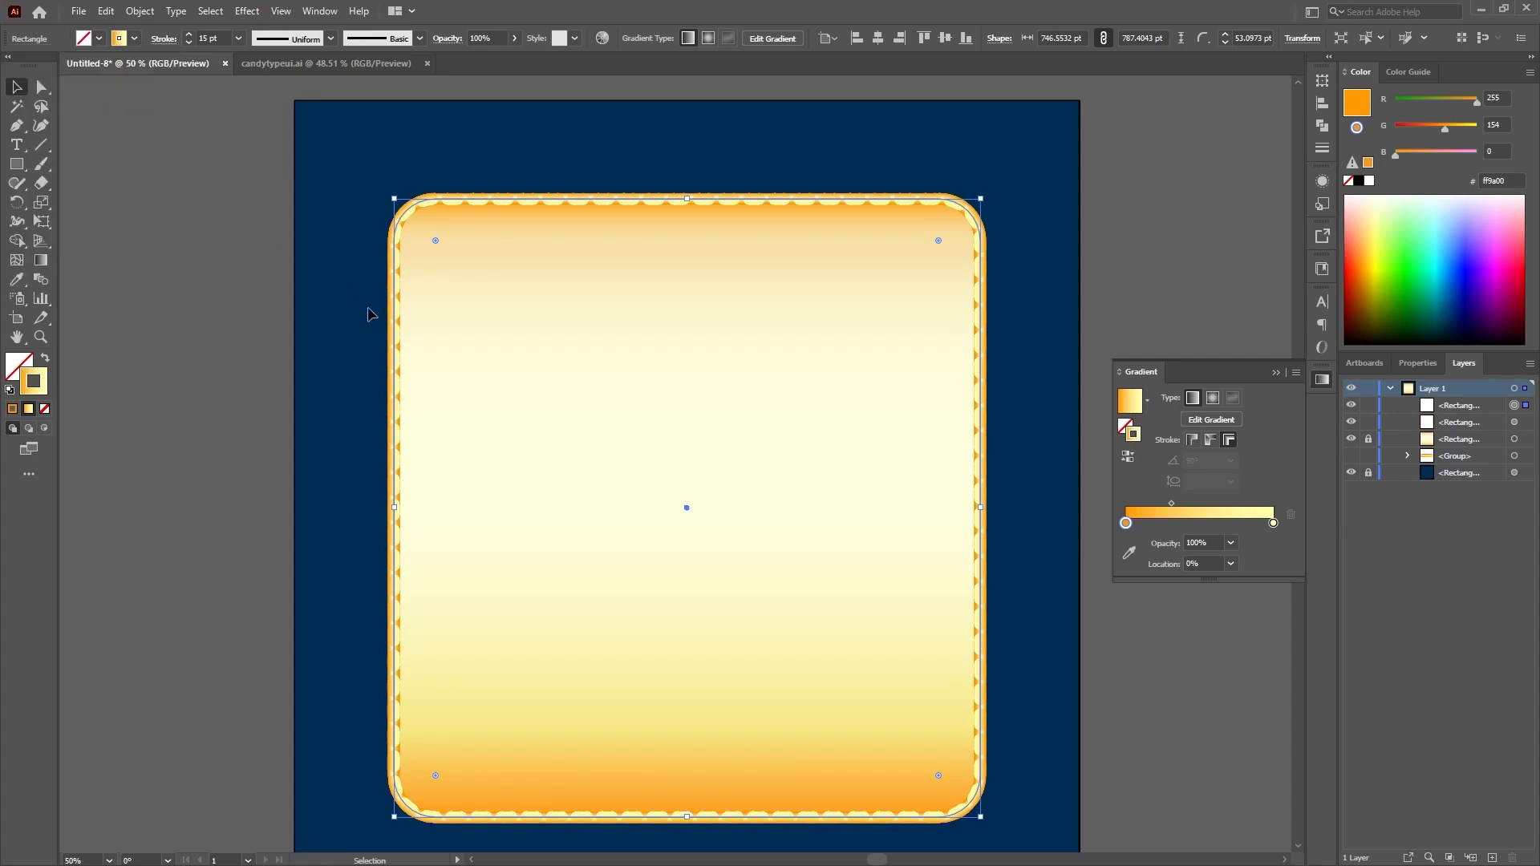
click(307, 320)
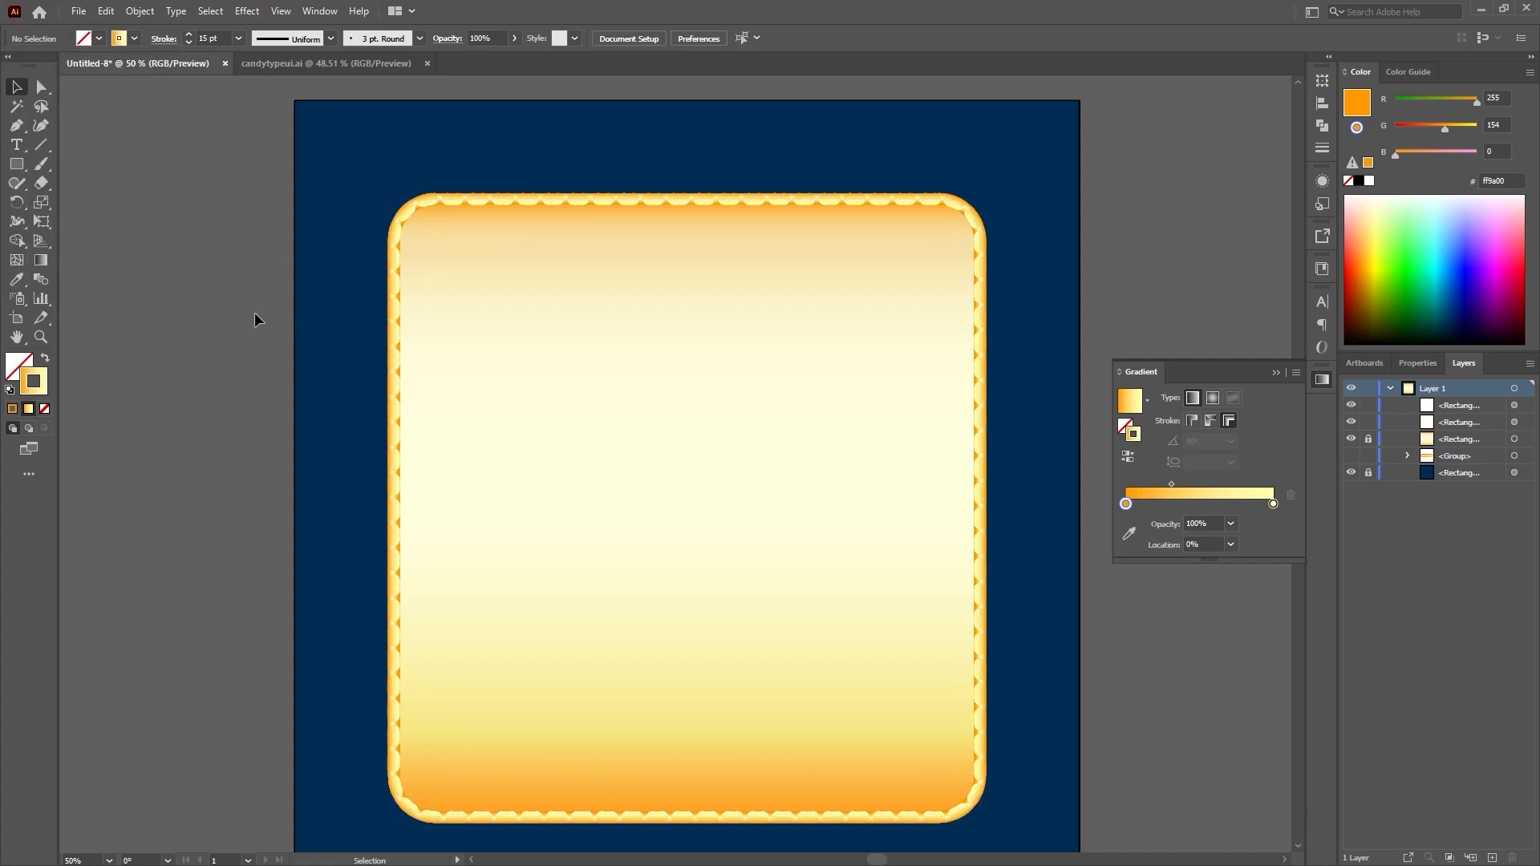
Step: Reverse the gradient on the dashed rectangle's stroke
click(990, 482)
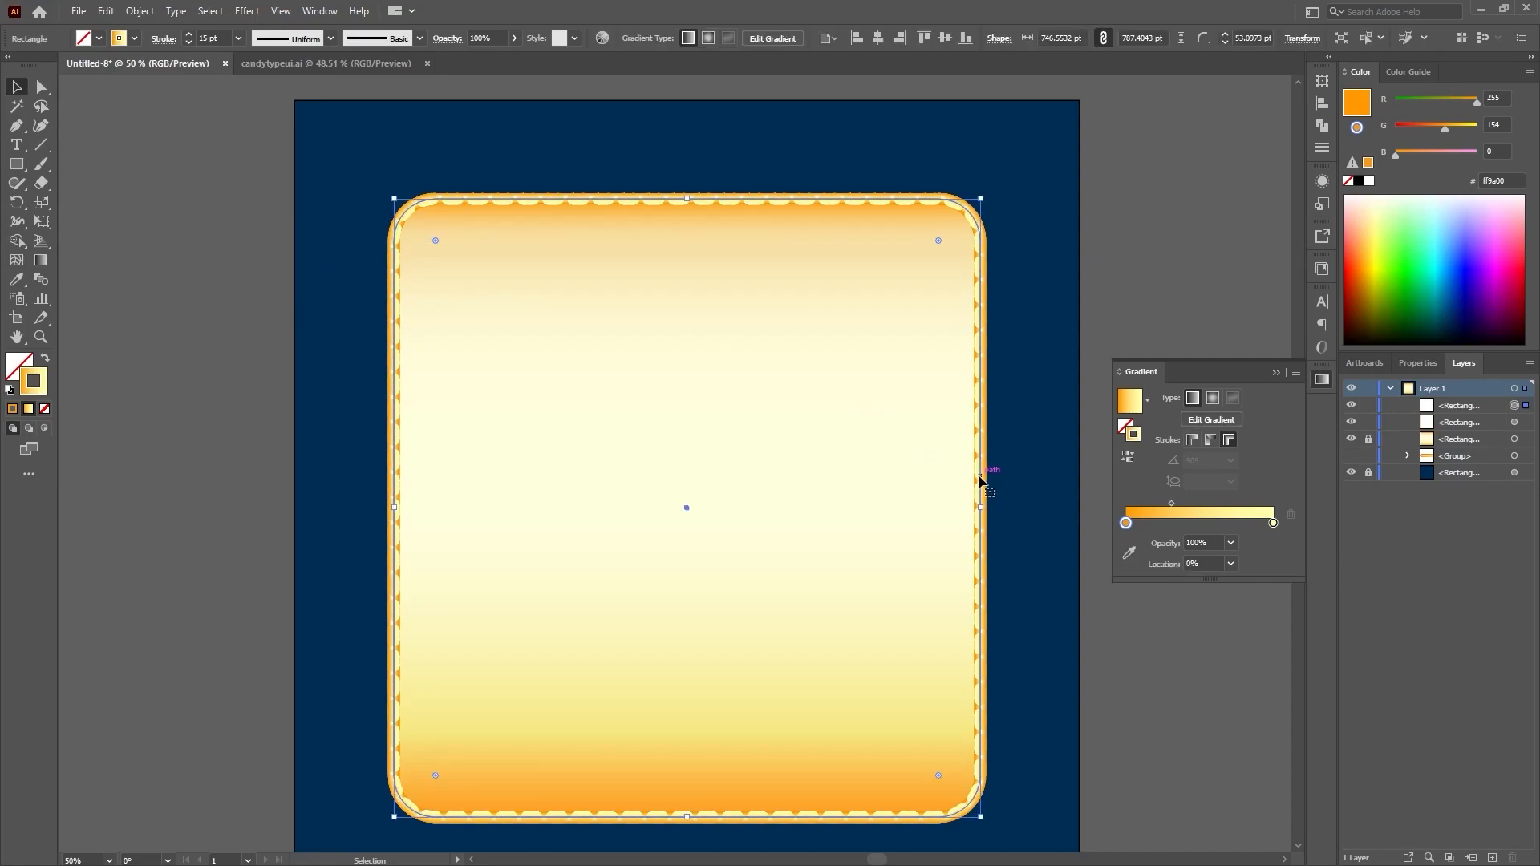
click(1128, 456)
click(1050, 473)
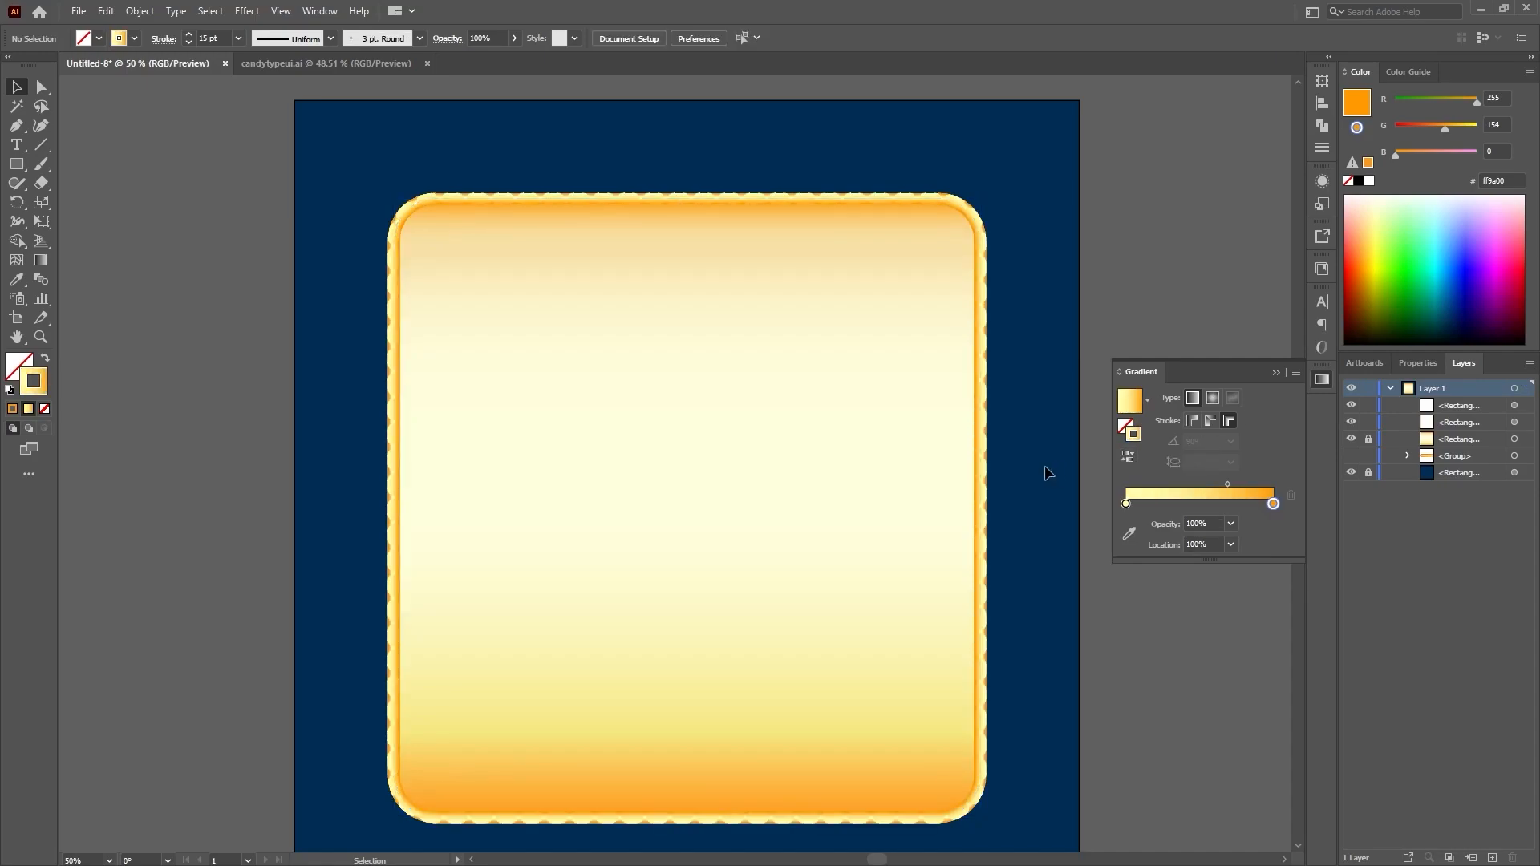
Step: Rearrange the dashed stroke's gradient to pale yellow at both ends and orange ff9a00 at about 48%
click(983, 437)
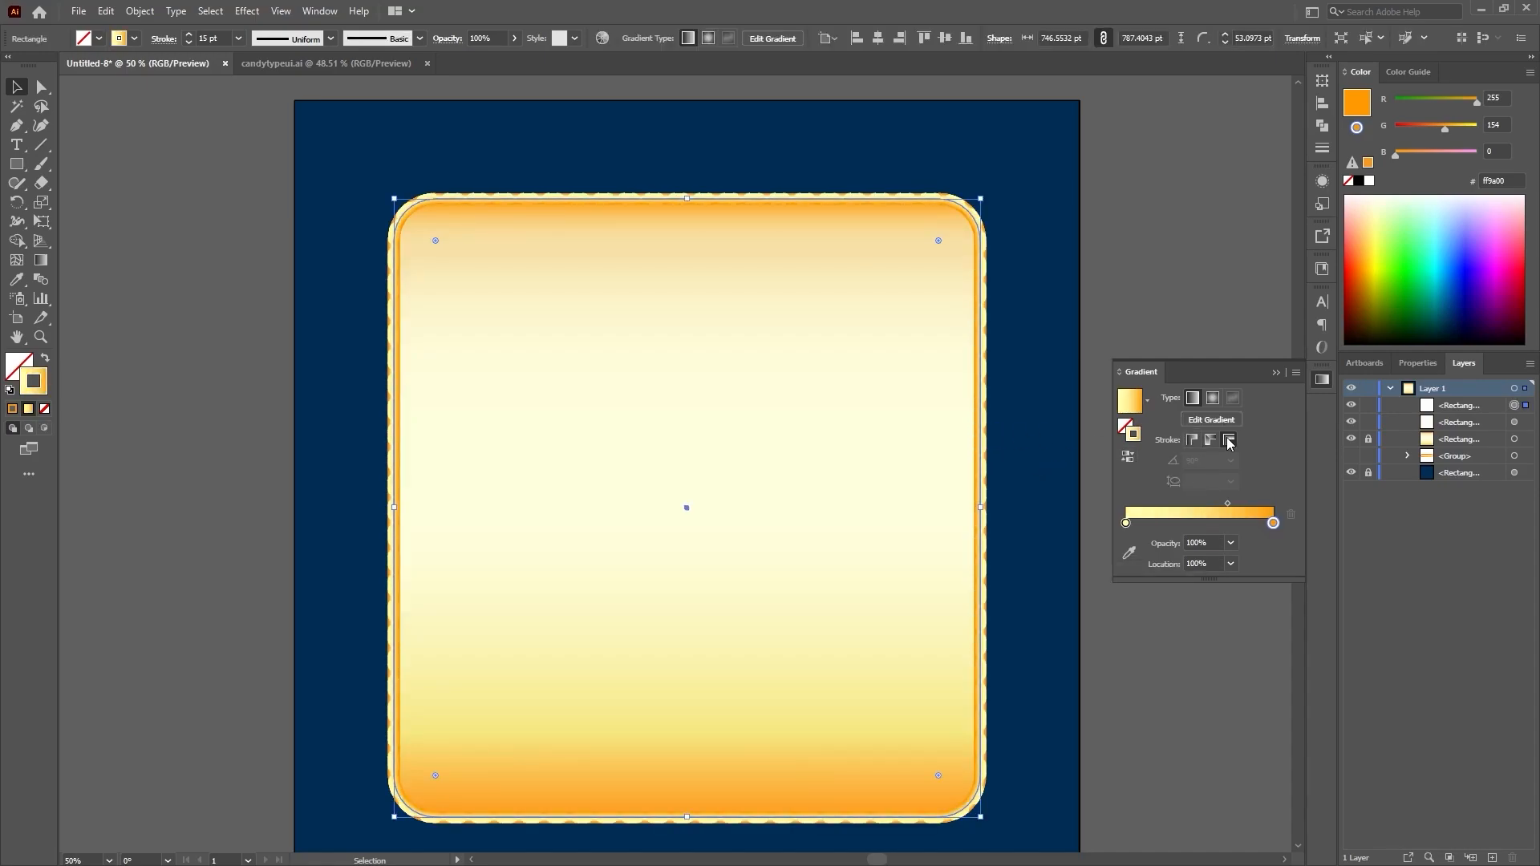
click(1217, 524)
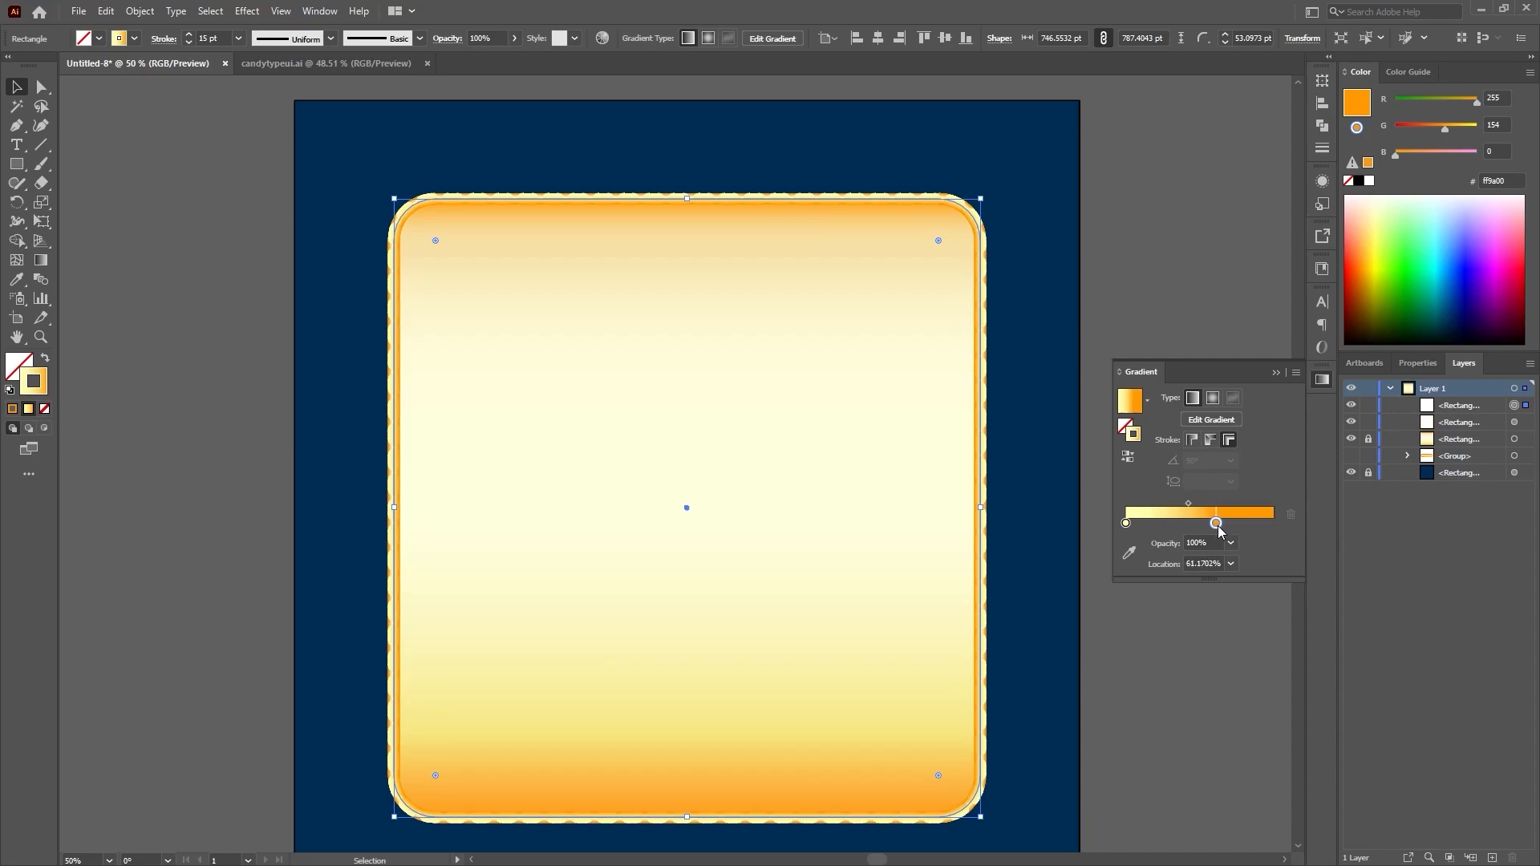
drag(1273, 523, 1269, 526)
click(1126, 524)
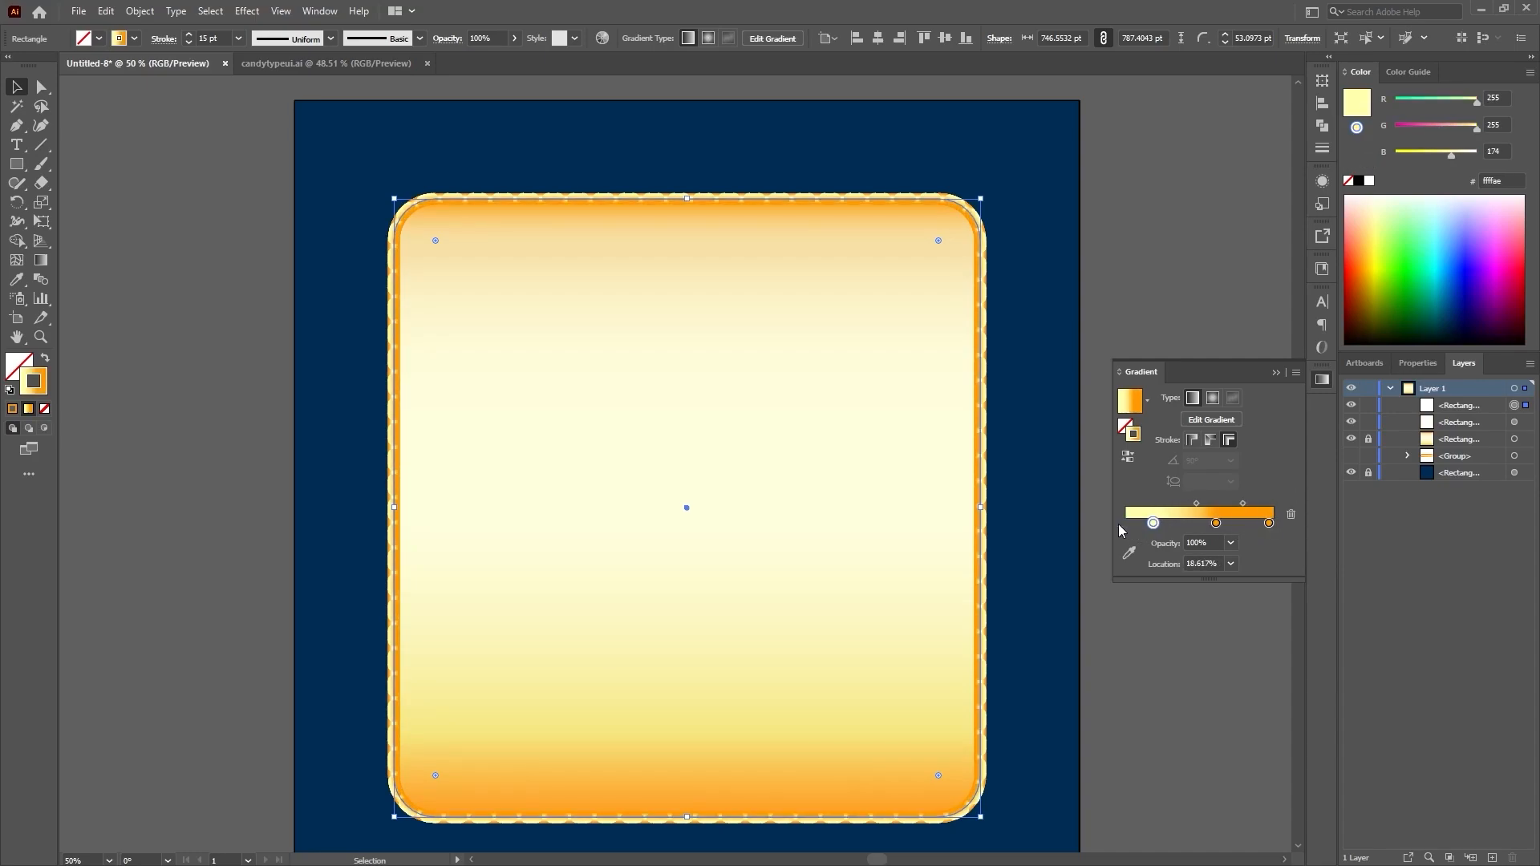
drag(1132, 525, 1305, 526)
drag(1154, 523, 1197, 523)
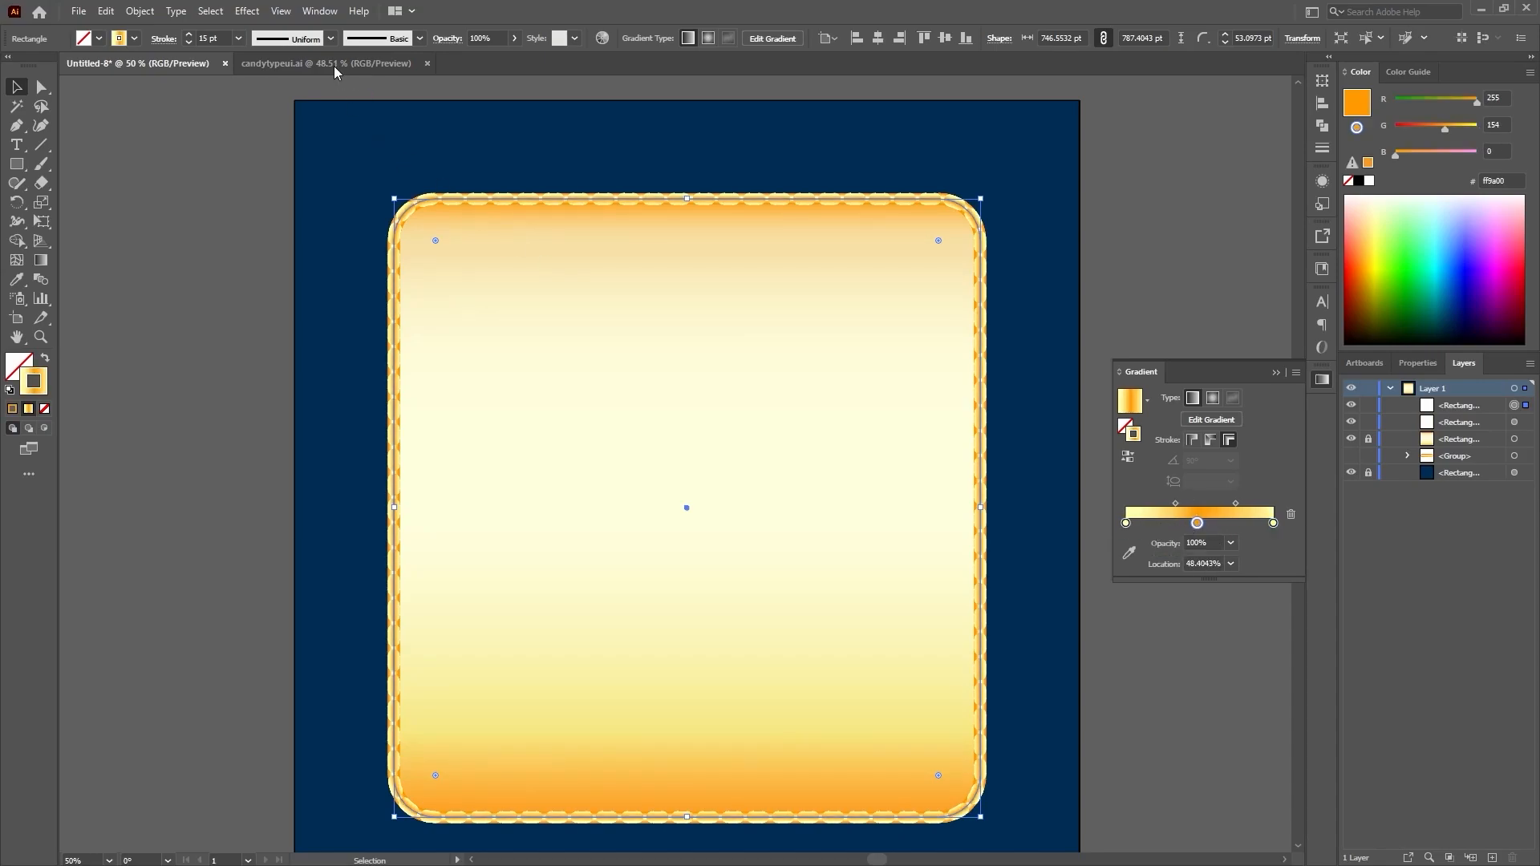
Step: Try shorter and longer dash lengths on the dashed rectangle's stroke, starting at 8 pt and going up to 20 pt
click(164, 39)
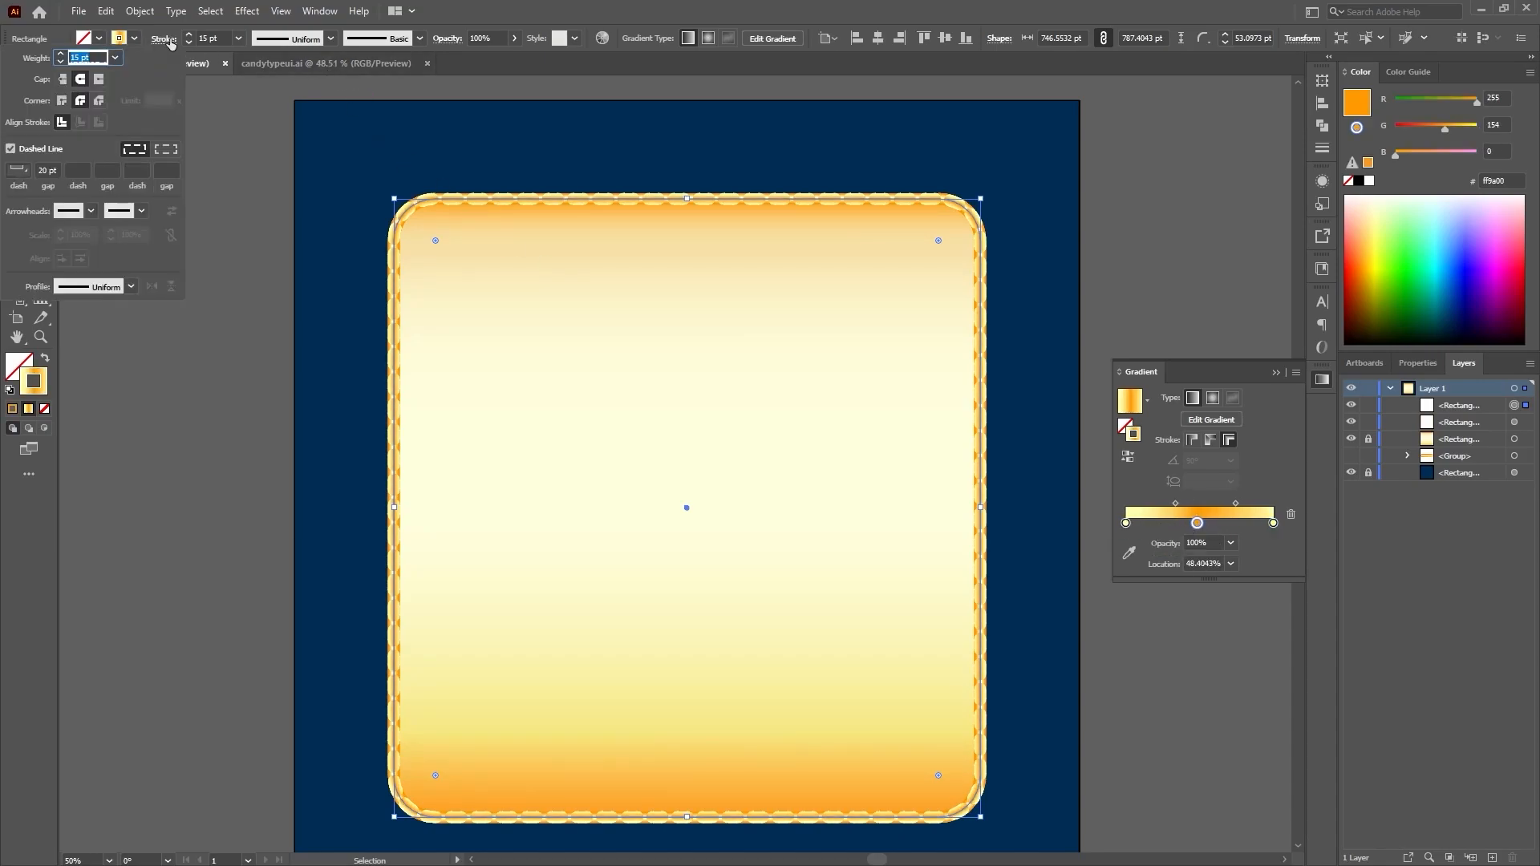
click(25, 170)
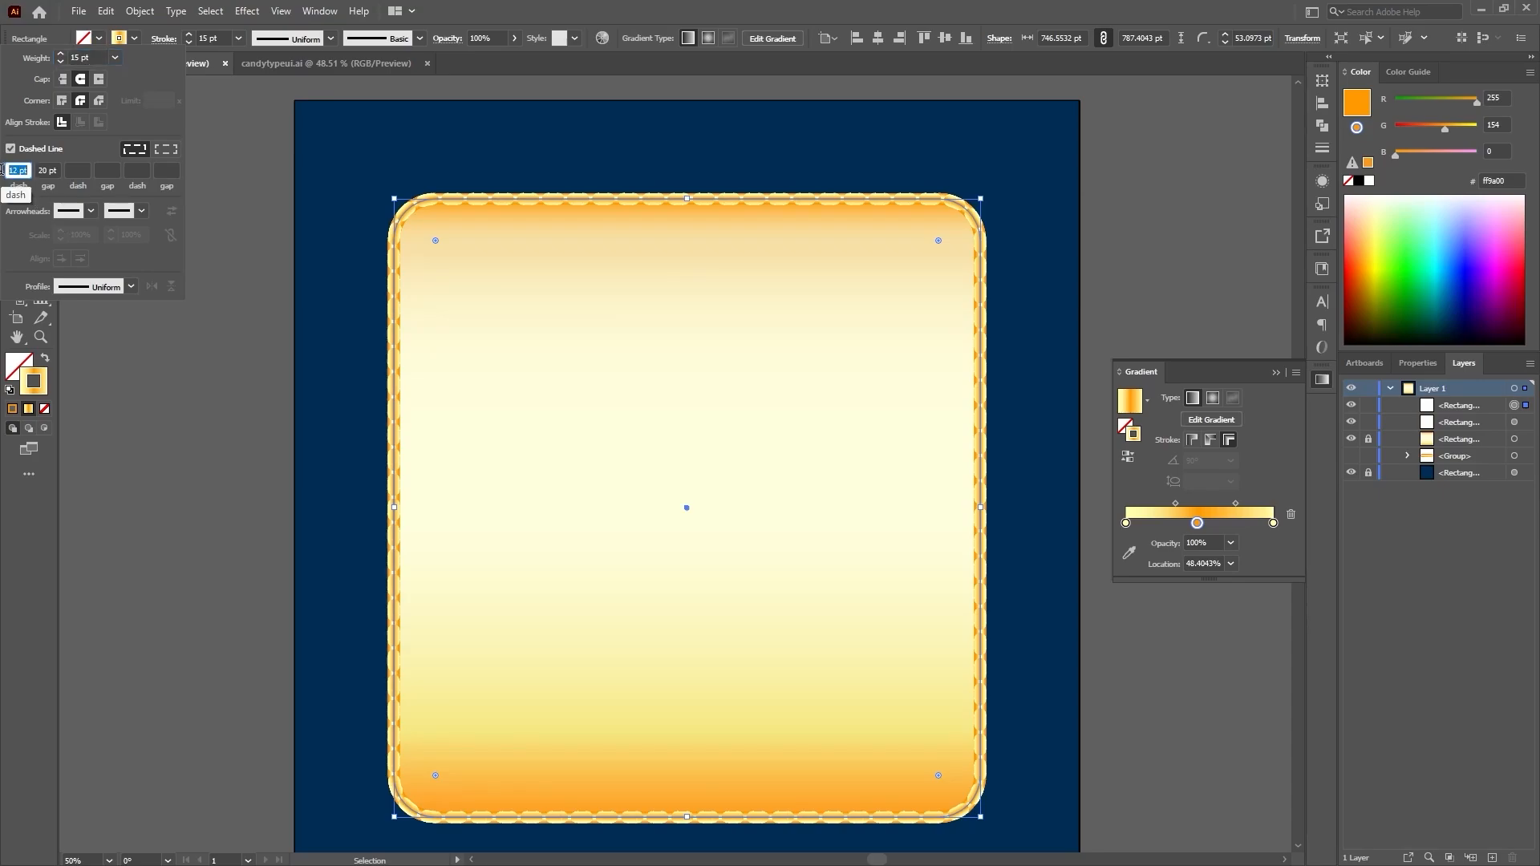
text(8)
key(Return)
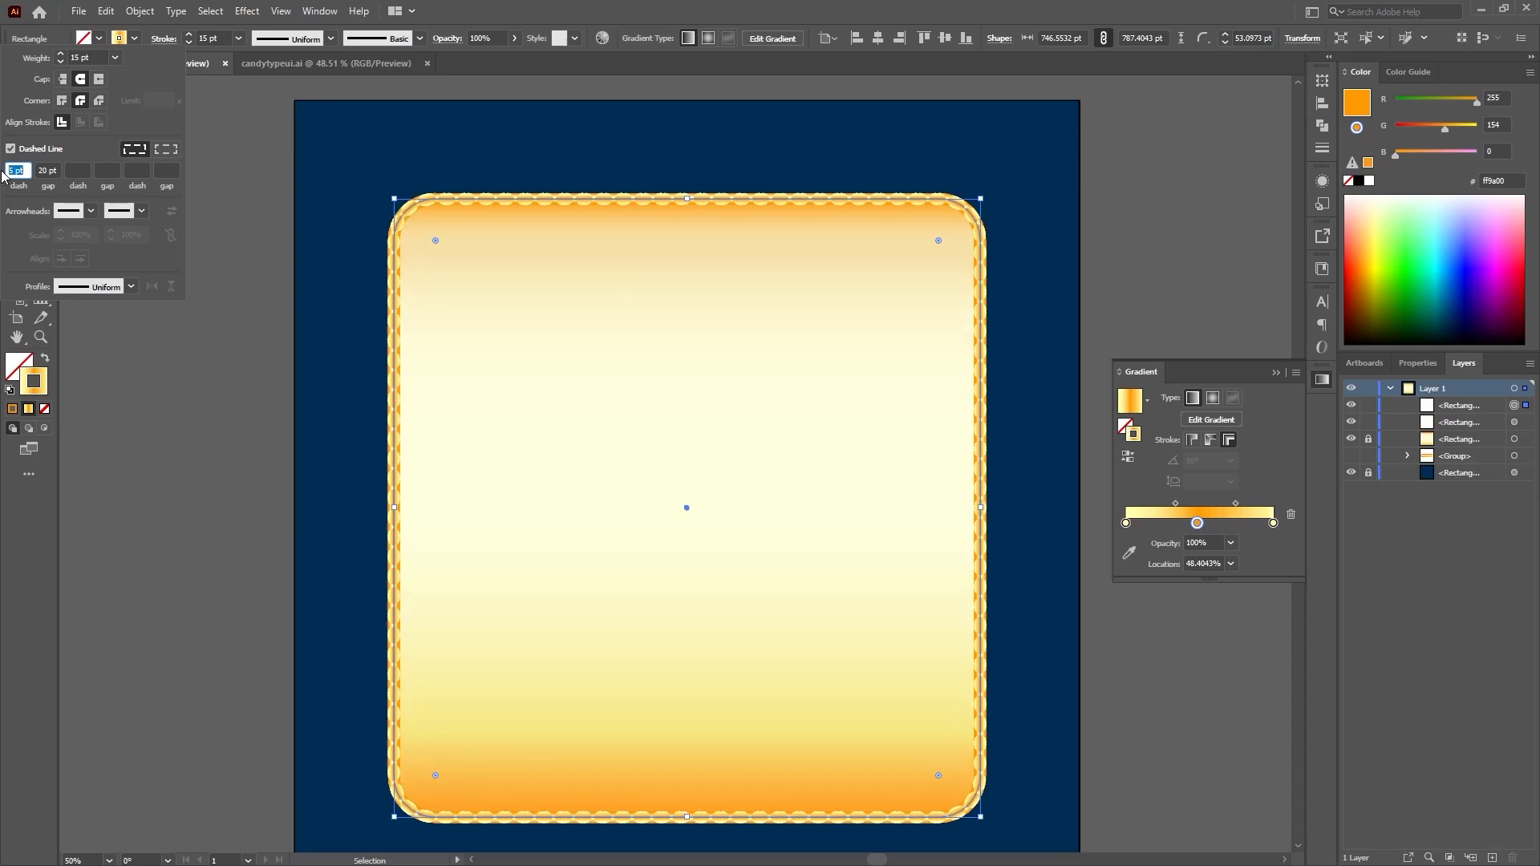
key(Down)
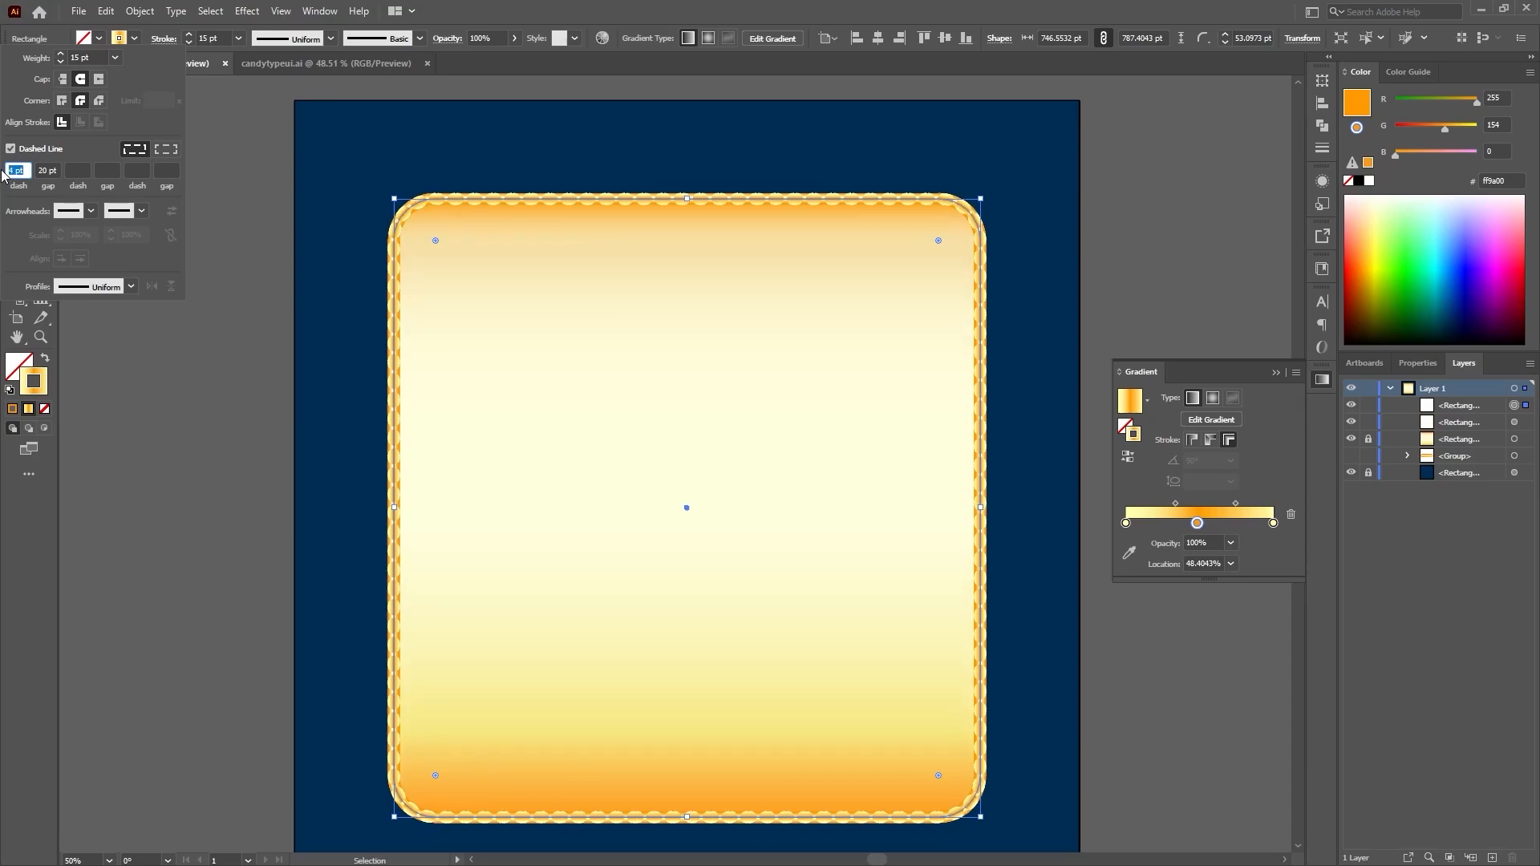
key(Up)
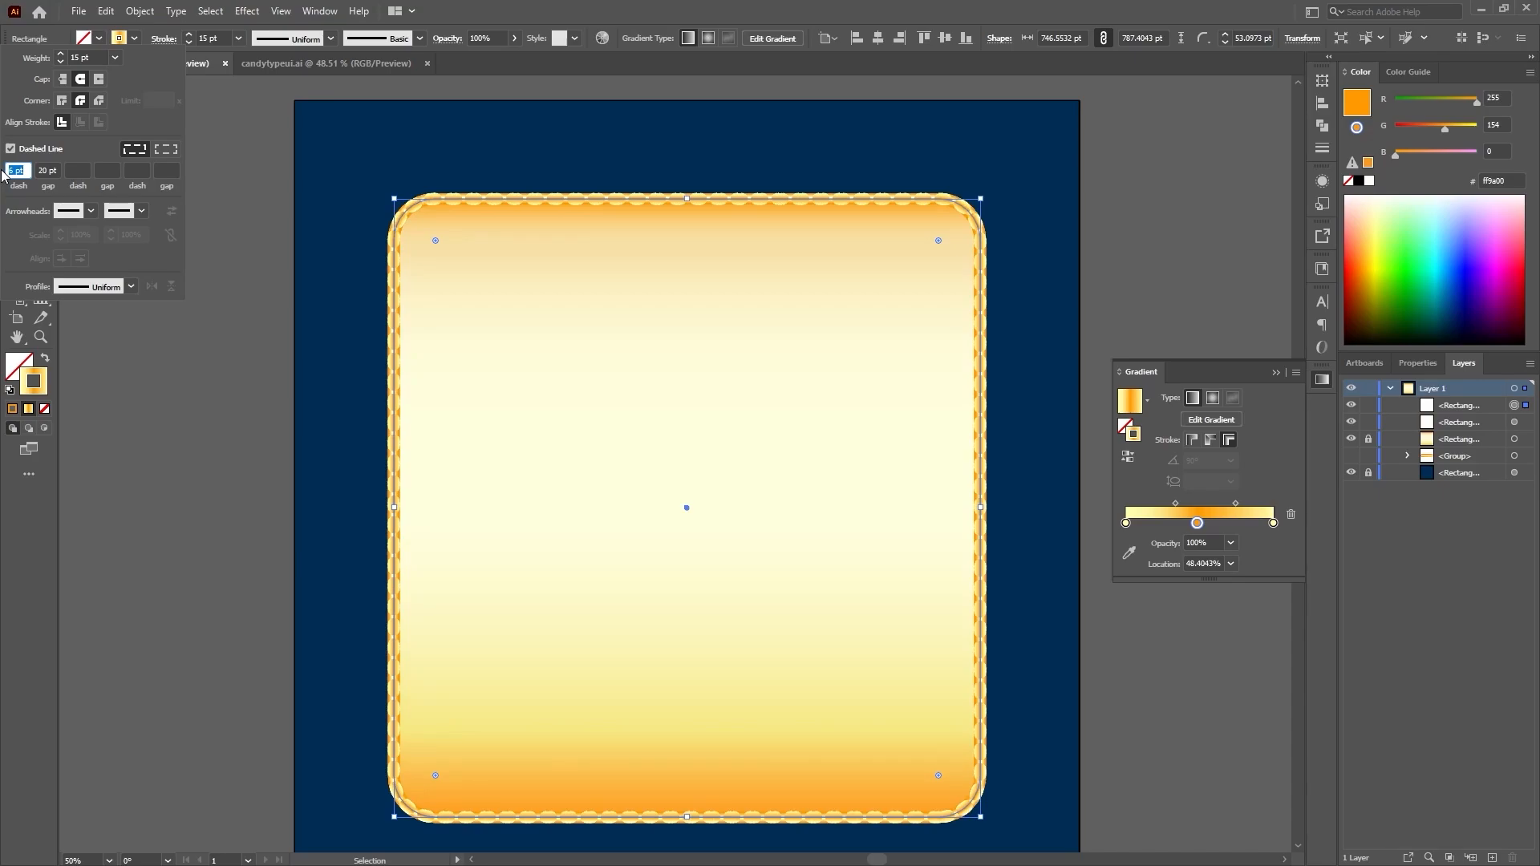
key(Up)
key(Up)
key(Up)
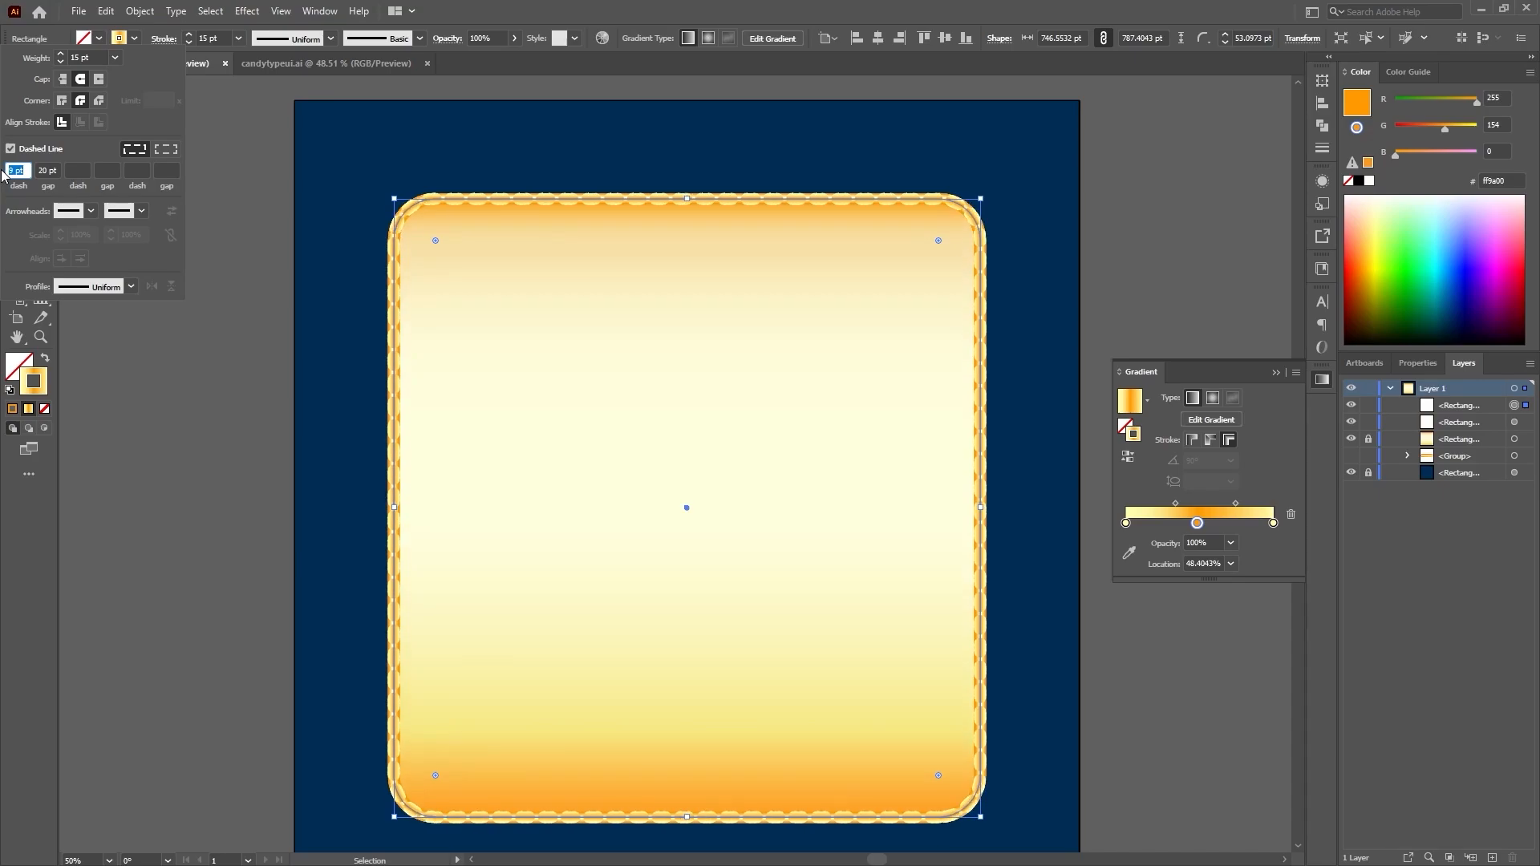
key(Up)
key(Up)
text(20)
key(Return)
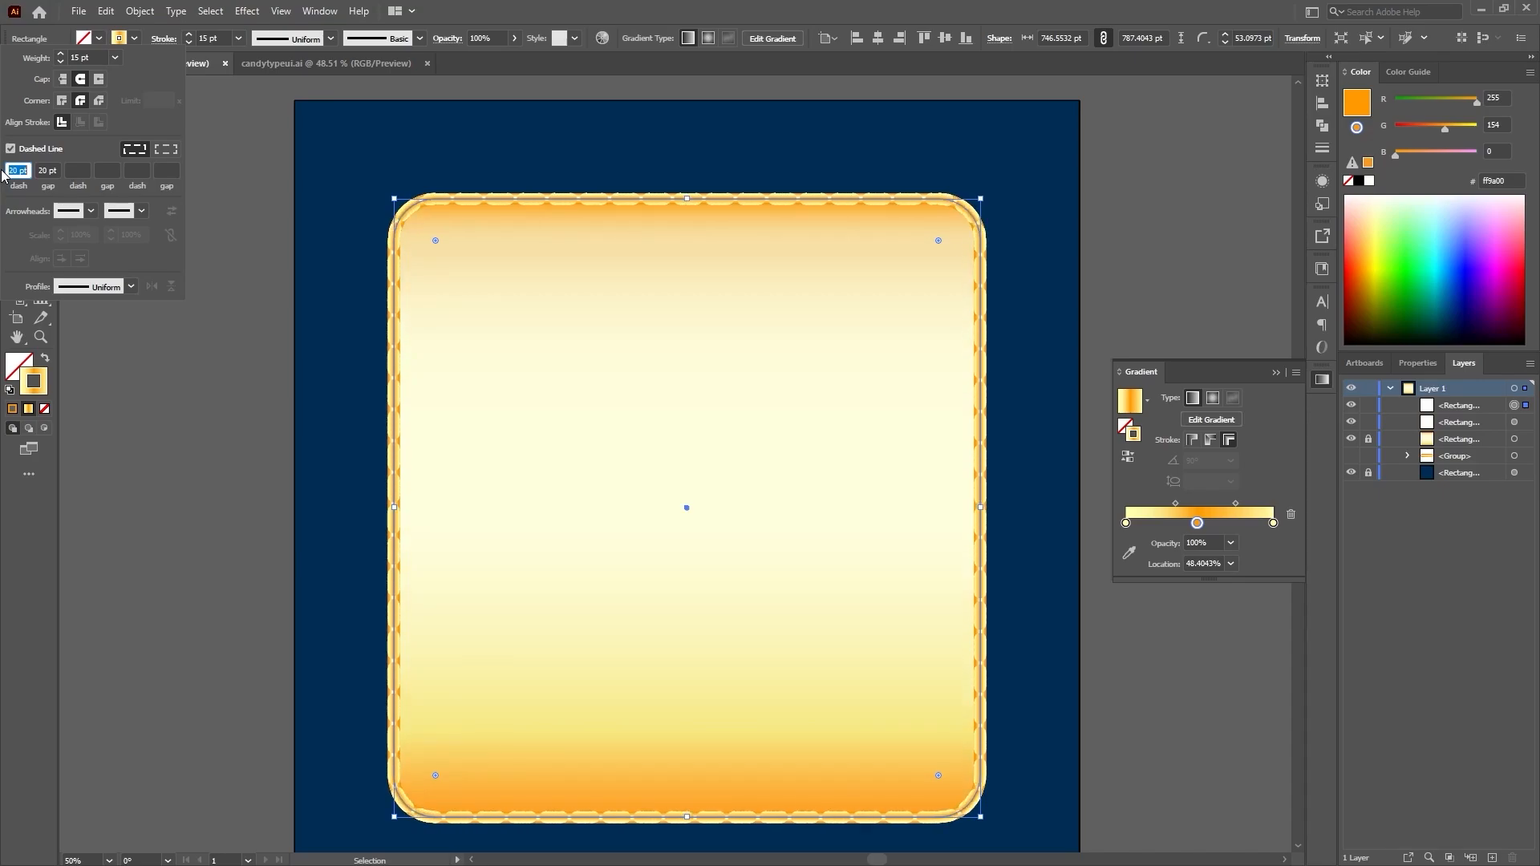
Step: Lengthen the stroke's dashes through 30 and 40 pt to 50 pt, keeping the 20 pt gap
text(30)
key(Return)
text(40)
key(Return)
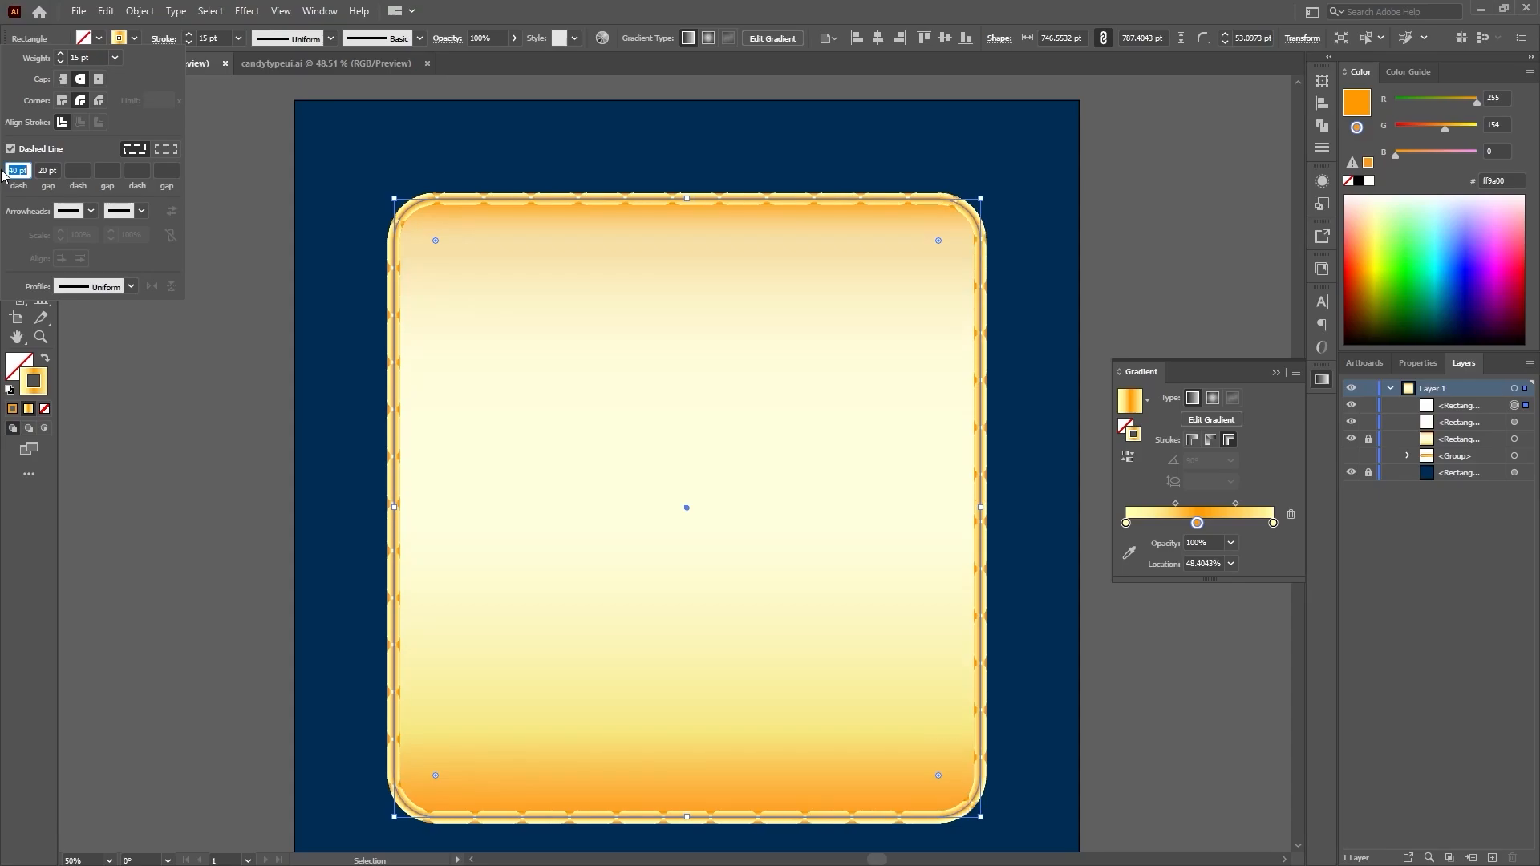
text(50)
key(Return)
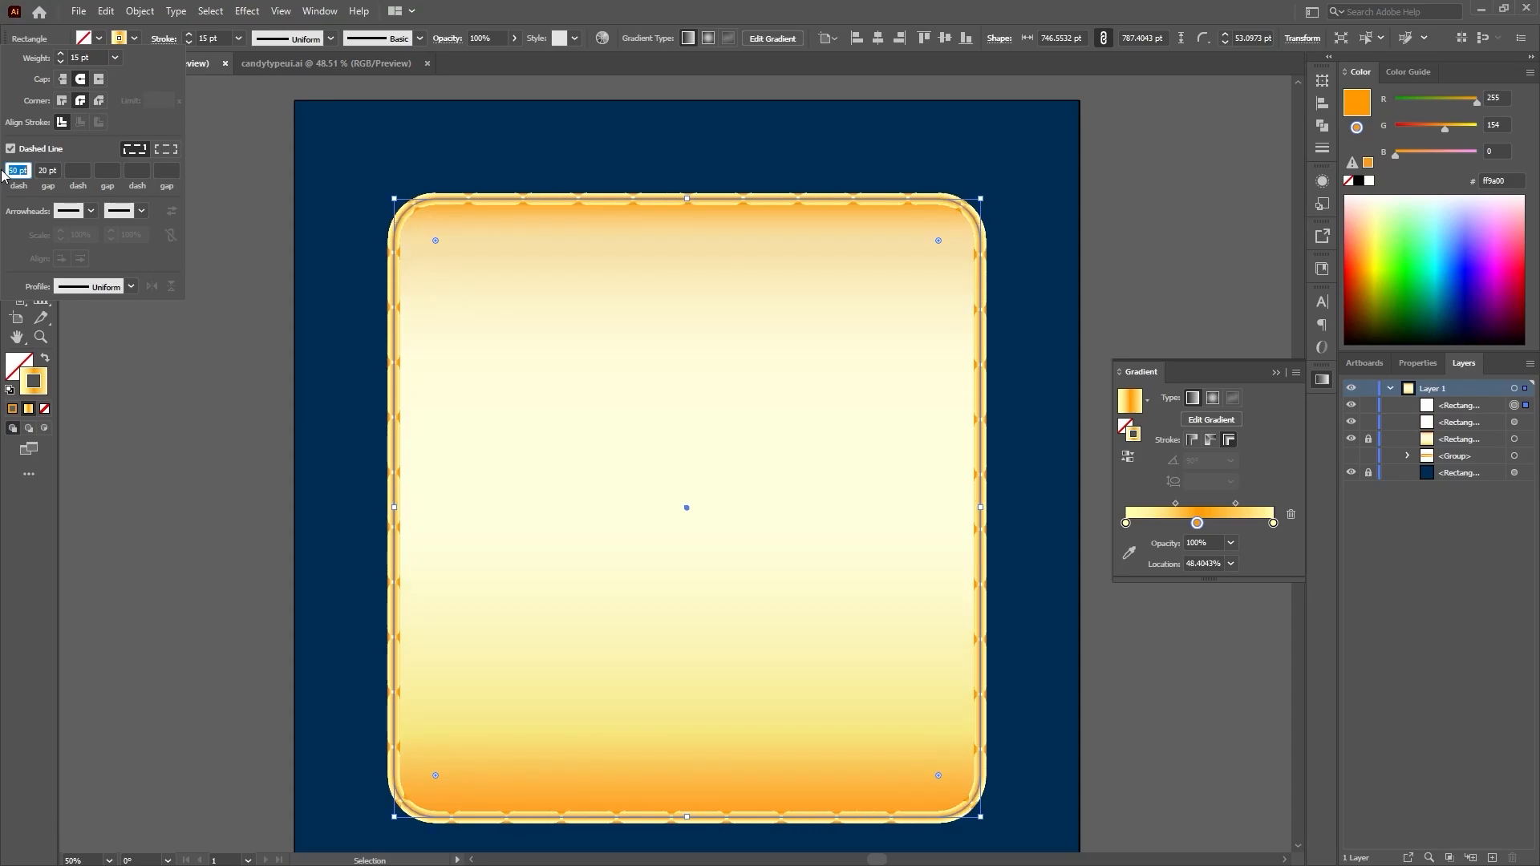
text(60)
key(Return)
click(345, 283)
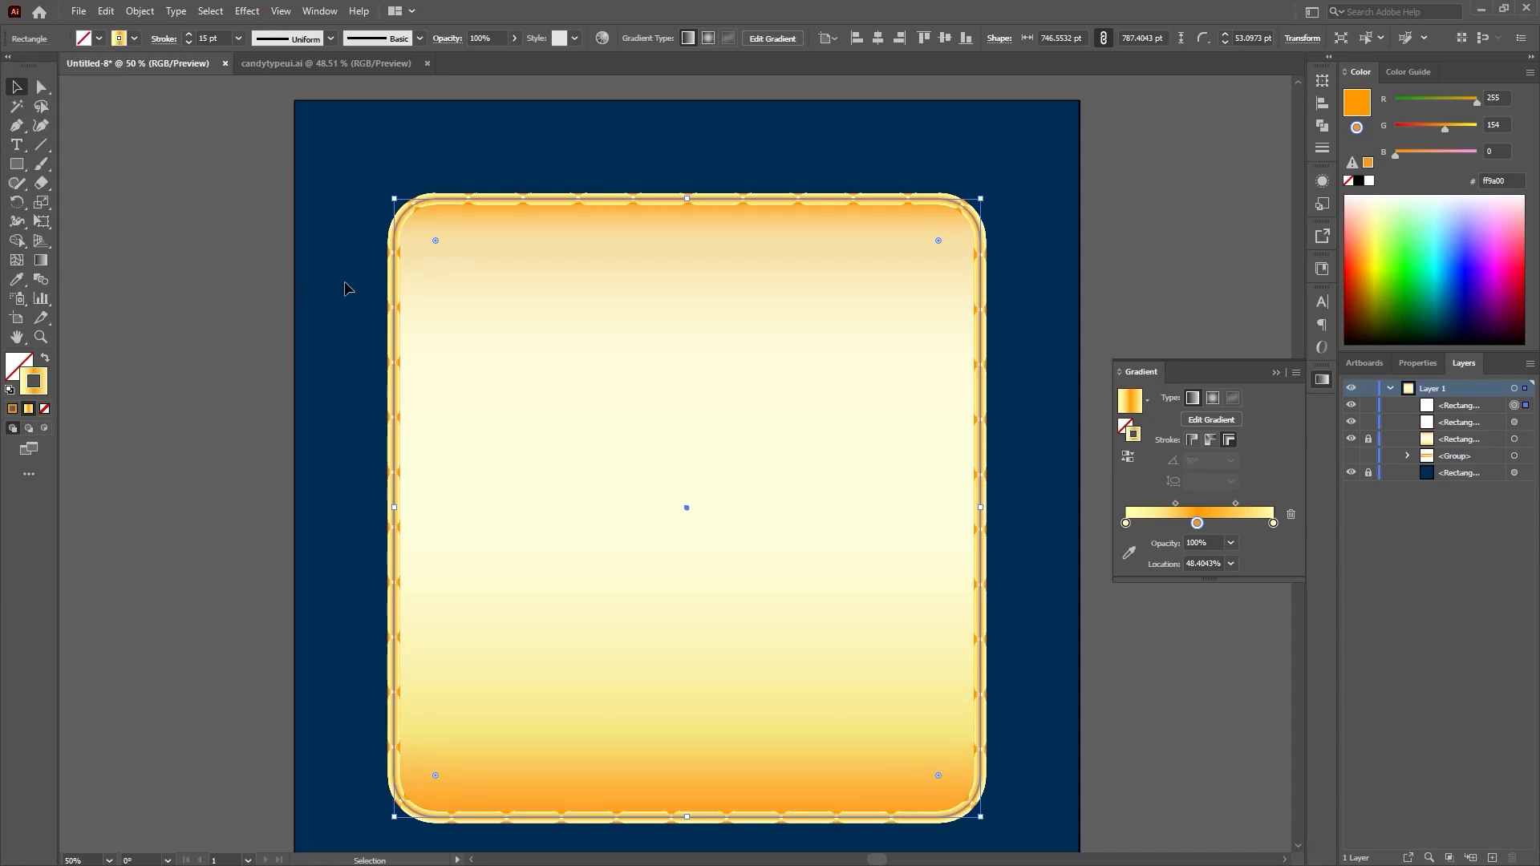
click(334, 324)
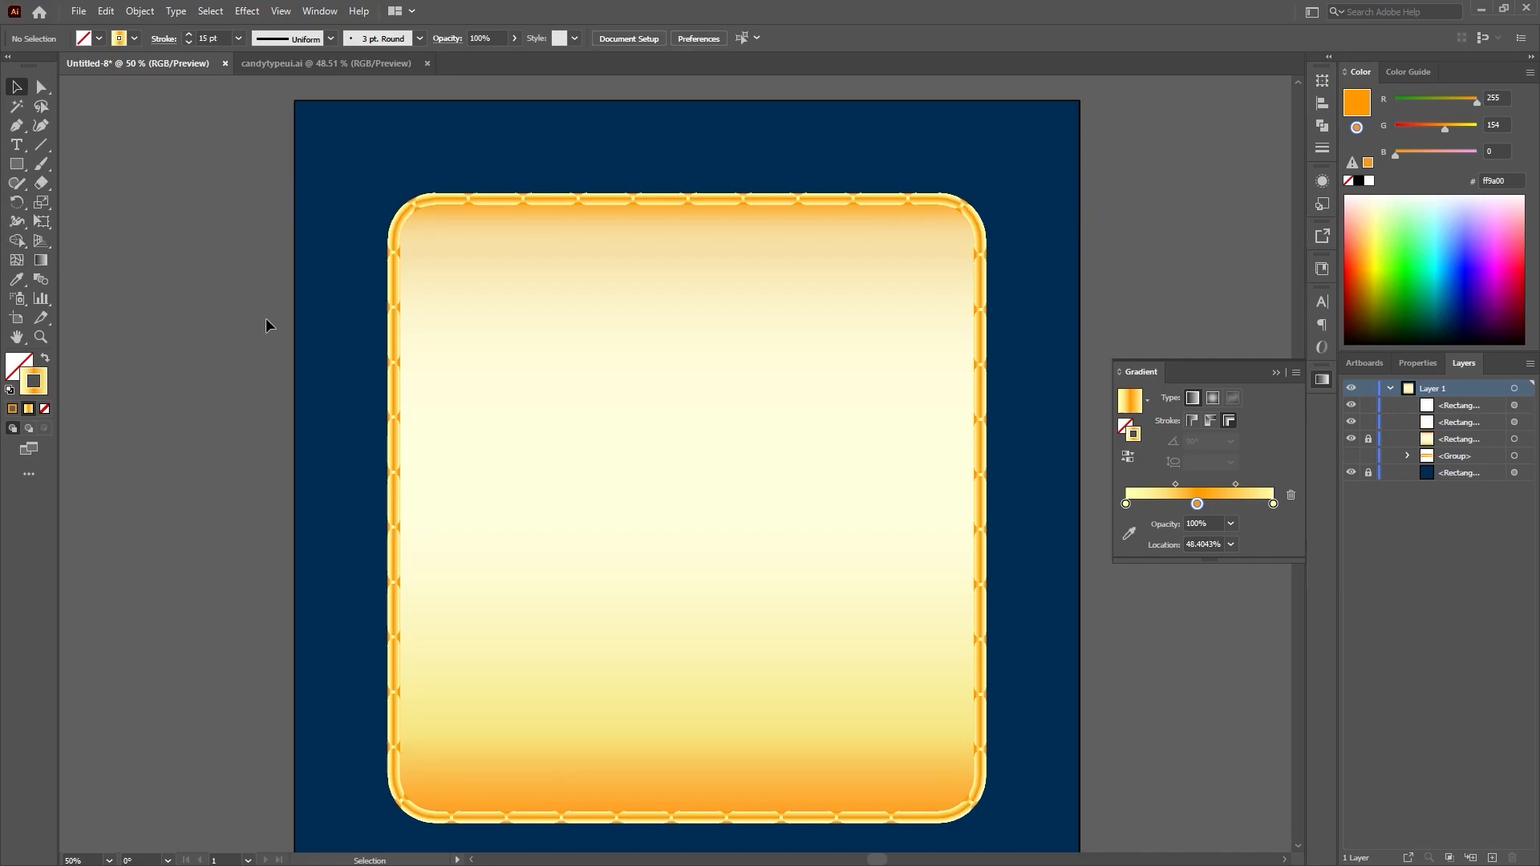
Step: Reverse the dashed stroke's three-stop gradient and keep the rectangle selected
click(985, 463)
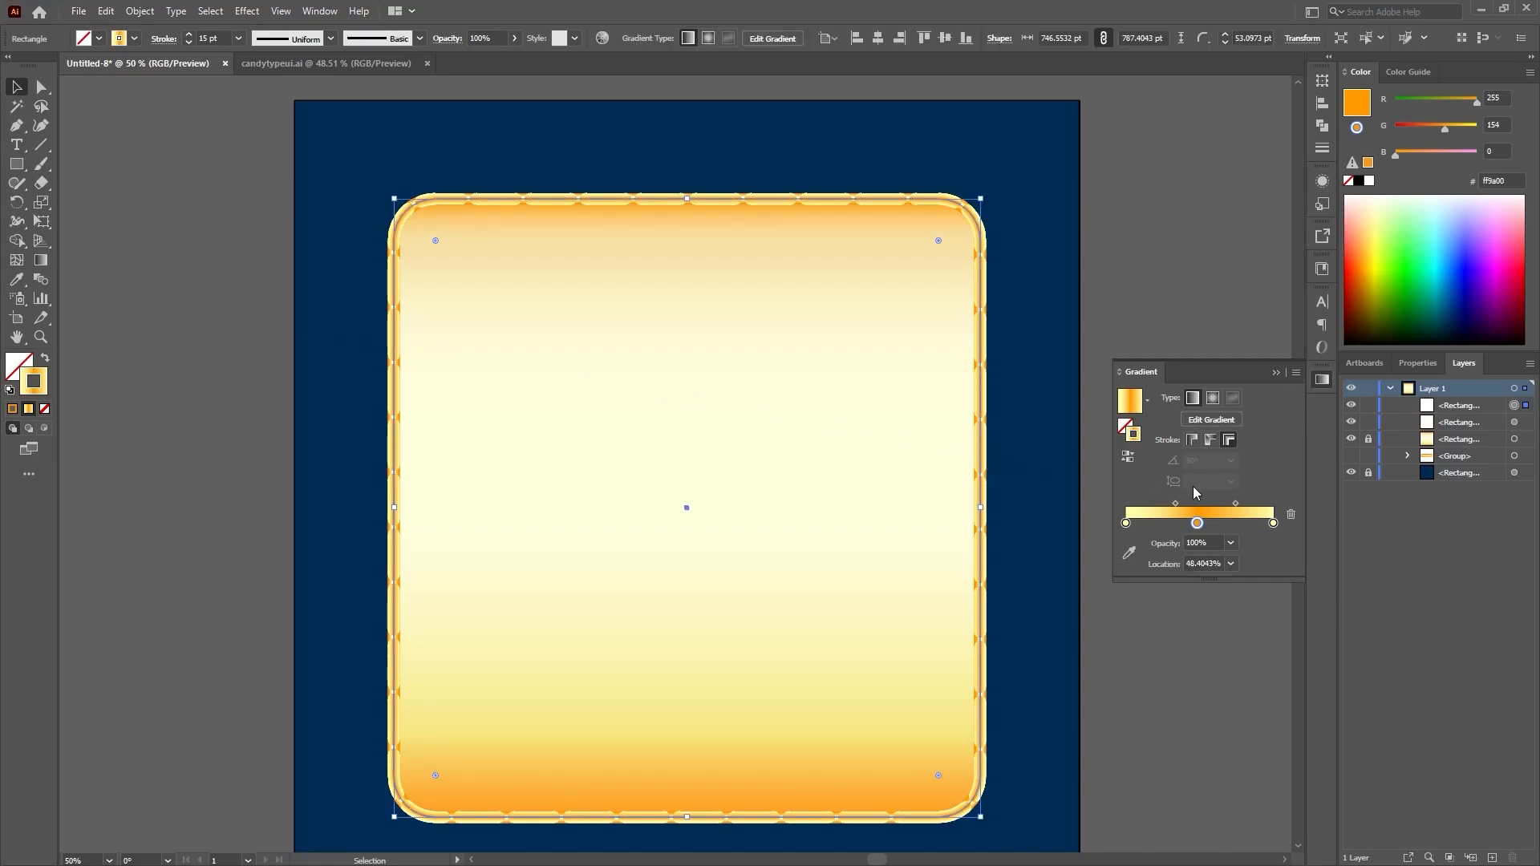
click(1128, 457)
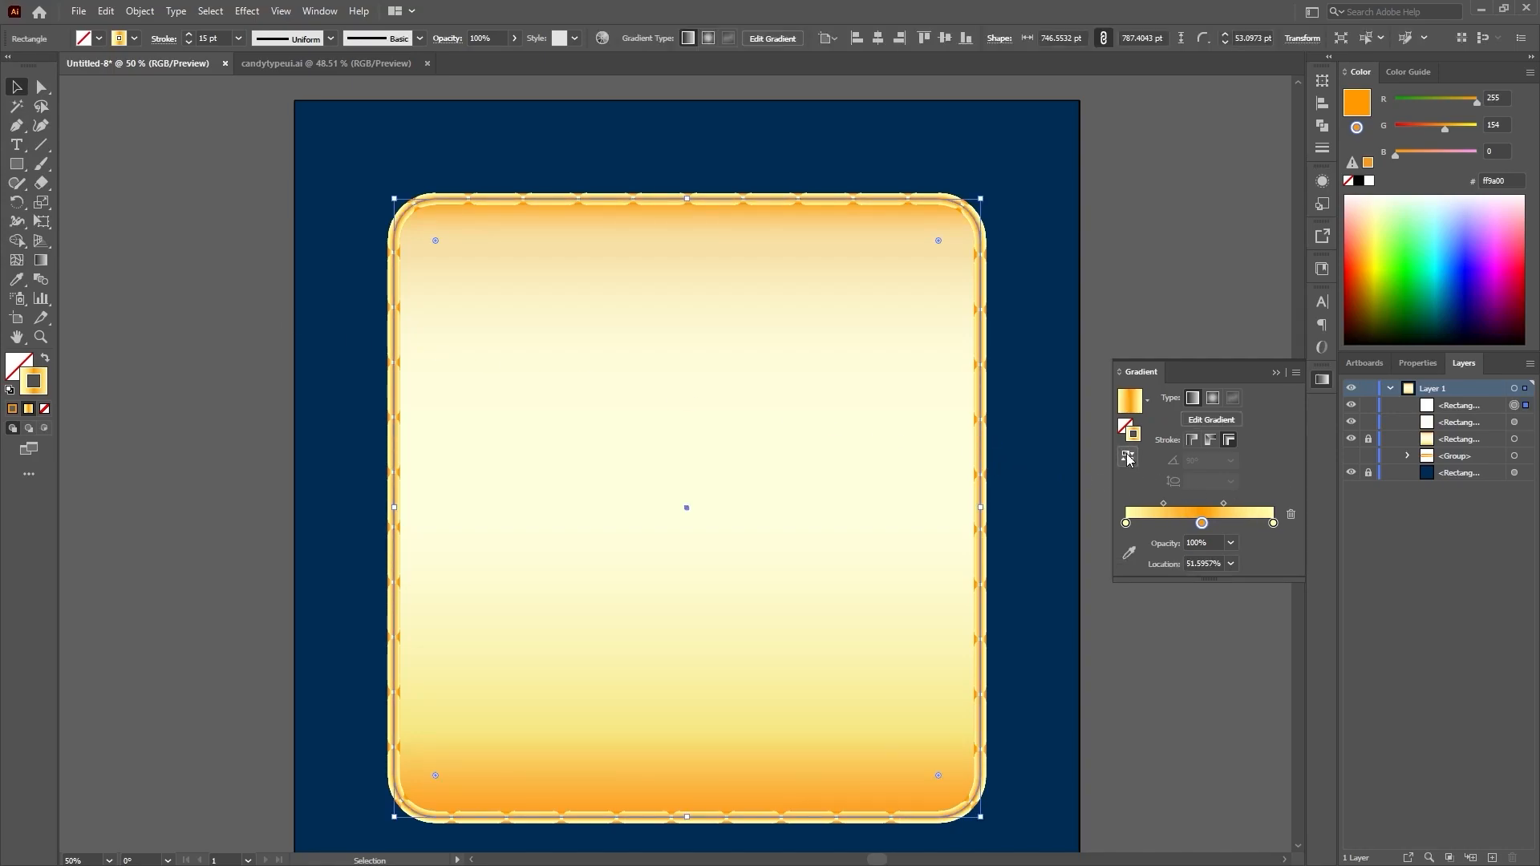
click(1045, 479)
click(982, 472)
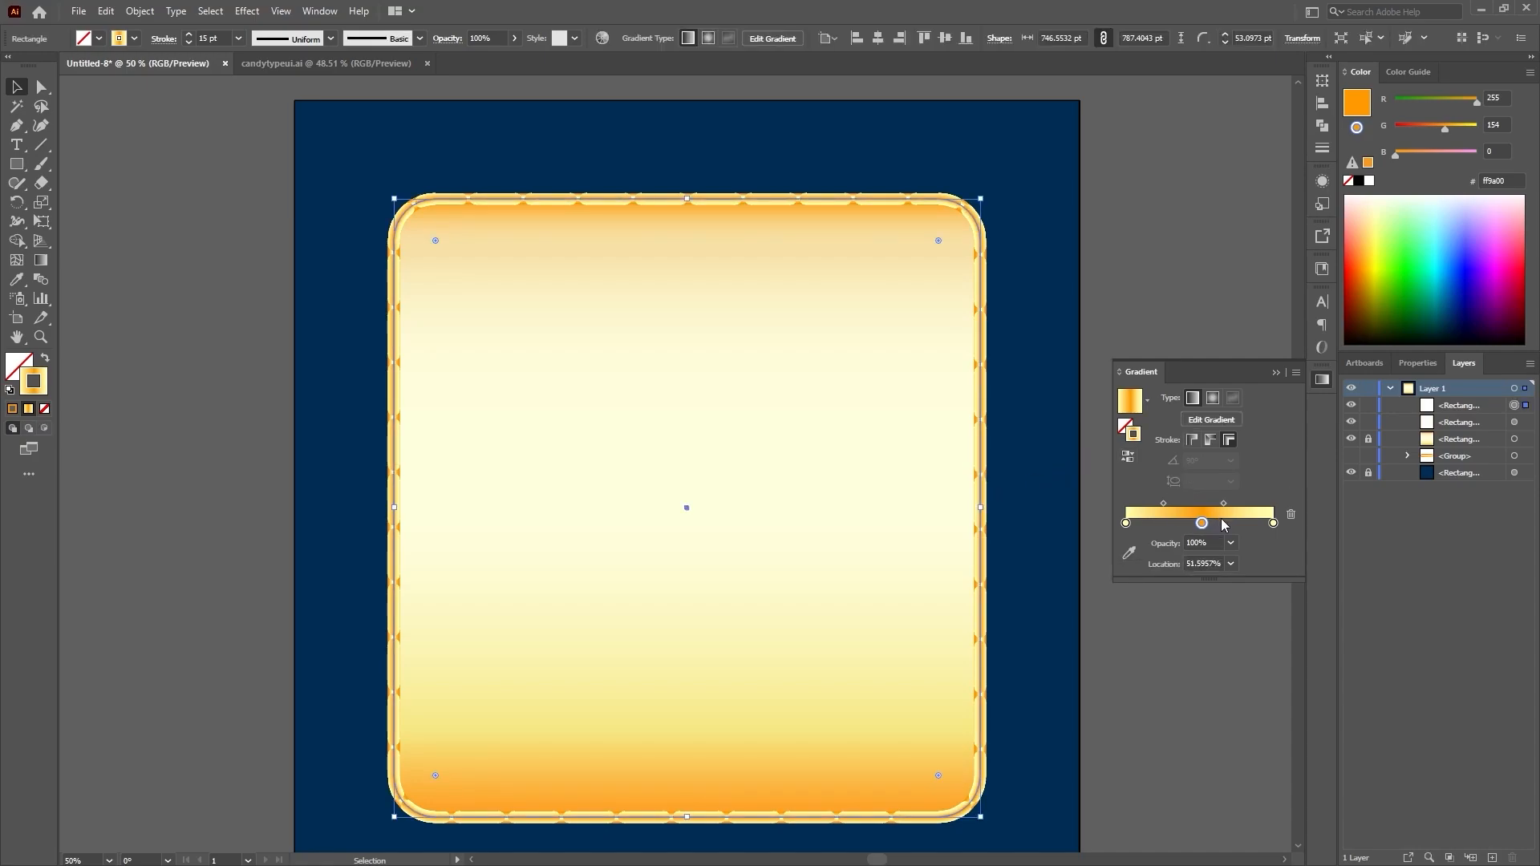
Step: Rearrange the dashed stroke's gradient to orange stops at 0% and 100% with pale yellow at about 50%
drag(1202, 526, 1275, 524)
click(1274, 524)
click(1189, 524)
click(1127, 524)
drag(1126, 524, 1109, 566)
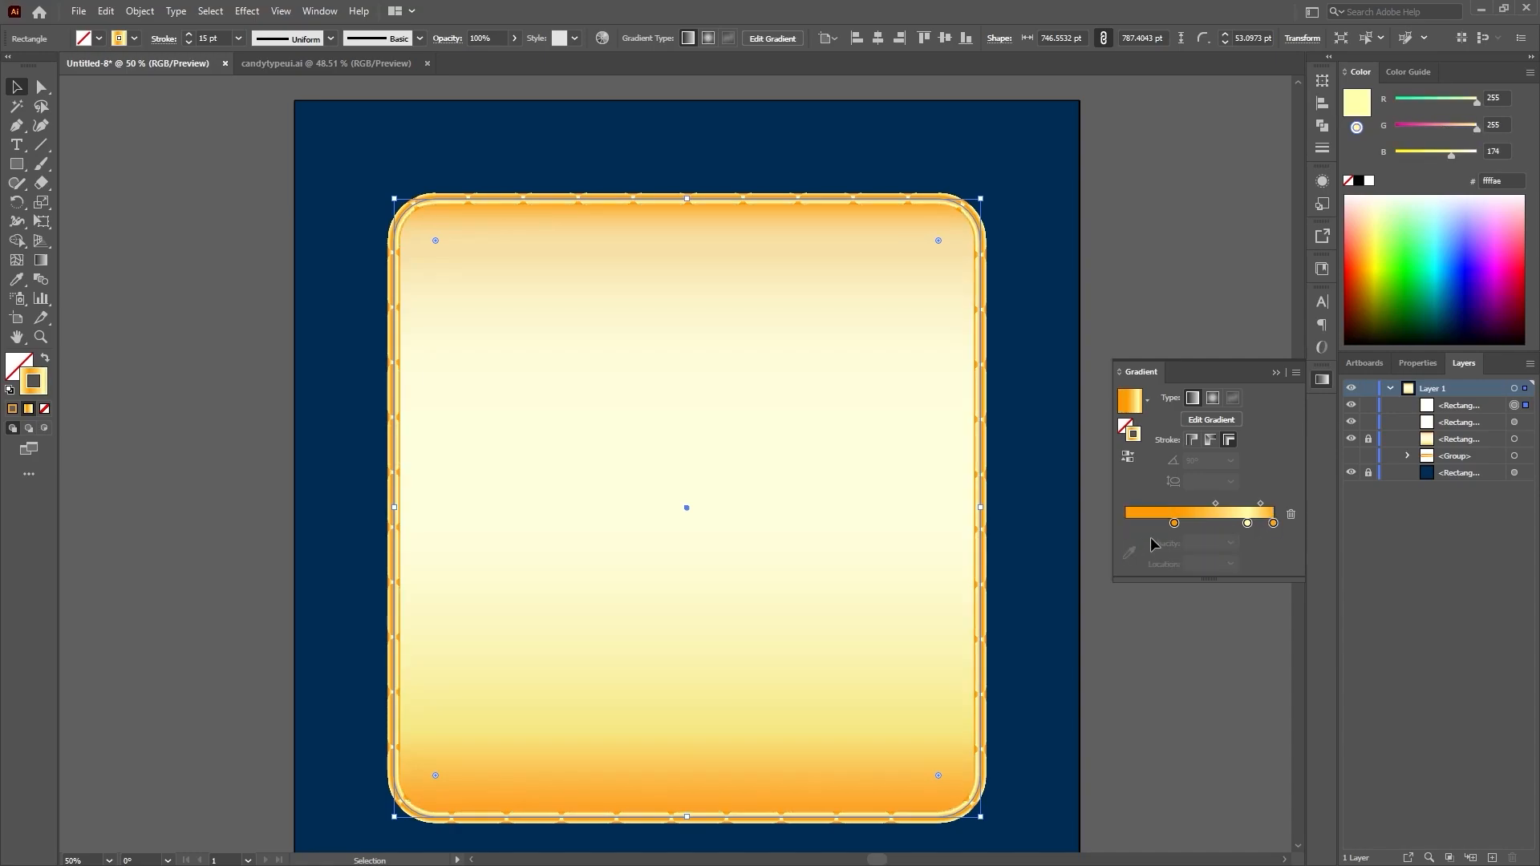
drag(1175, 524, 1126, 524)
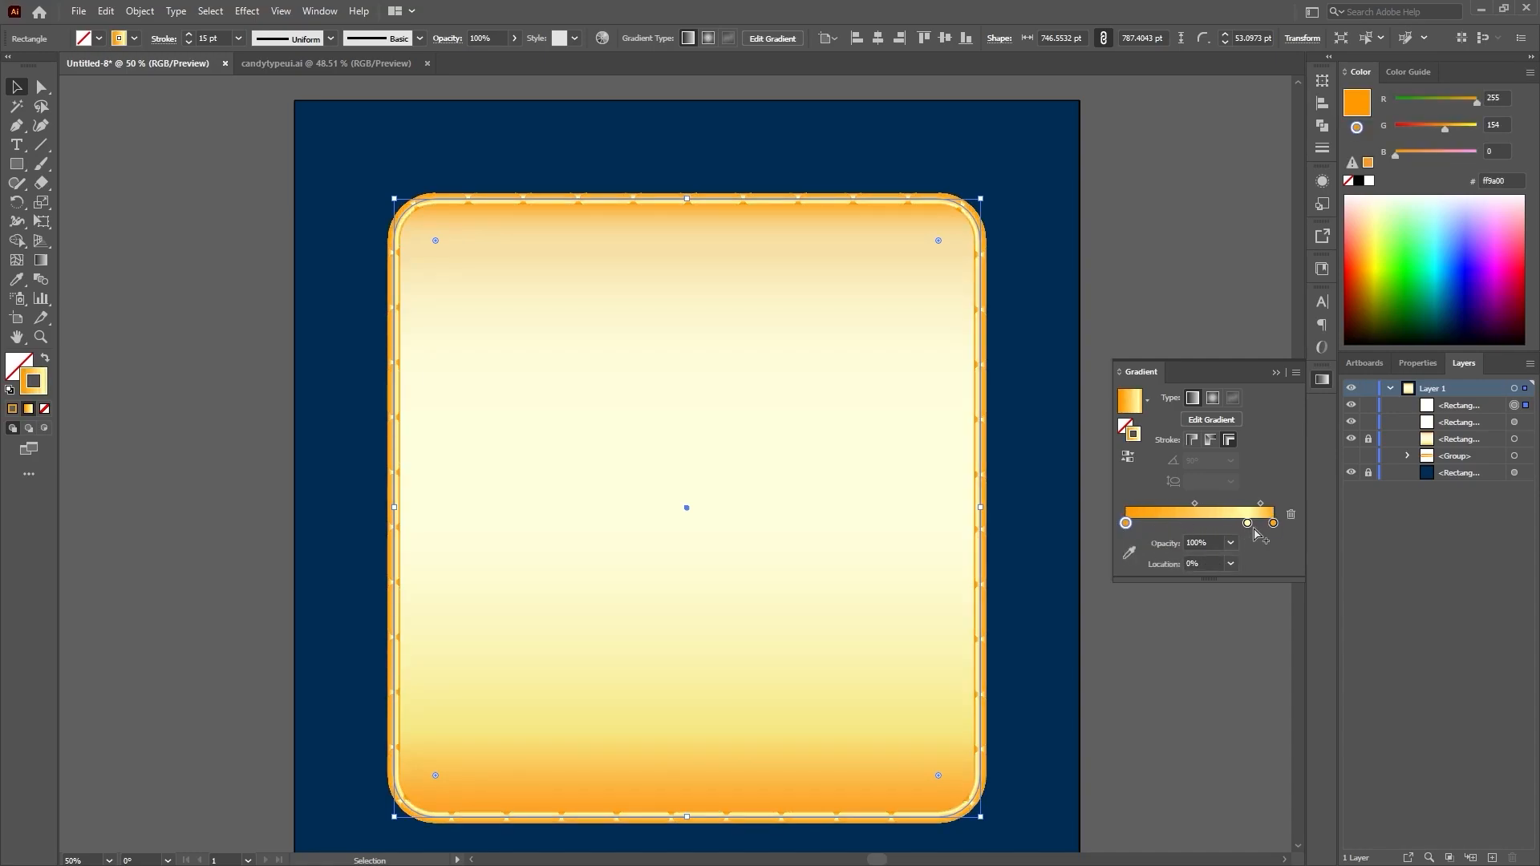
drag(1247, 524, 1202, 524)
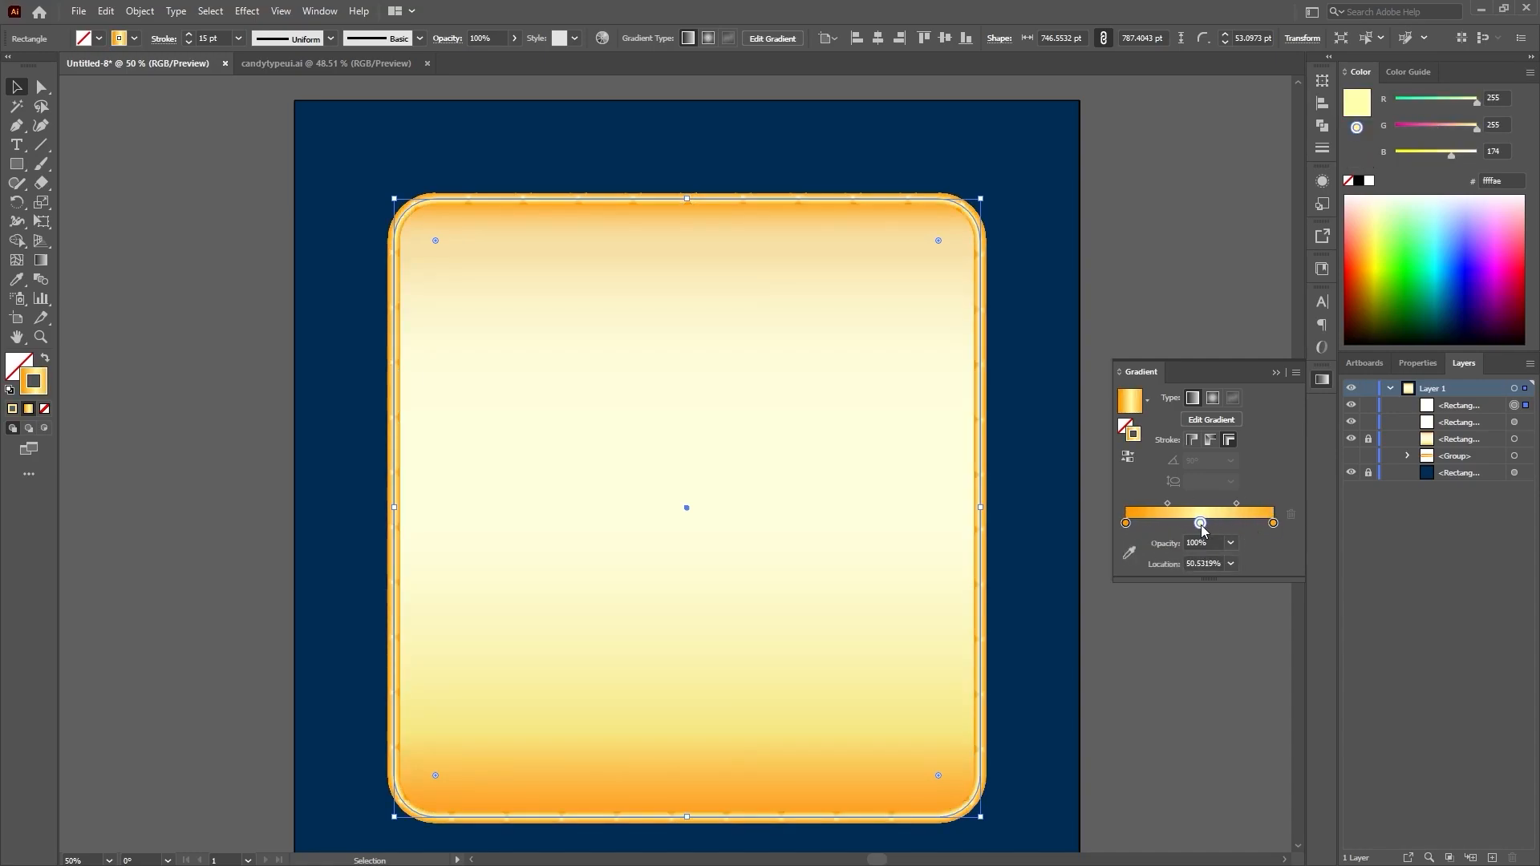
Step: Recolour the dashed stroke's gradient with red-orange end stops, the last with green 56 and blue 25, and an orange ffa819 stop at 50%
click(1125, 523)
click(1423, 125)
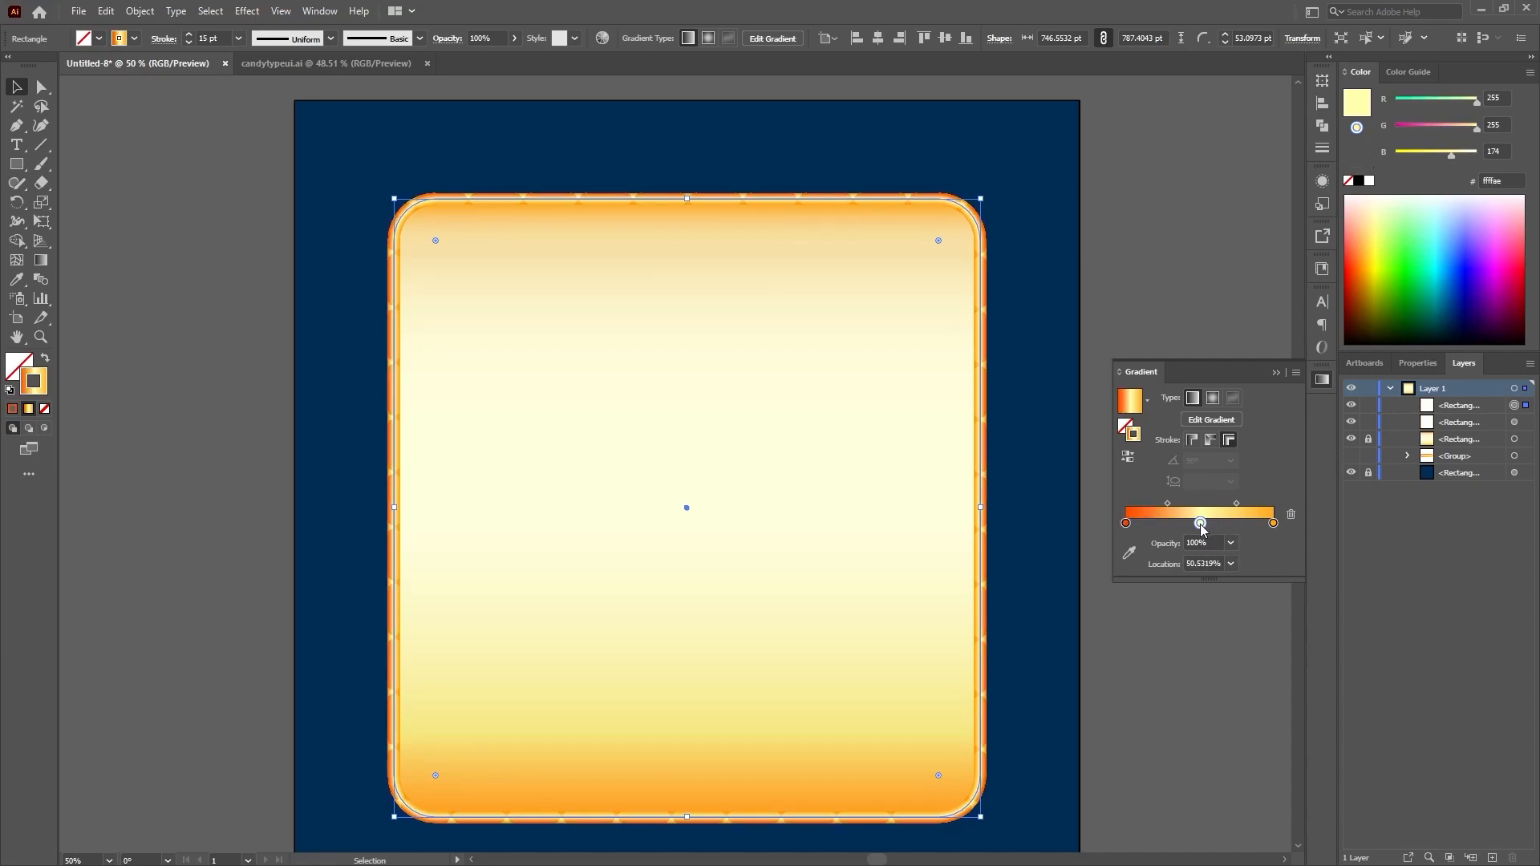
drag(1200, 523, 1276, 530)
click(1227, 526)
drag(1425, 128, 1414, 129)
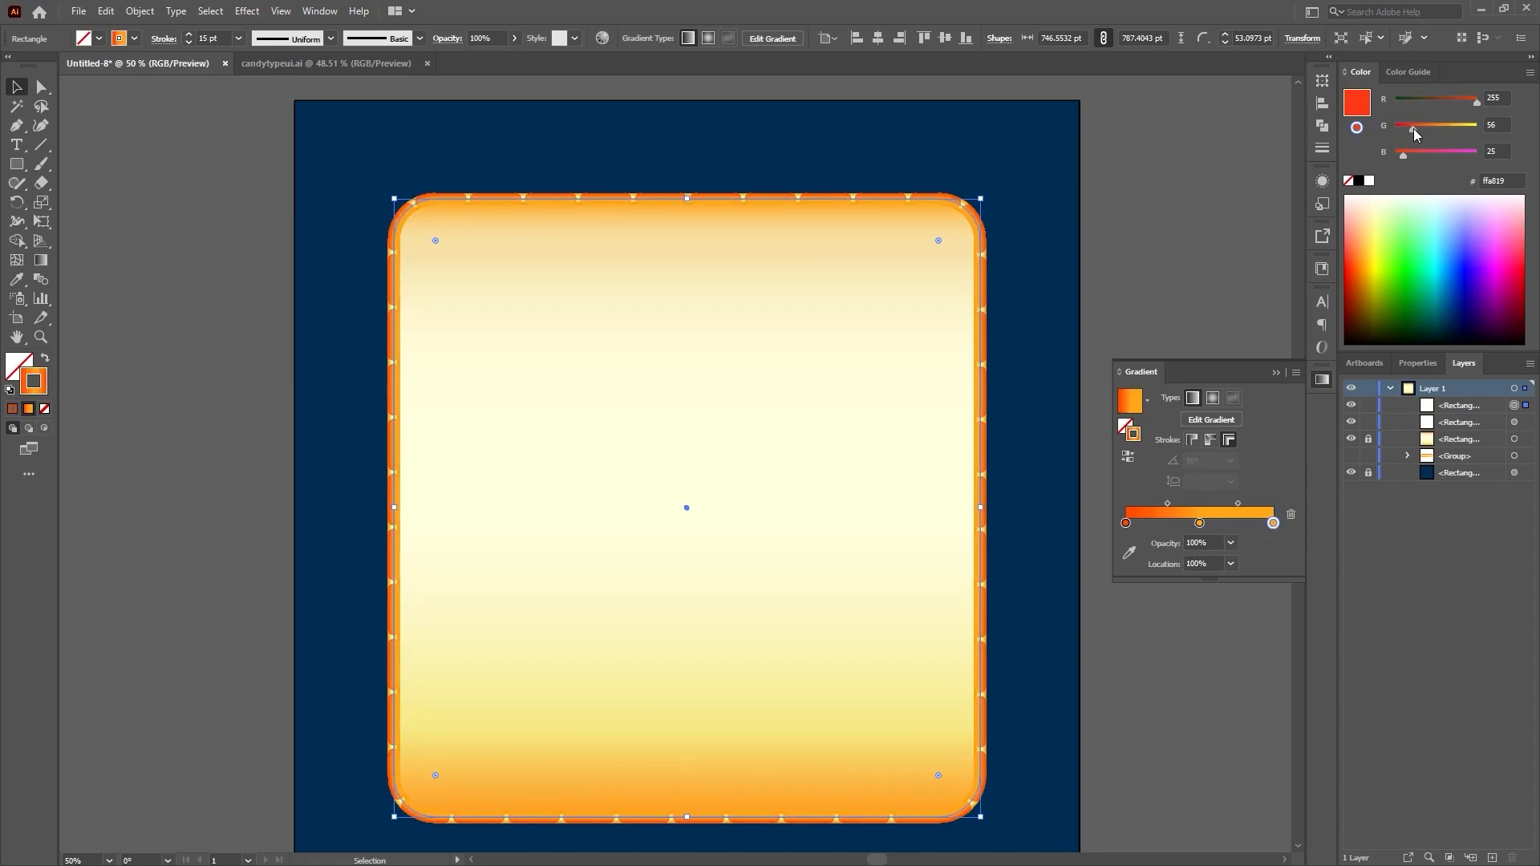
click(1202, 524)
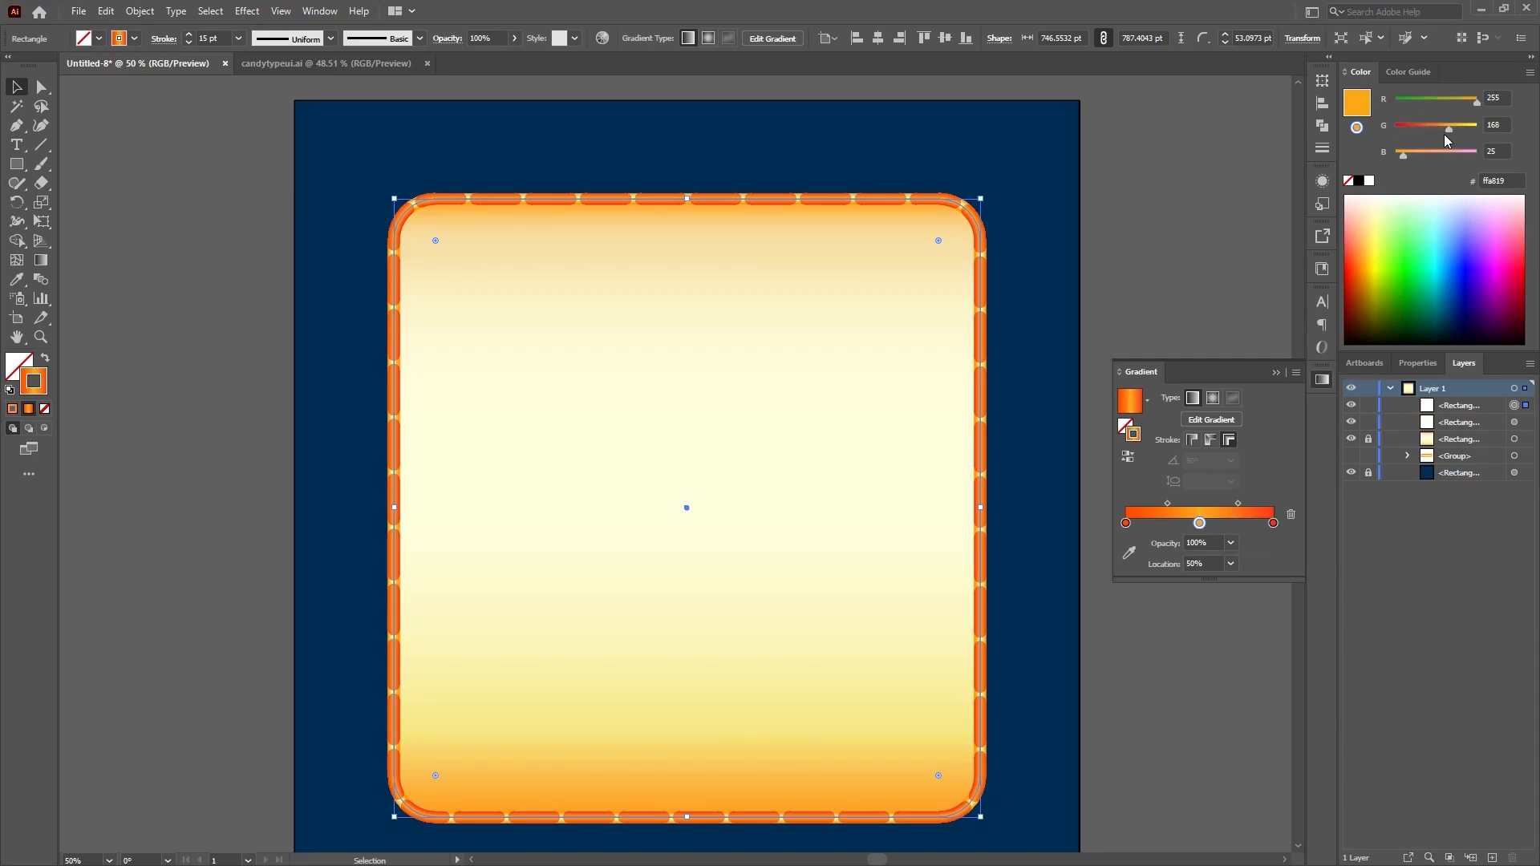
Step: Recolour the middle stop of the dashed stroke's gradient to yellow ffdd19, move it to about 55%, and deselect the rectangle
drag(1450, 128, 1468, 136)
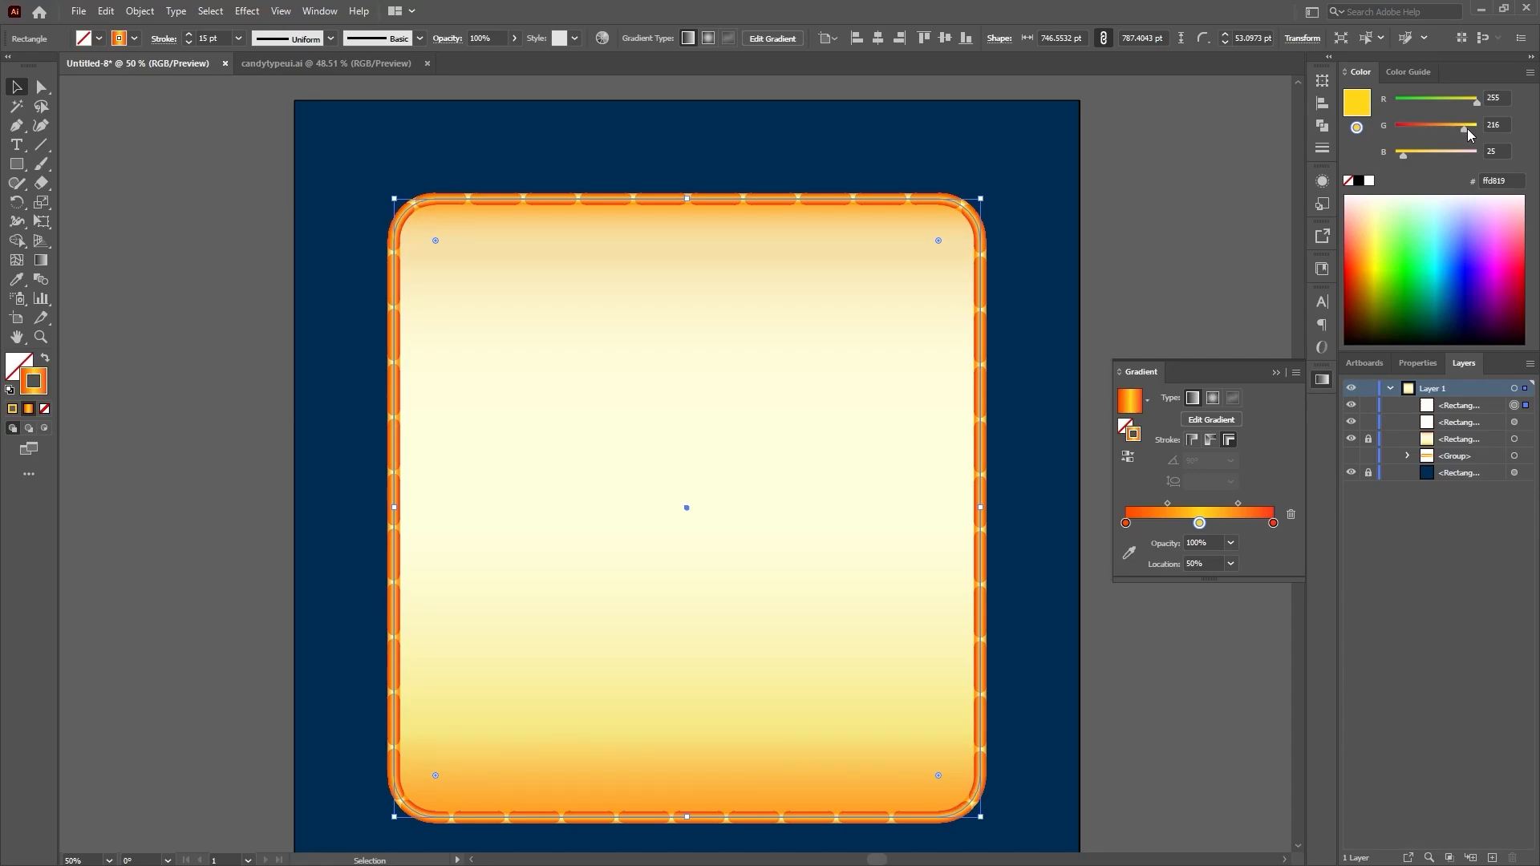
drag(1465, 131, 1467, 133)
drag(1168, 503, 1208, 524)
click(1029, 596)
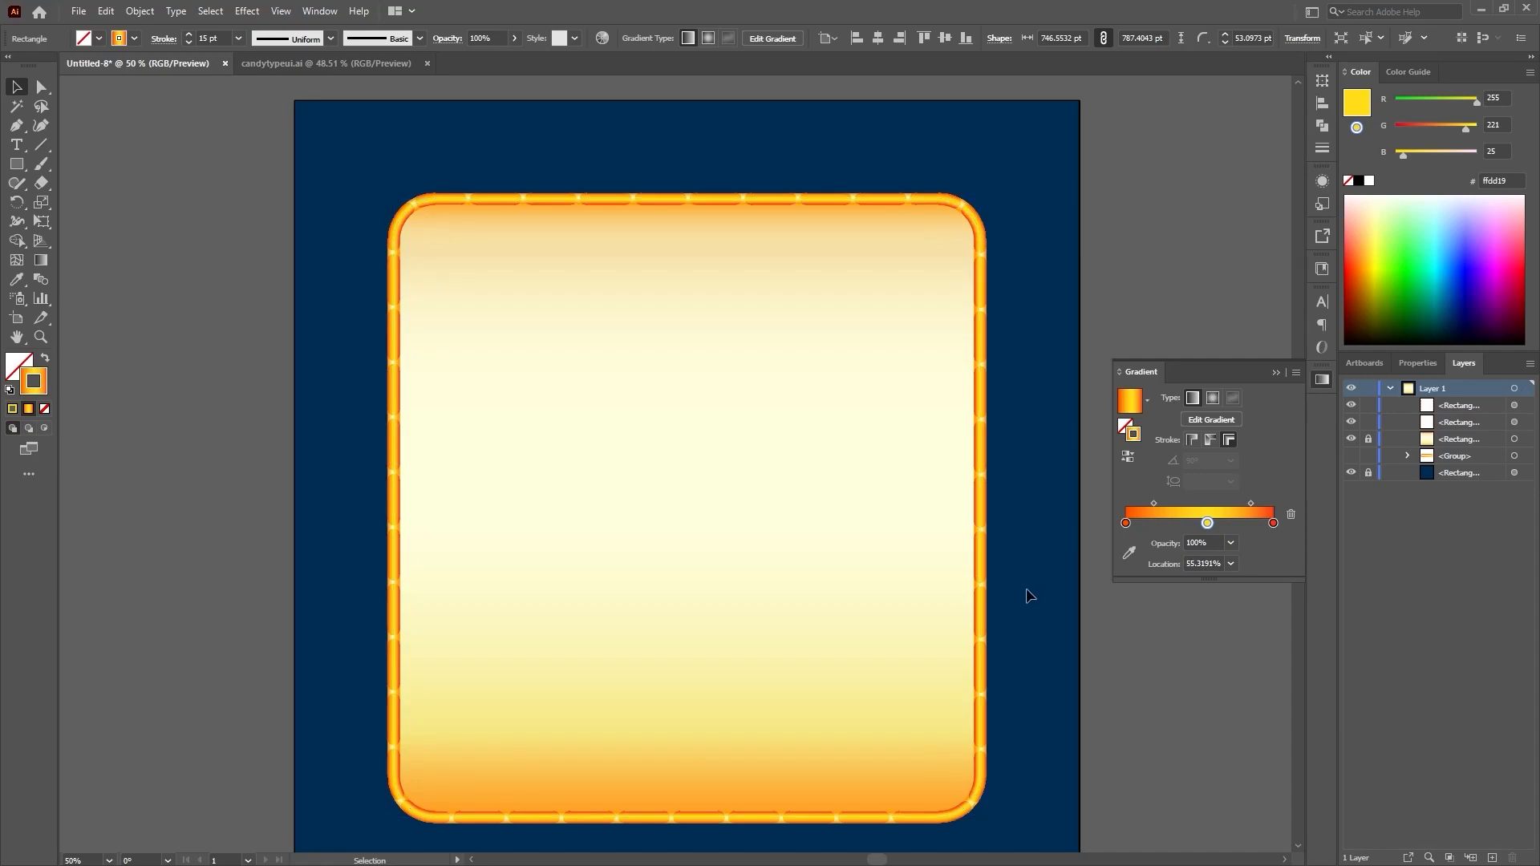
Step: Select the dashed rectangle and shorten its stroke dashes to 5 pt
click(984, 586)
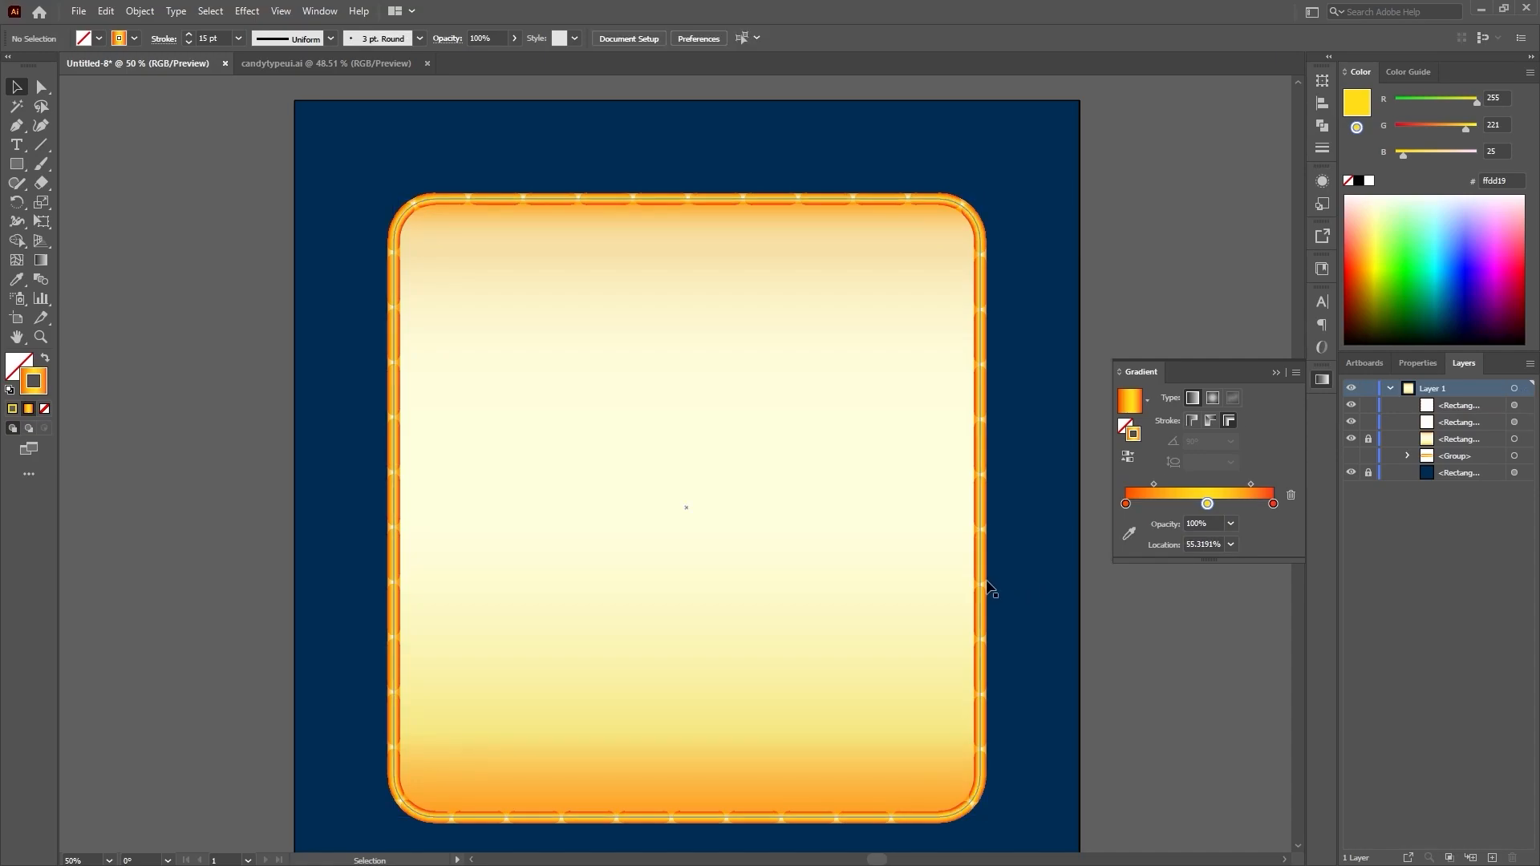
click(163, 39)
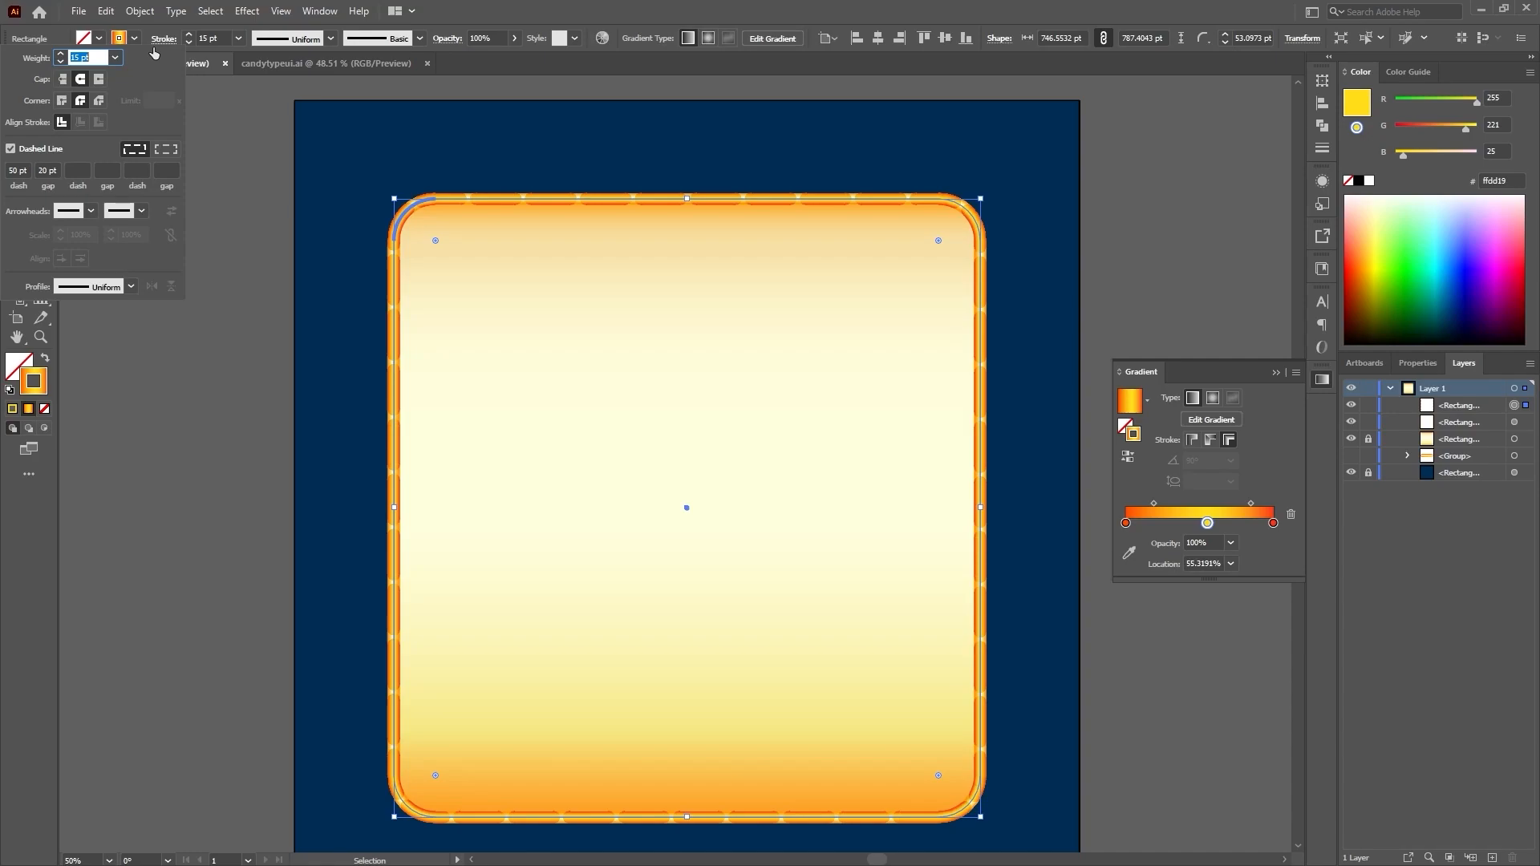
click(28, 169)
drag(28, 168, 6, 176)
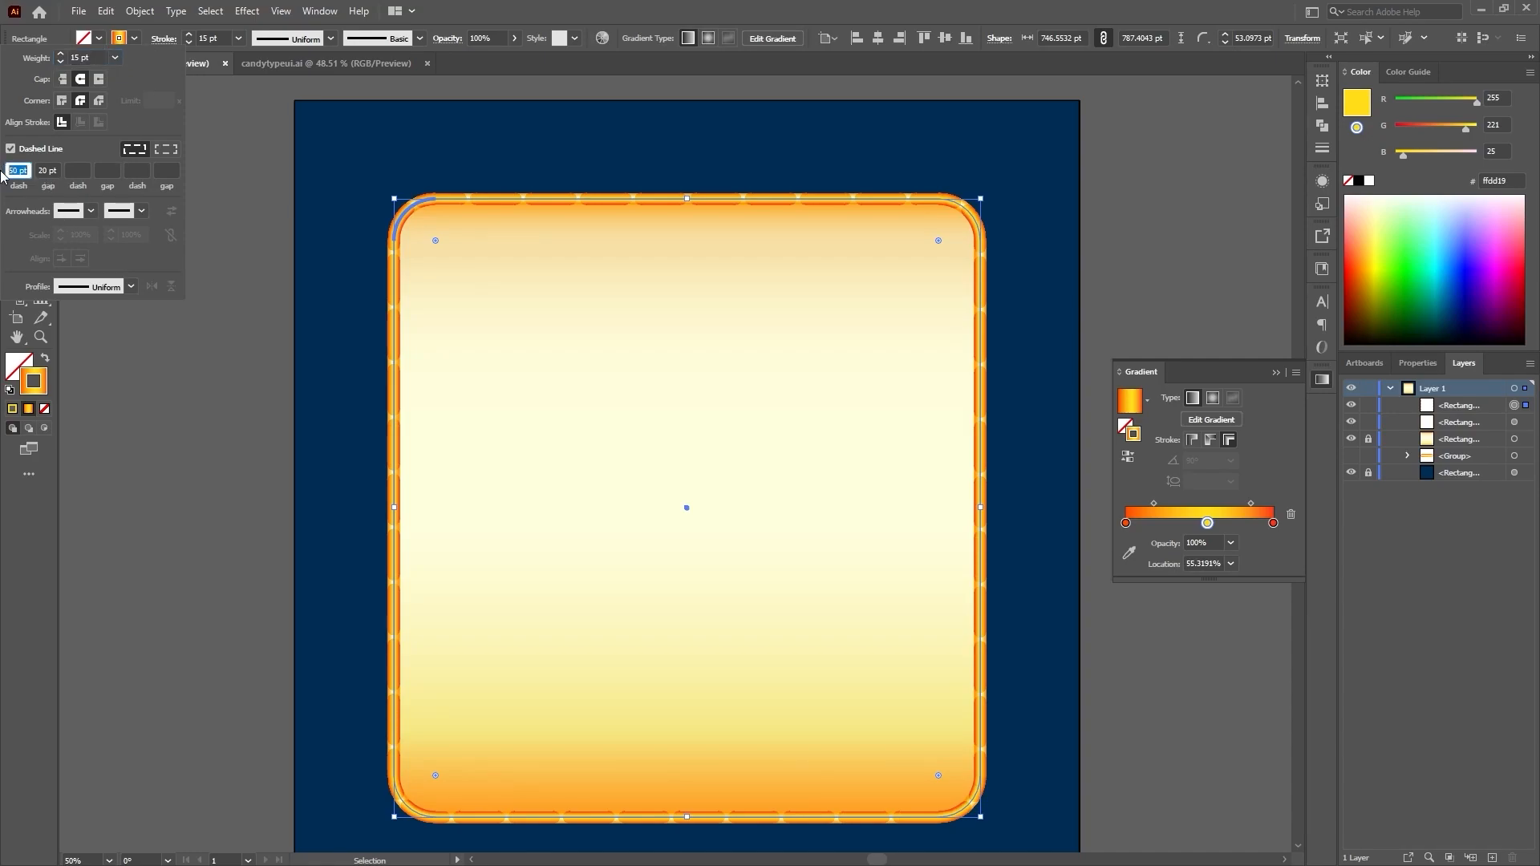
text(5)
key(Return)
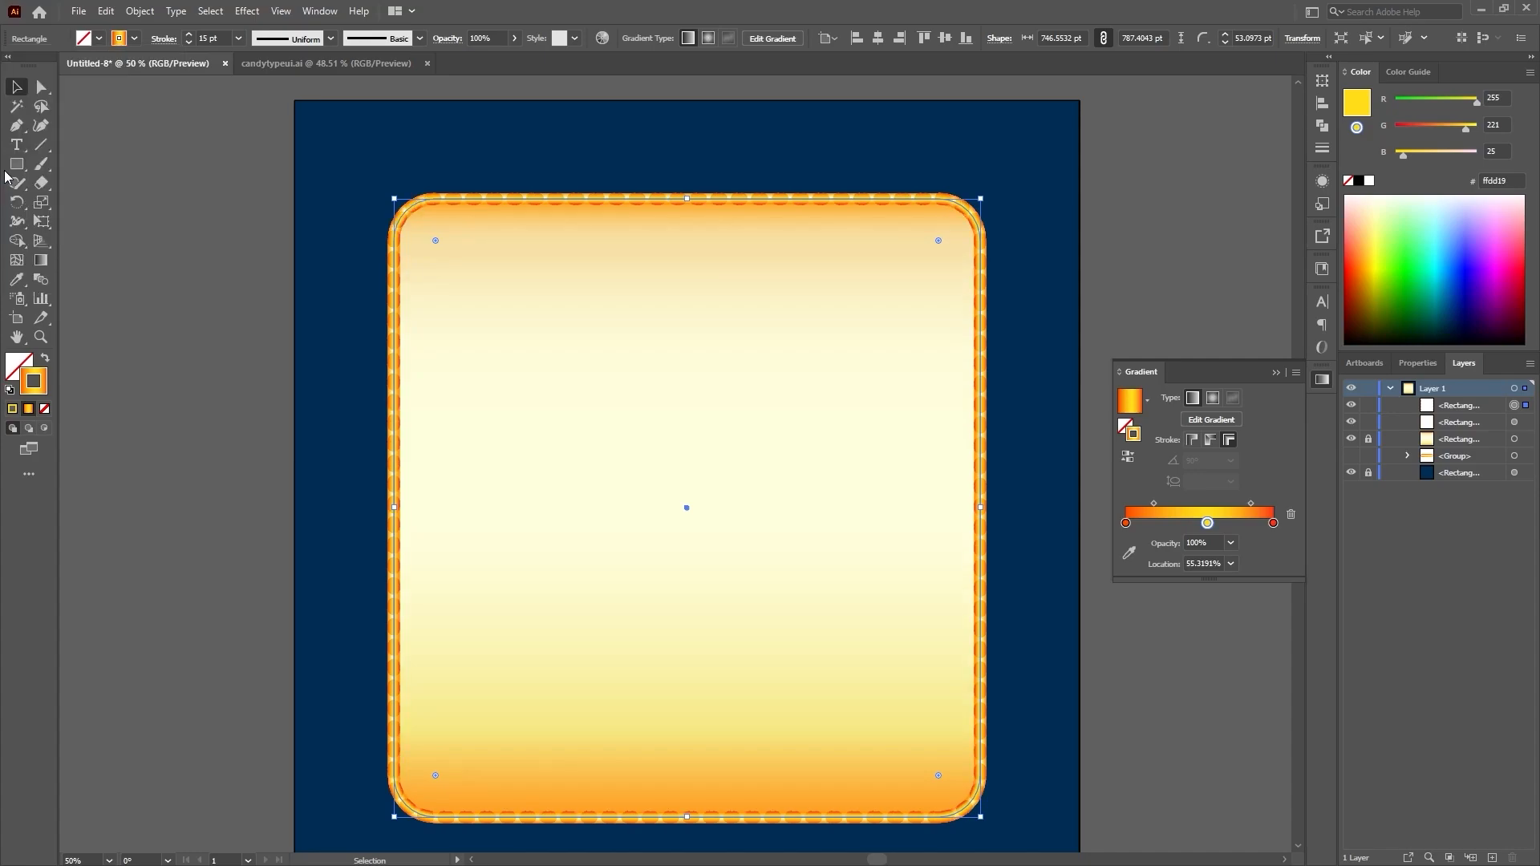
Step: Try slightly longer dashes on the stroke, and settle on a 4 pt dash length
click(169, 40)
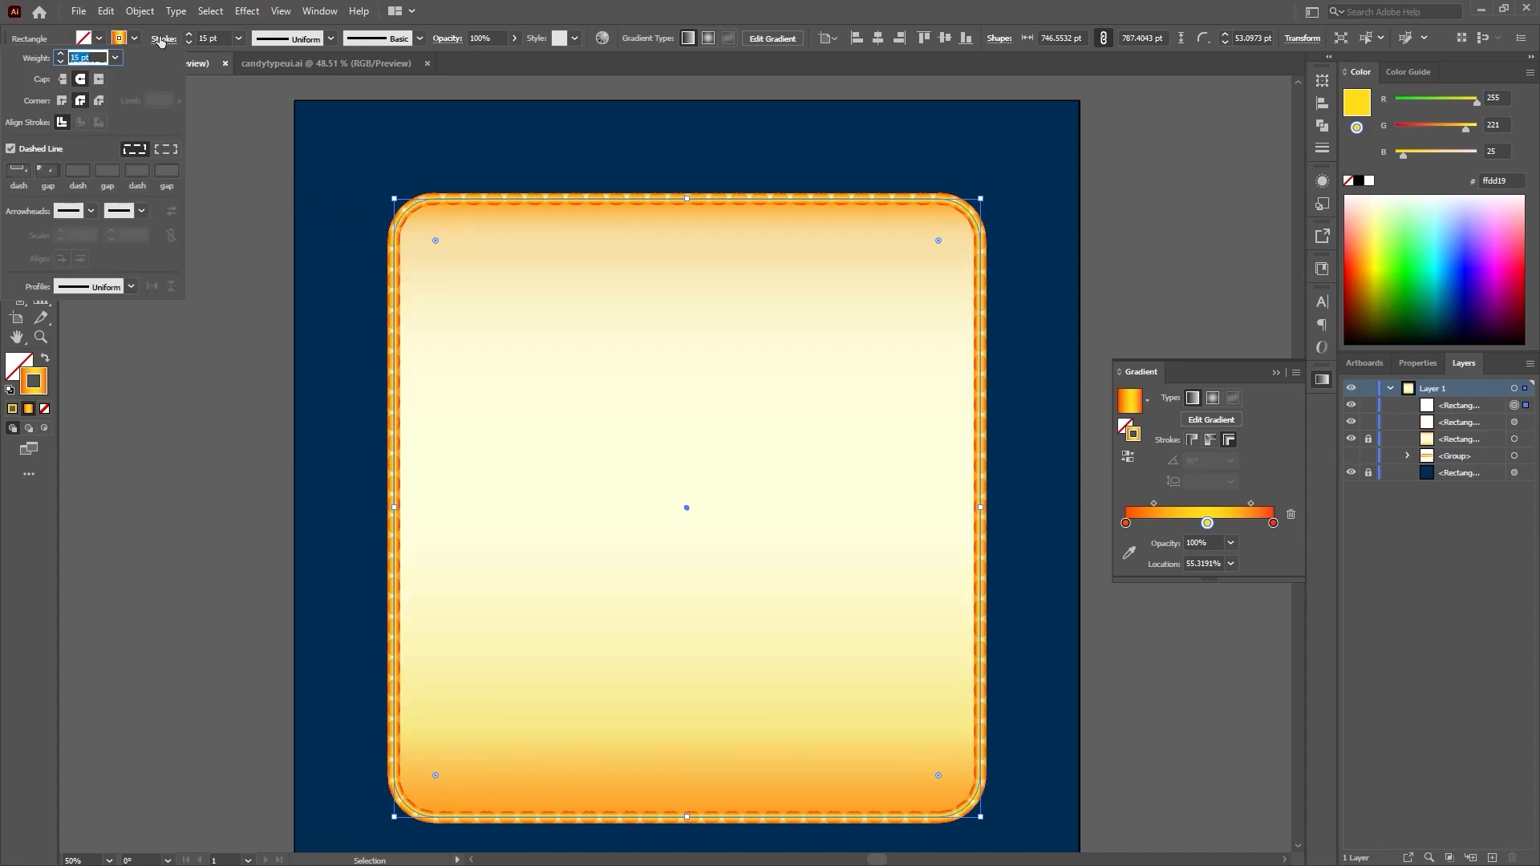
click(17, 169)
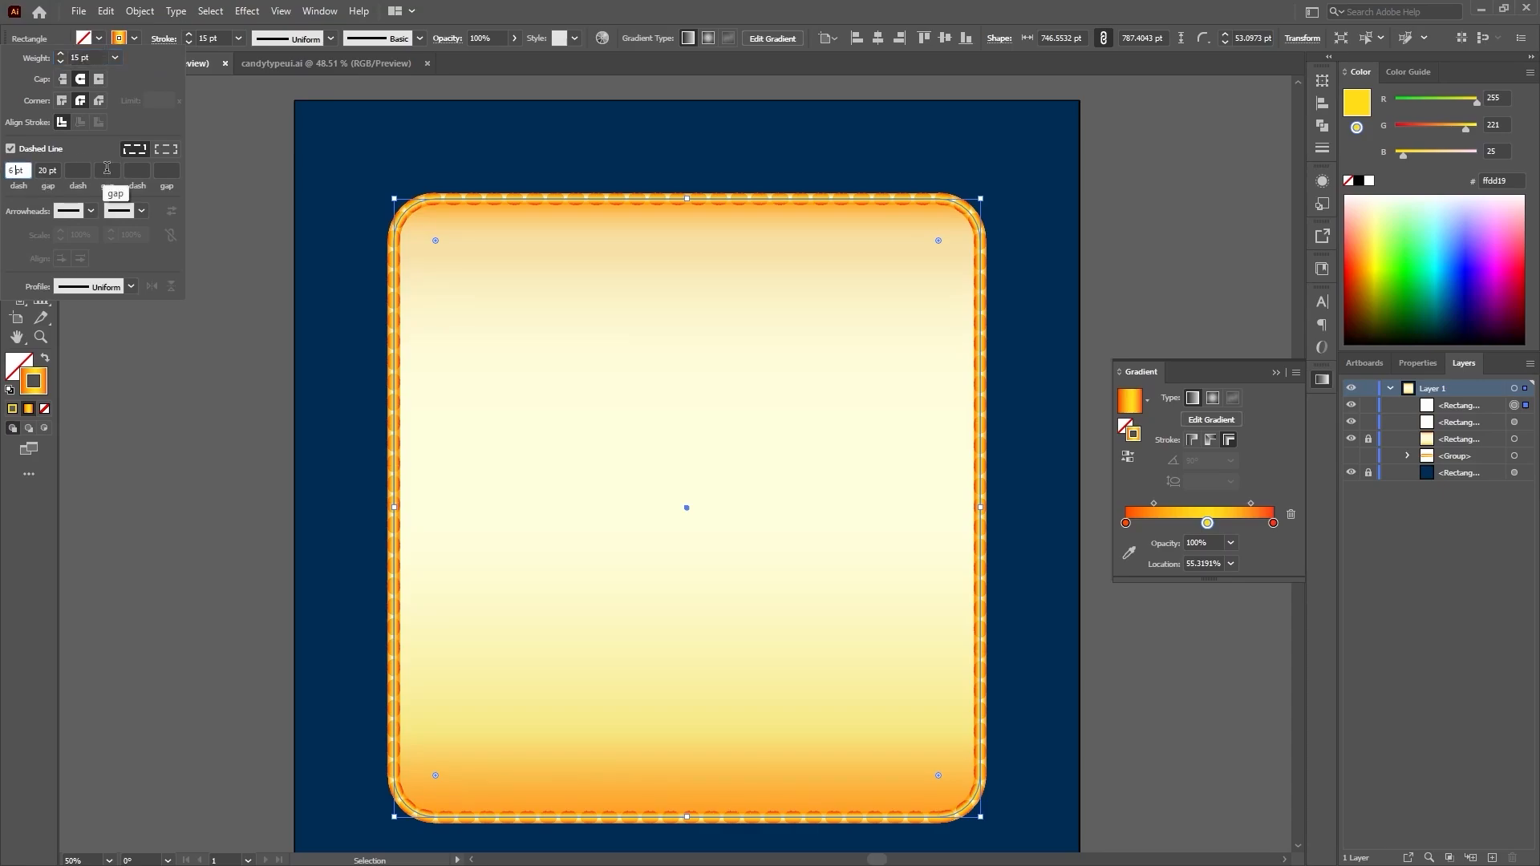
key(Up)
key(Up)
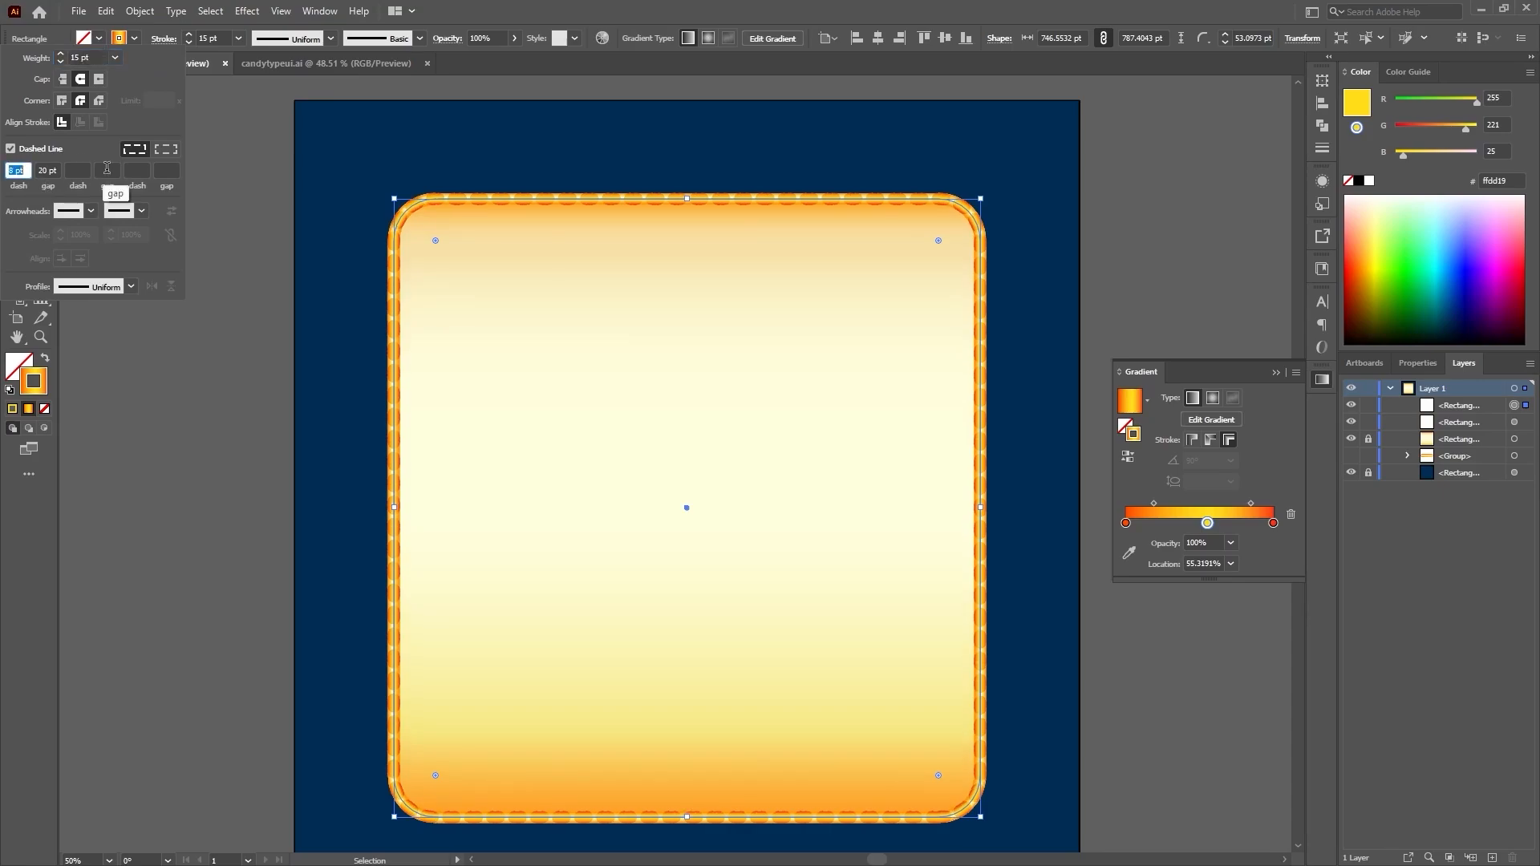
text(4)
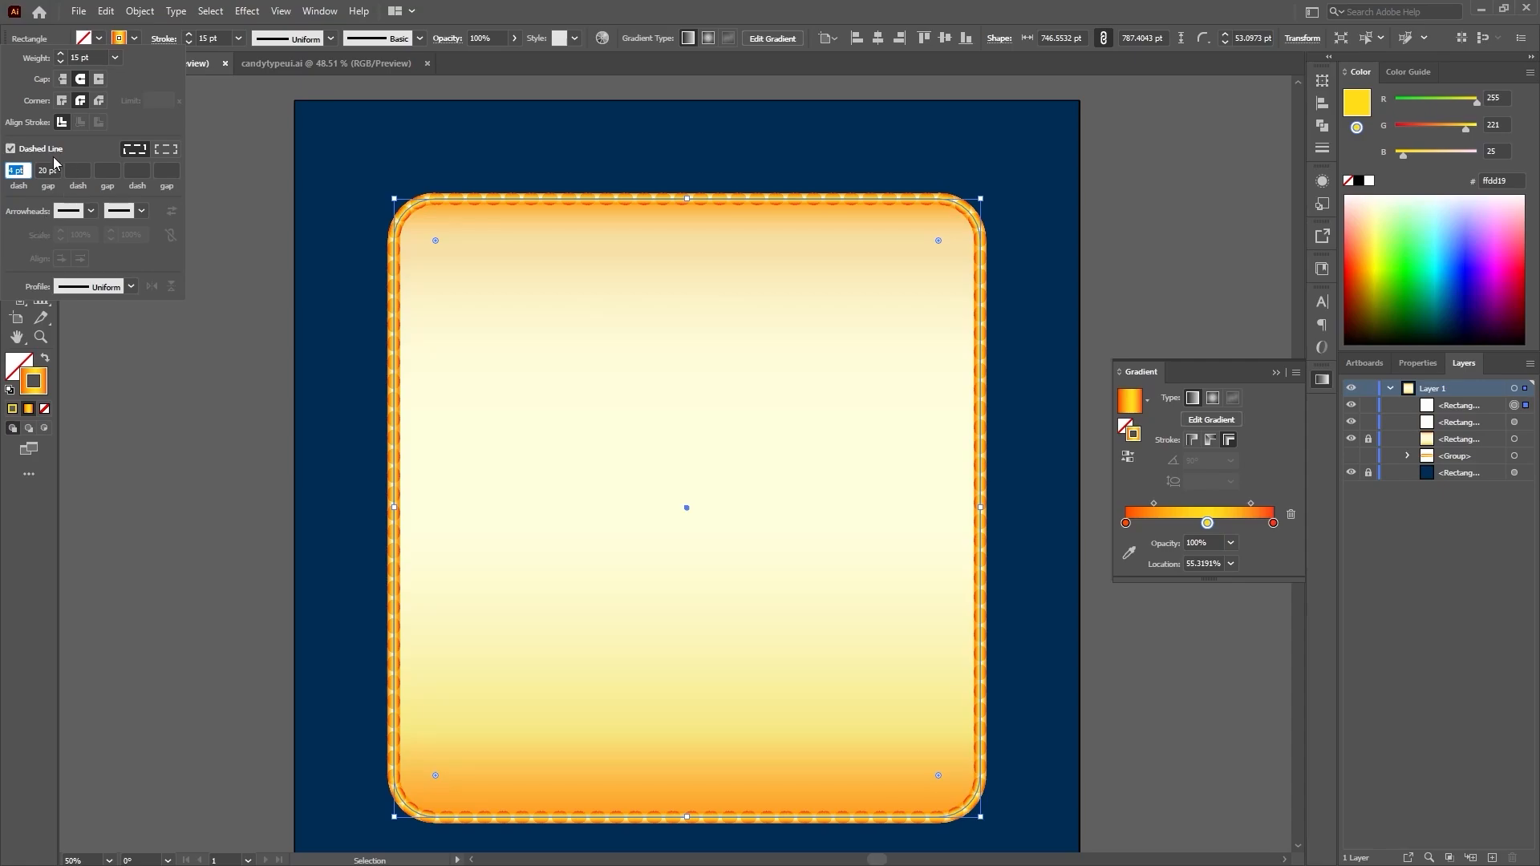
Step: Widen the gap between the stroke's dashes to 40 pt
click(53, 169)
drag(62, 170, 38, 170)
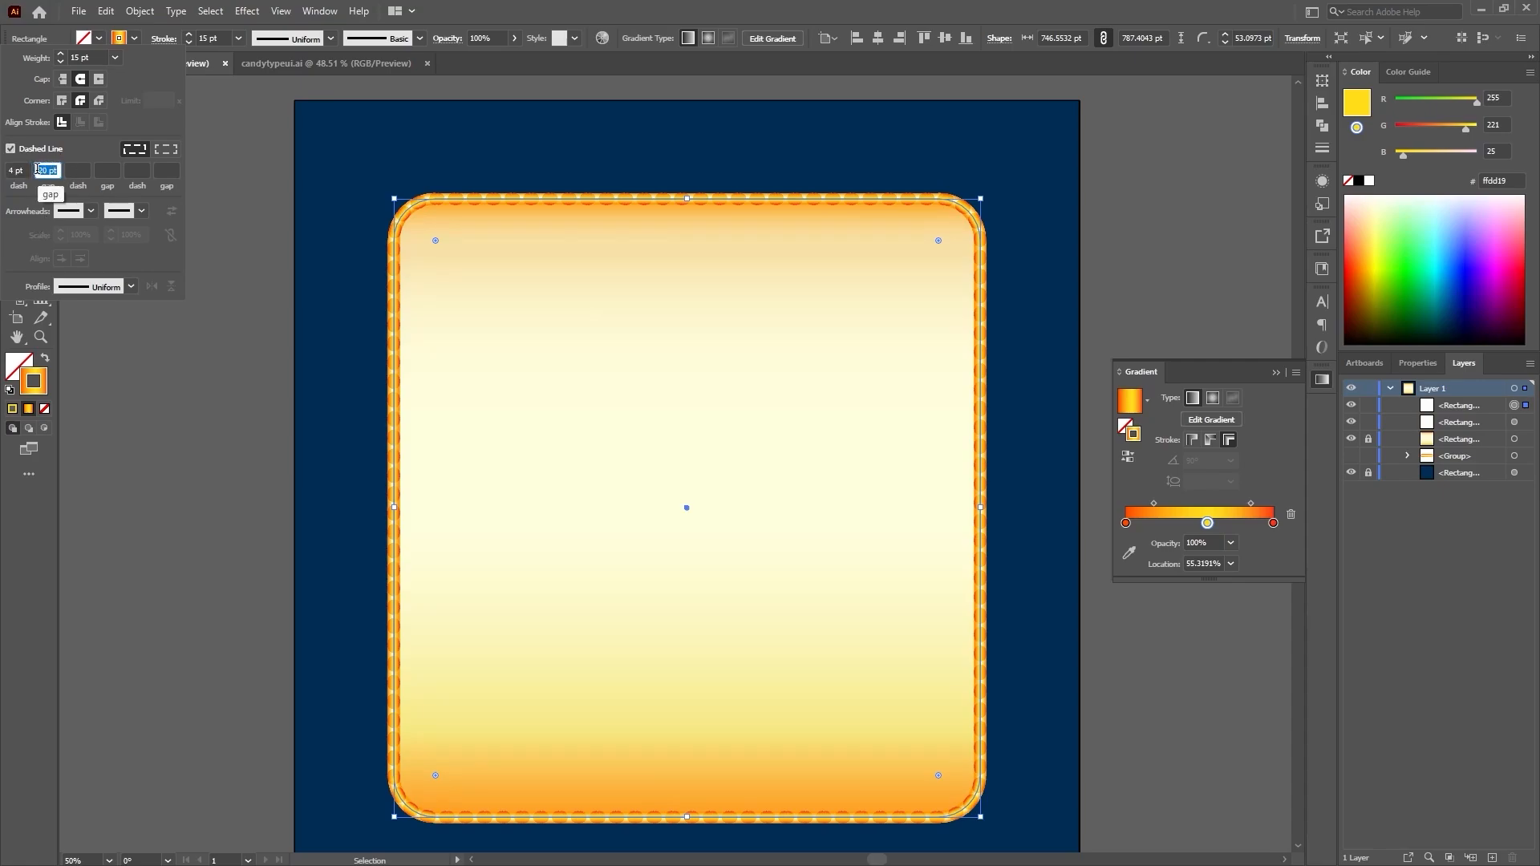
key(shift+Up)
key(shift+Up)
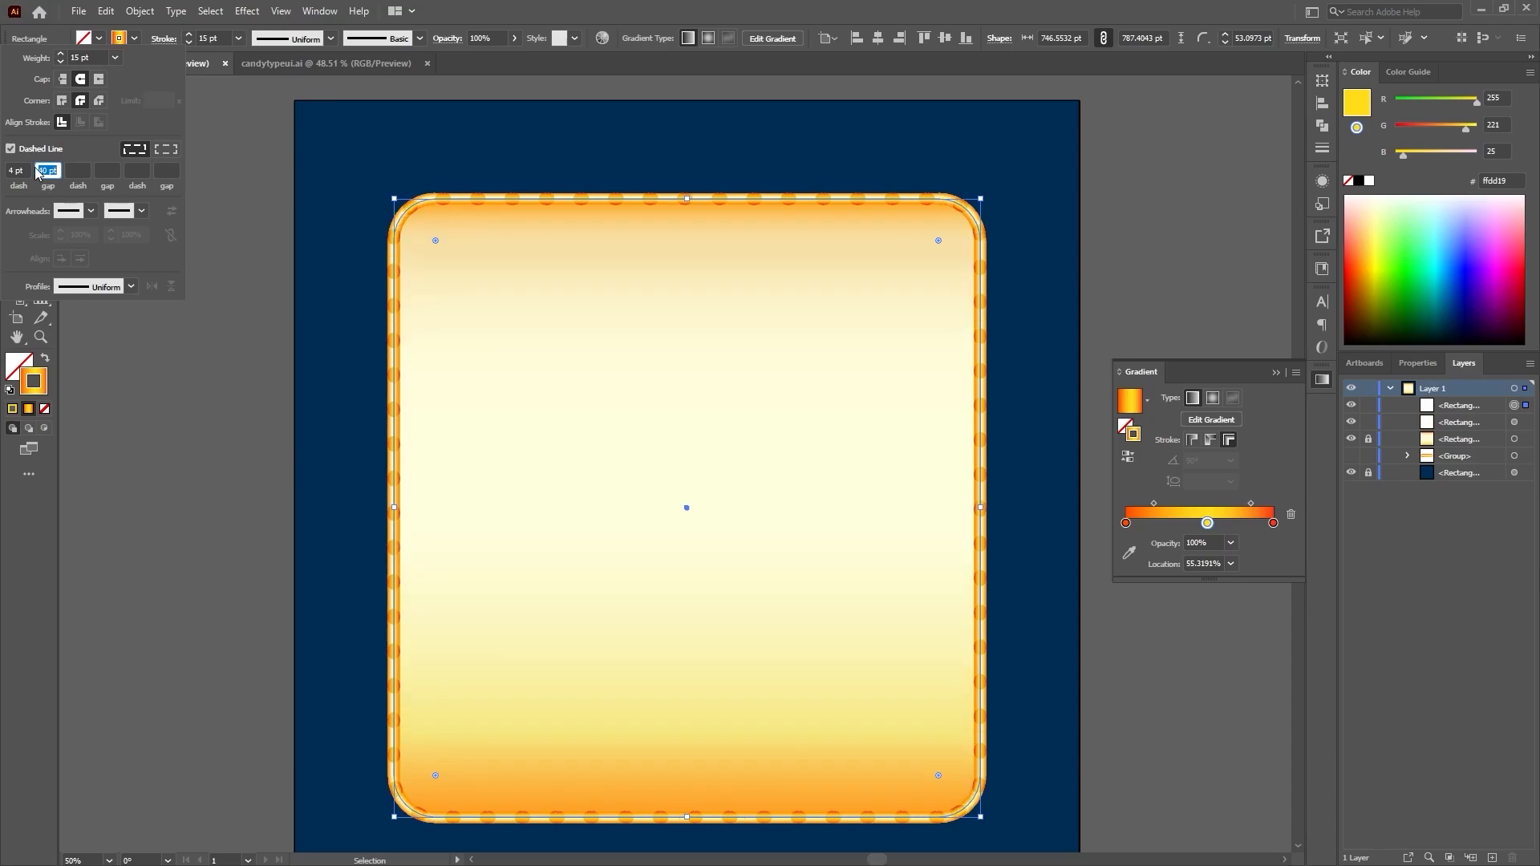
Step: Lengthen the stroke's dashes gradually to 10 pt, keeping the 40 pt gap, and deselect the rectangle
click(29, 168)
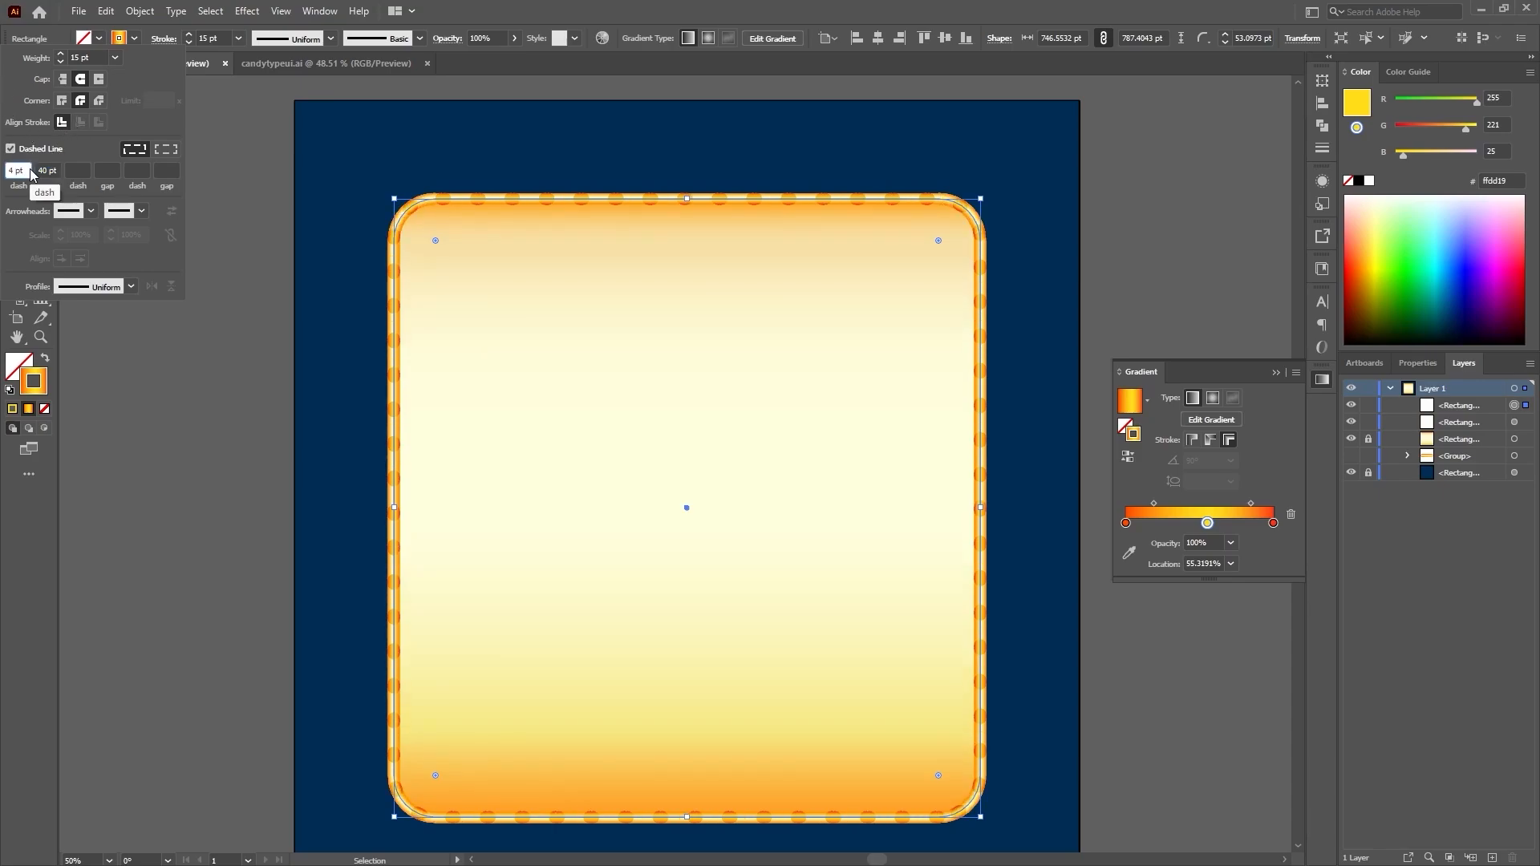
key(Up)
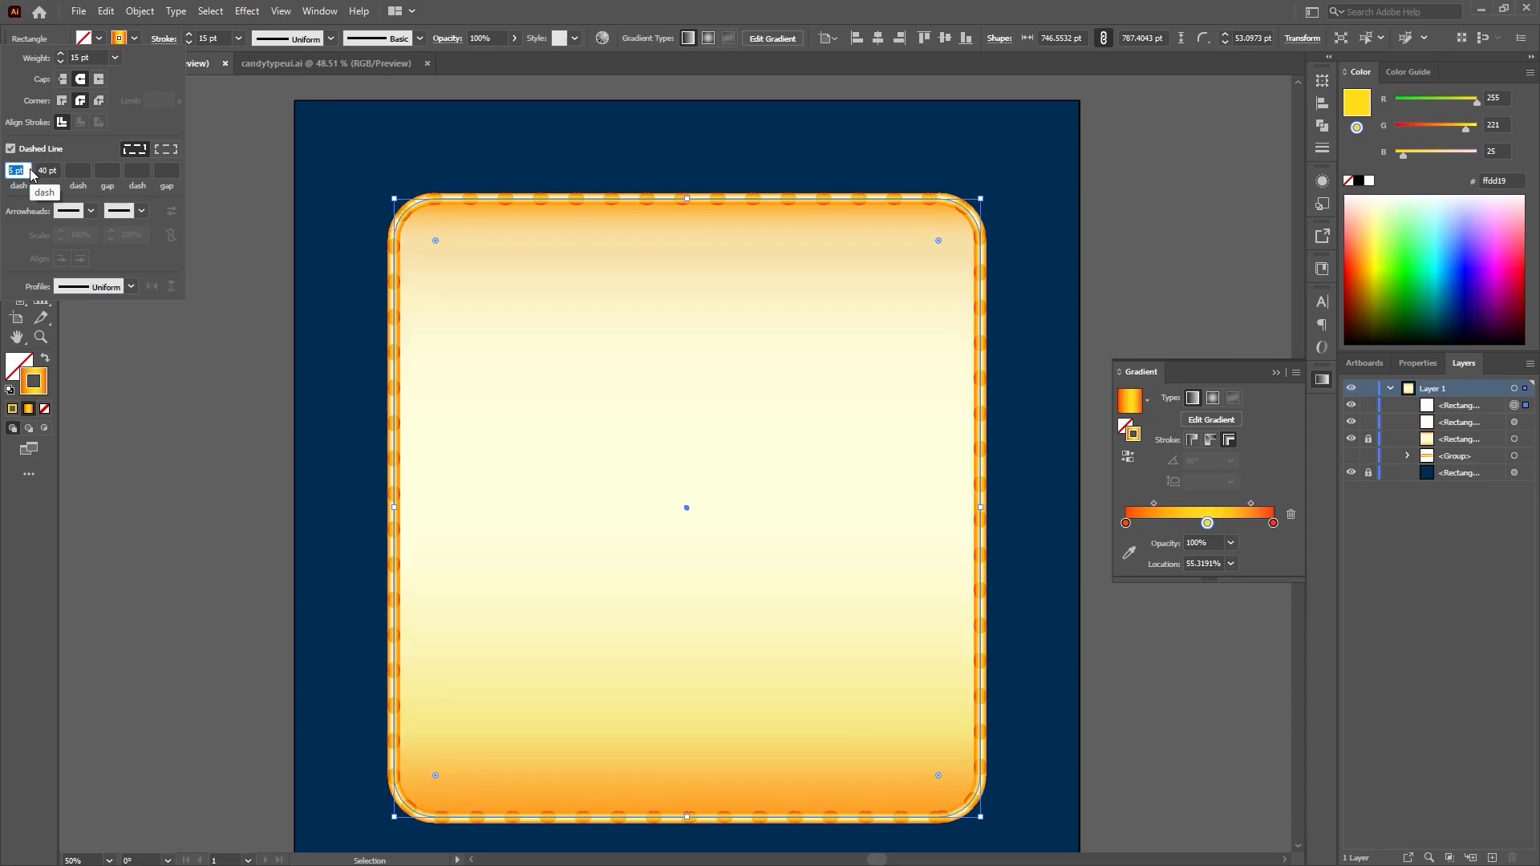
key(Up)
key(Up)
key(Up)
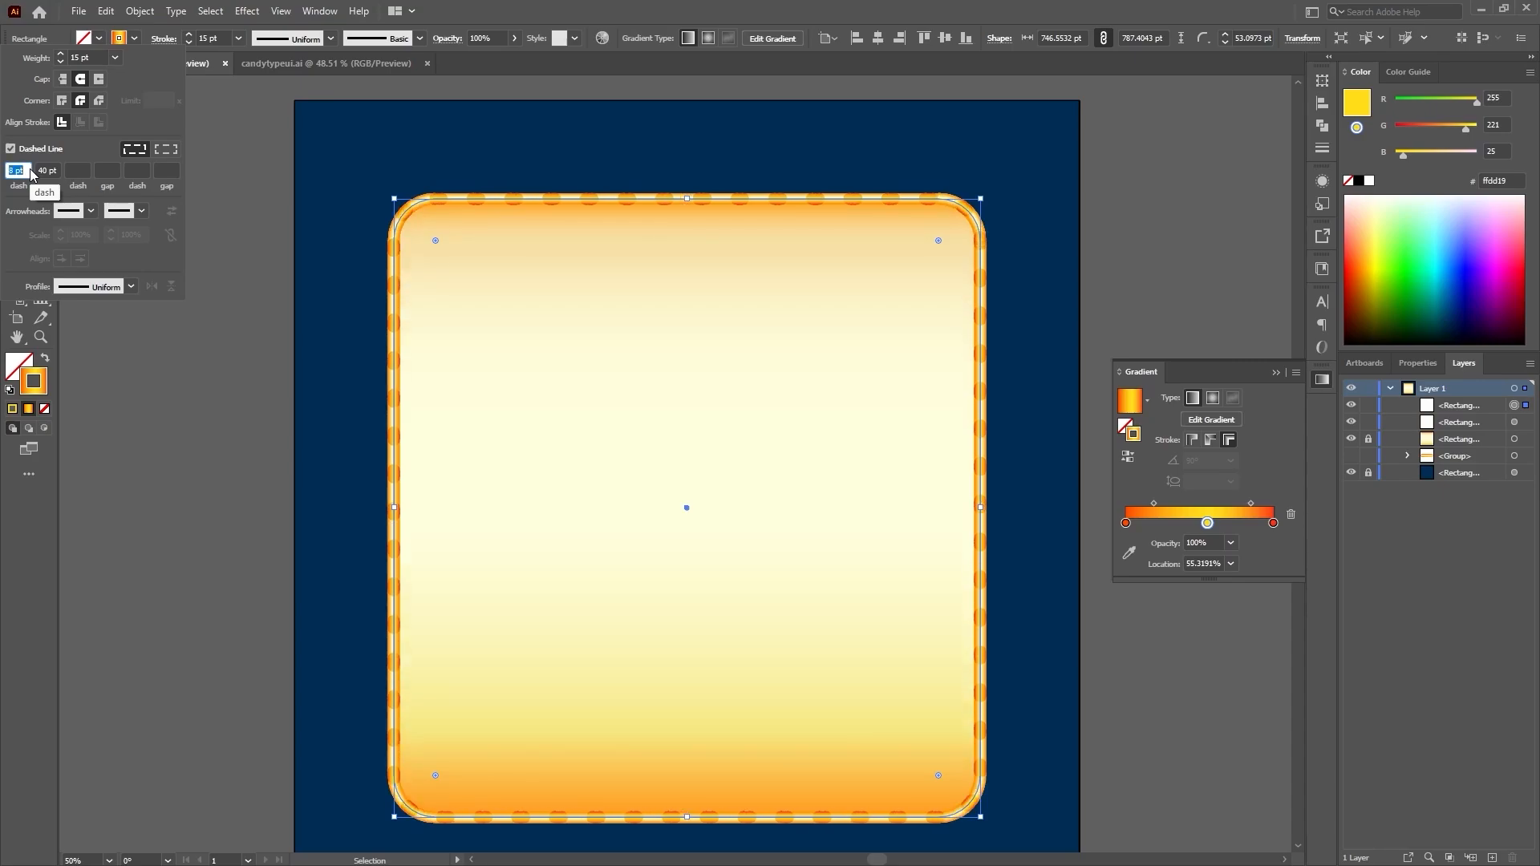
key(Up)
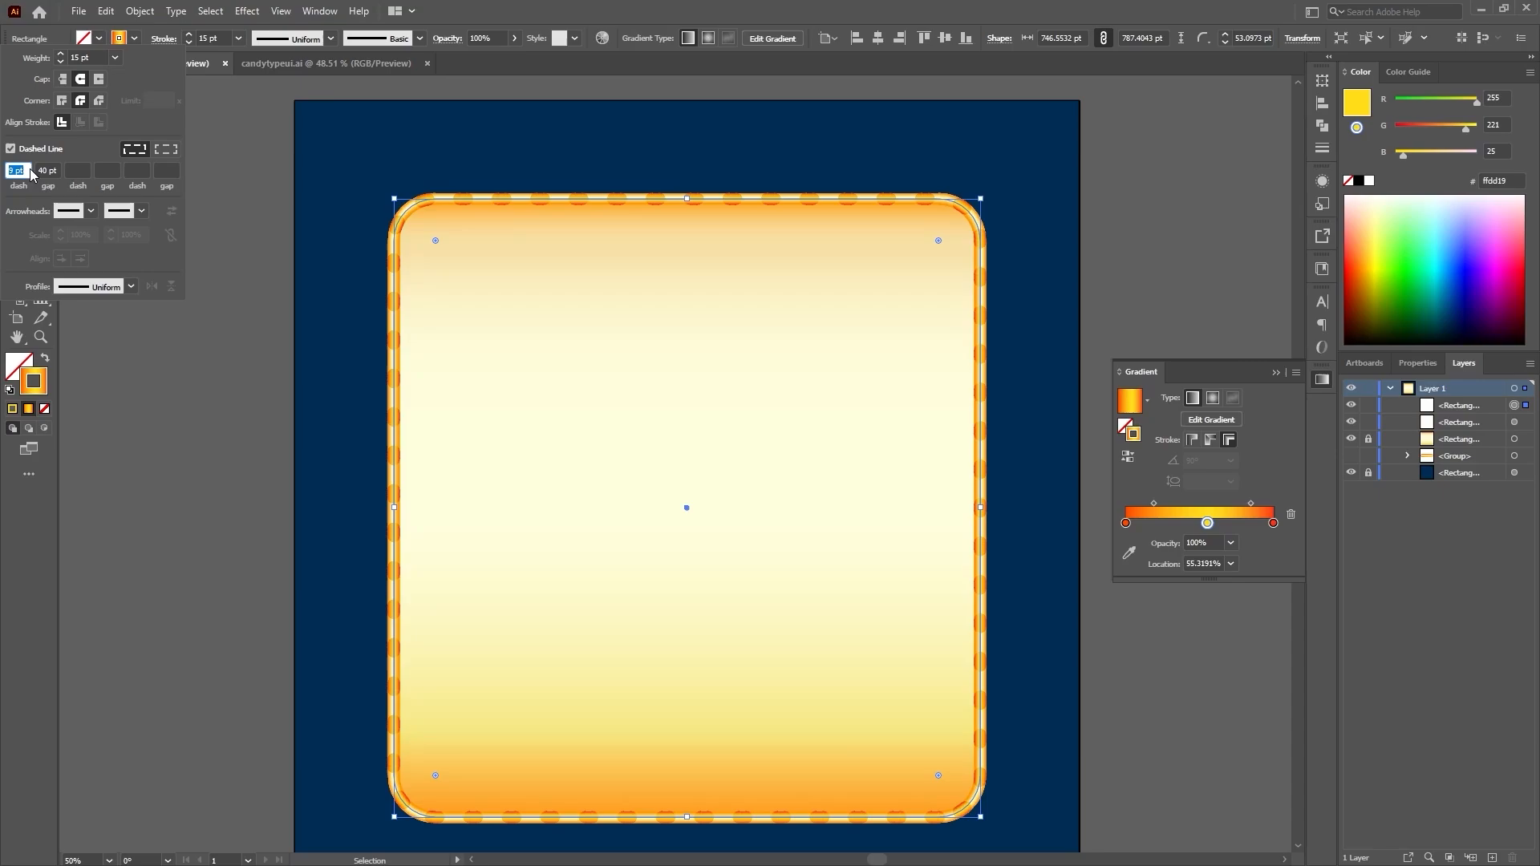
key(Up)
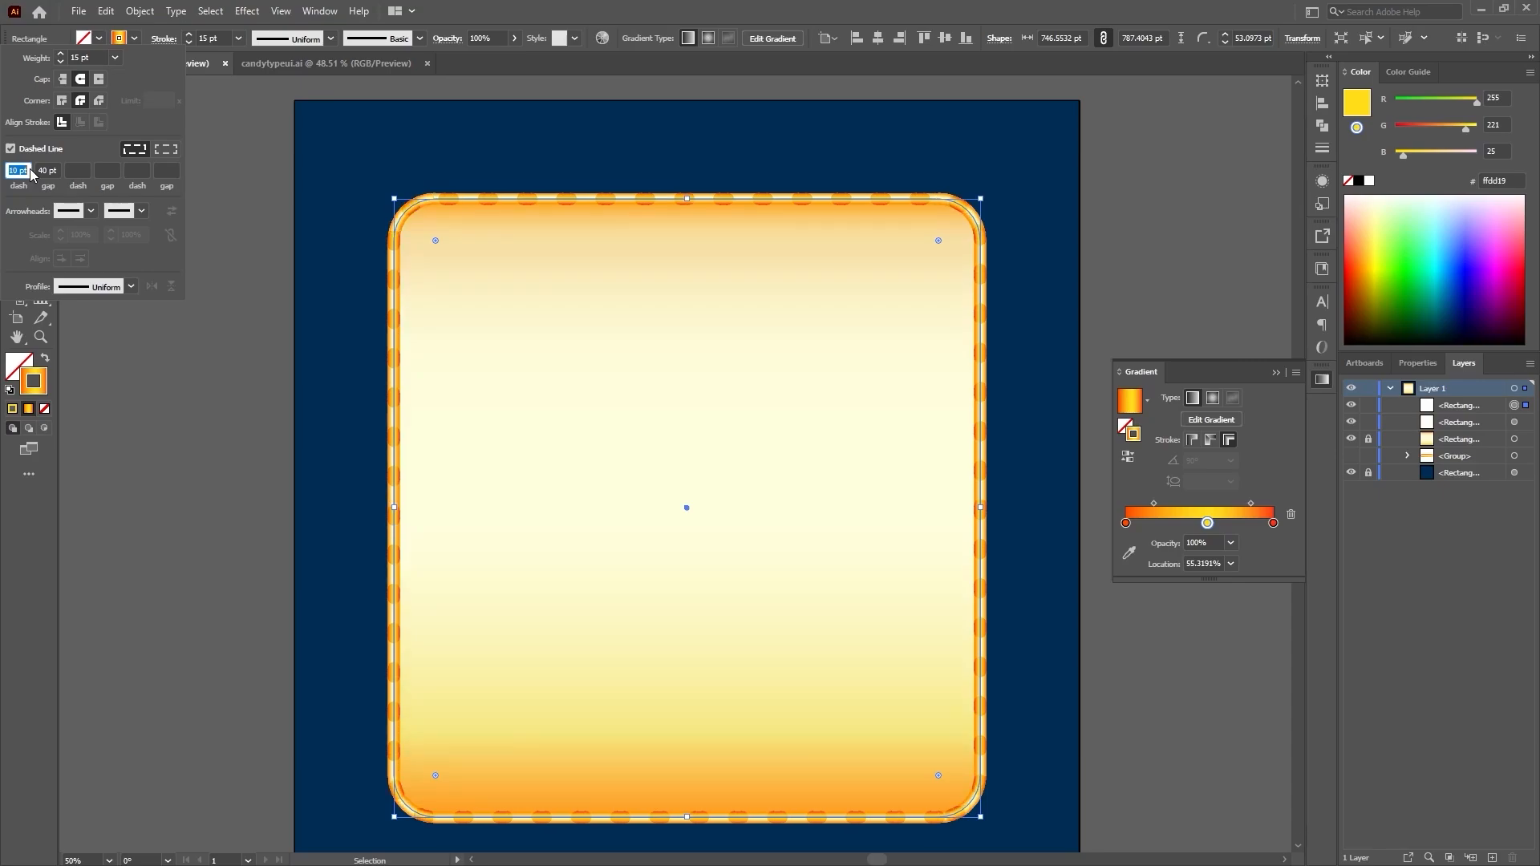
click(299, 287)
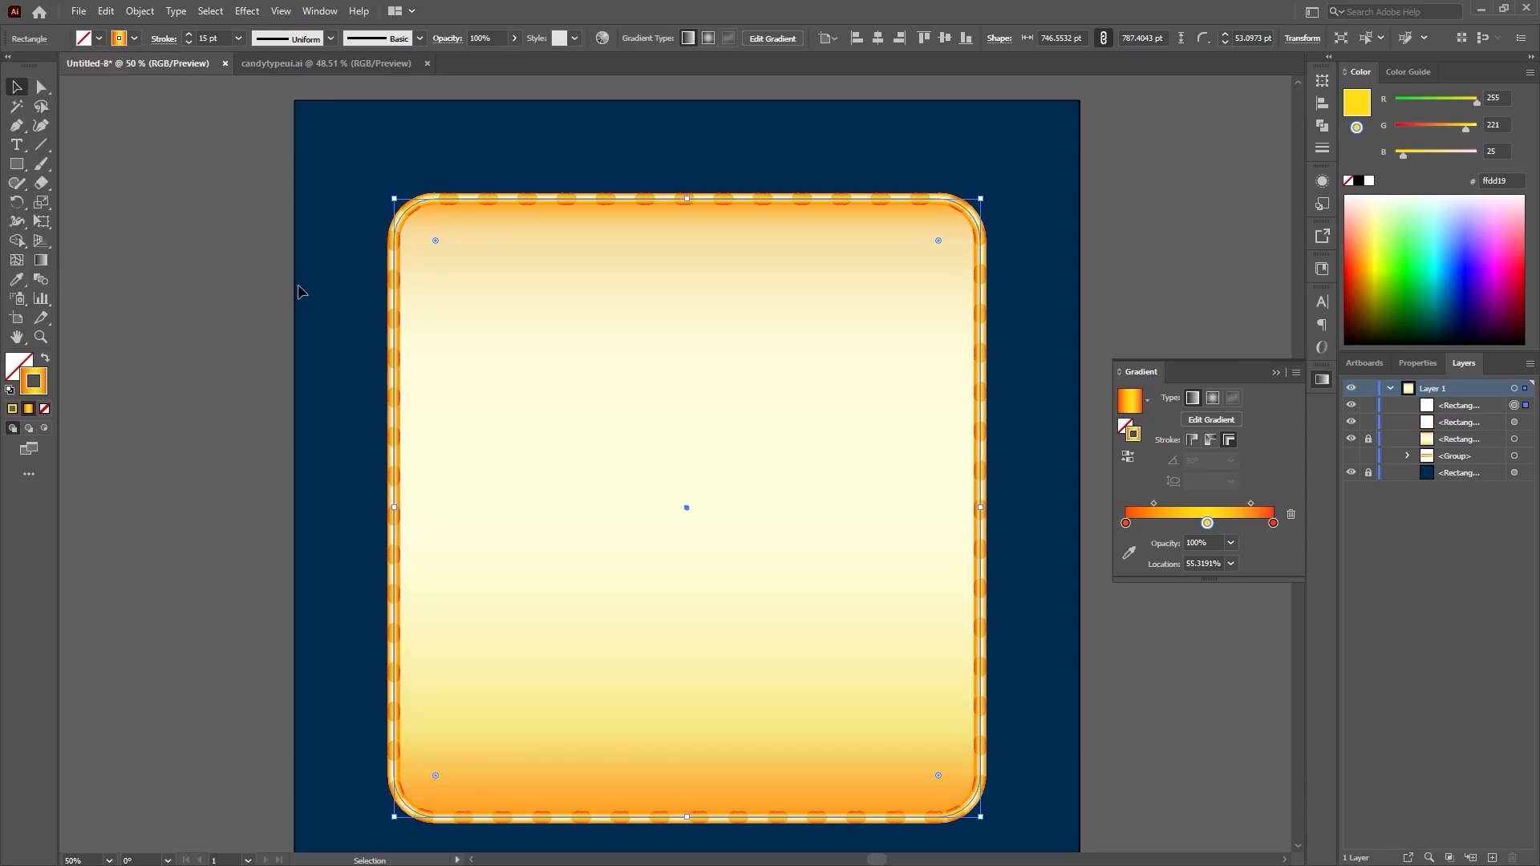
click(236, 300)
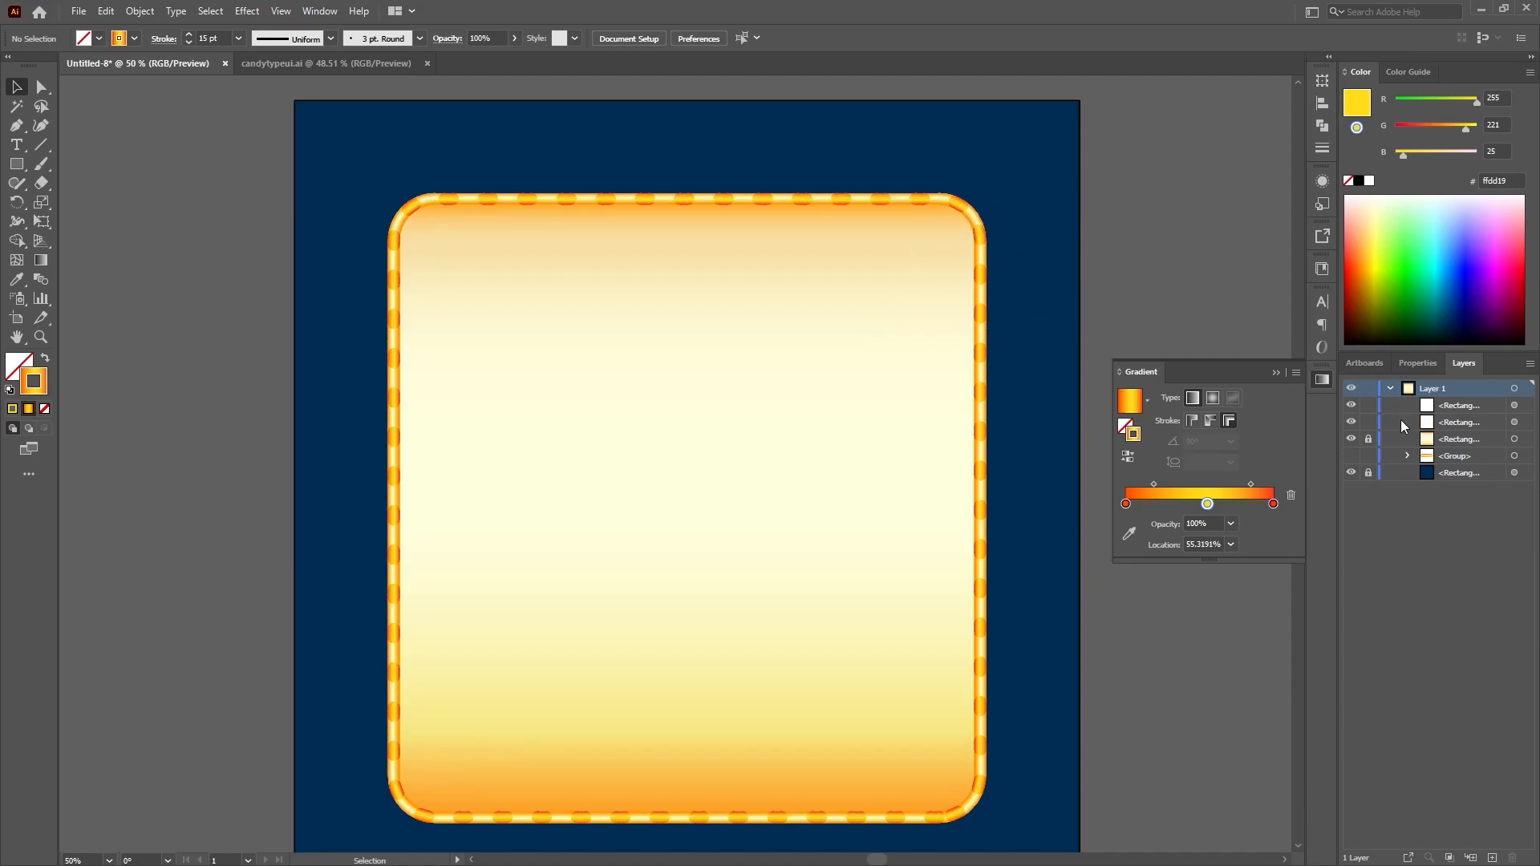
Step: Hide the dashed overlay to check the solid border beneath, try moving that border, and restore both
click(1351, 406)
click(1351, 405)
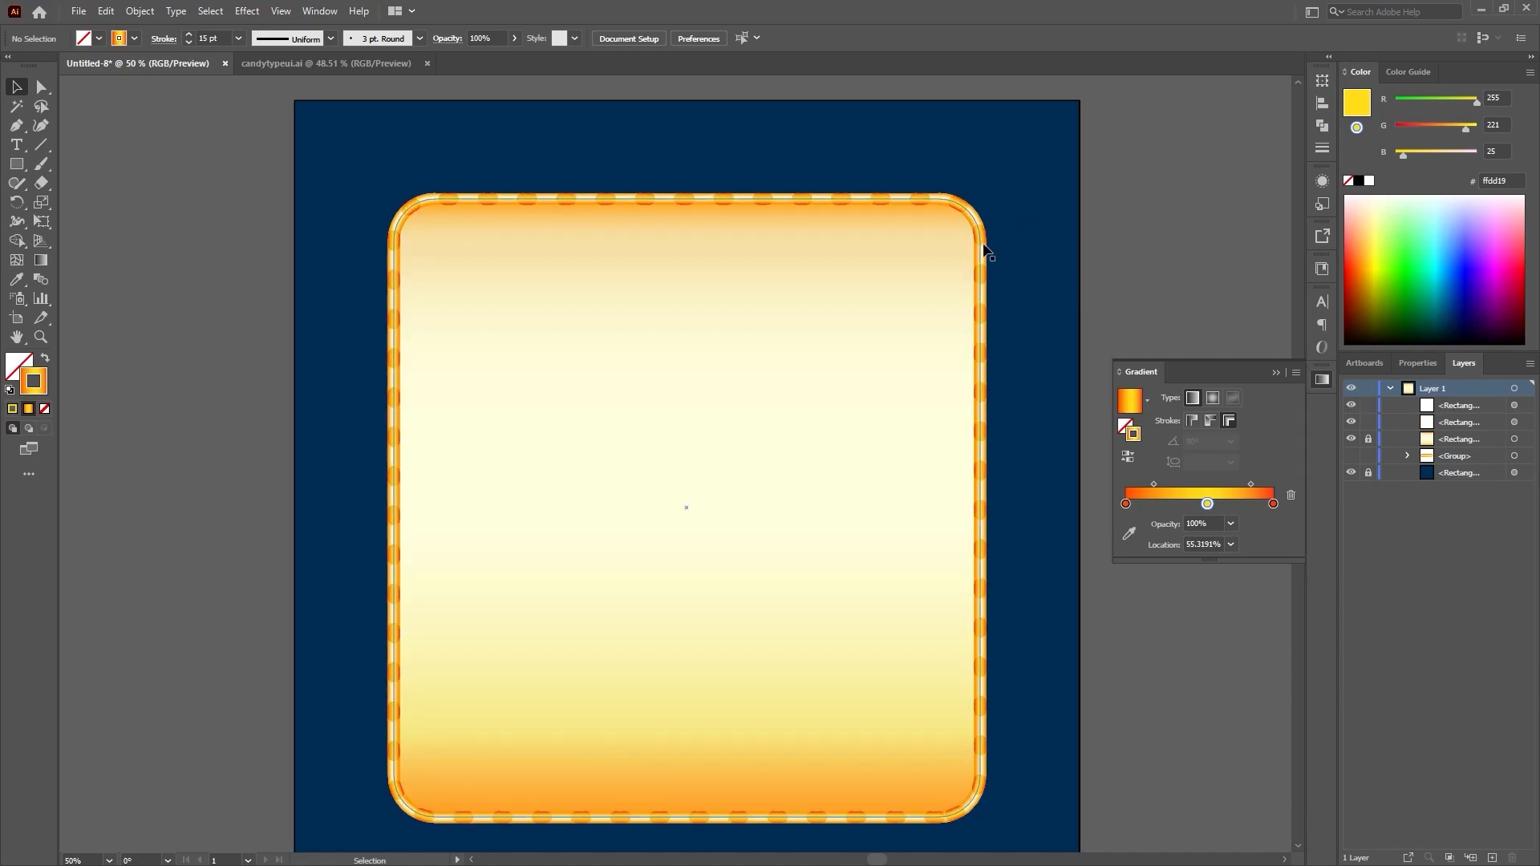
click(1351, 405)
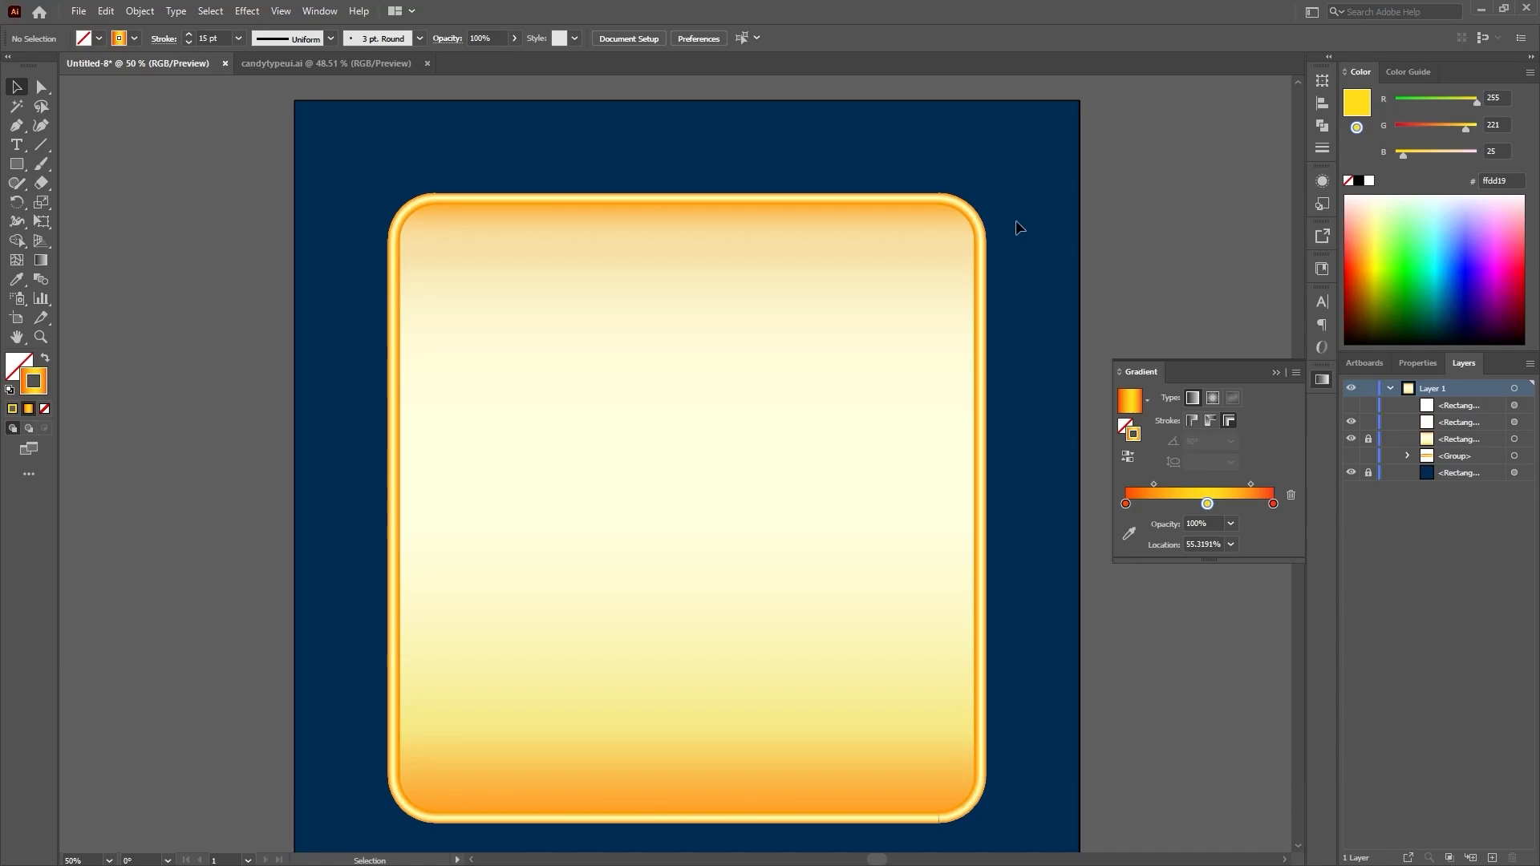
mouse_move(991, 251)
mouse_down()
mouse_move(1065, 291)
mouse_move(1032, 289)
mouse_up()
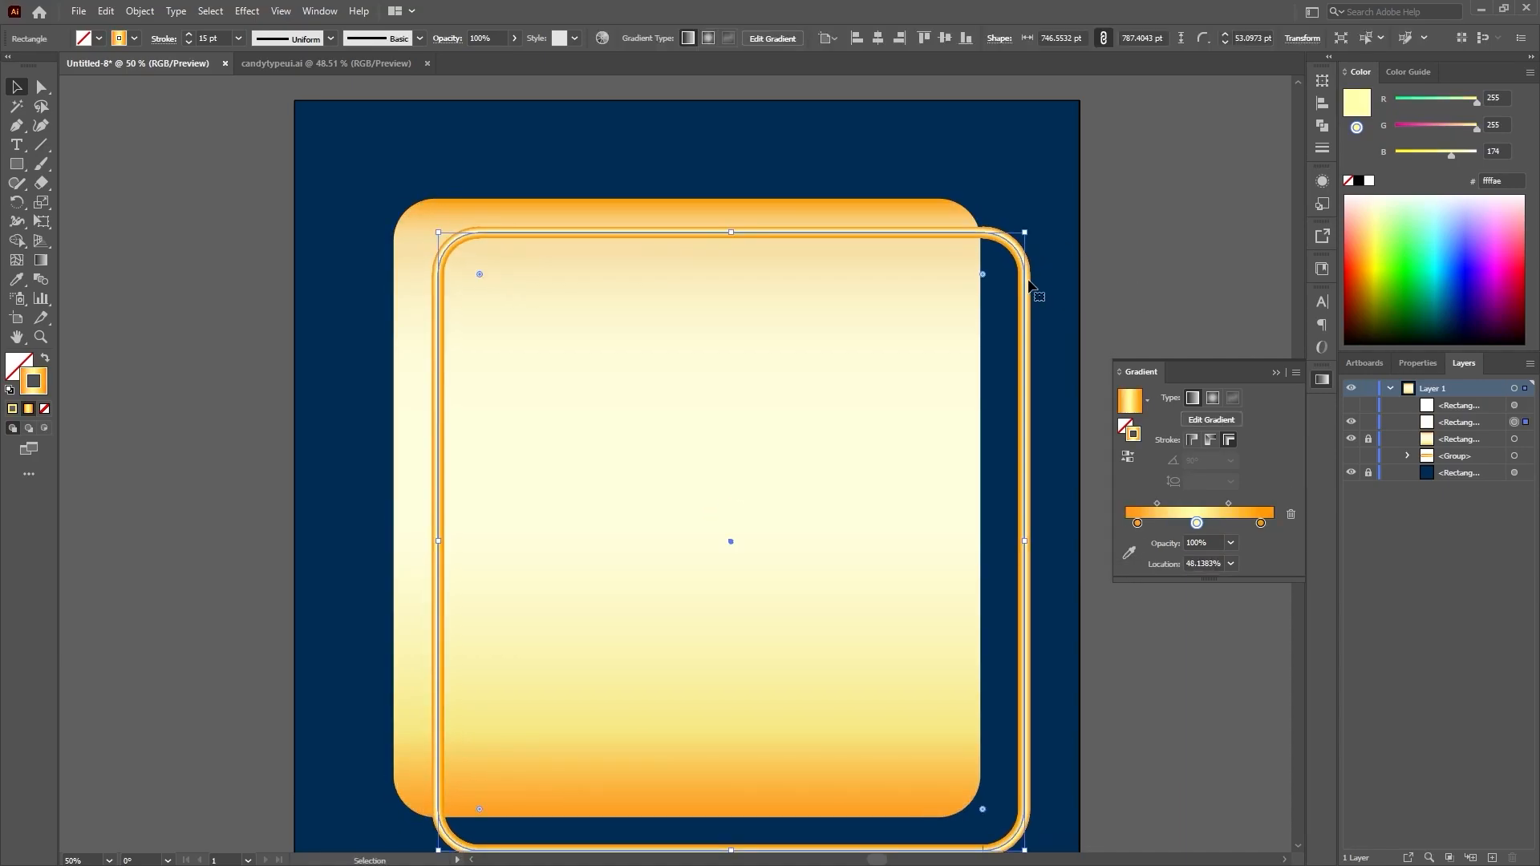
key(ctrl+z)
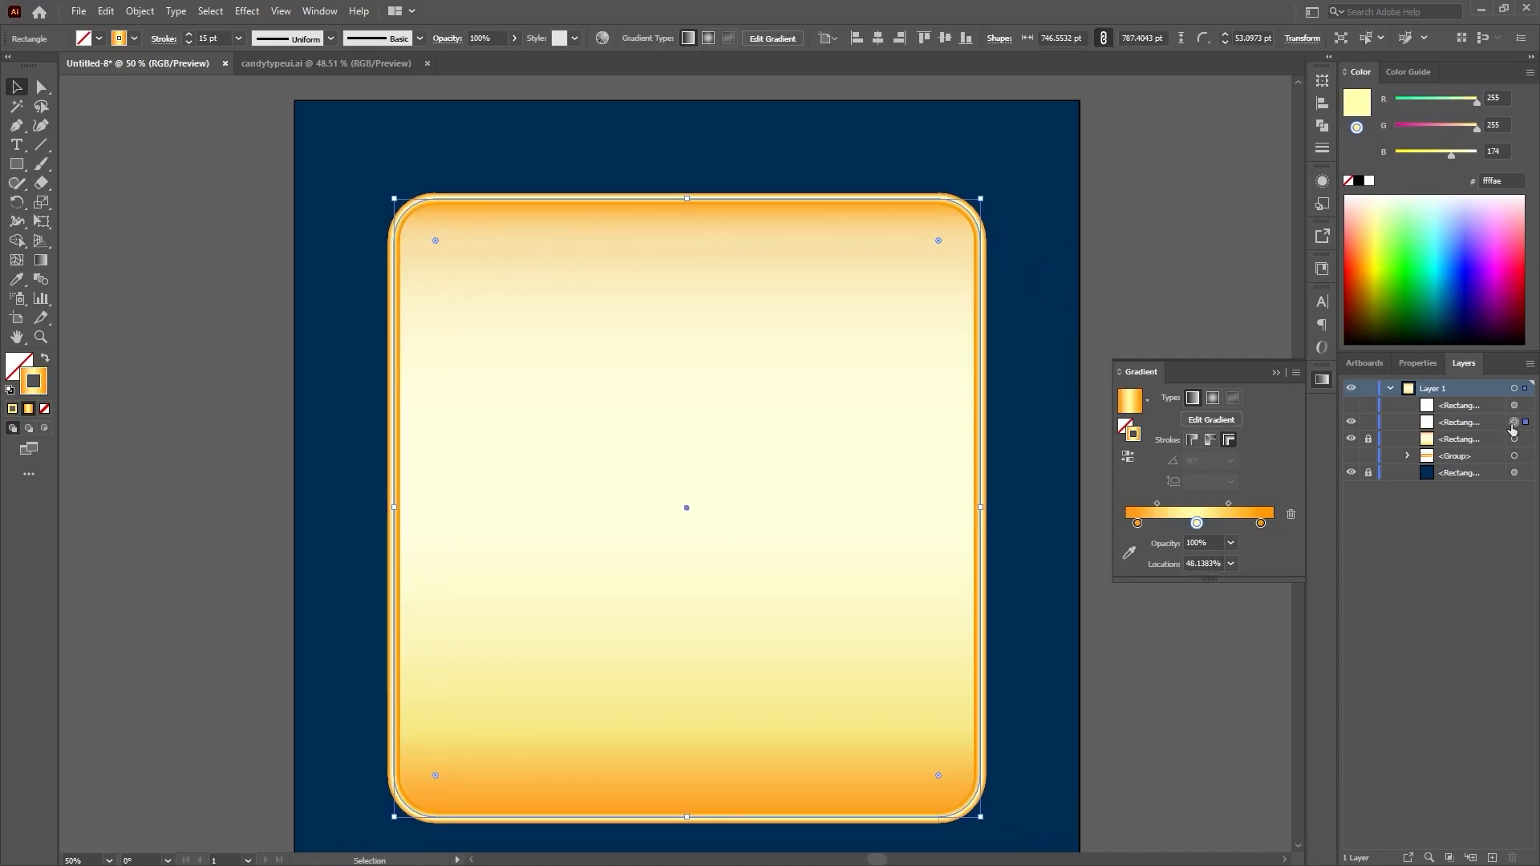
click(1351, 405)
Step: Start a Drop Shadow effect on the solid border beneath the dashed overlay and set its blending mode to Normal
click(1514, 422)
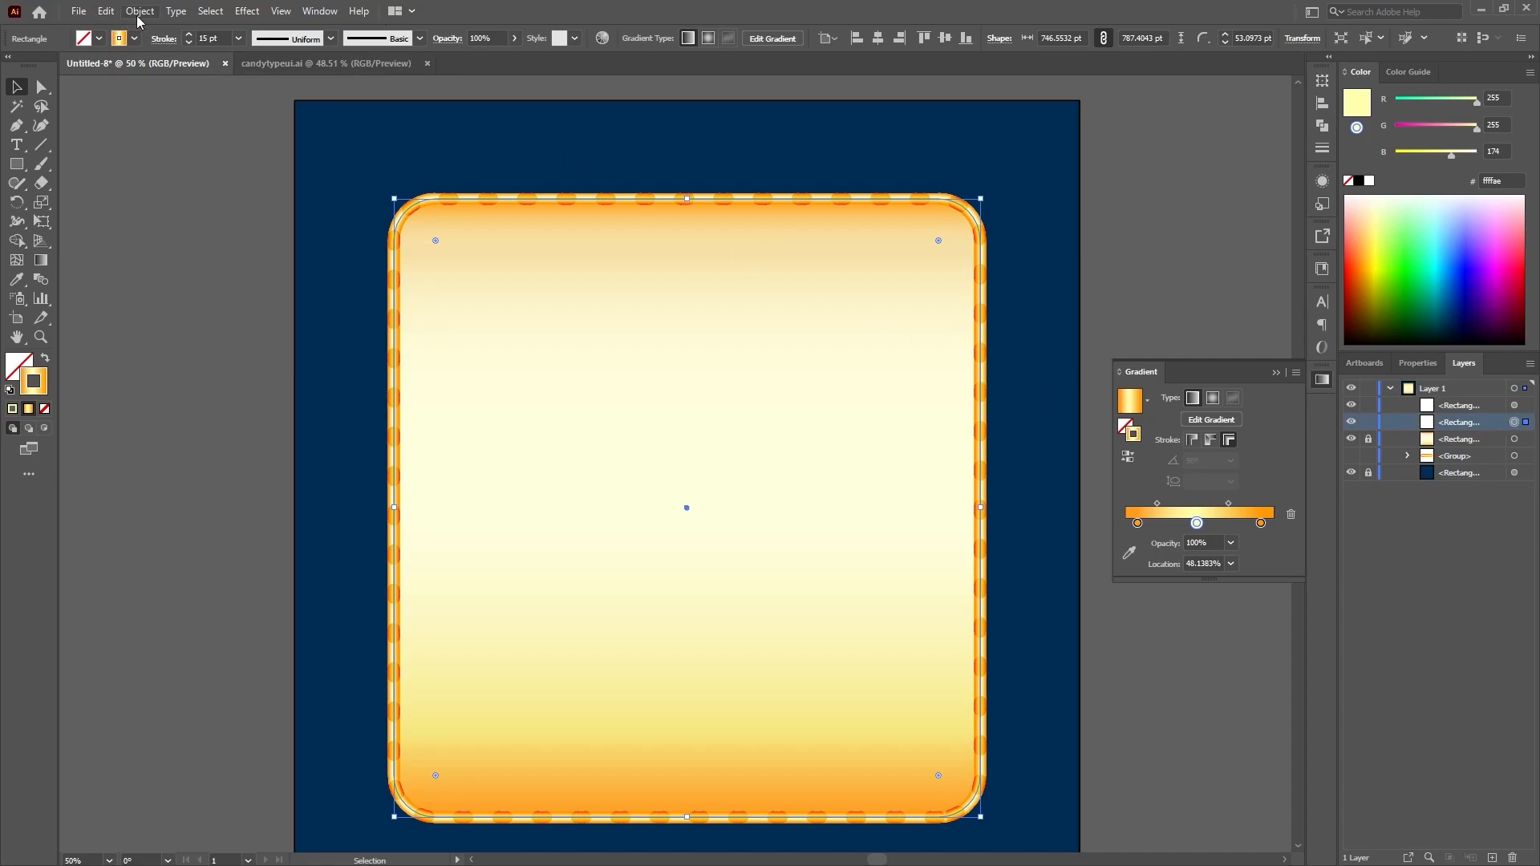
click(246, 10)
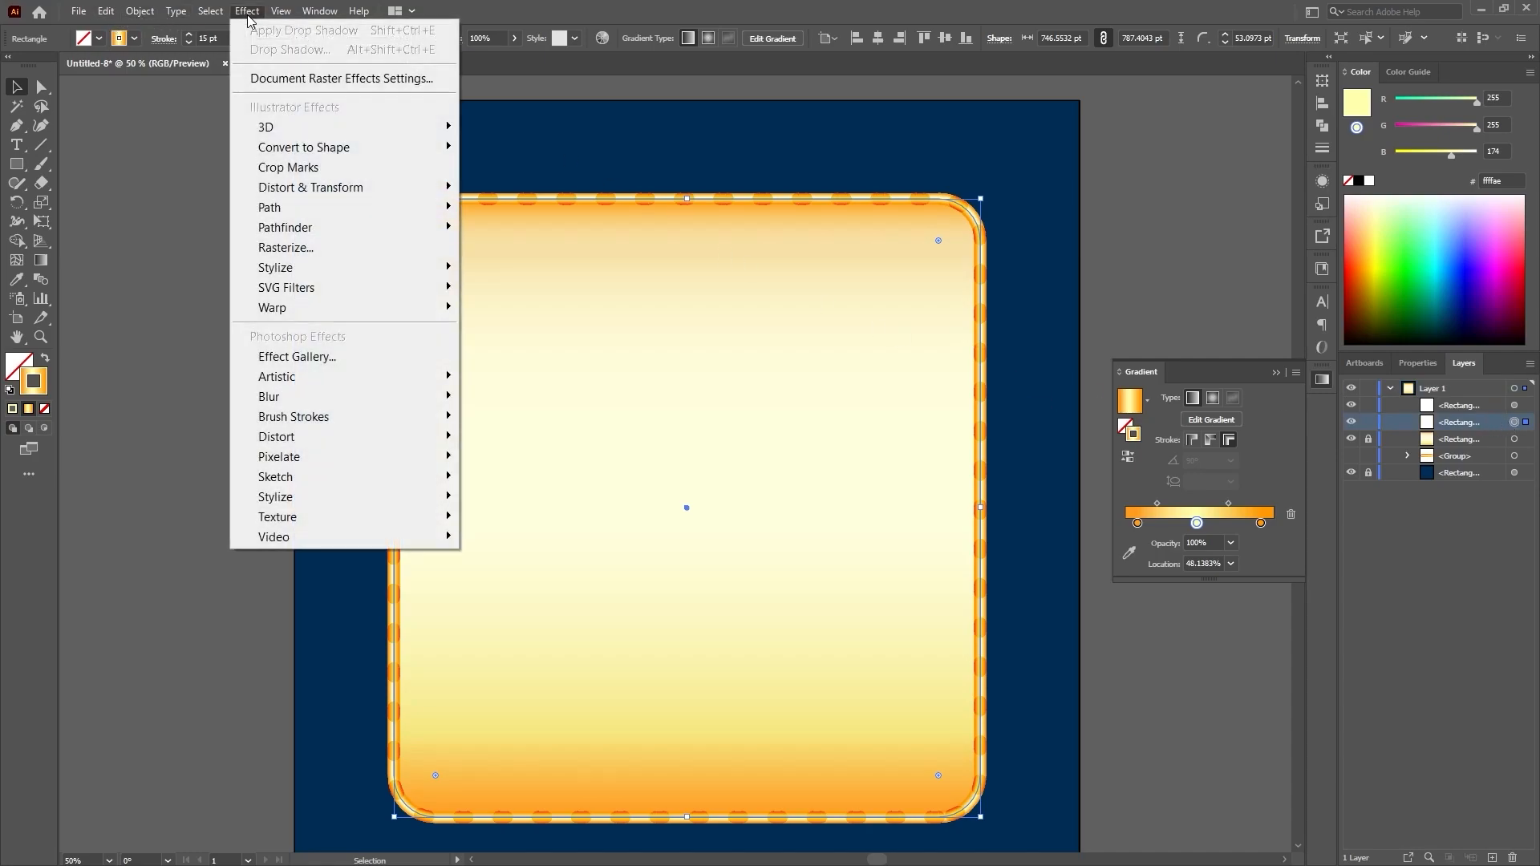
mouse_move(312, 268)
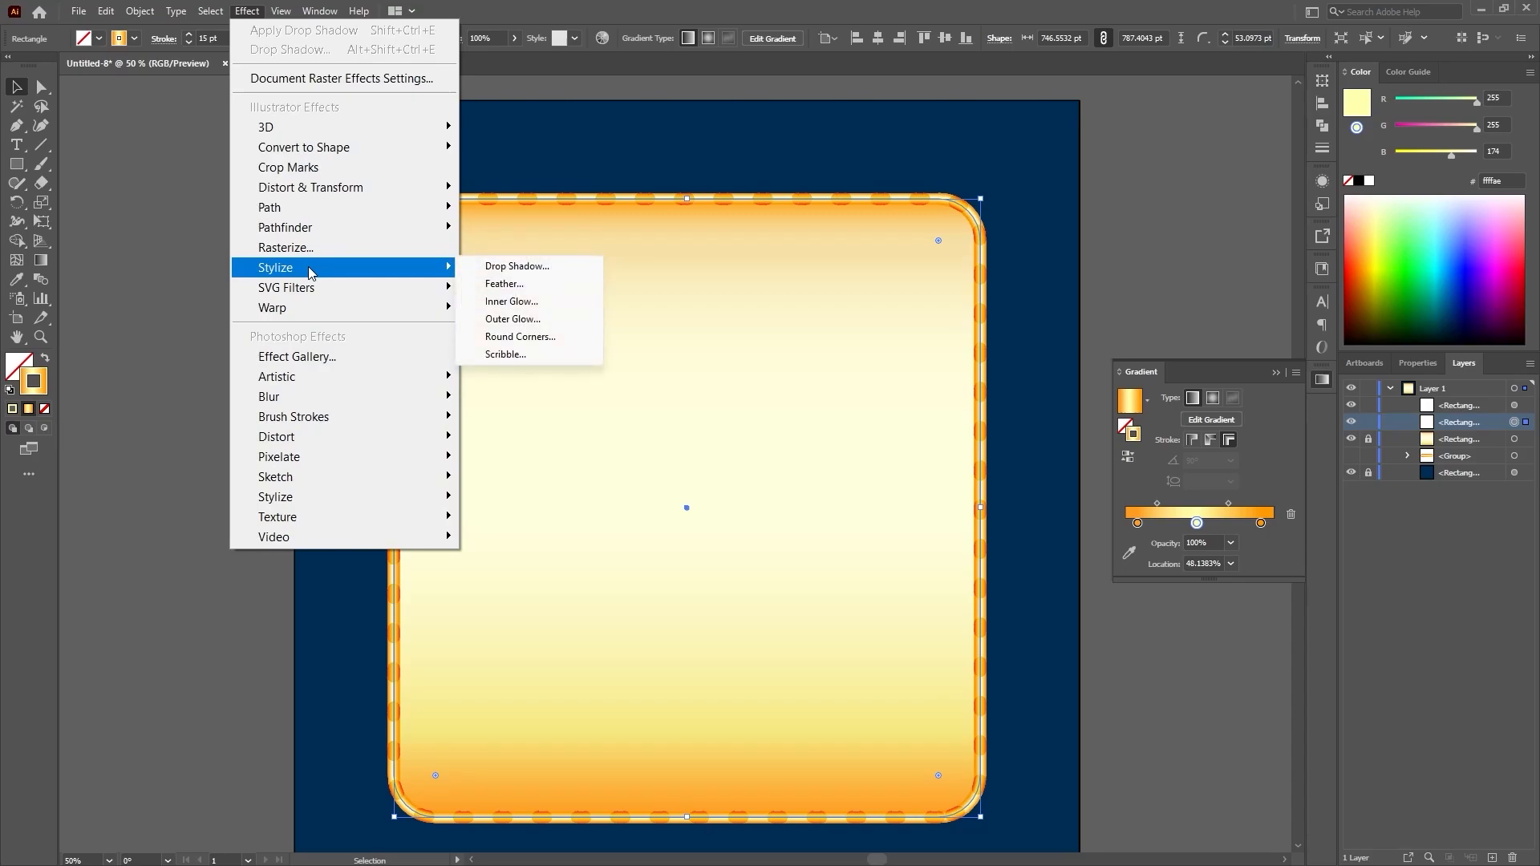
click(495, 271)
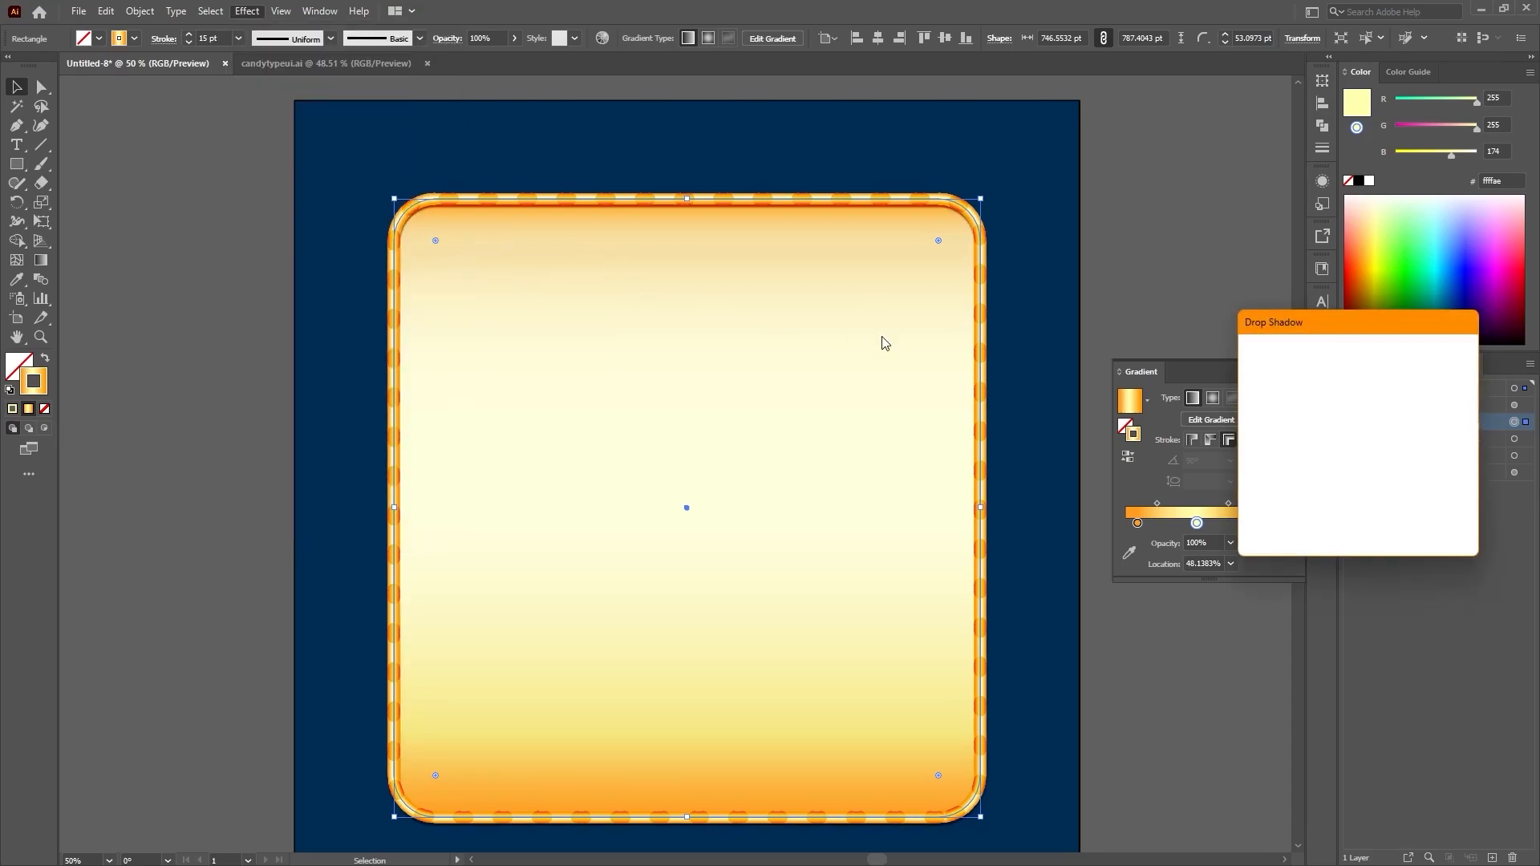
drag(1330, 318, 1215, 326)
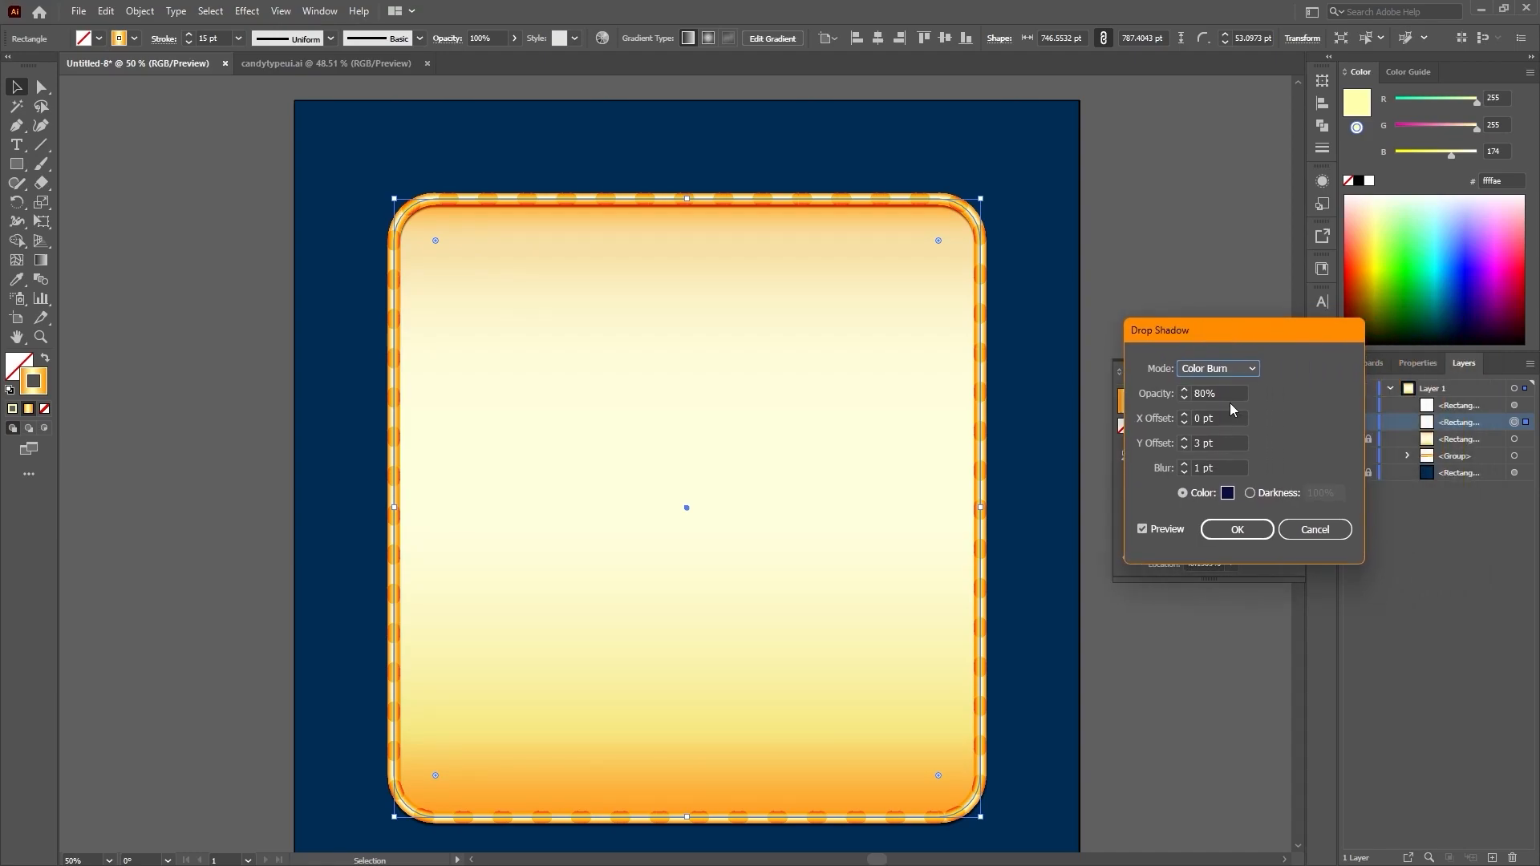
click(1232, 368)
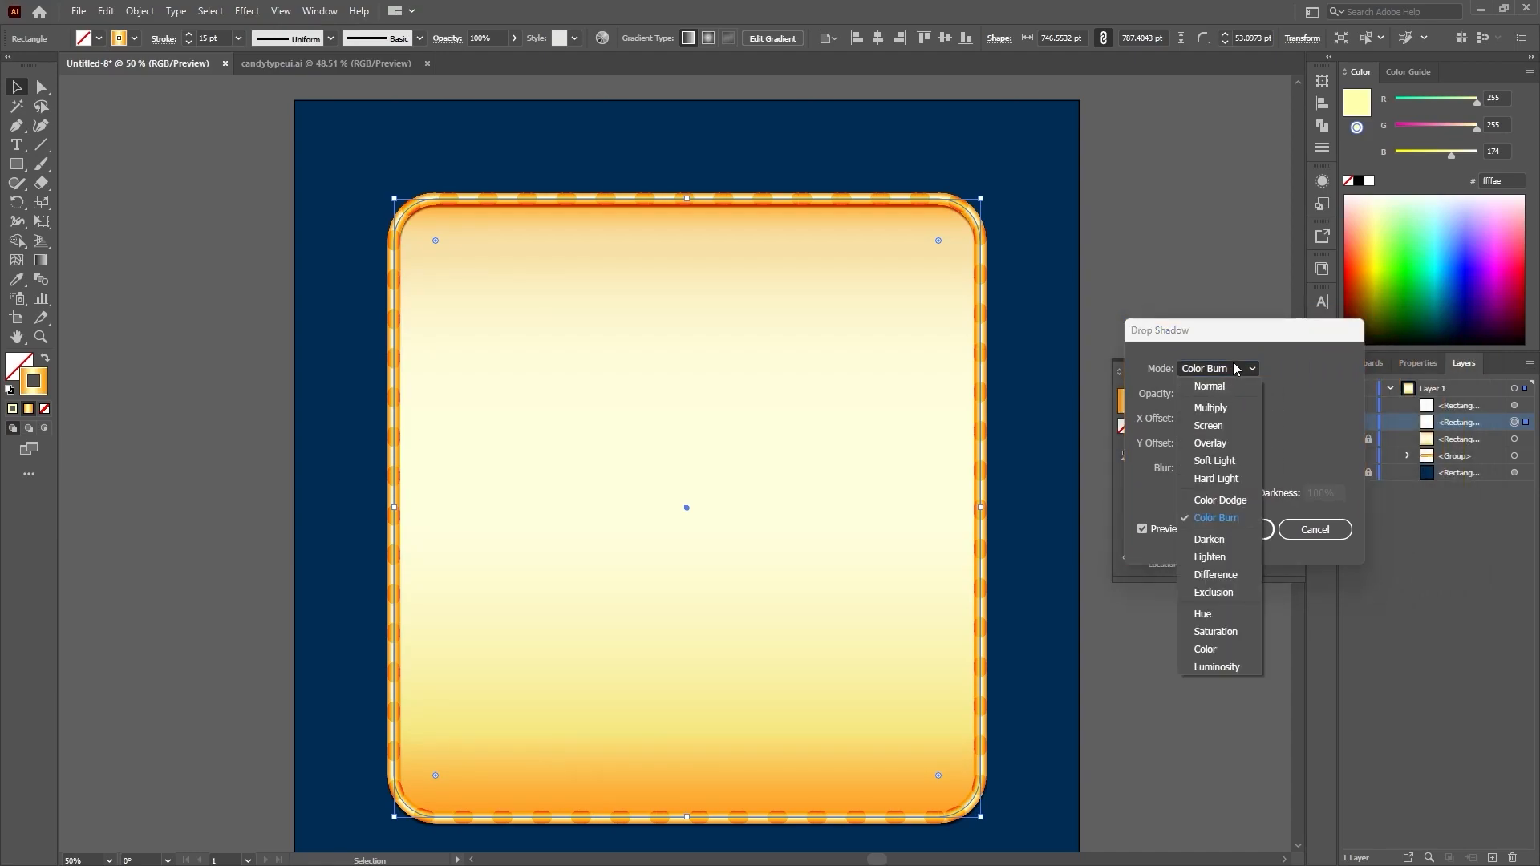
click(1232, 367)
click(1232, 369)
click(1211, 386)
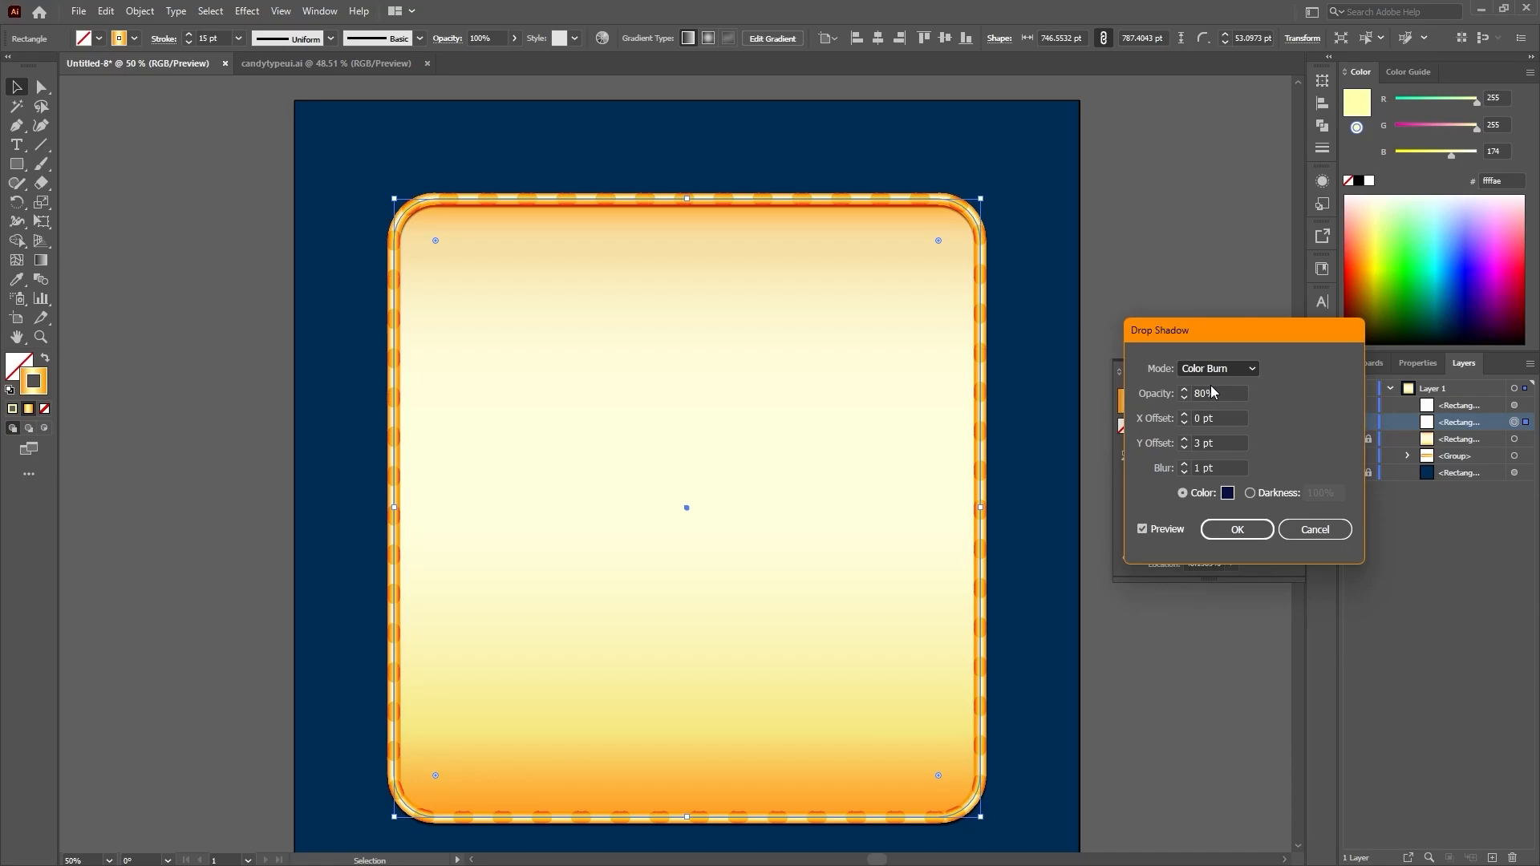
Step: Change the drop shadow's colour to a dark reddish brown, hex 51200b
click(1228, 493)
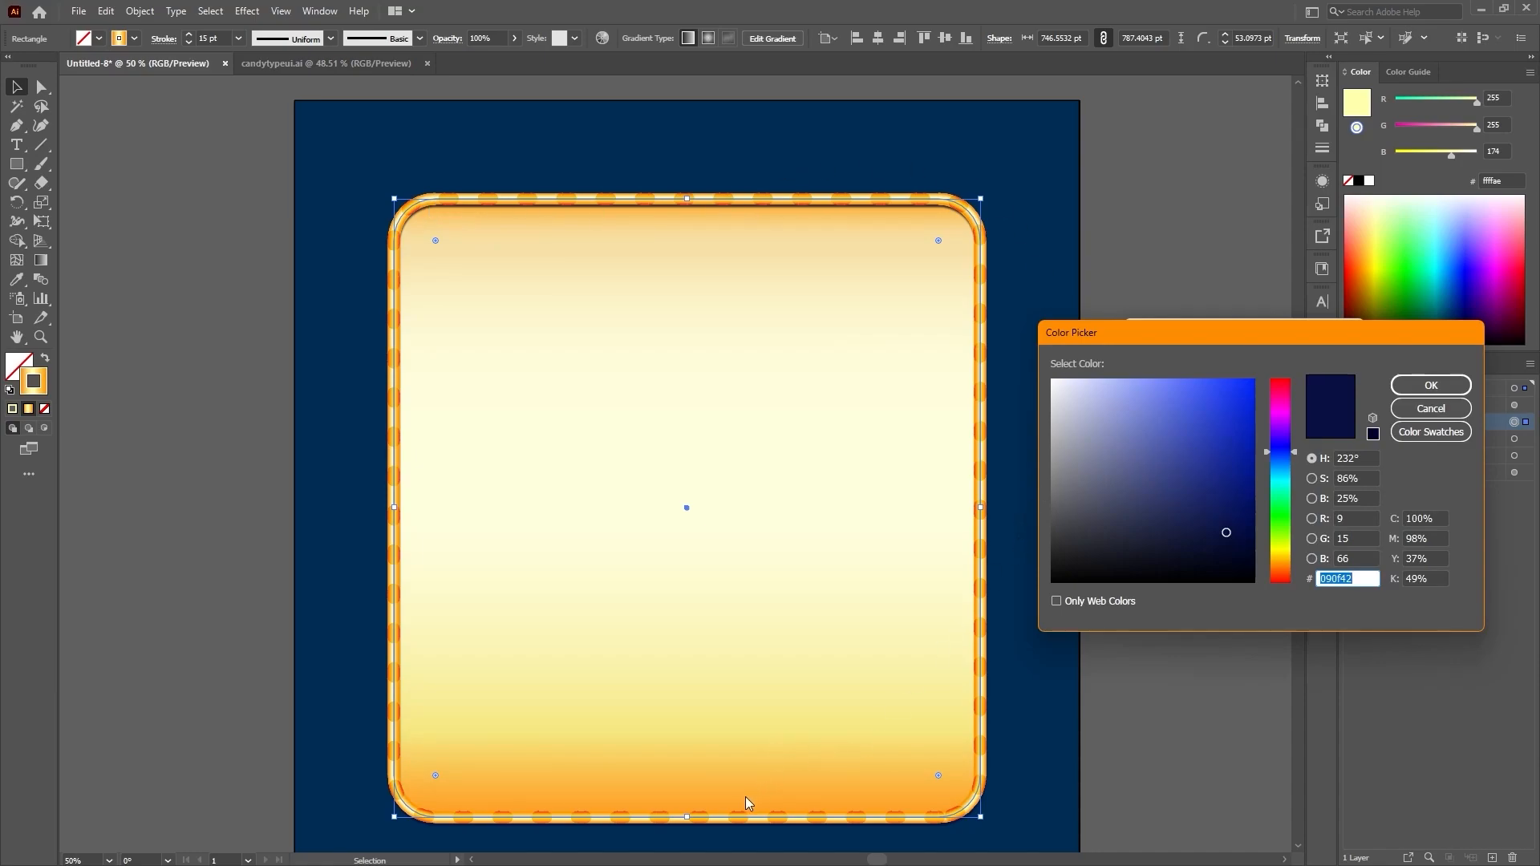
click(1280, 574)
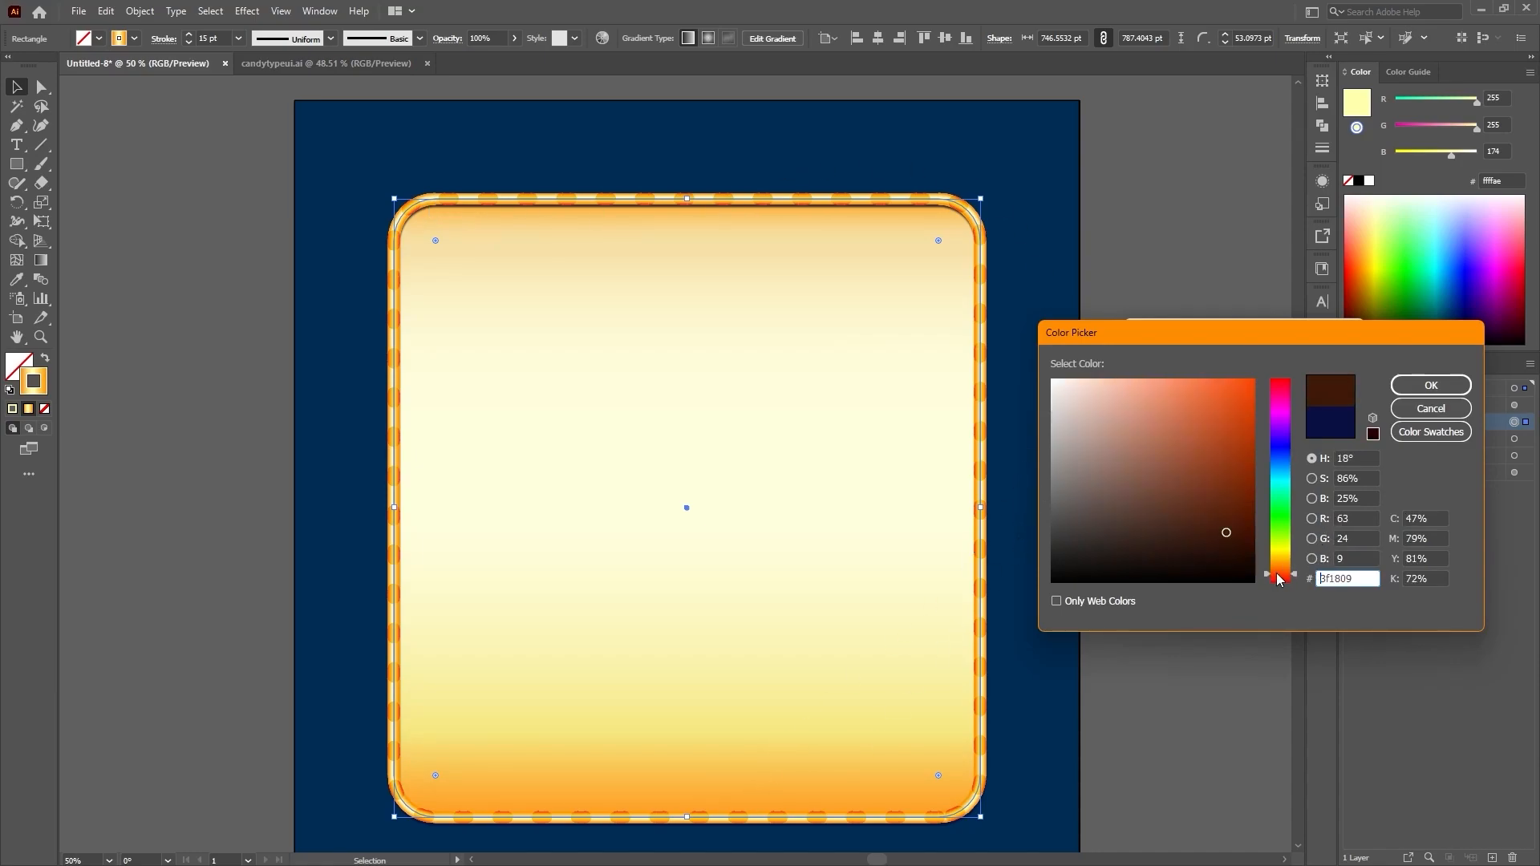
mouse_move(1227, 533)
mouse_down()
mouse_move(1228, 516)
mouse_move(1238, 540)
mouse_move(1228, 518)
mouse_up()
drag(1288, 578, 1283, 574)
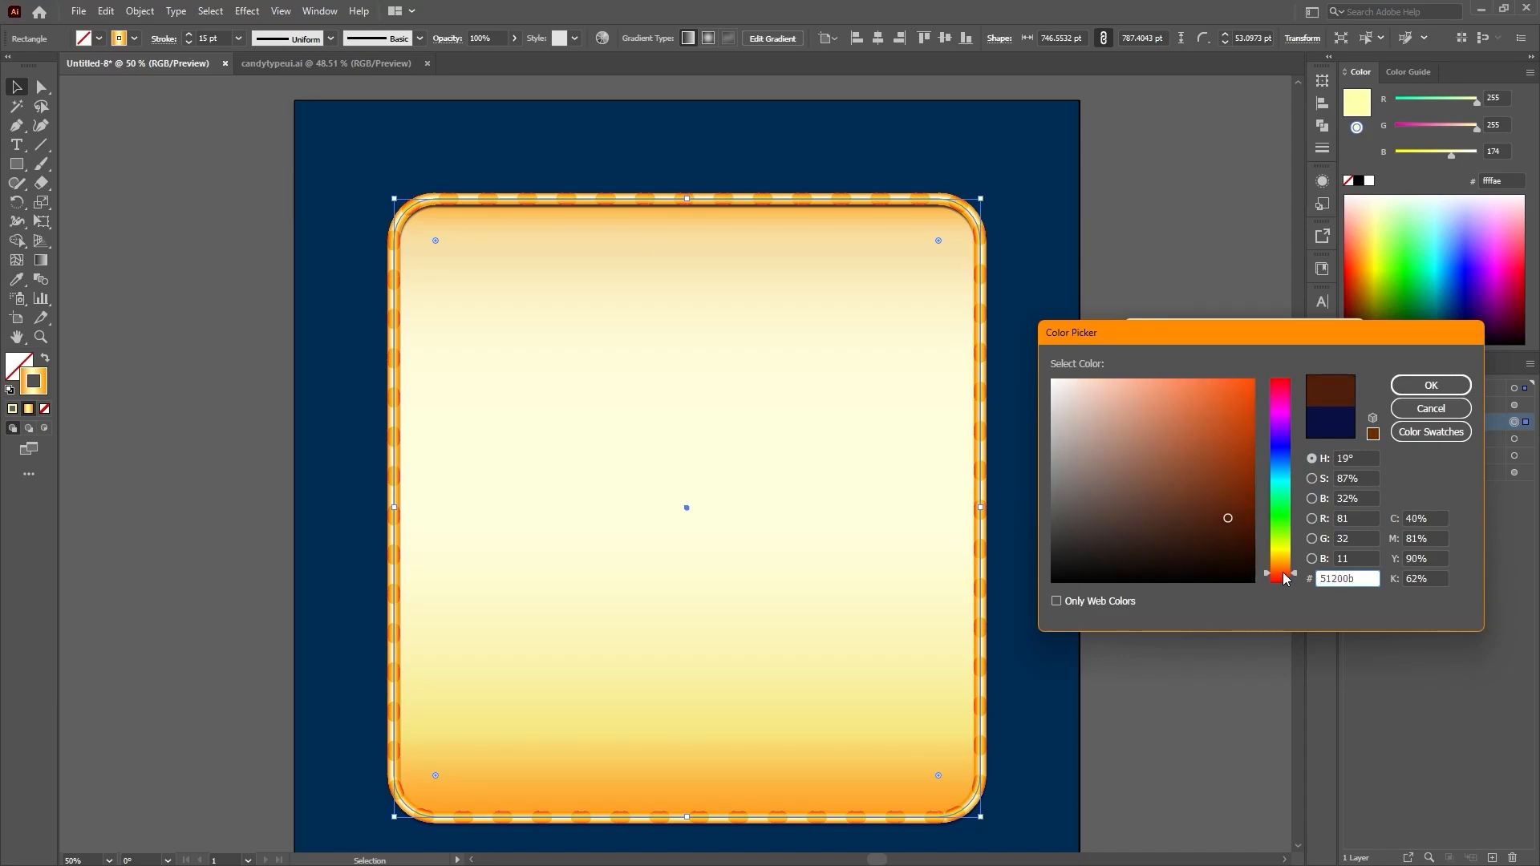
click(1431, 385)
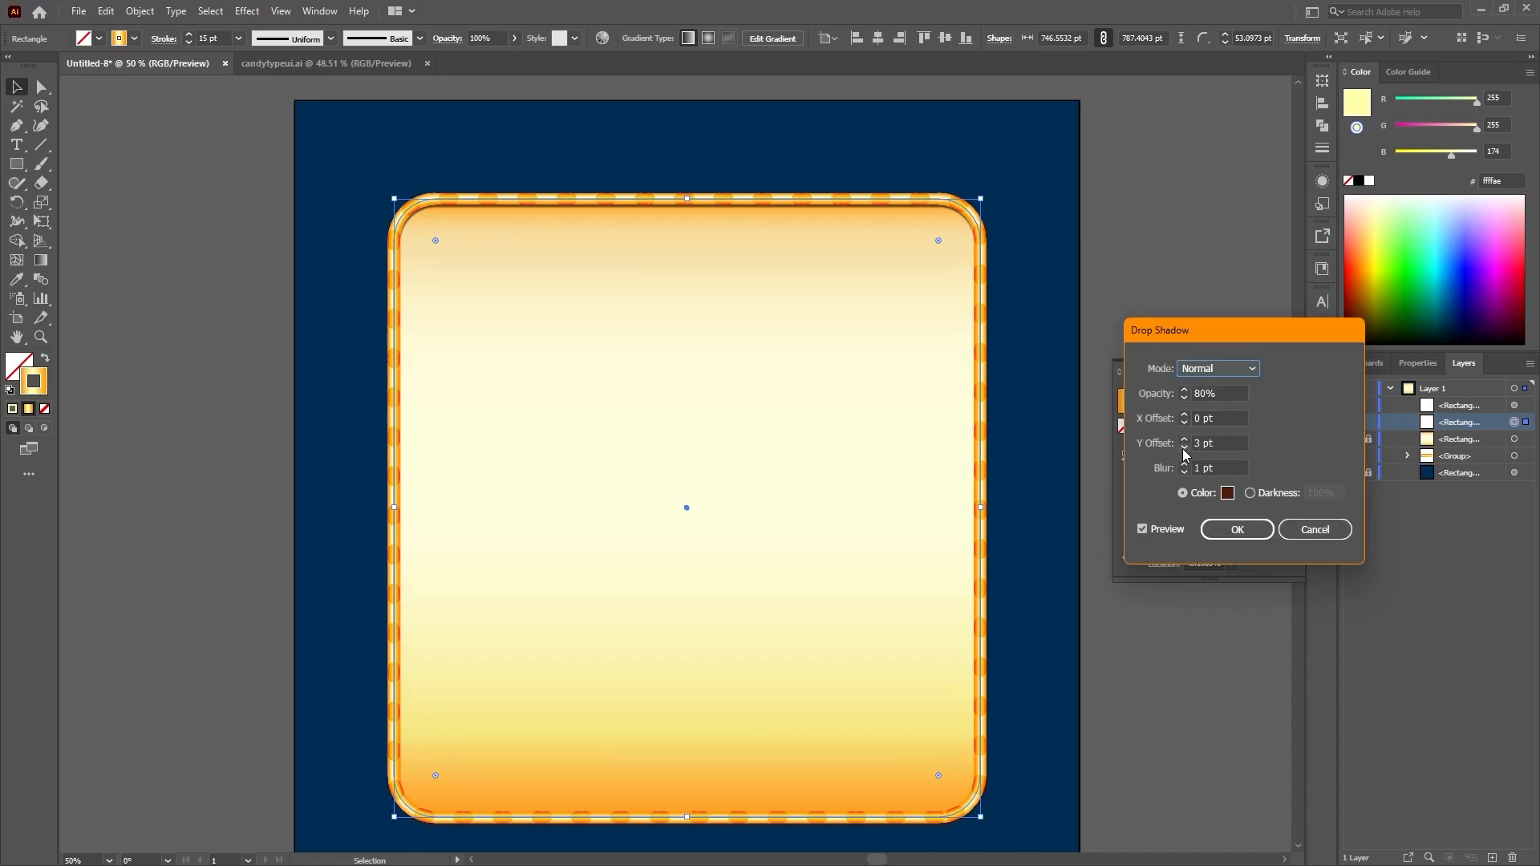
Step: Reduce the drop shadow's Y offset to 0 pt
click(1184, 447)
click(1184, 448)
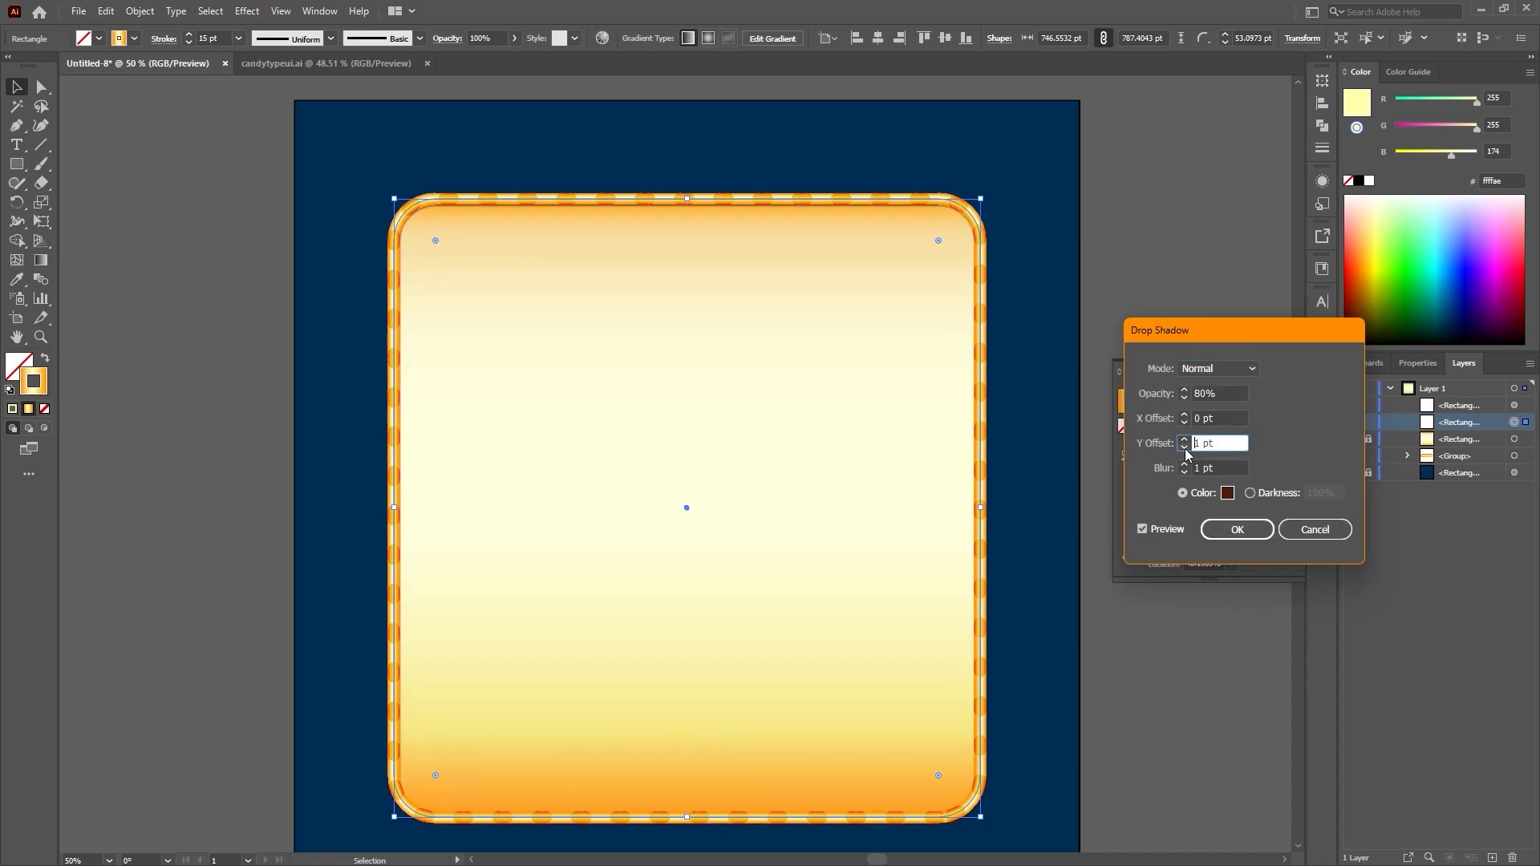
click(1185, 448)
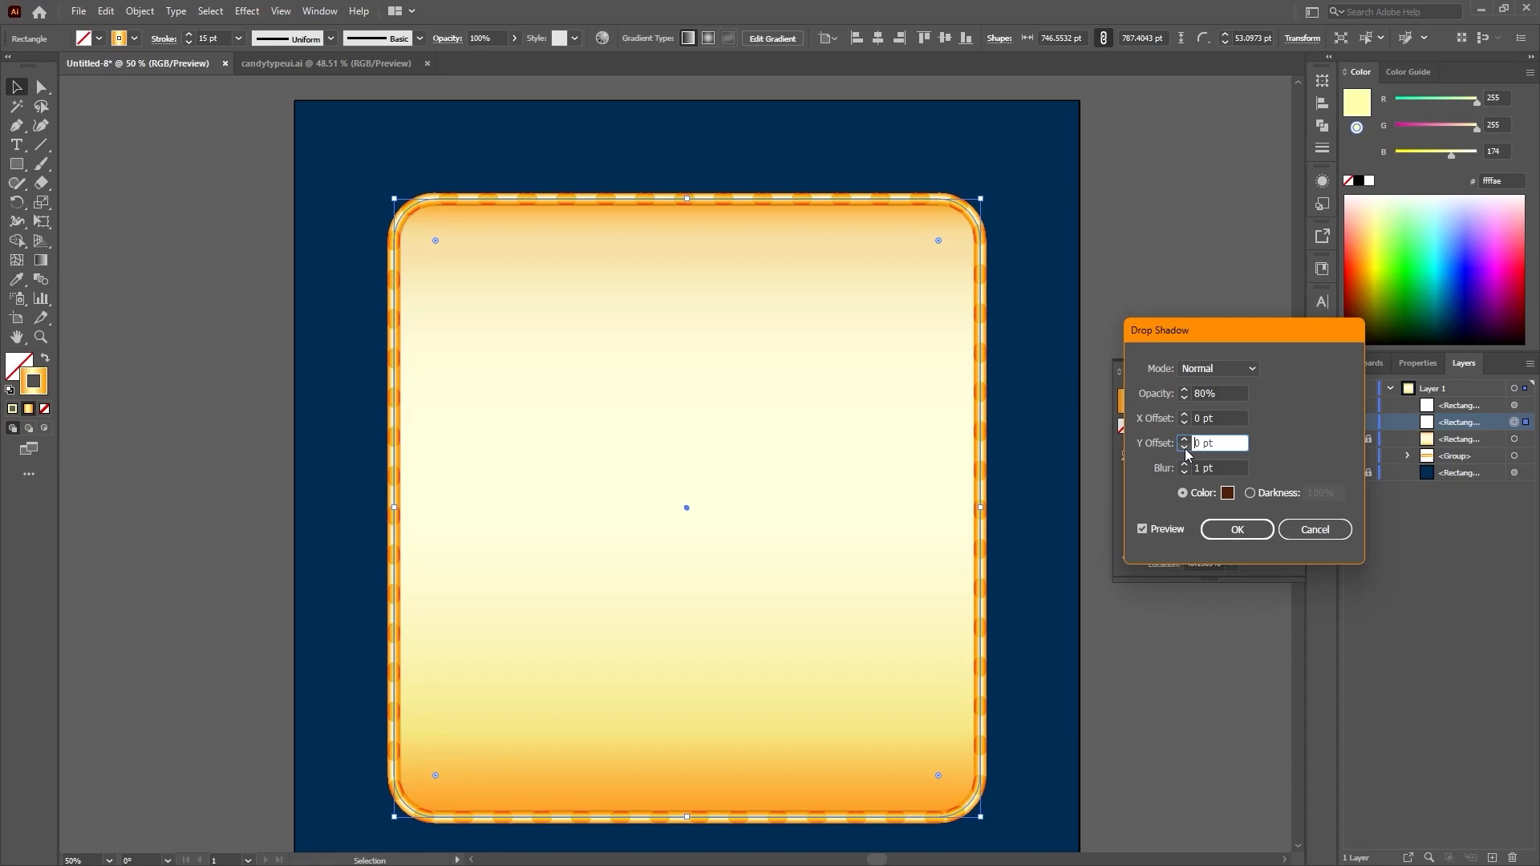
Step: Raise the drop shadow's blur to 10 pt, keep the Normal blending mode, apply the effect and deselect the border
click(1184, 464)
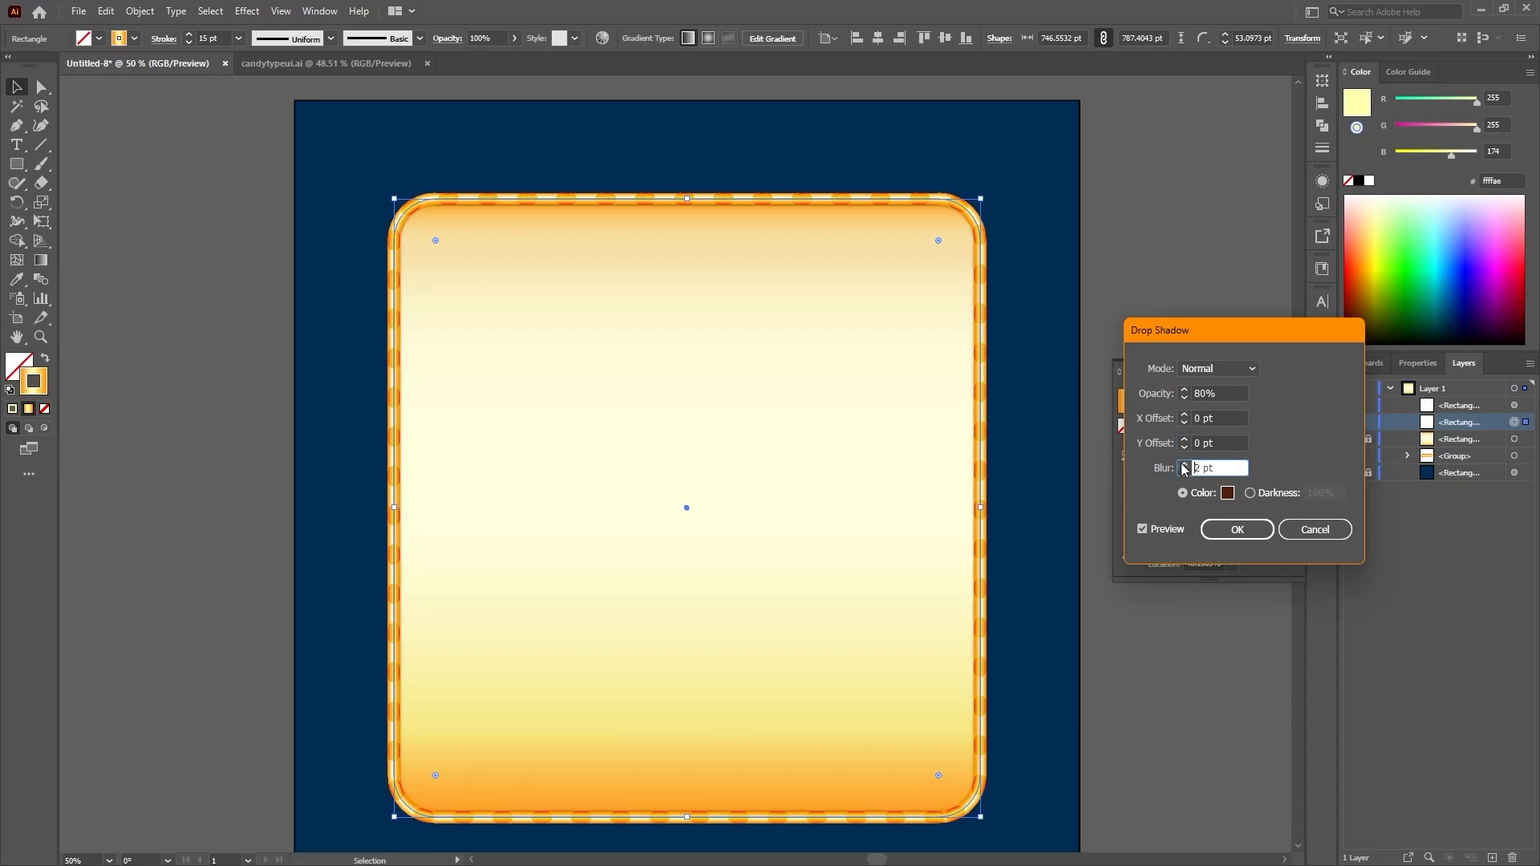
click(1184, 464)
click(1184, 465)
click(1184, 465)
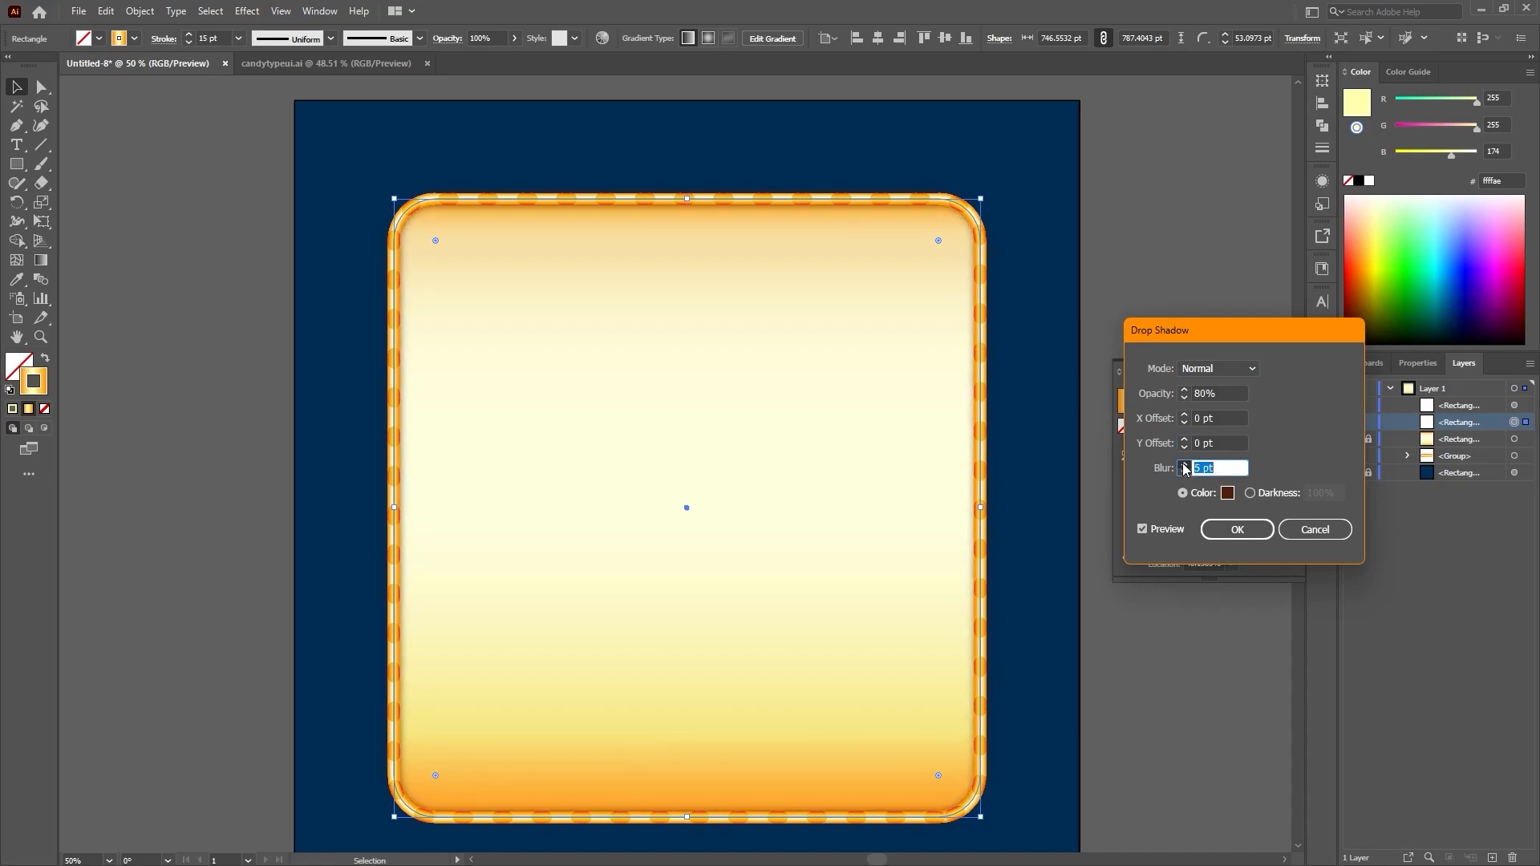
click(1184, 464)
click(1184, 464)
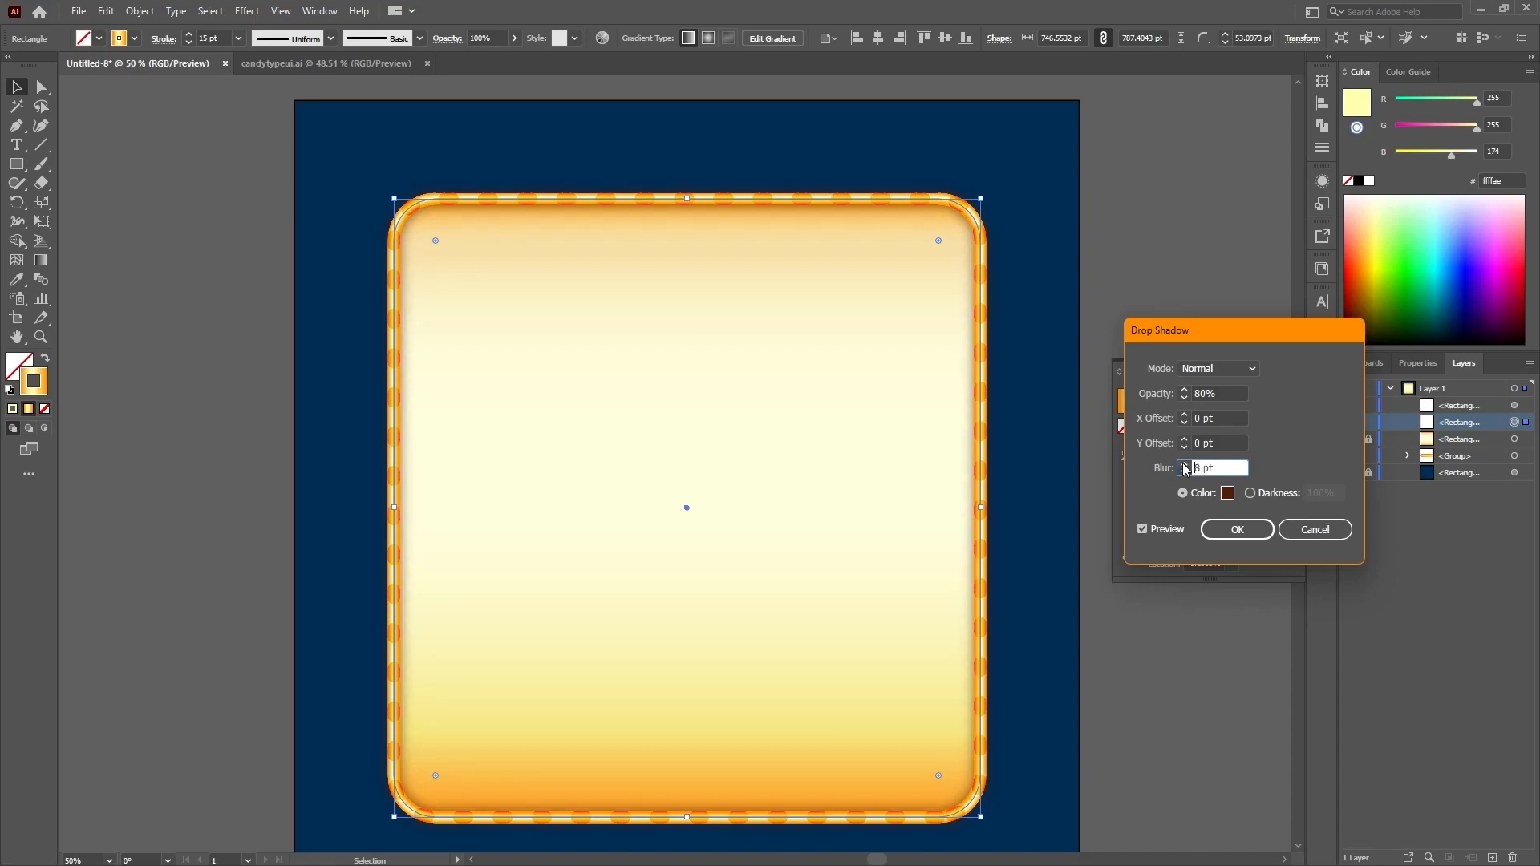
click(1185, 465)
click(1184, 464)
click(1184, 464)
click(1184, 465)
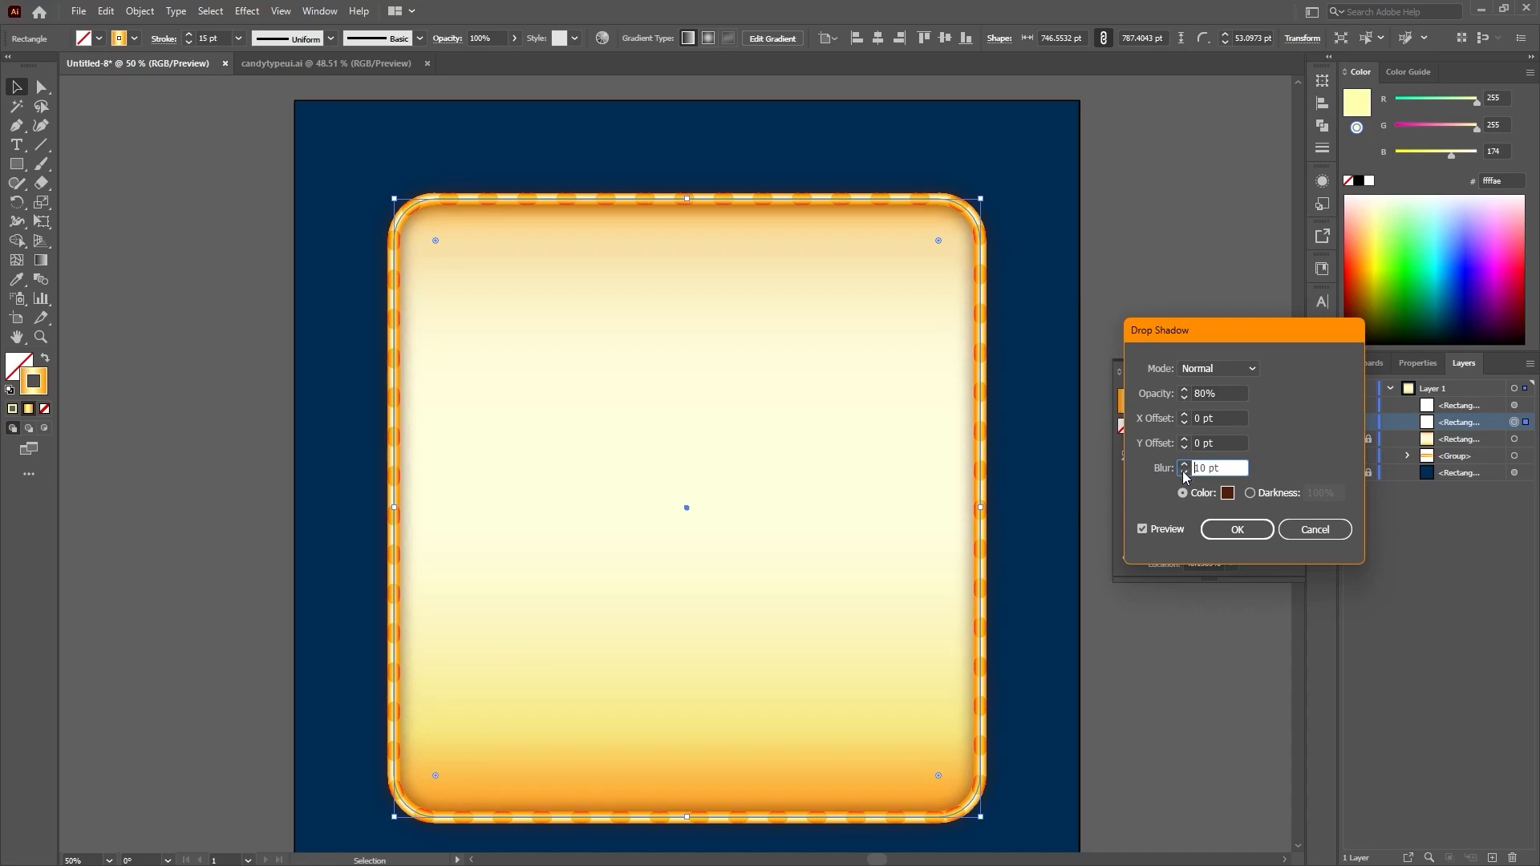
click(1236, 366)
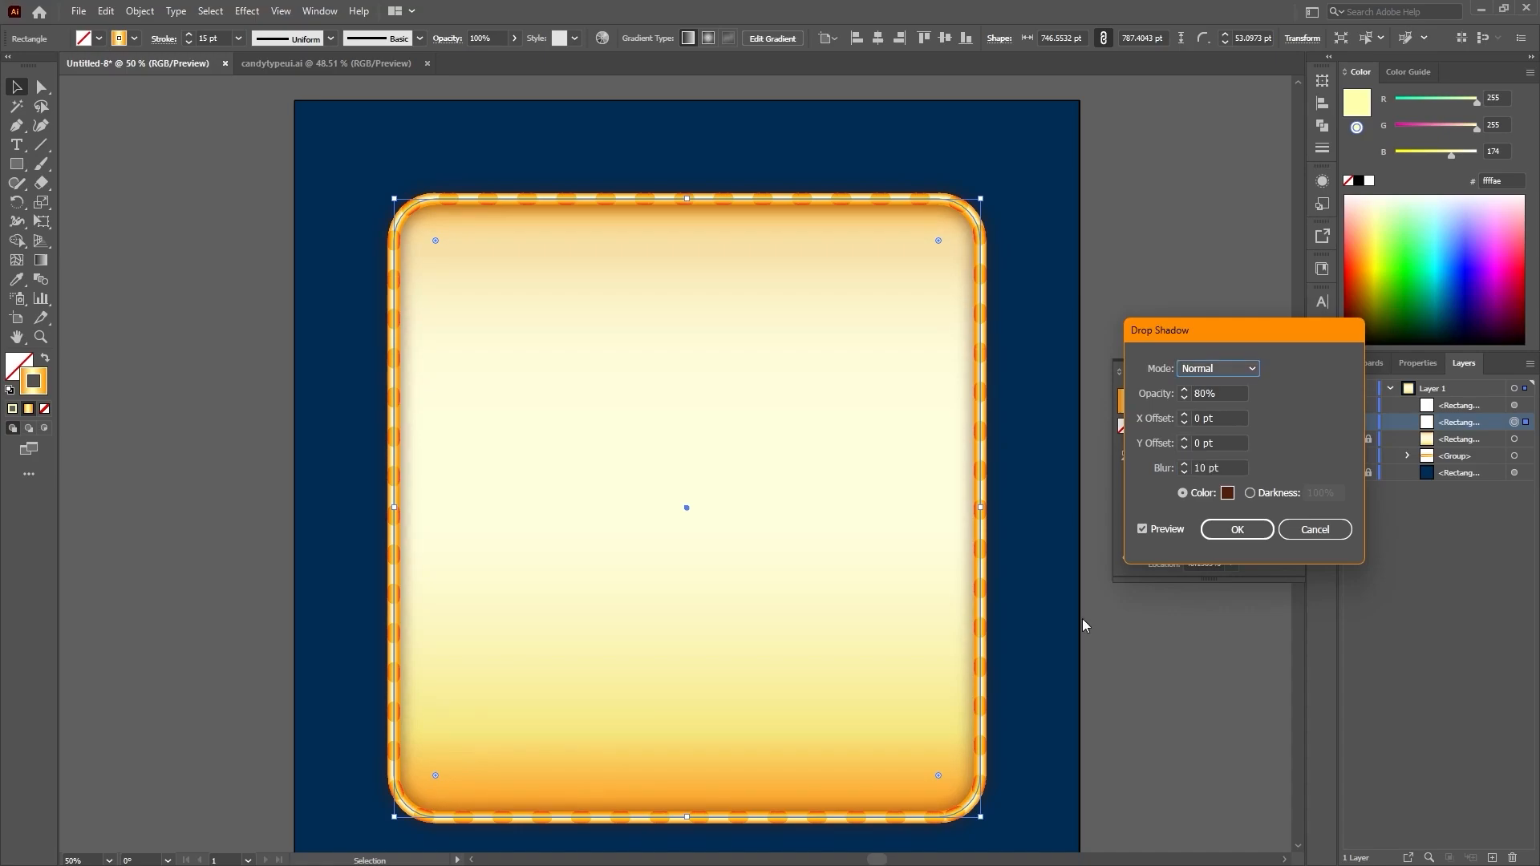
click(1237, 532)
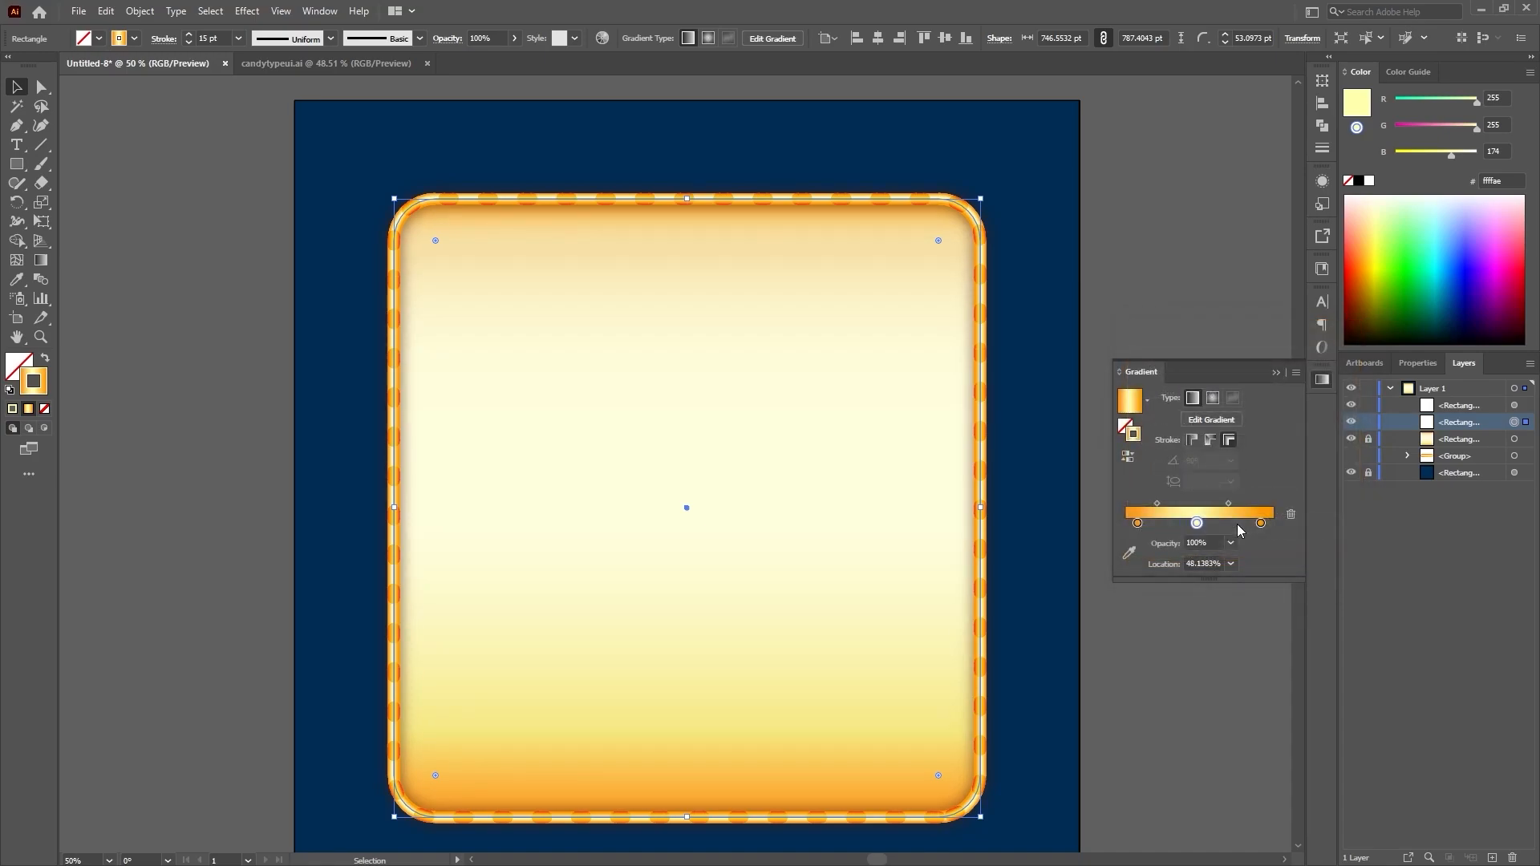
click(1198, 646)
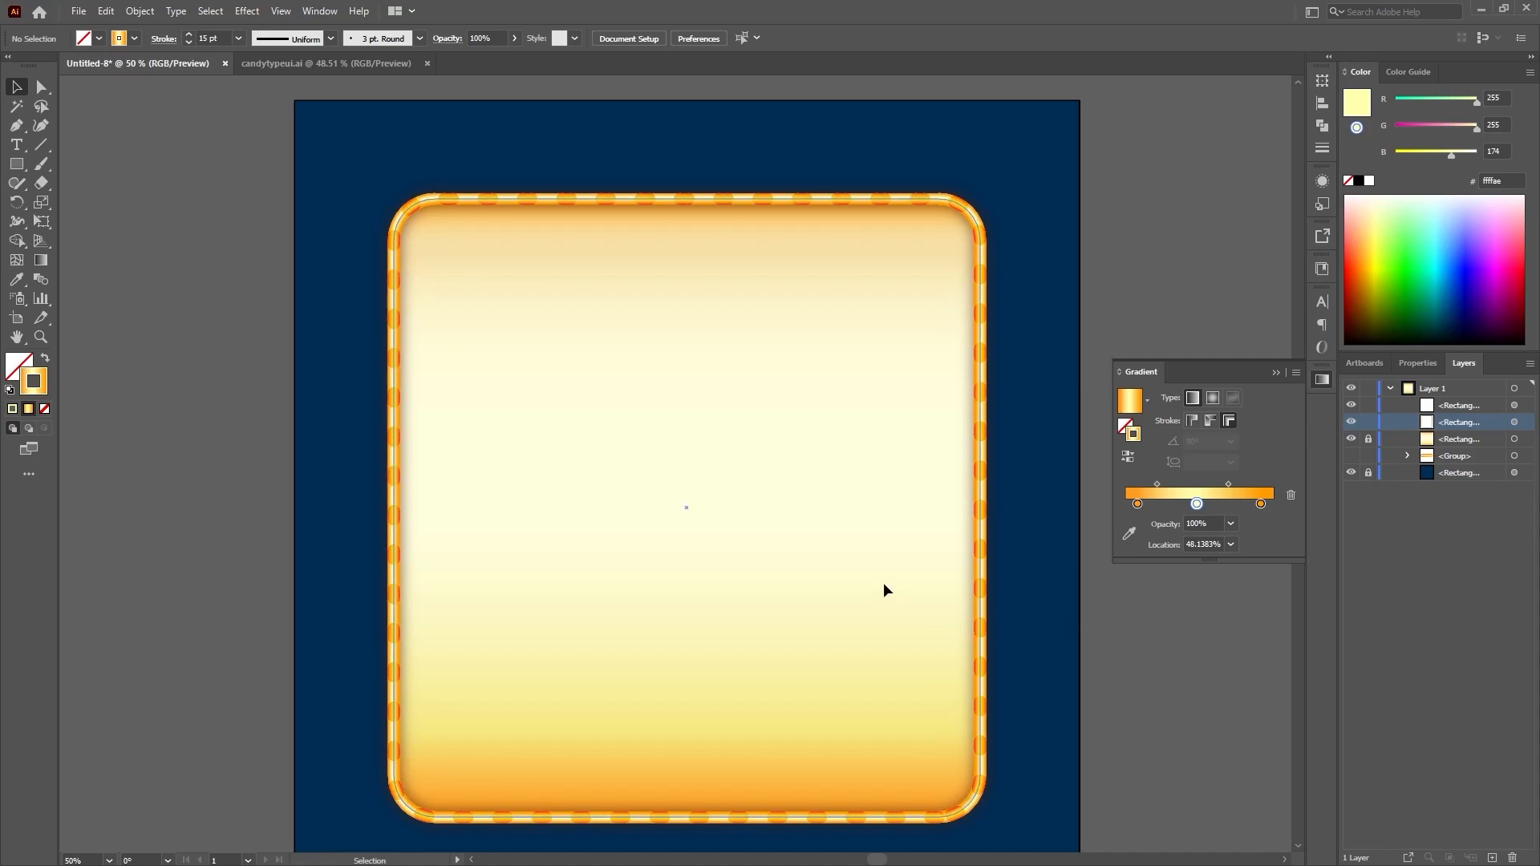
key(ctrl+minus)
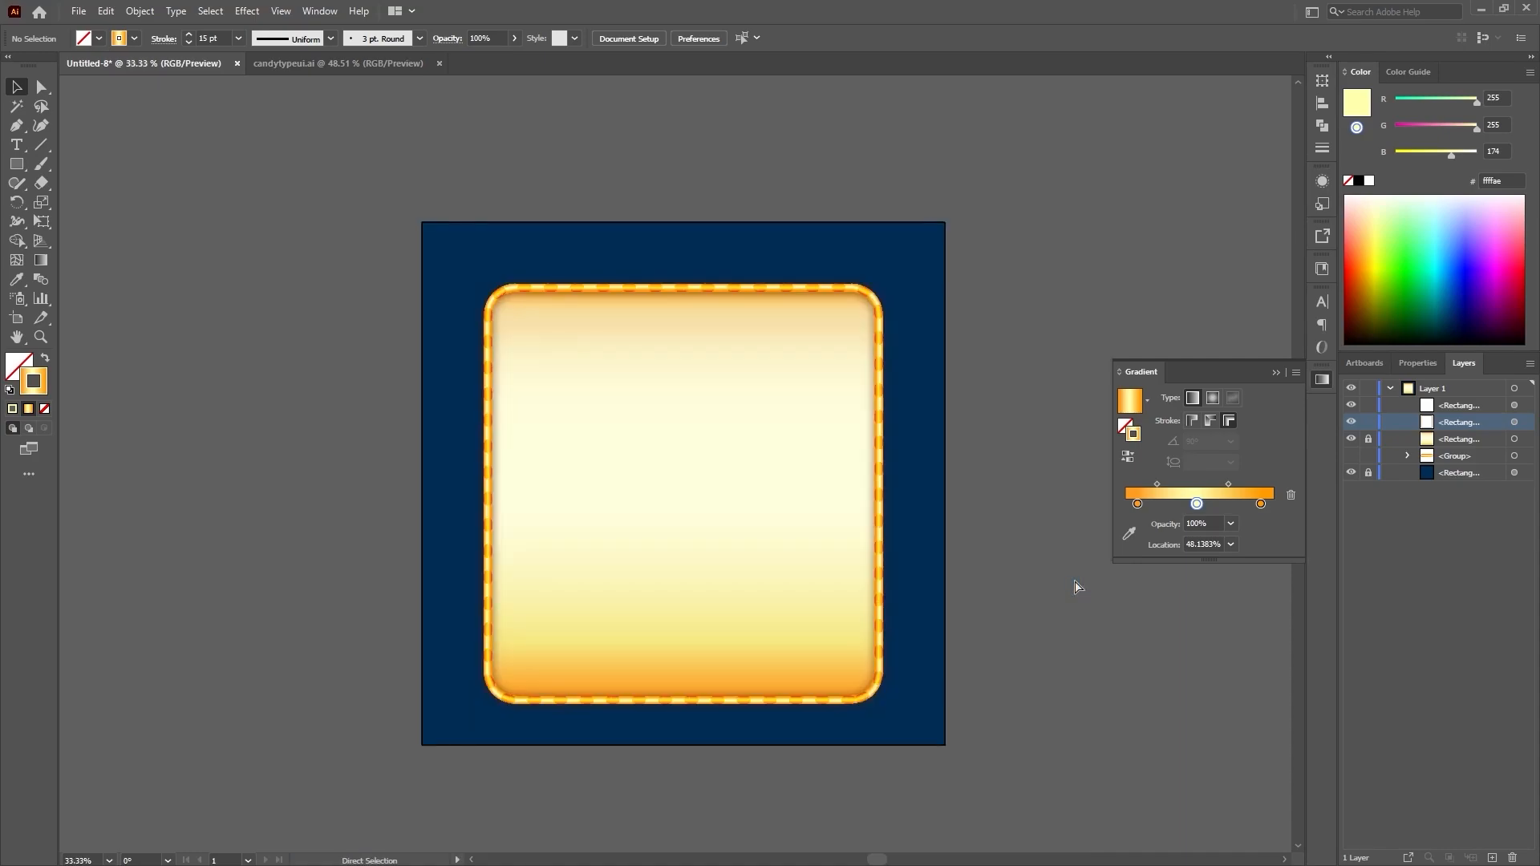
key(ctrl+plus)
key(ctrl+minus)
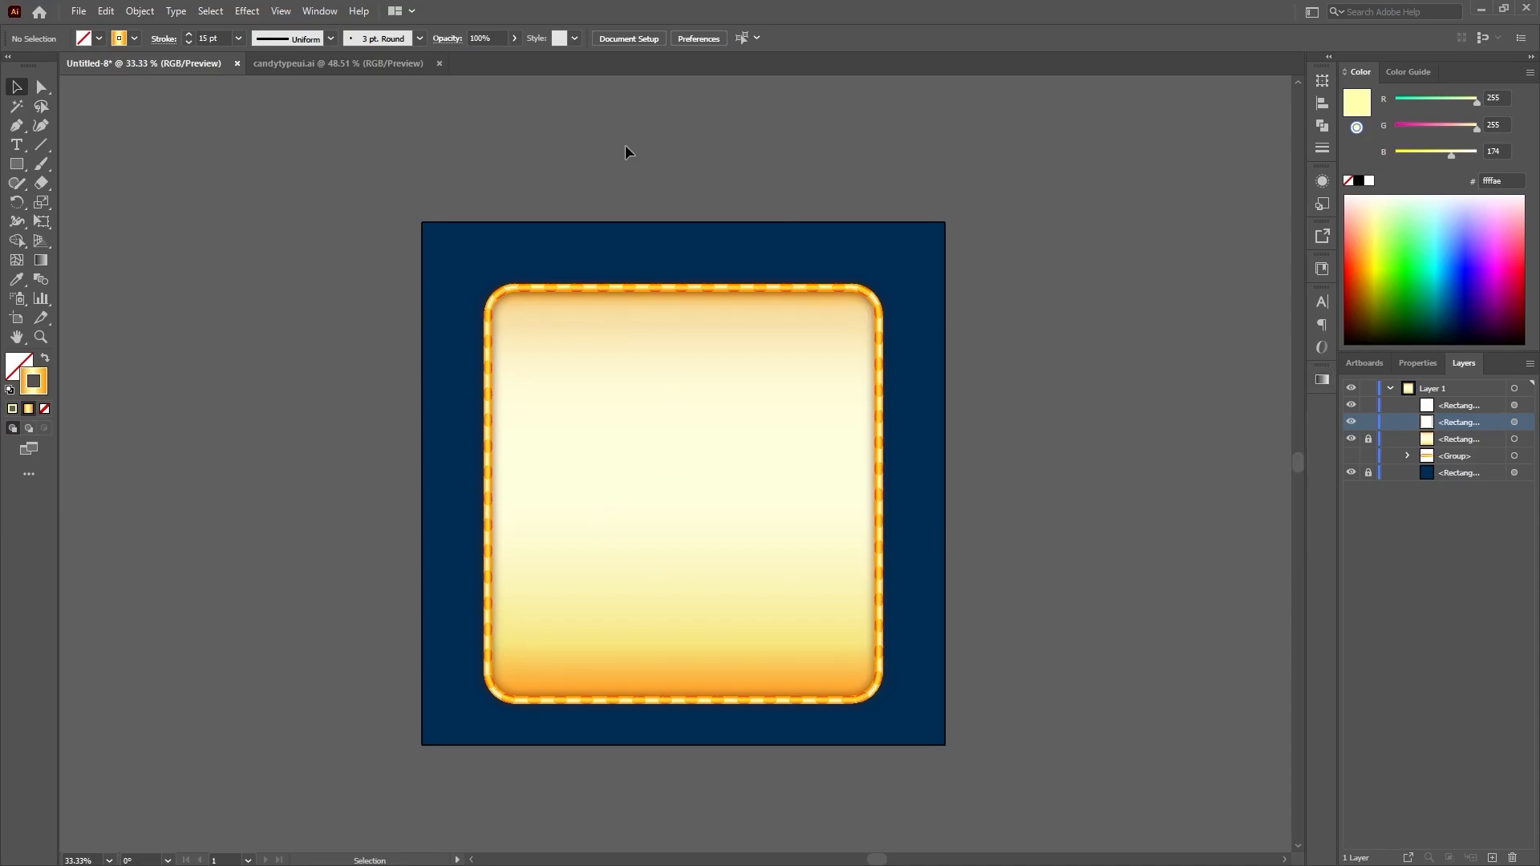
Step: Inspect how the blue score panel in candytypeui.ai is layered by moving its solid border aside, and undo the moves
click(332, 63)
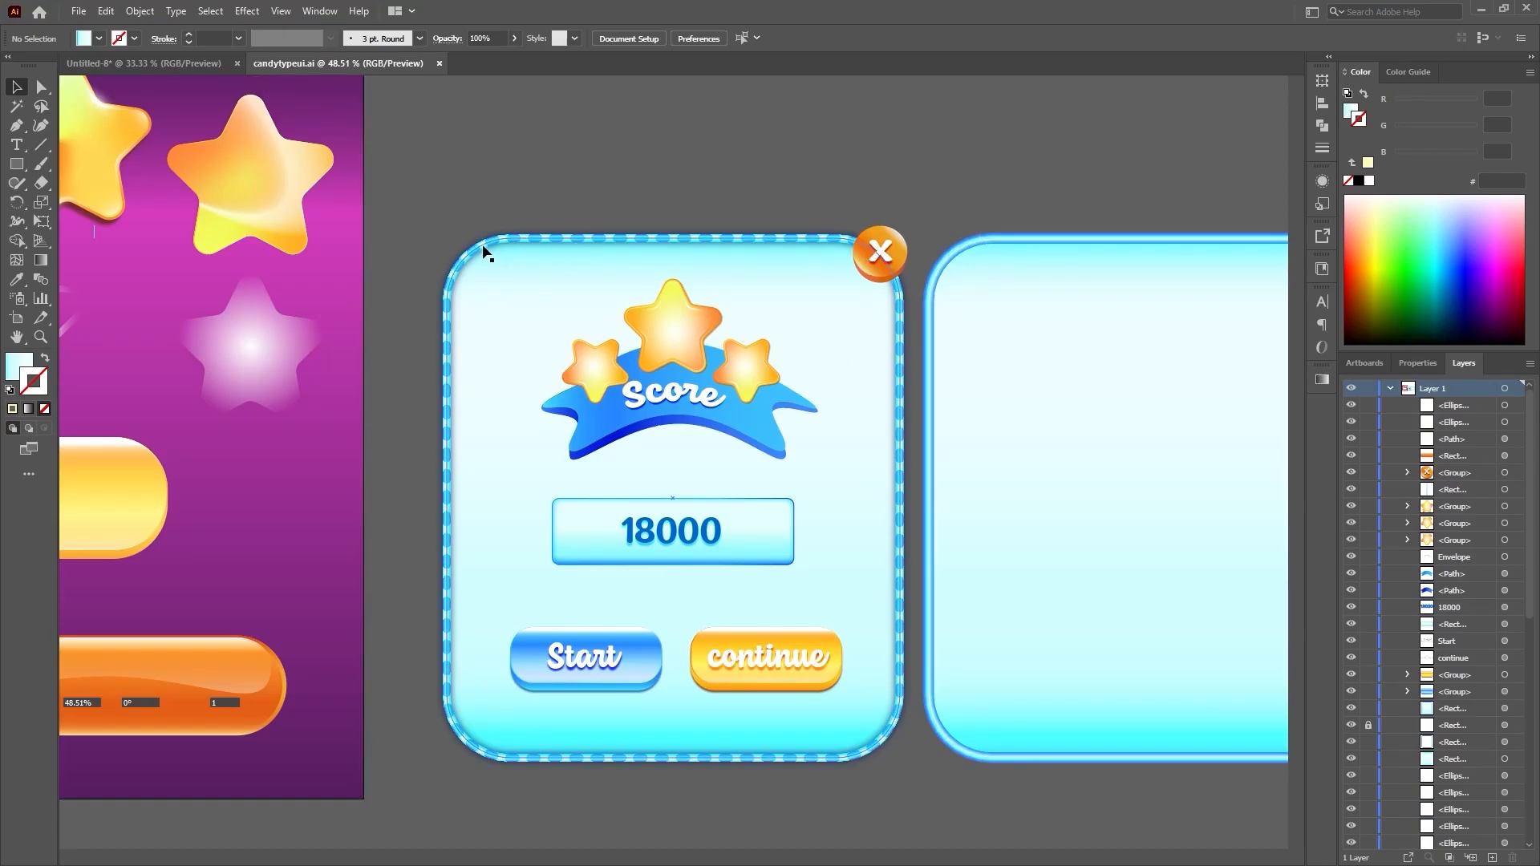
drag(468, 252, 590, 128)
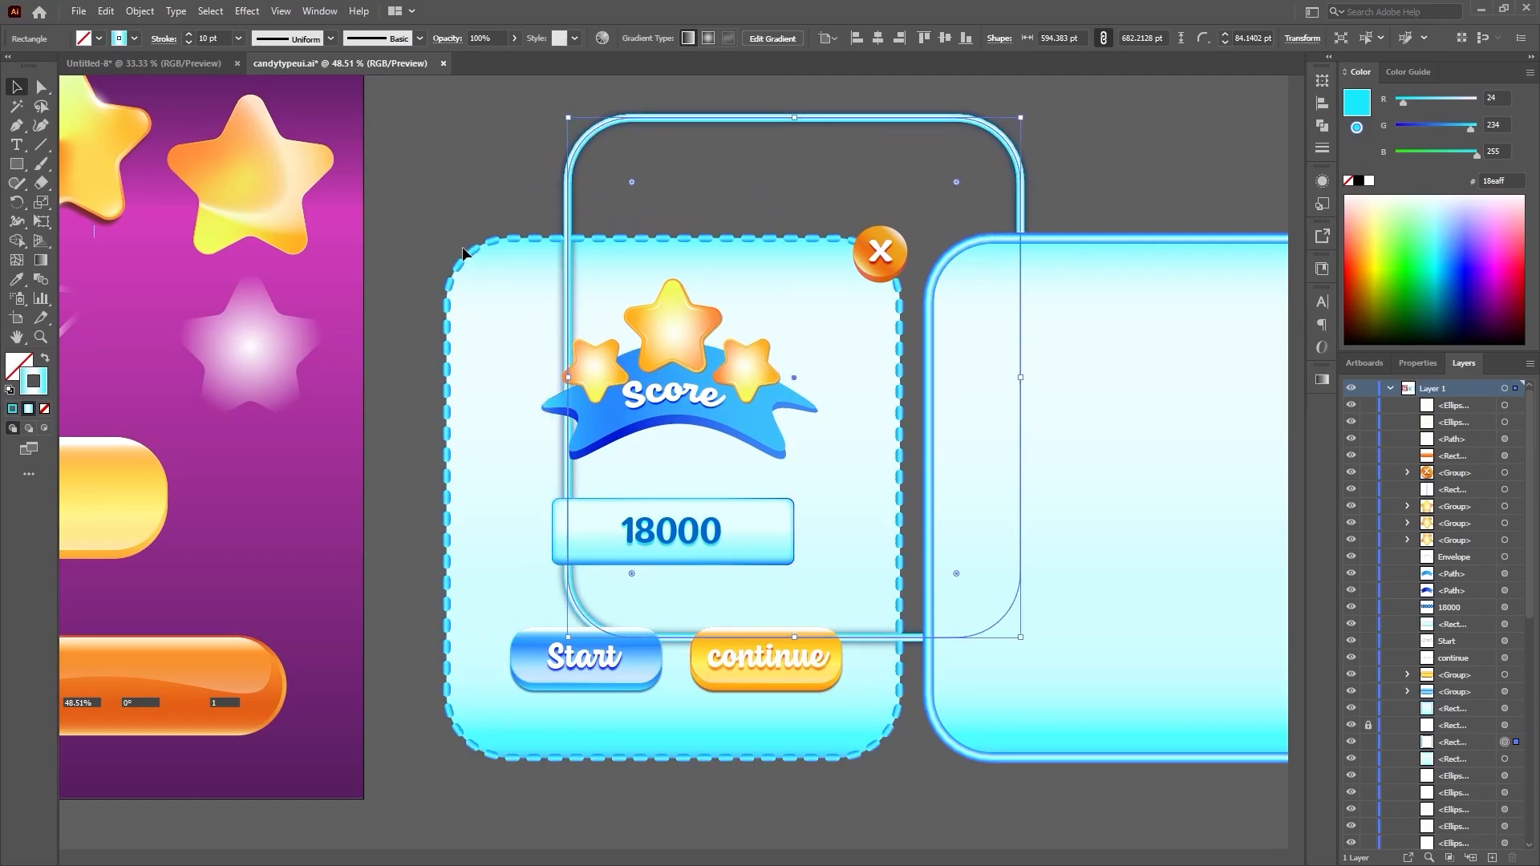
click(446, 238)
drag(457, 248, 453, 153)
key(ctrl+z)
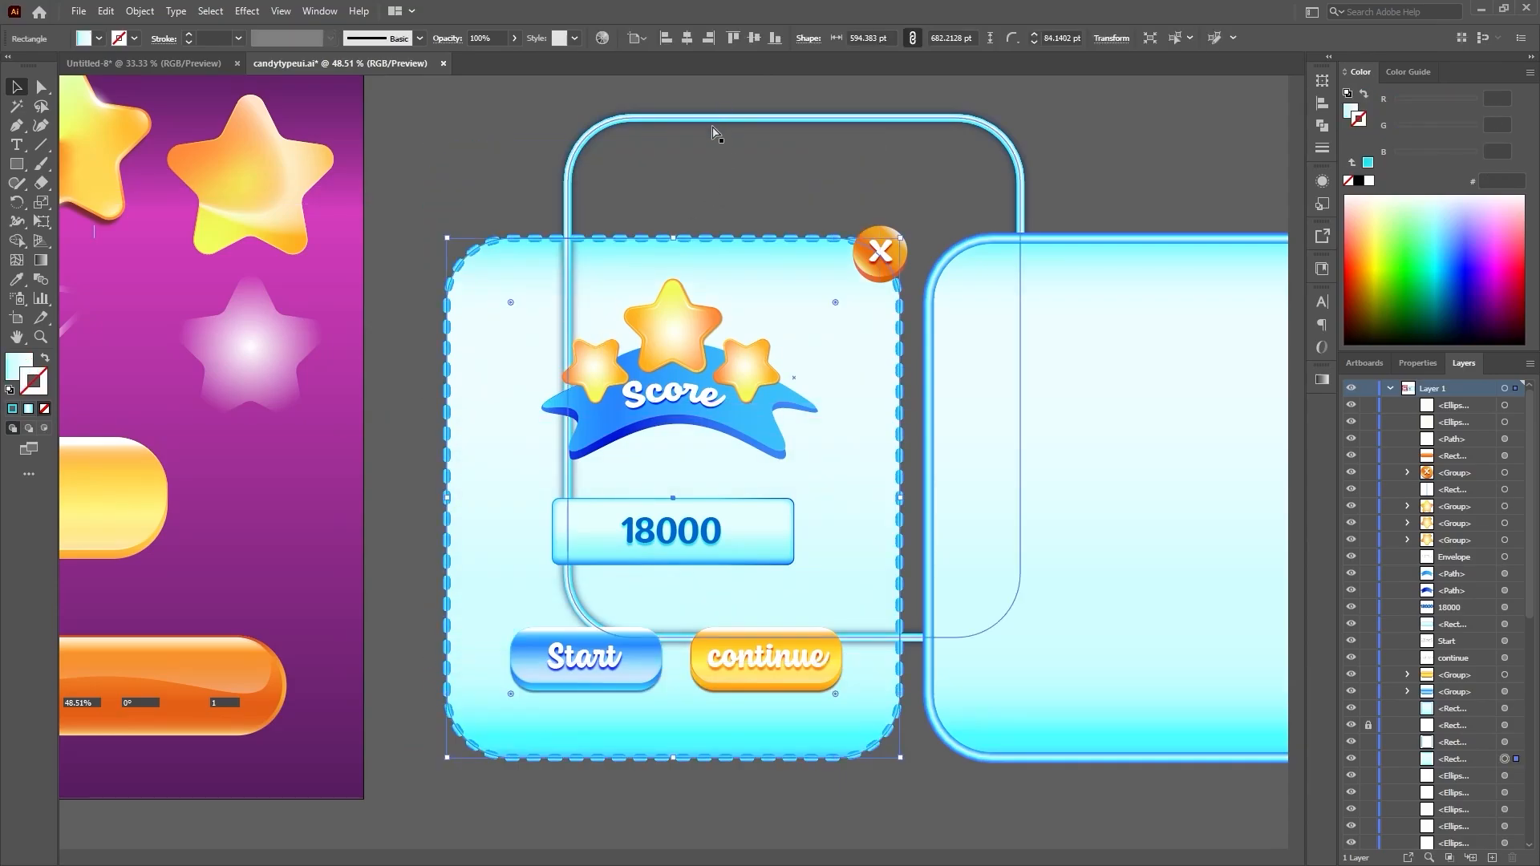
click(820, 143)
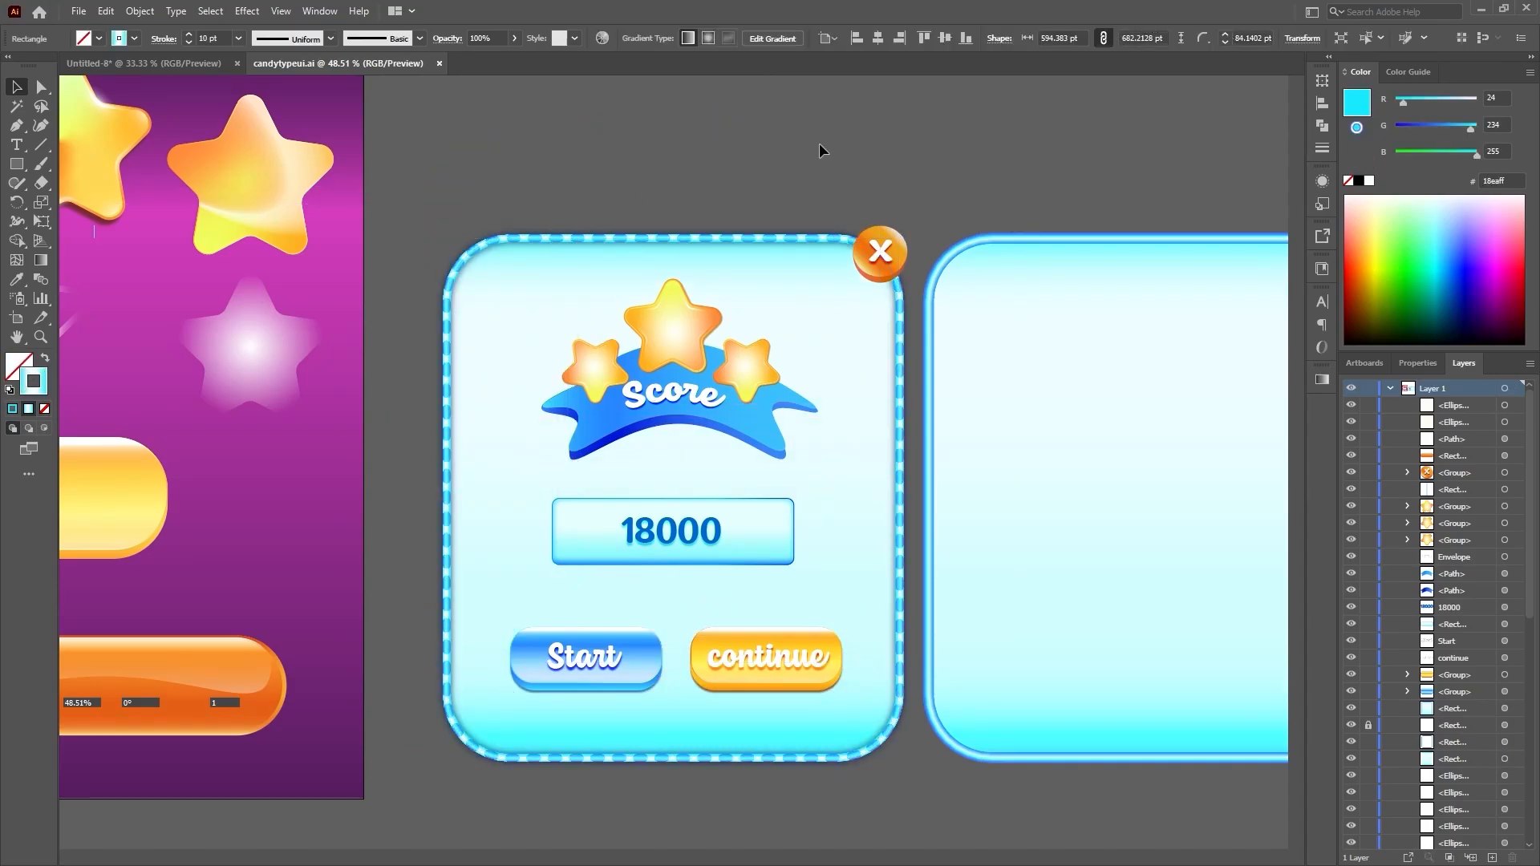
Step: Return to the Untitled-8 document, unhide the glossy button group and move it to the front of Layer 1
click(165, 61)
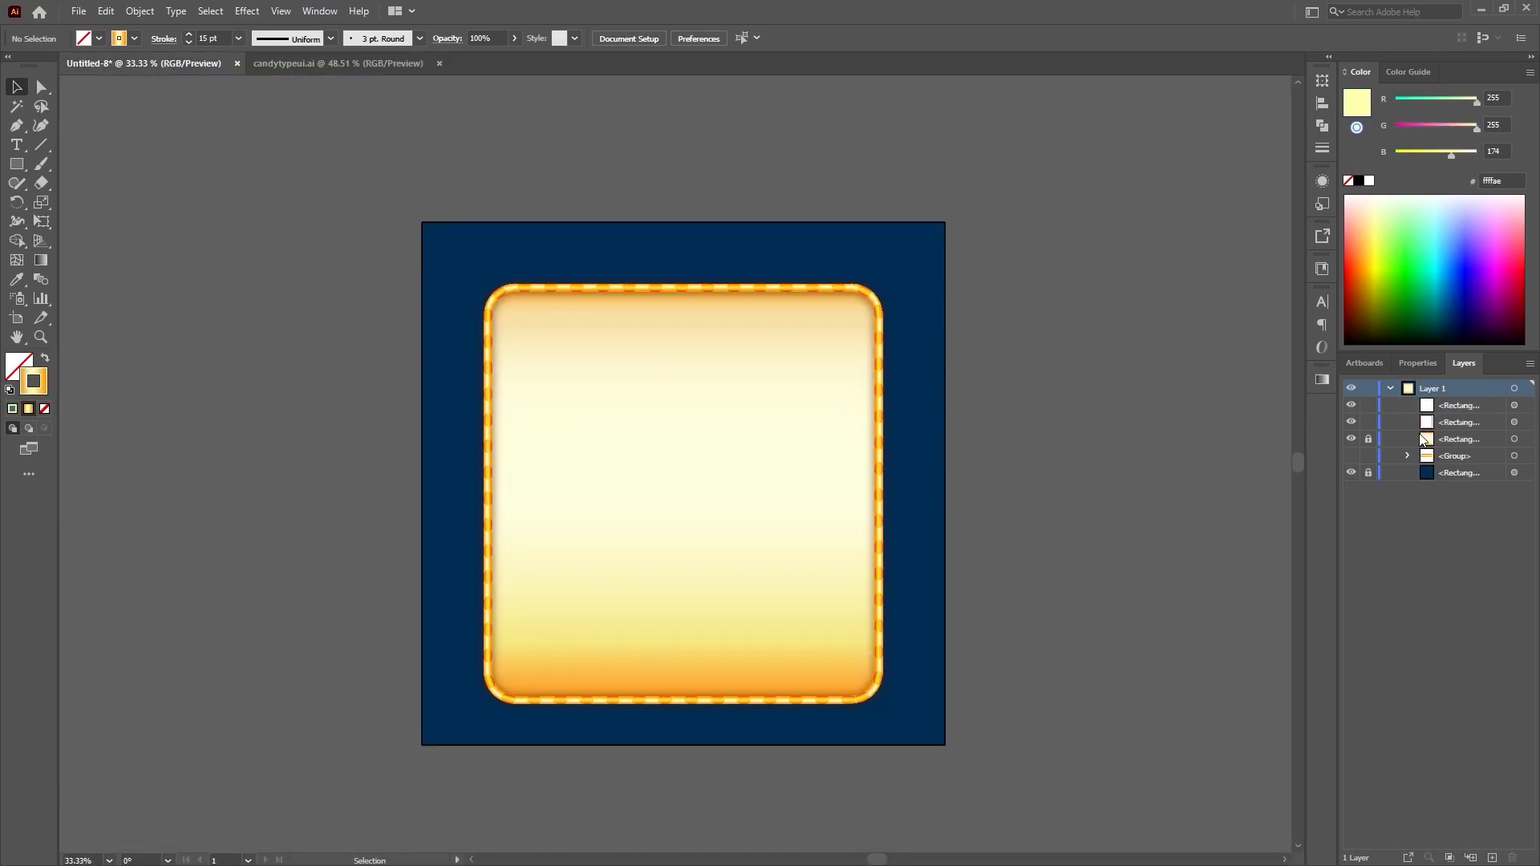
click(1352, 455)
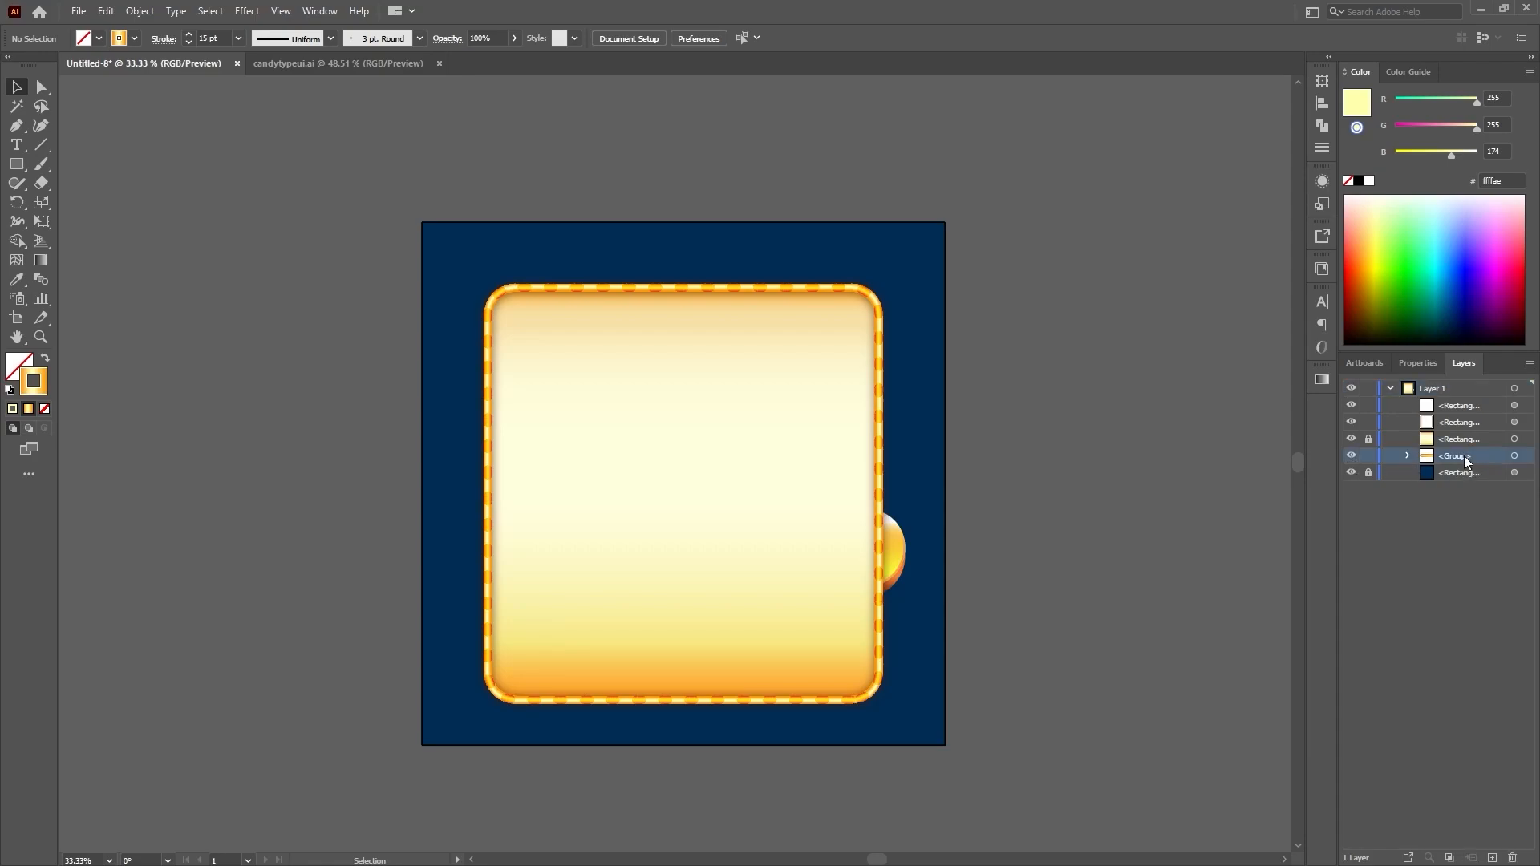
drag(1475, 455, 1470, 391)
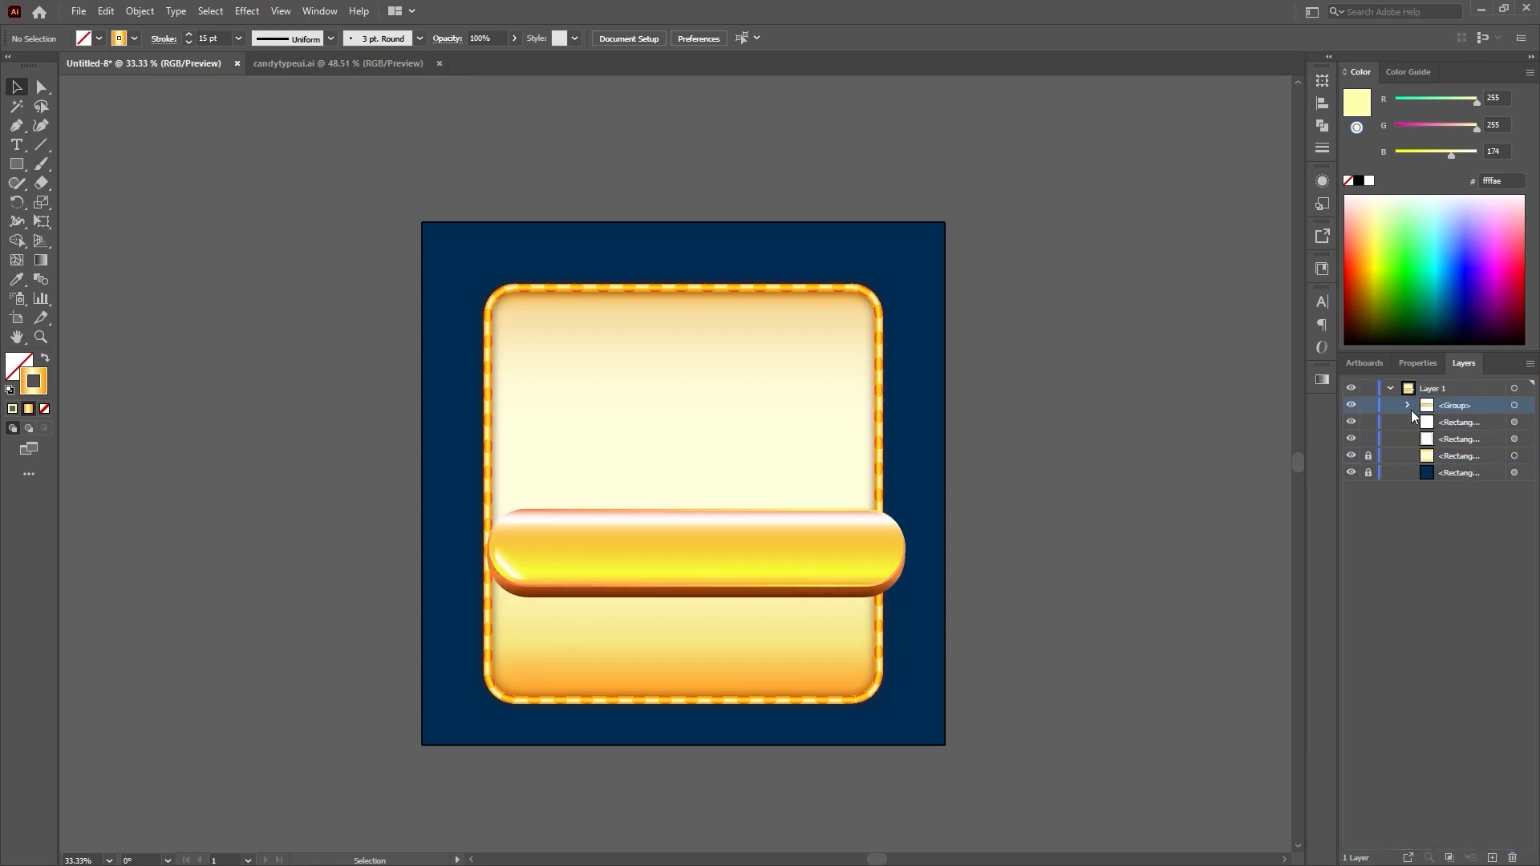
Step: Scale the glossy button group to about half its width and centre it in the lower part of the panel
click(1515, 405)
drag(904, 553, 754, 621)
click(957, 753)
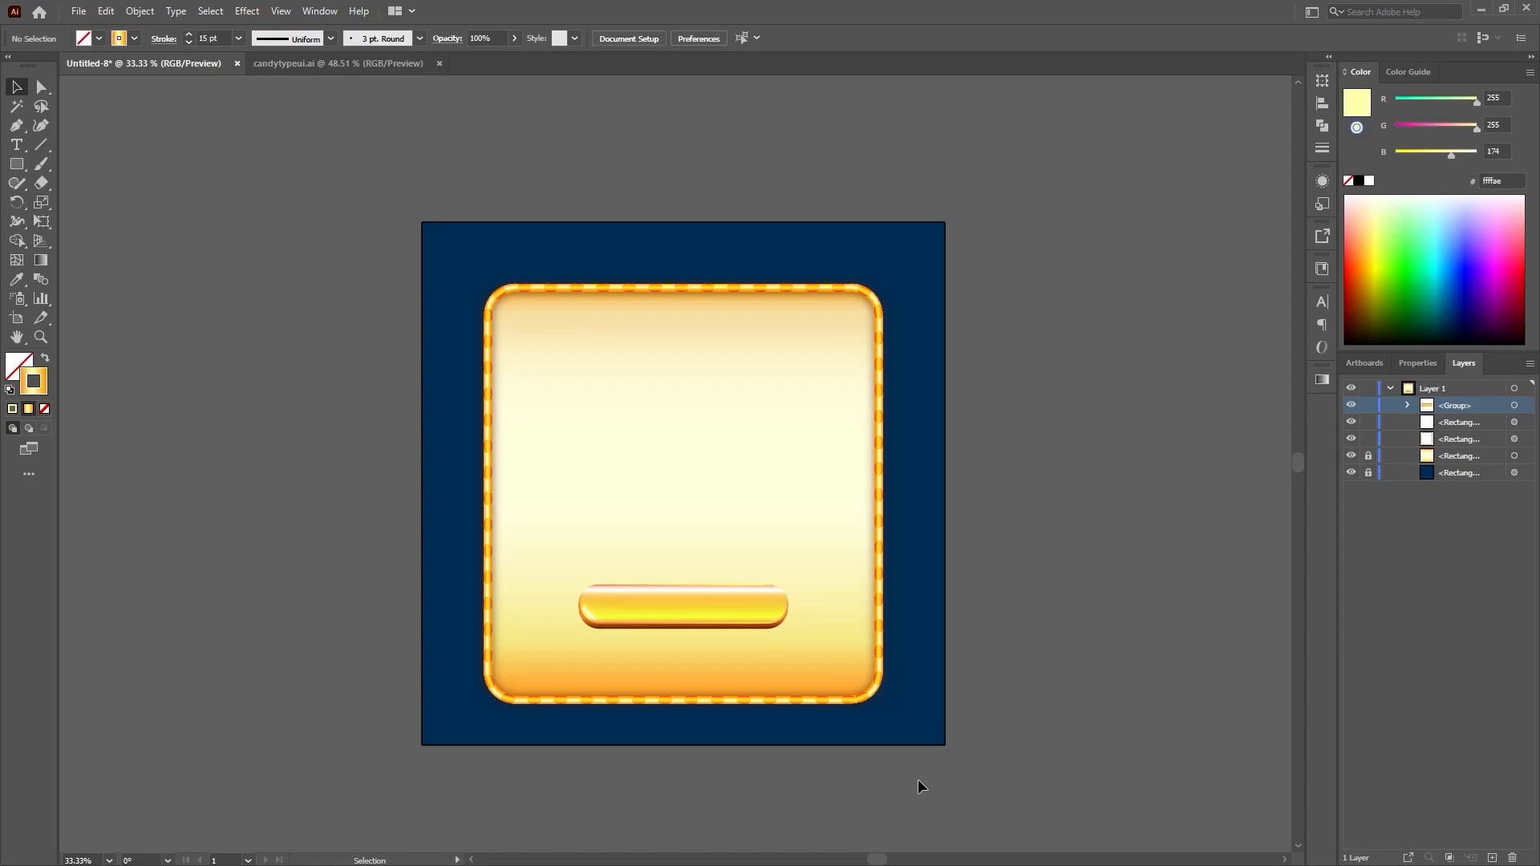
key(ctrl+plus)
key(ctrl+plus)
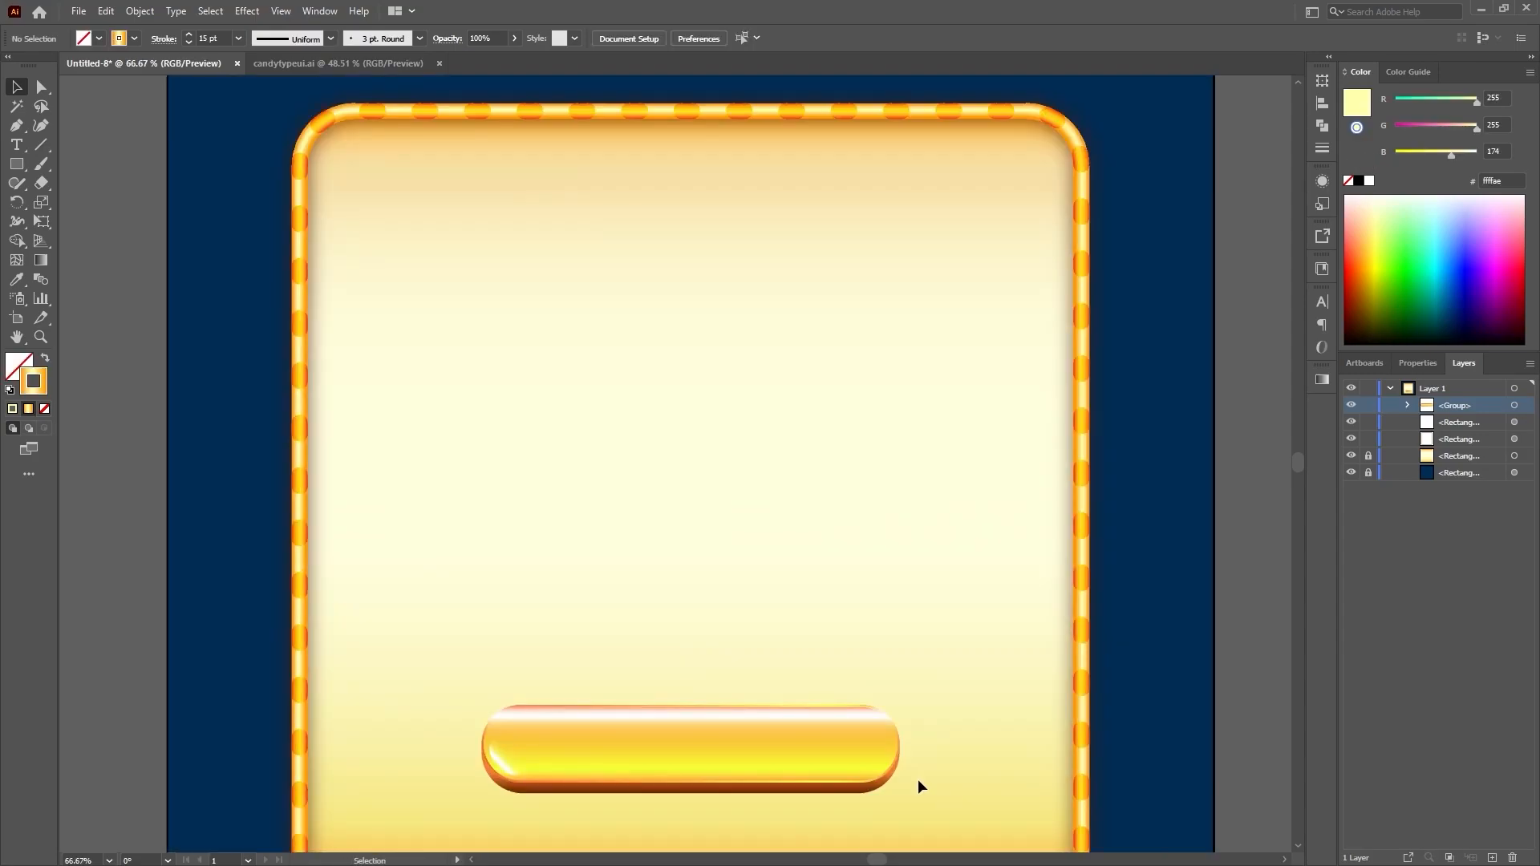
drag(918, 690, 955, 705)
key(ctrl+minus)
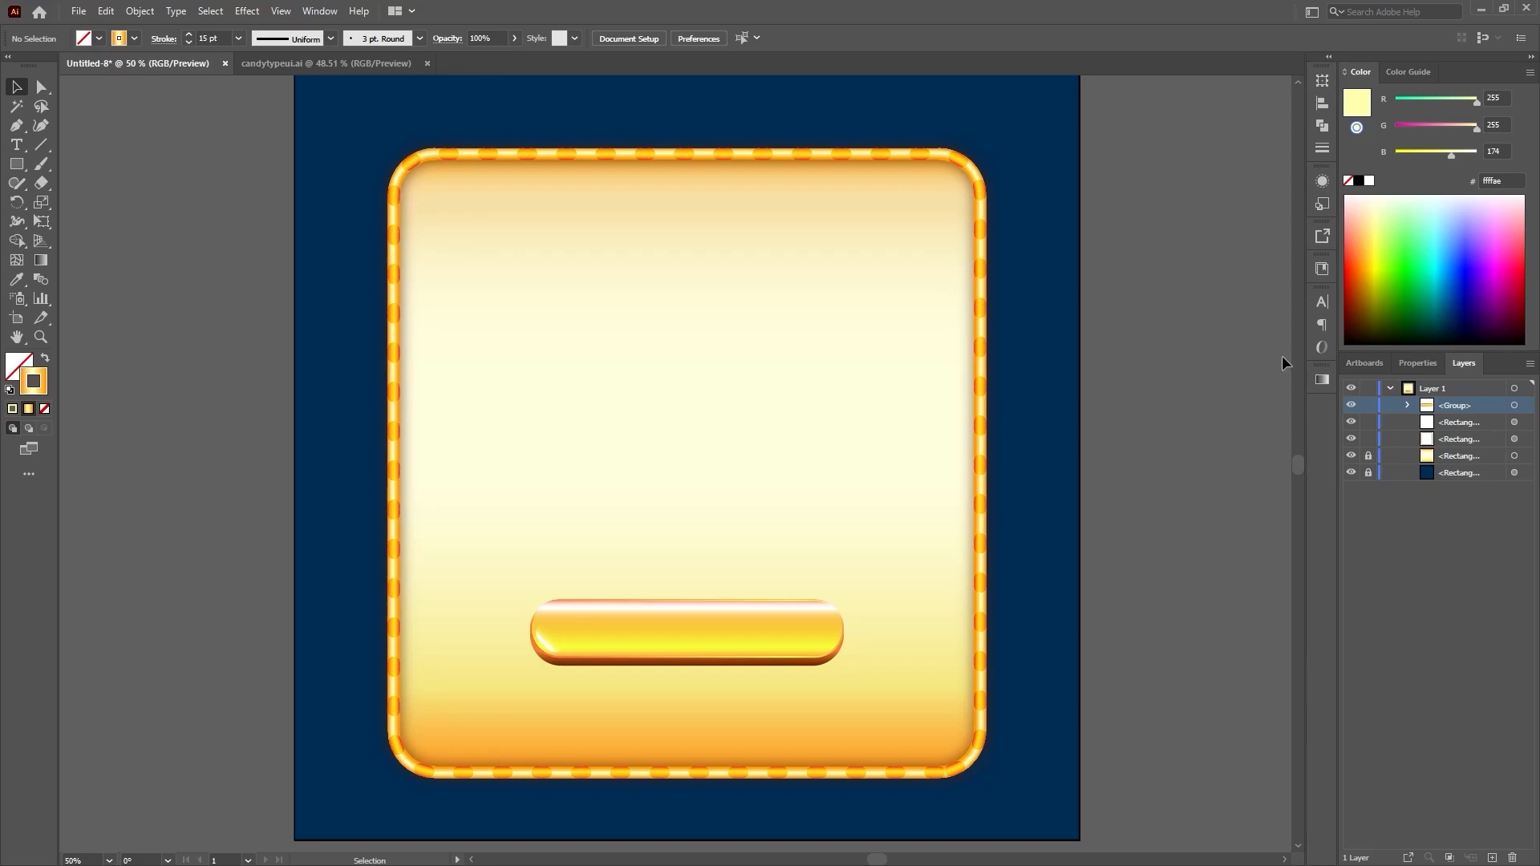
Step: Compare the cream panel with the blue score panel in candytypeui.ai and bring up the gradient settings in Untitled-8
click(1322, 379)
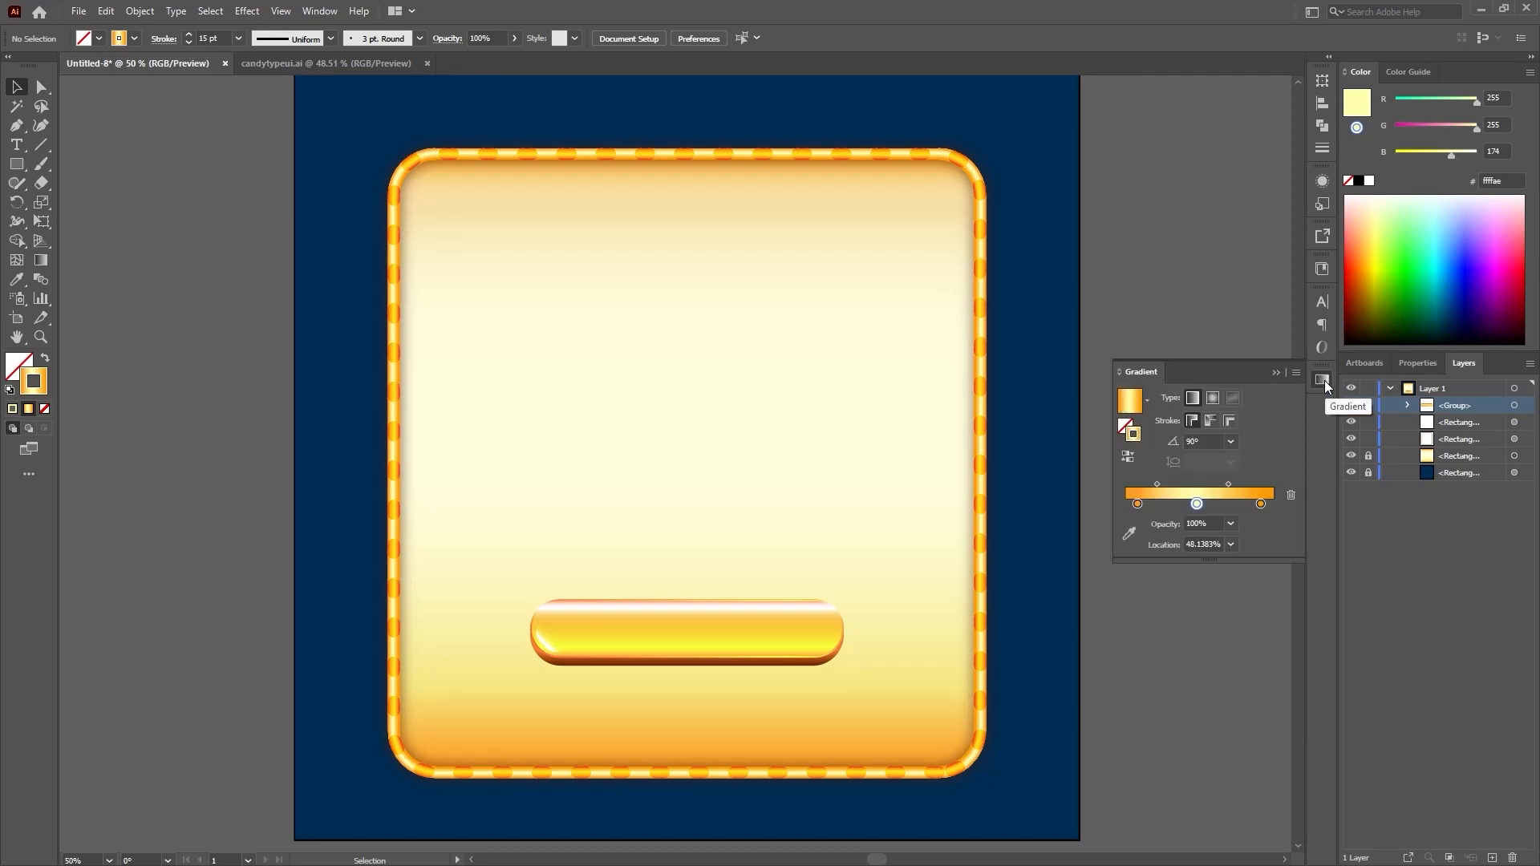
click(1323, 379)
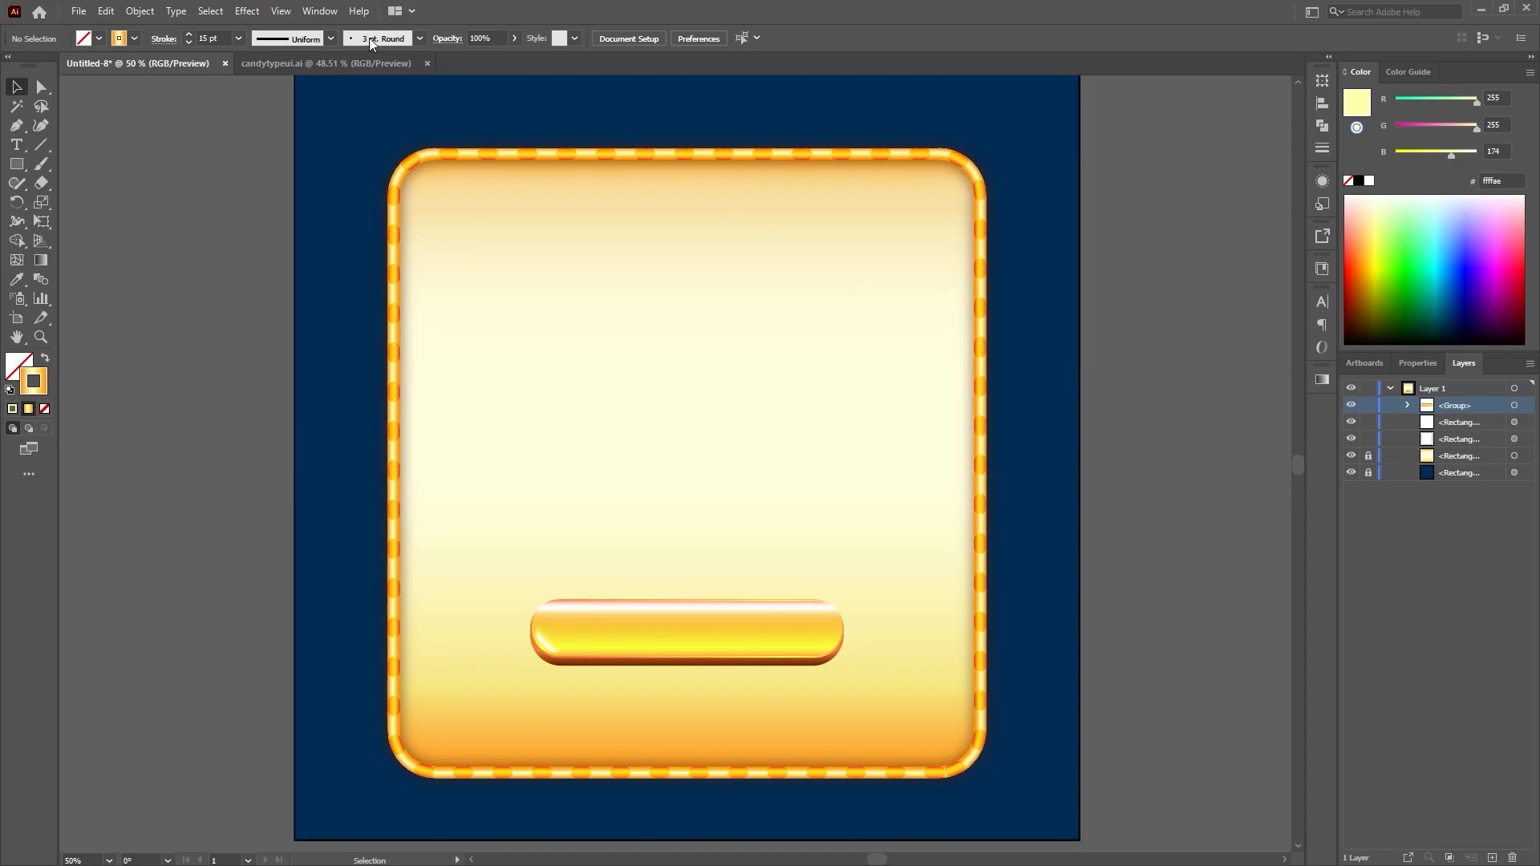
click(331, 64)
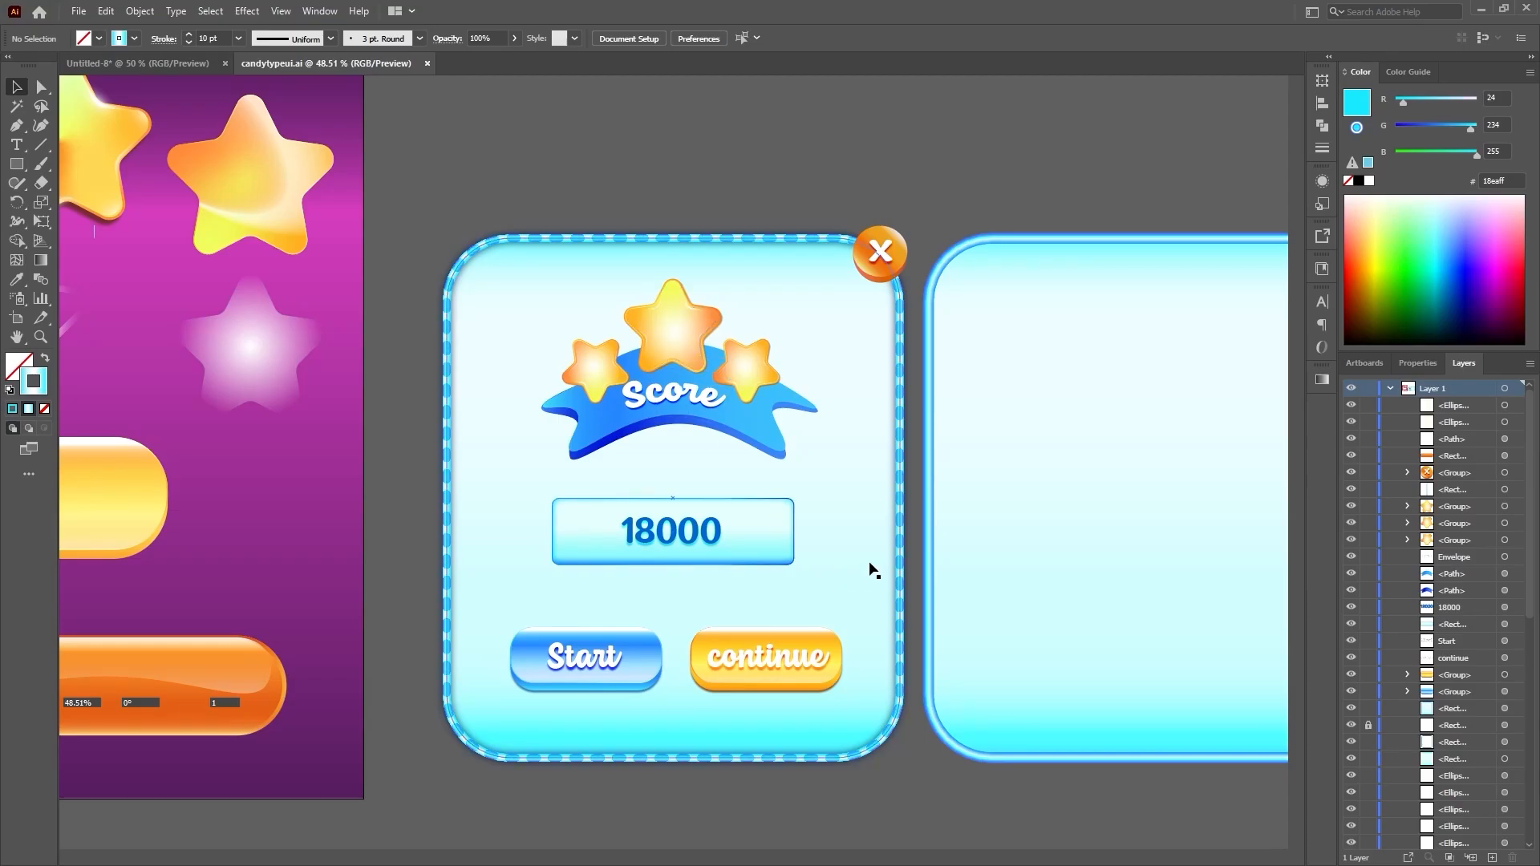
click(156, 65)
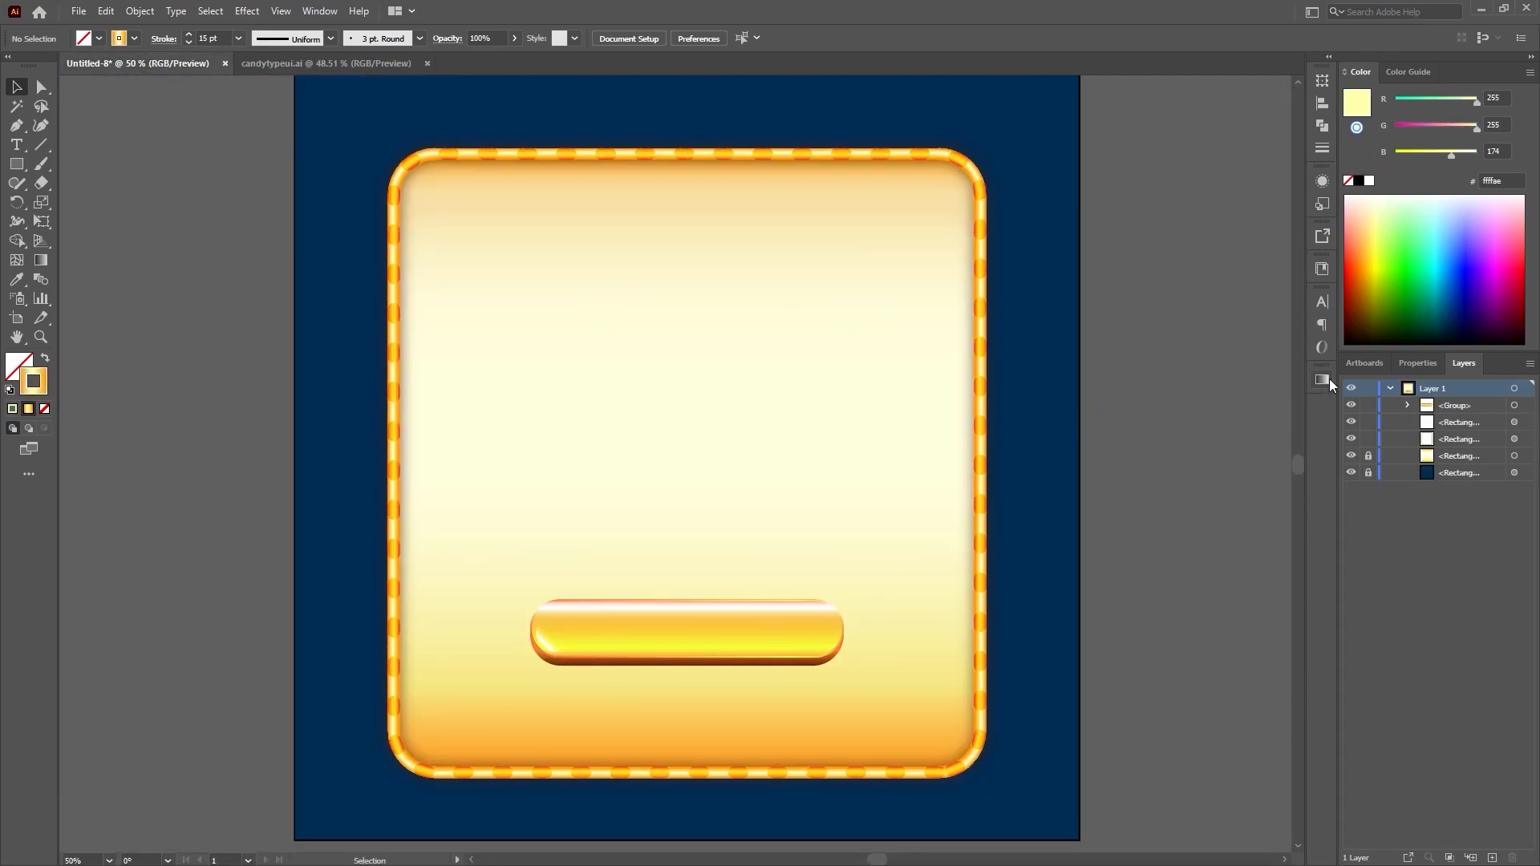
click(1327, 380)
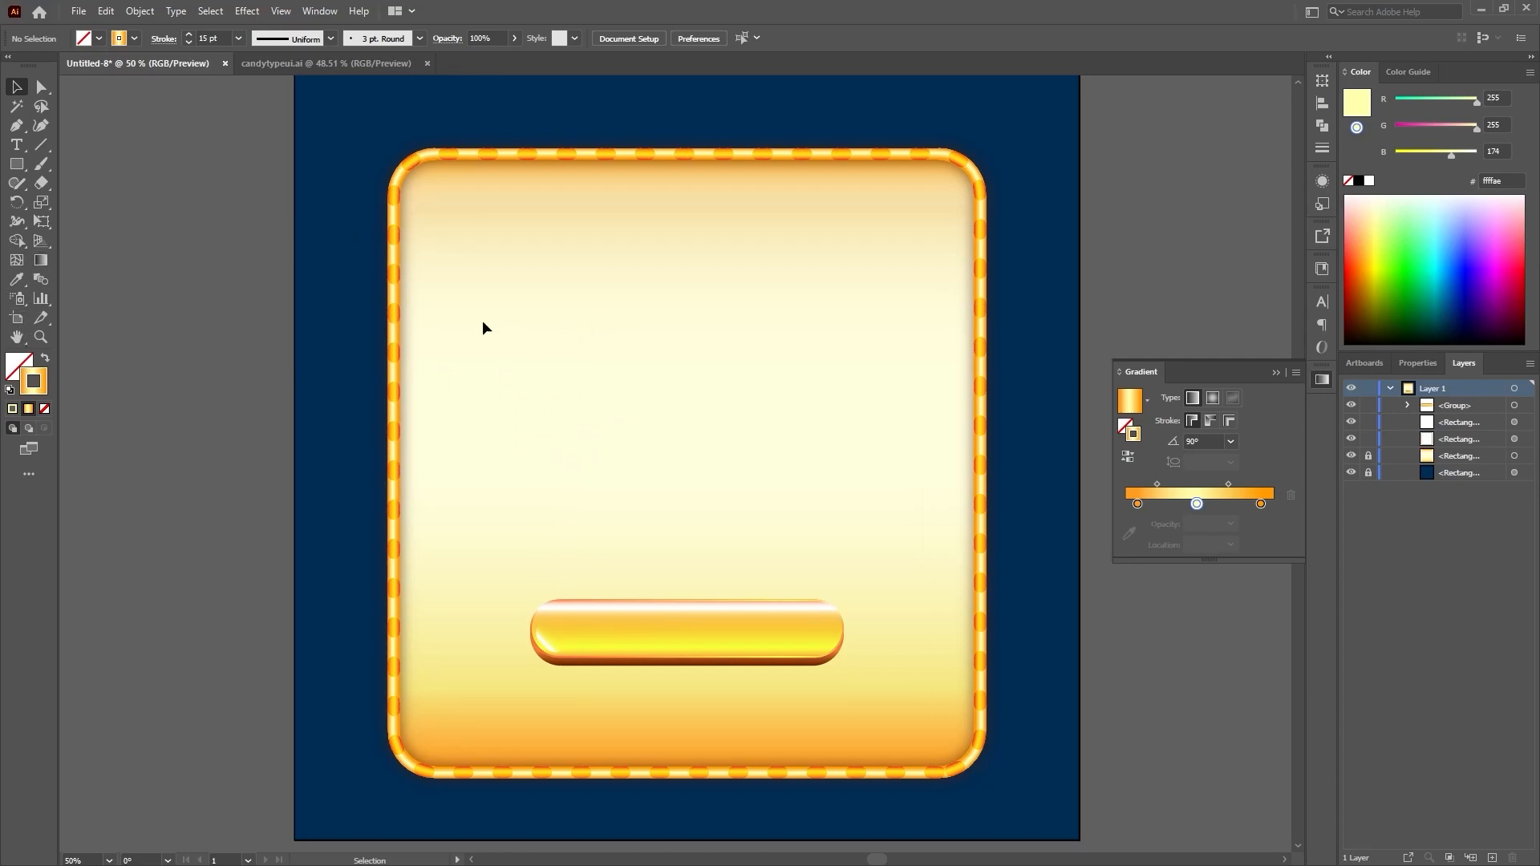
Step: Examine the glossy stars in candytypeui.ai, move one star's body aside to see its highlights, undo that and return to Untitled-8
click(297, 63)
drag(443, 178, 896, 243)
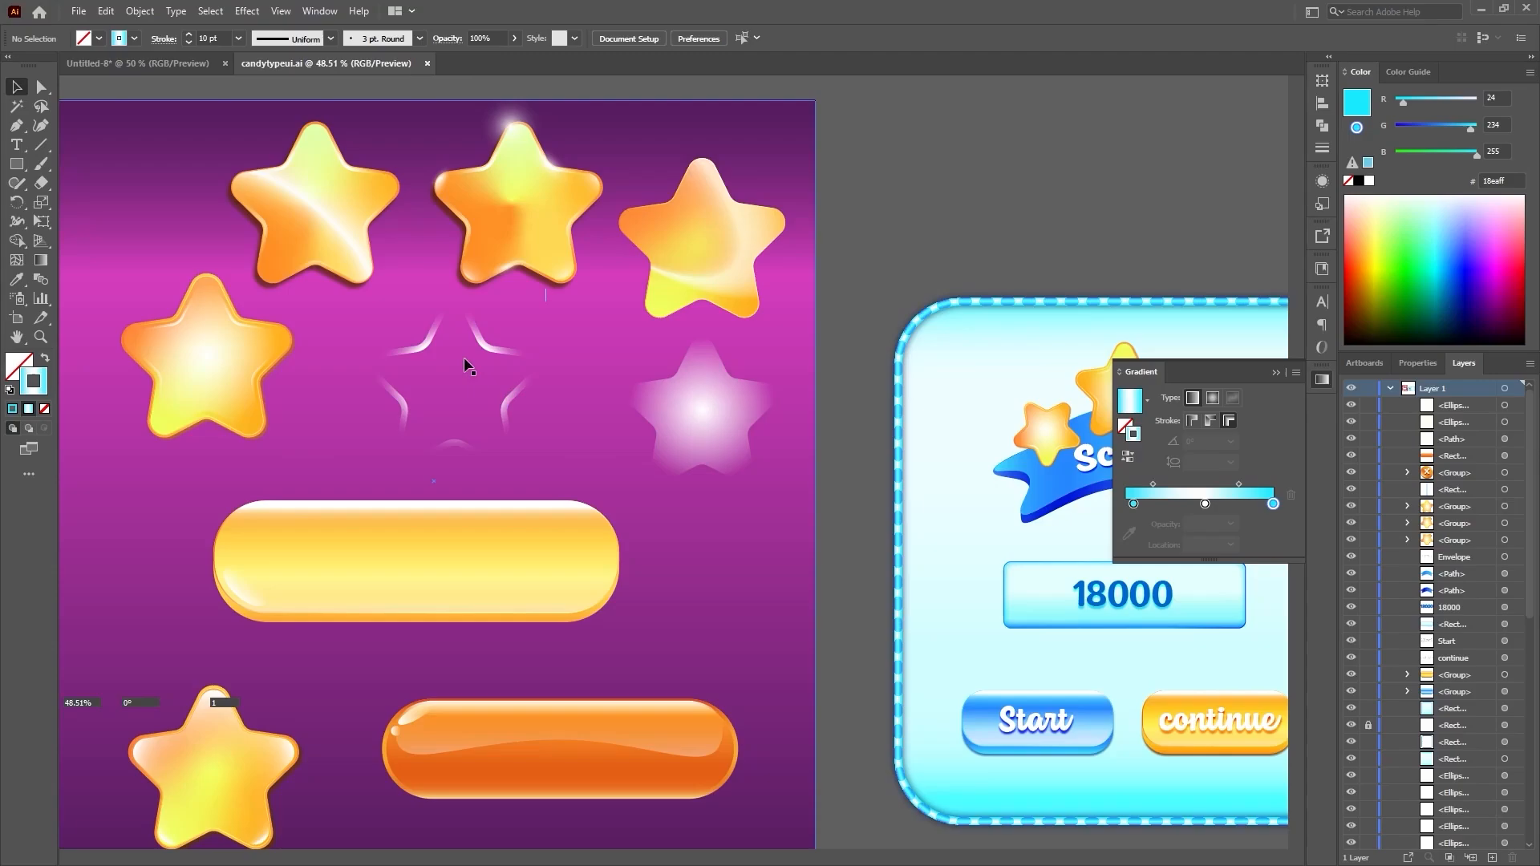
click(112, 69)
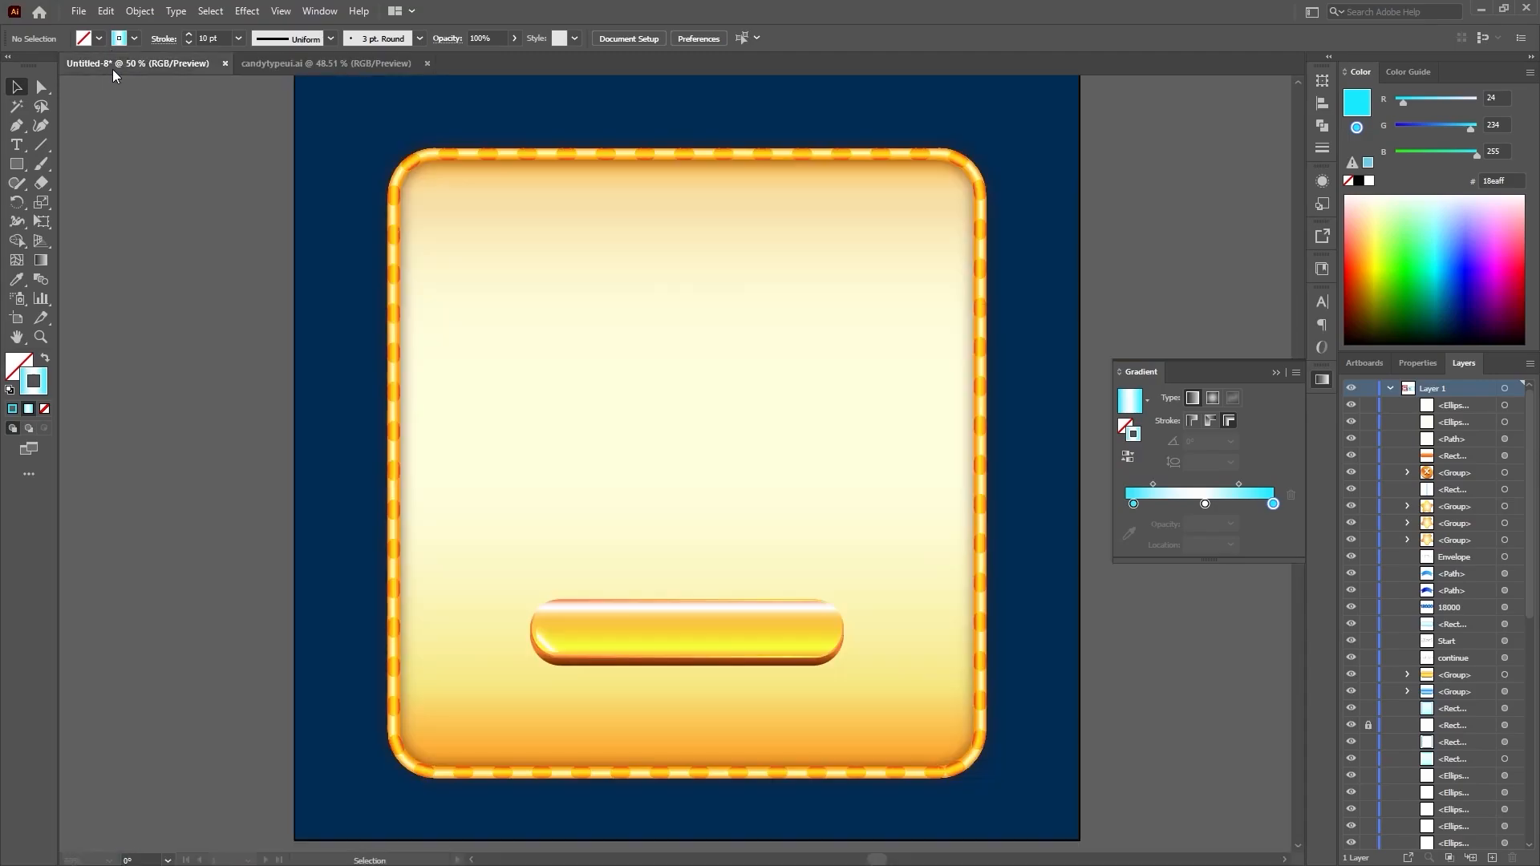
click(259, 62)
drag(550, 219, 622, 301)
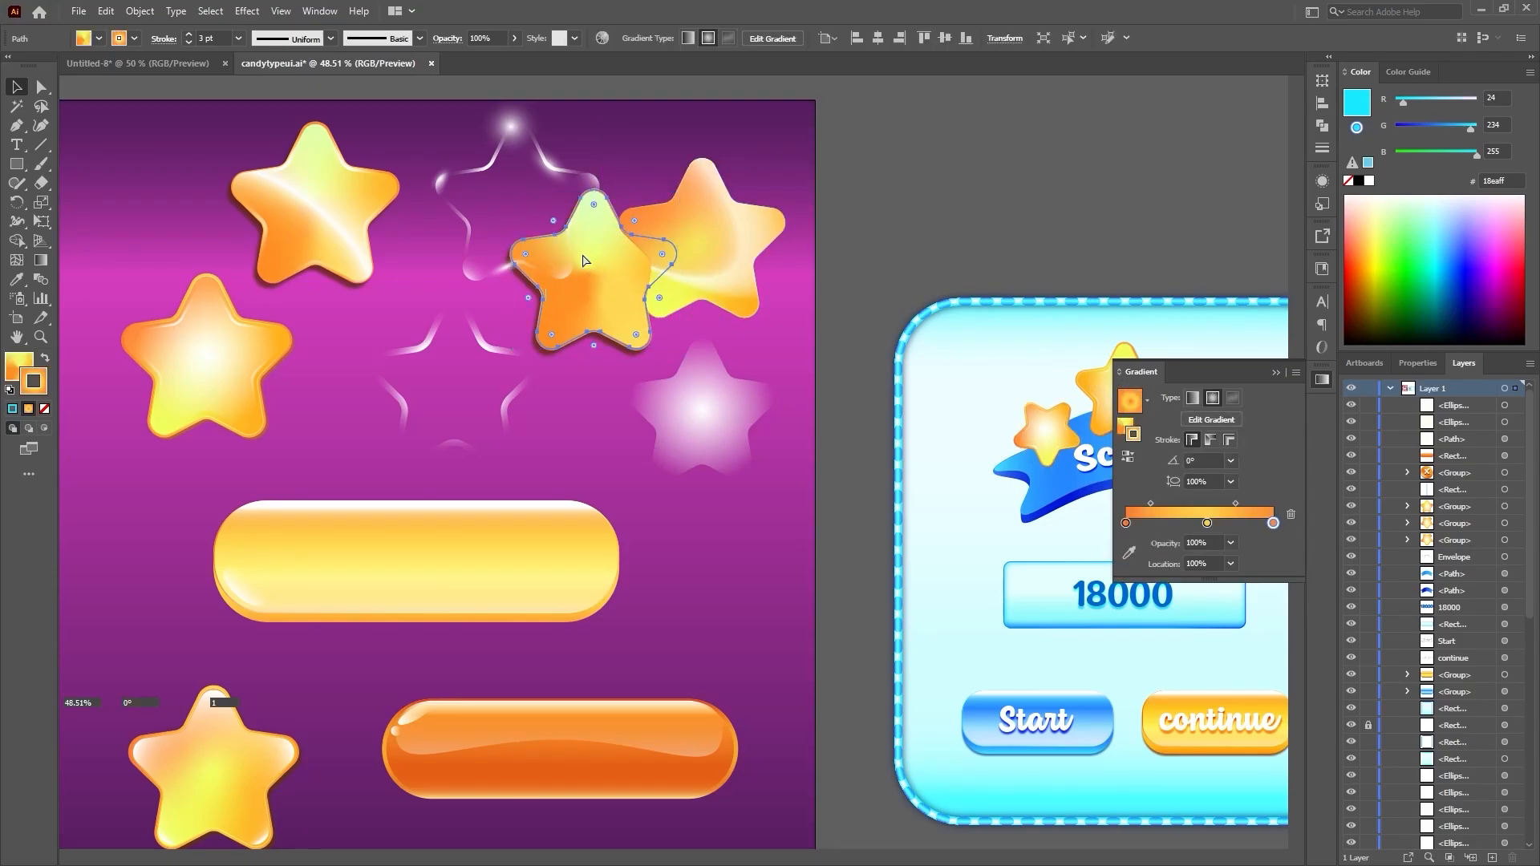
key(ctrl+z)
click(623, 163)
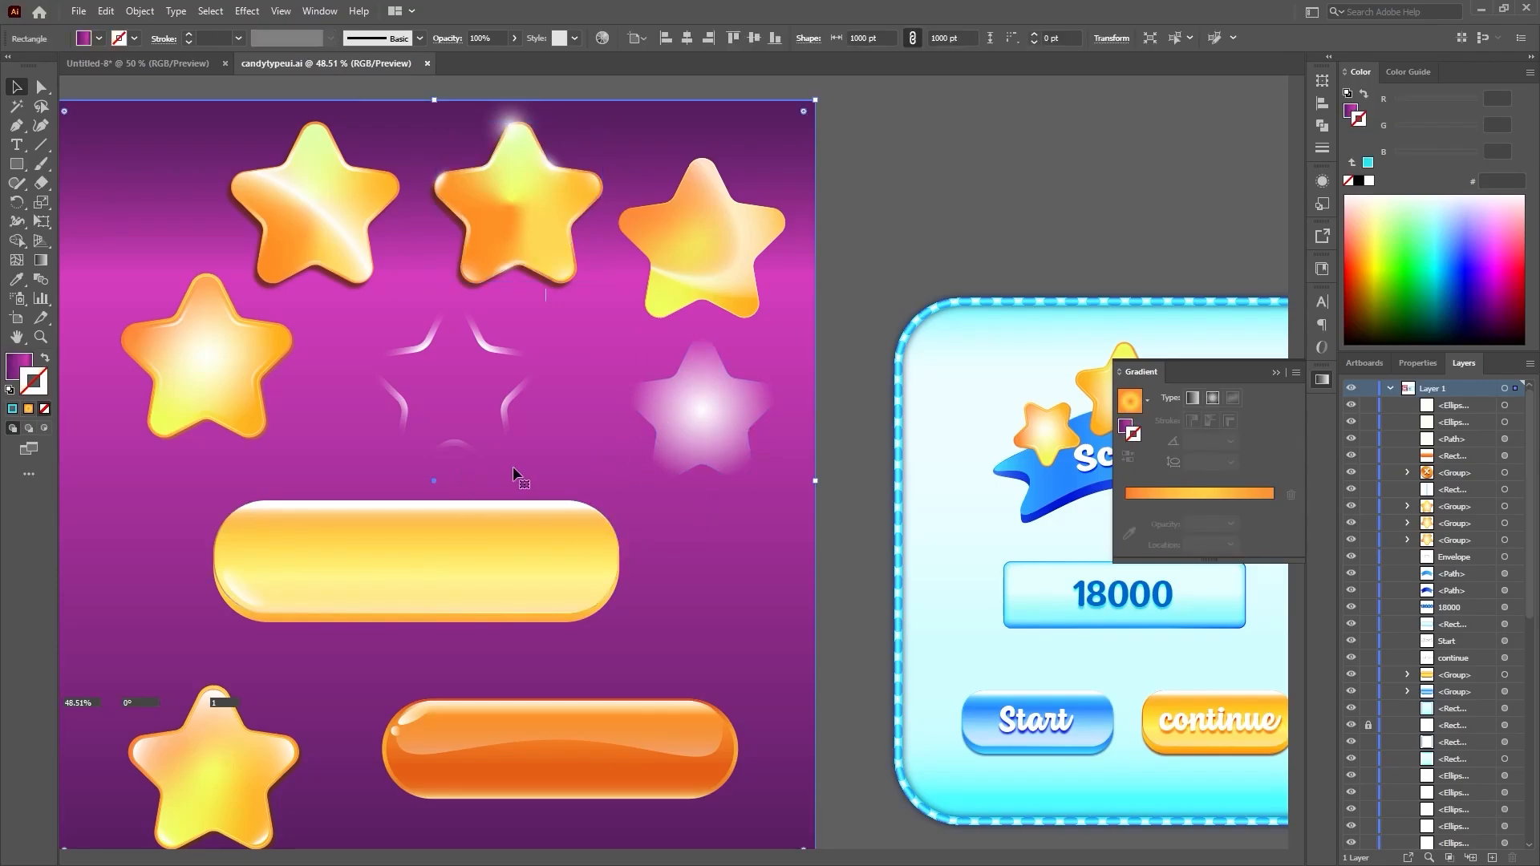
click(112, 63)
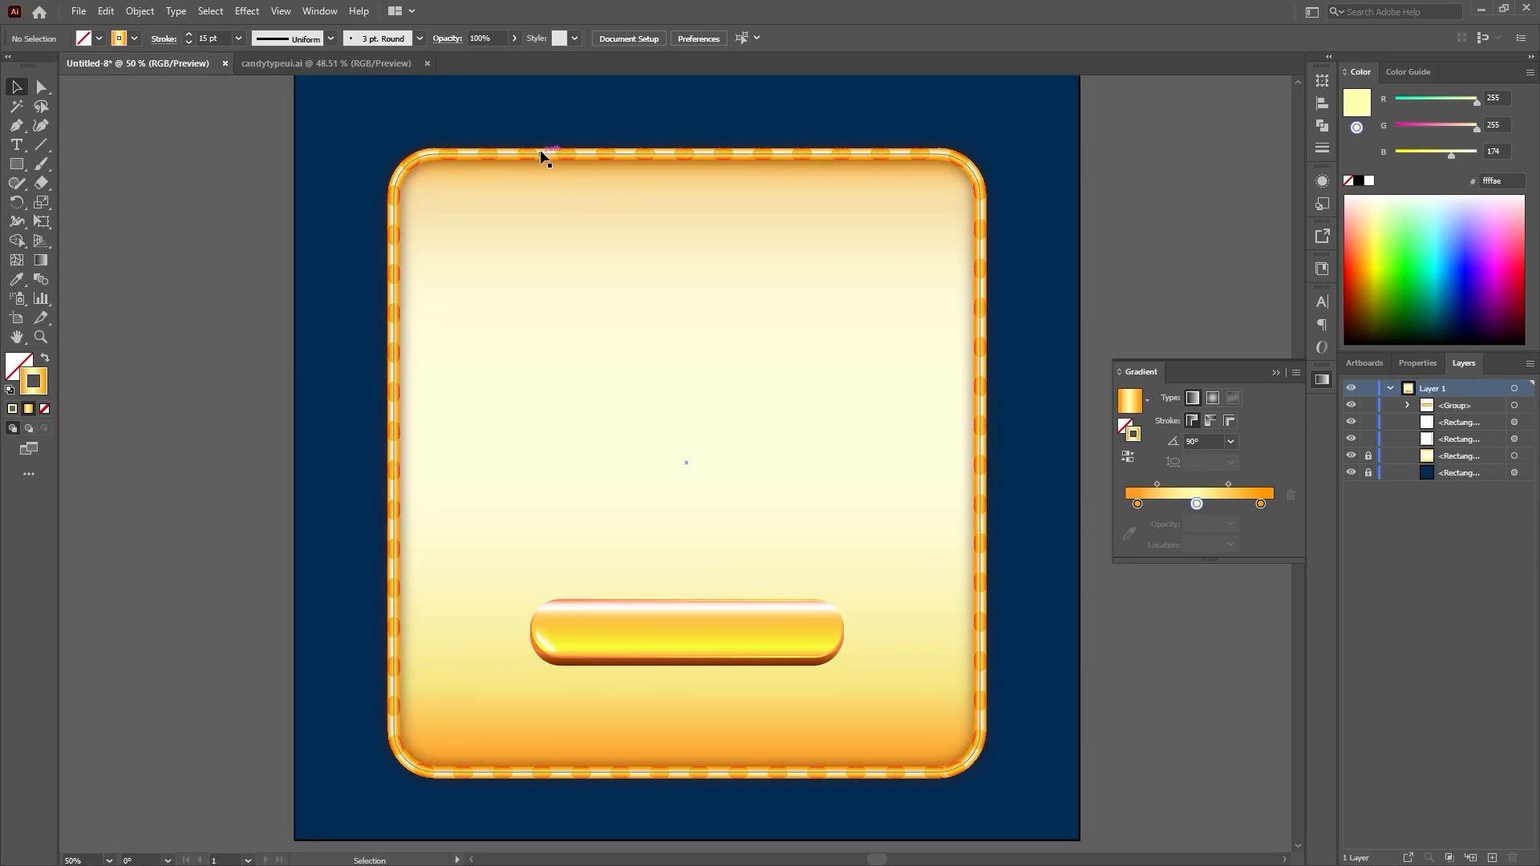
Step: Switch to candytypeui.ai, move the oval and round glows off the second star, and inspect the round glow's gradient fill
click(271, 65)
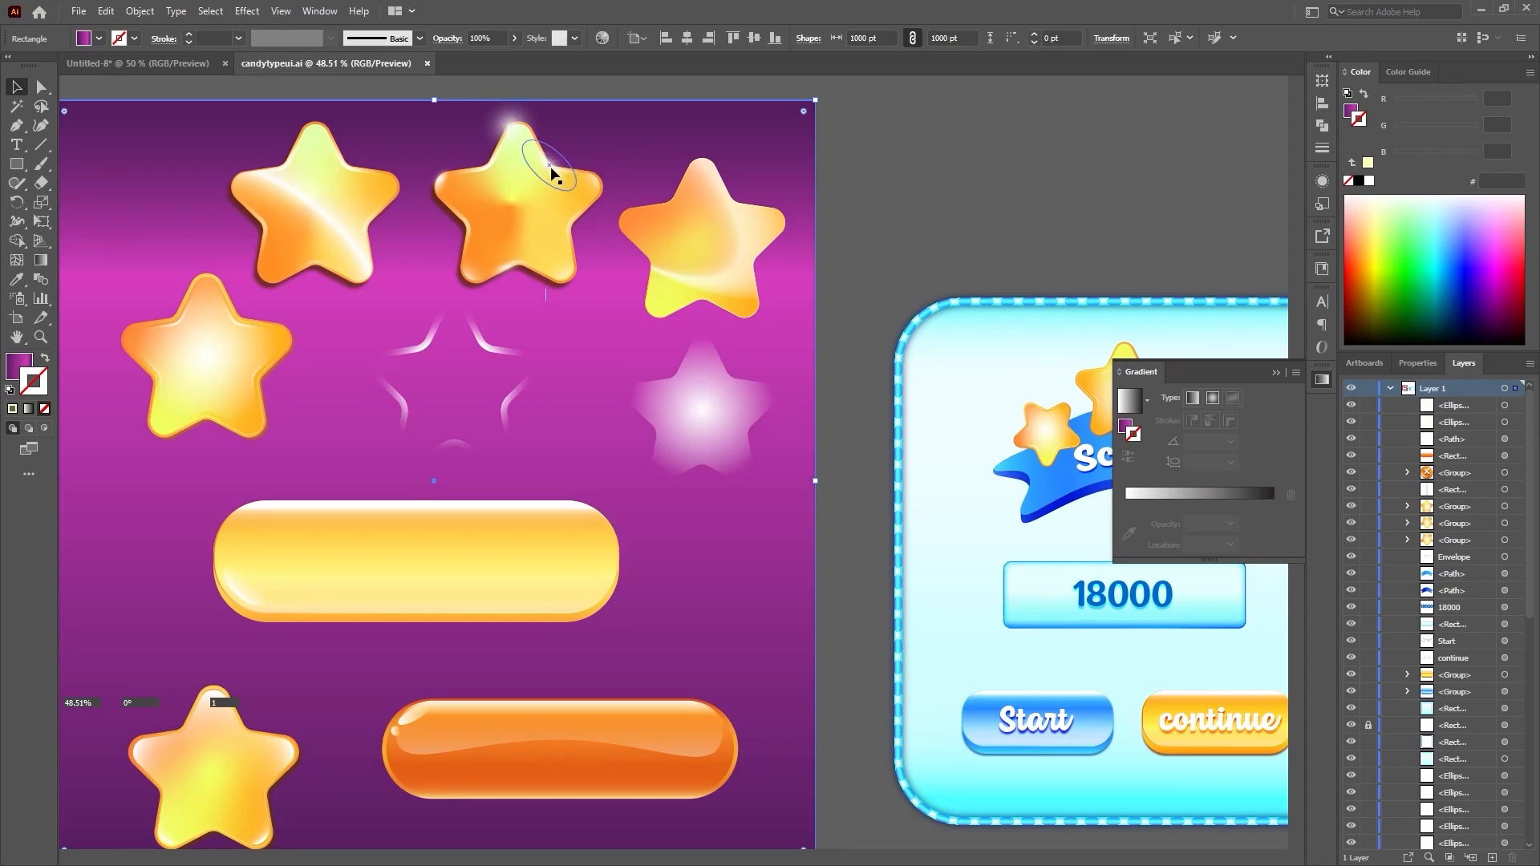
drag(552, 168, 626, 164)
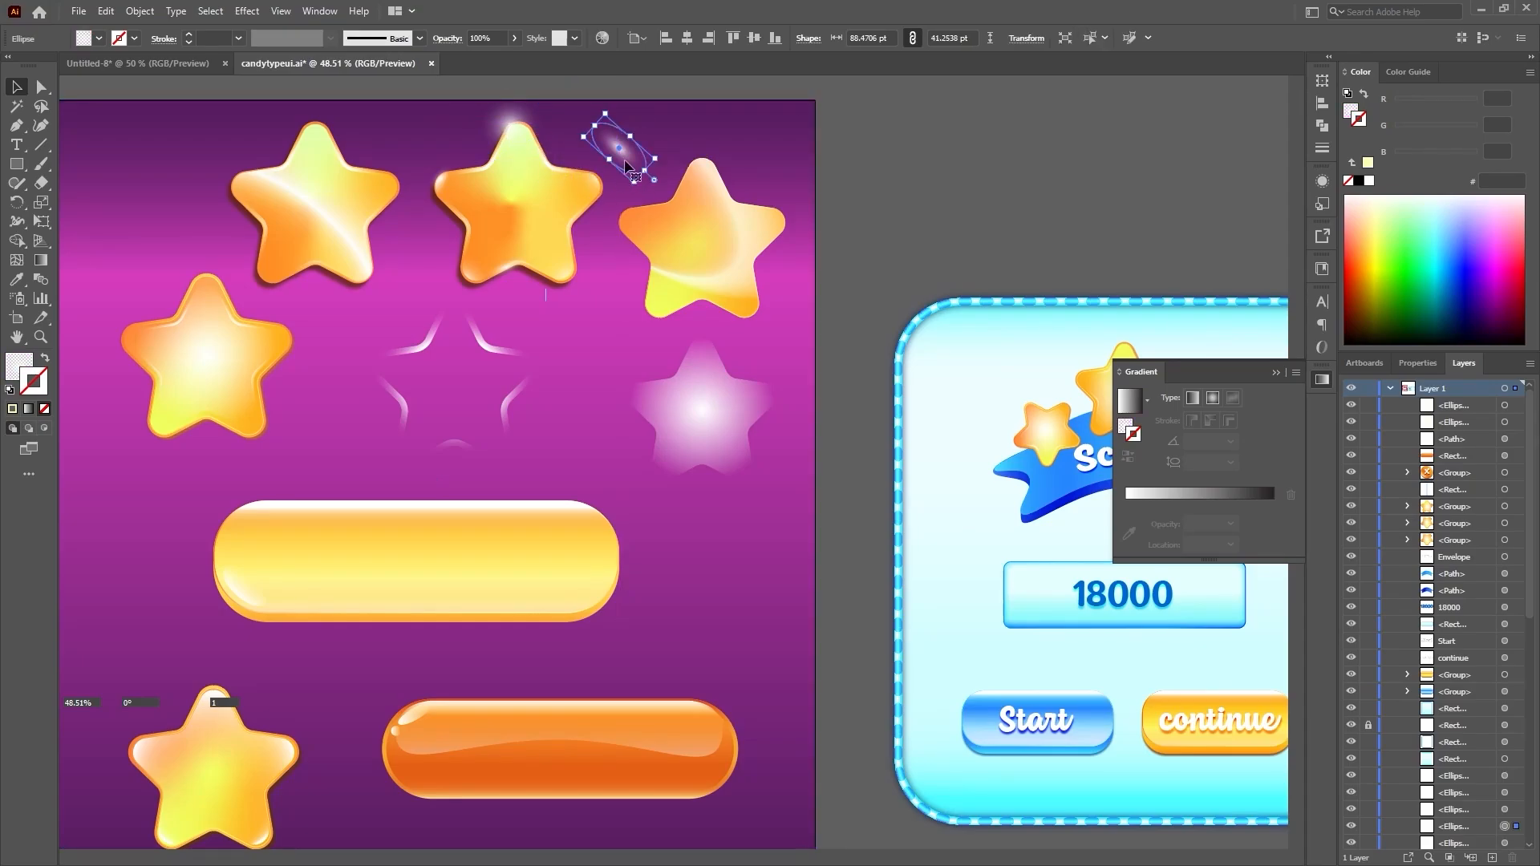
drag(526, 136, 444, 143)
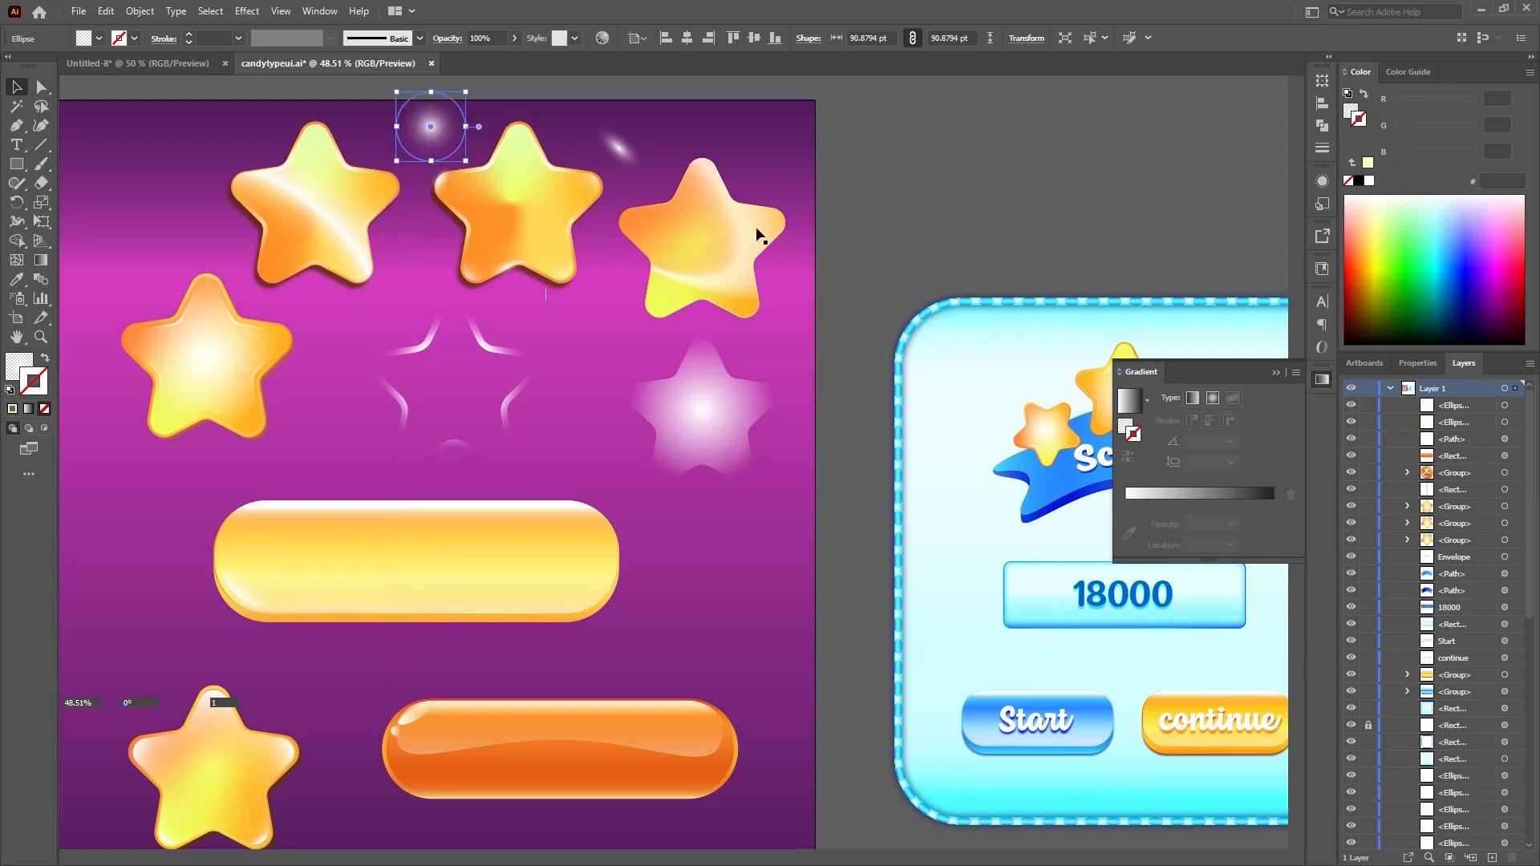
click(1125, 424)
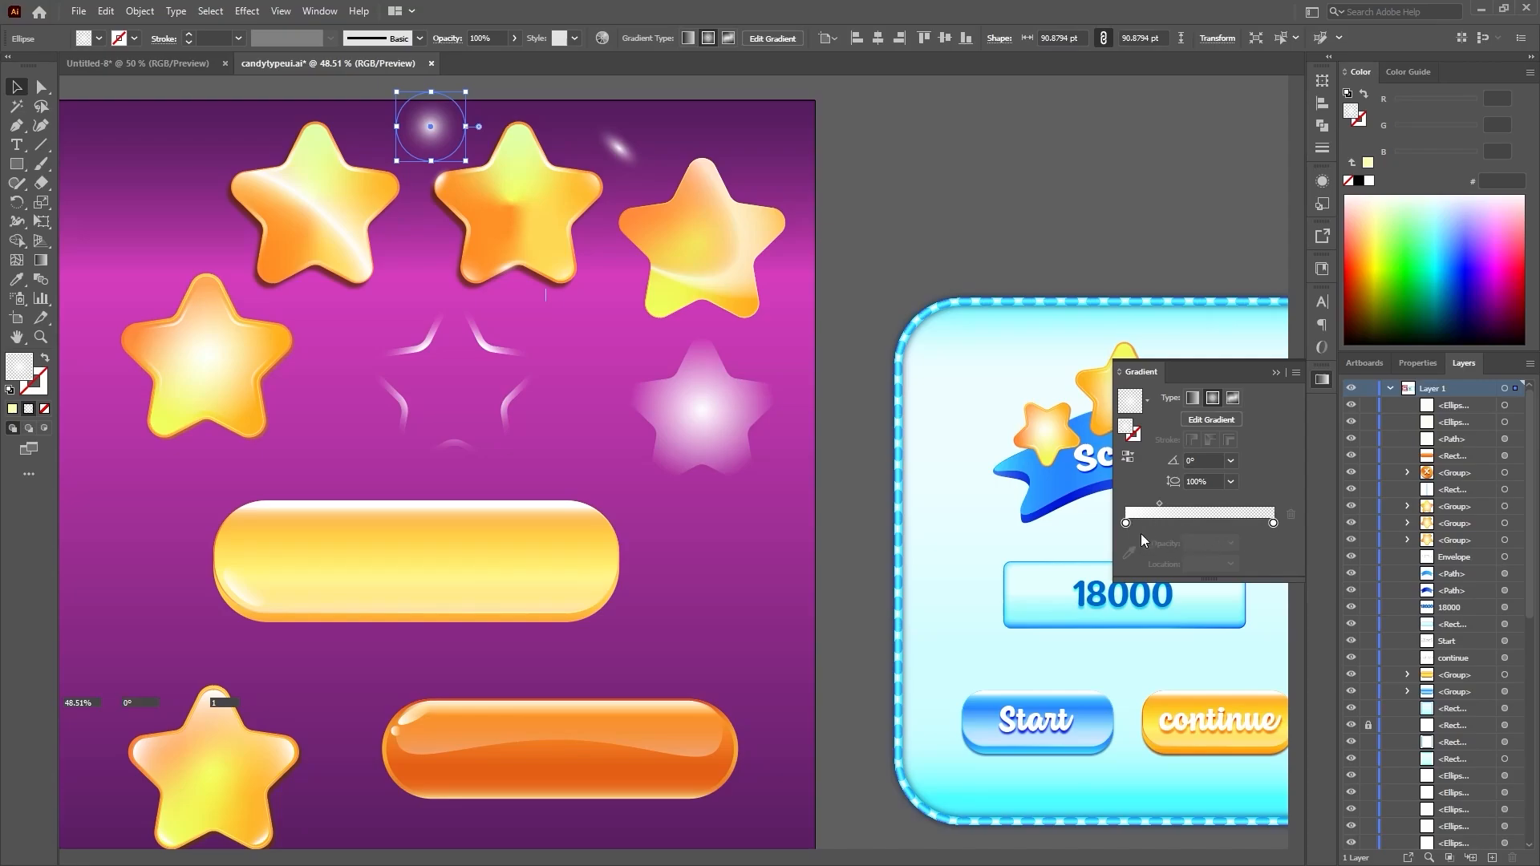
Step: Try a linear gradient on the round glow, undo the stray move and restore the radial gradient type
click(1193, 398)
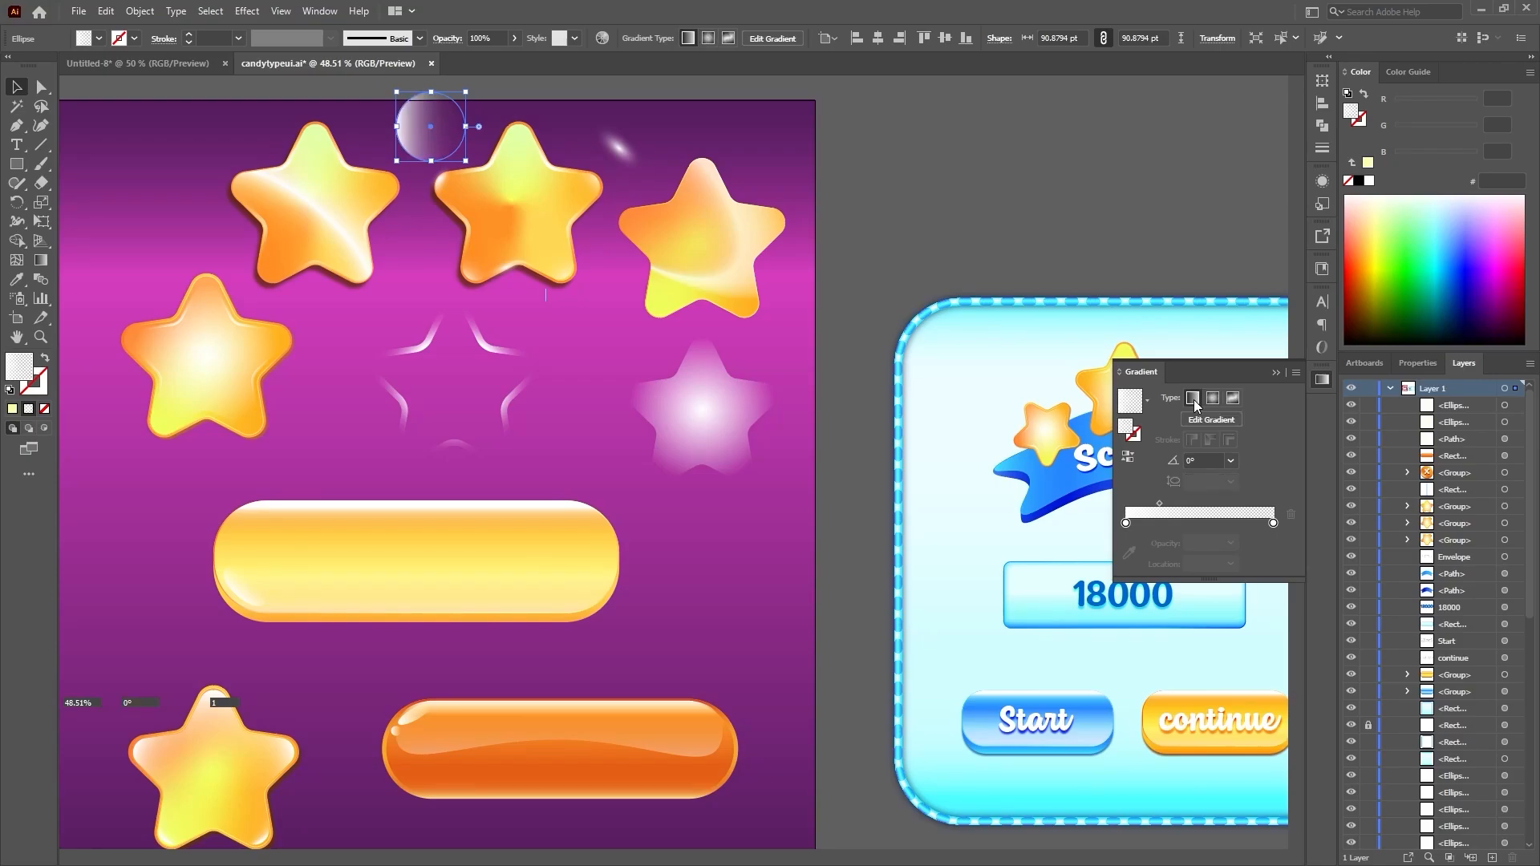
drag(415, 144, 509, 341)
key(ctrl+z)
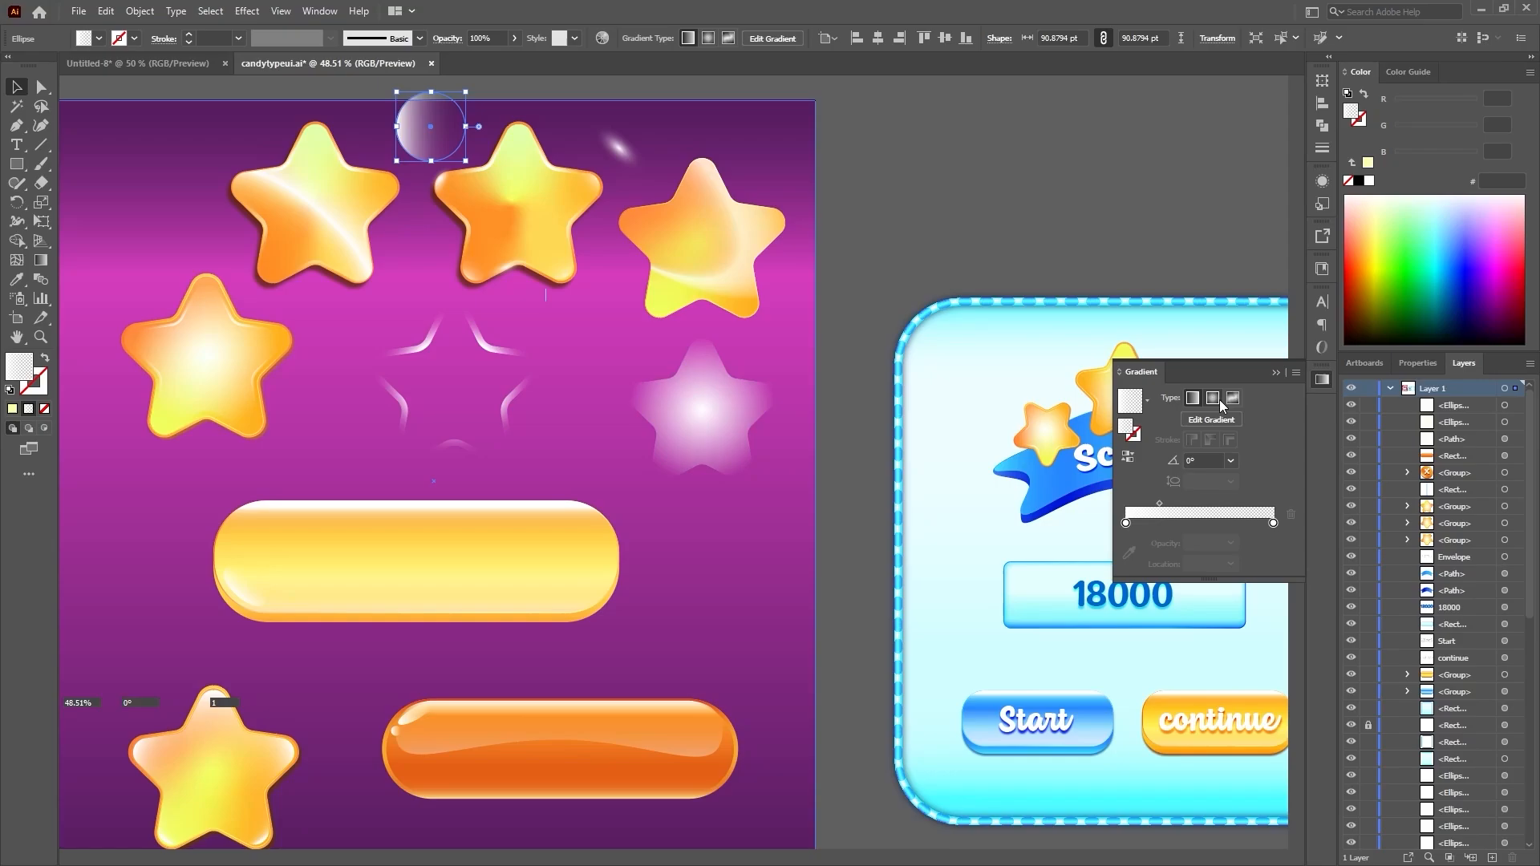
click(1214, 398)
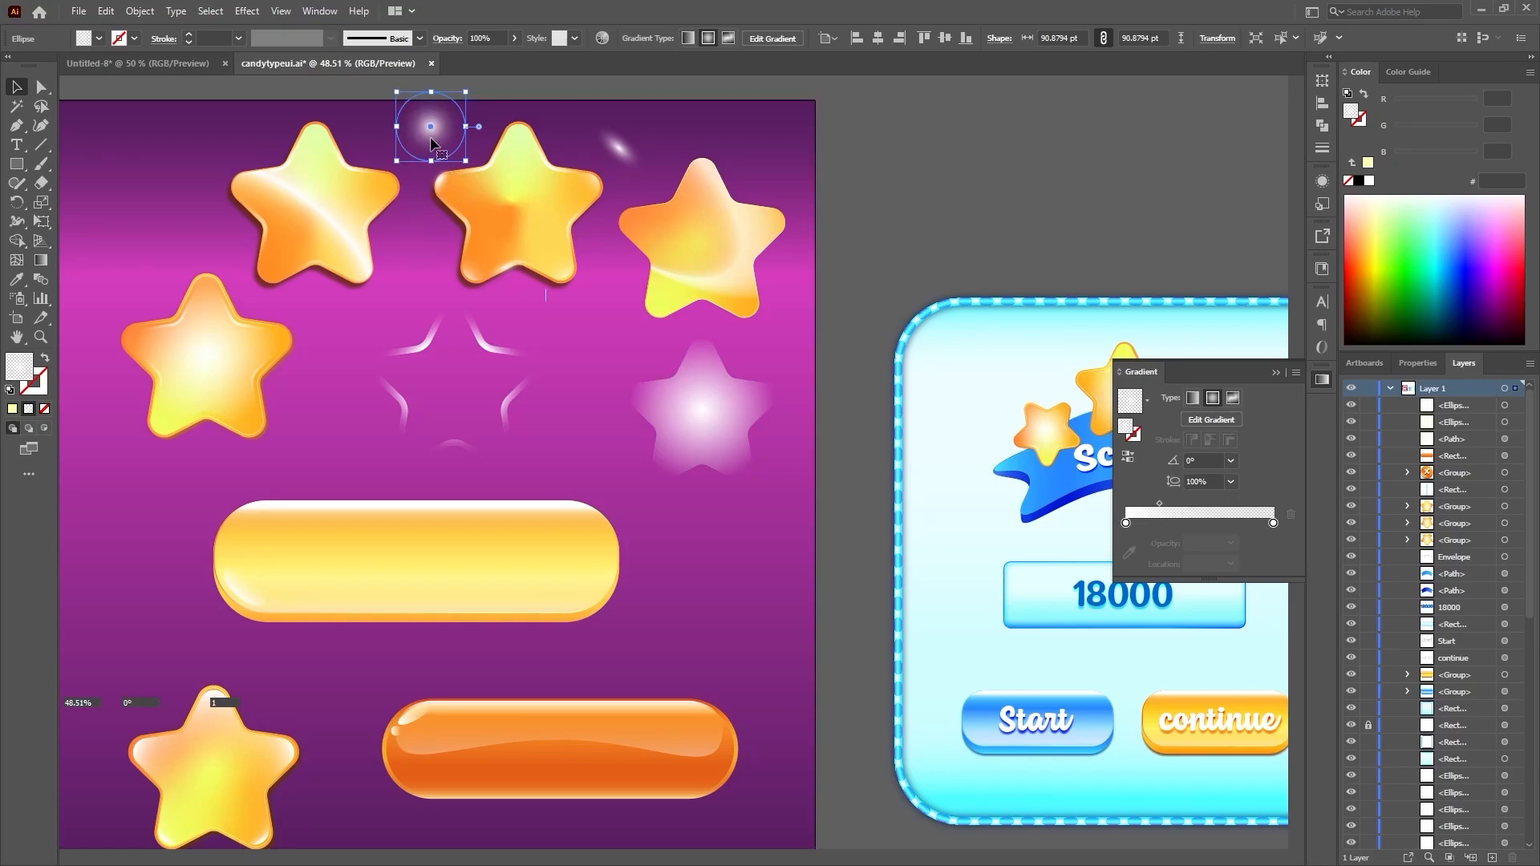
Step: Move the round glow to the empty purple area beside the yellow button, leave isolation mode and reselect the glow
drag(431, 143, 695, 566)
double_click(695, 564)
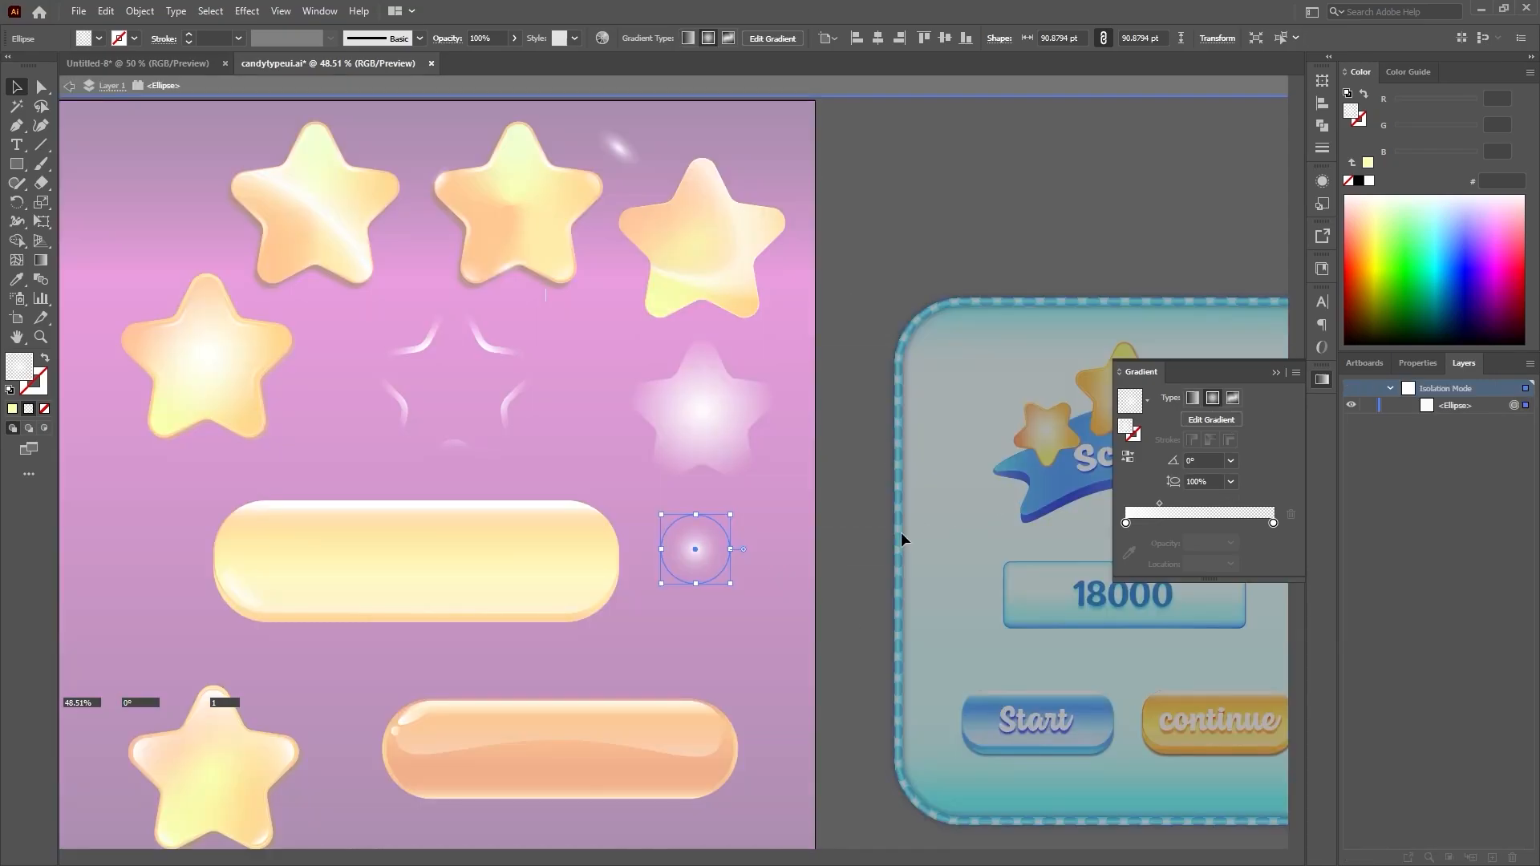
click(828, 548)
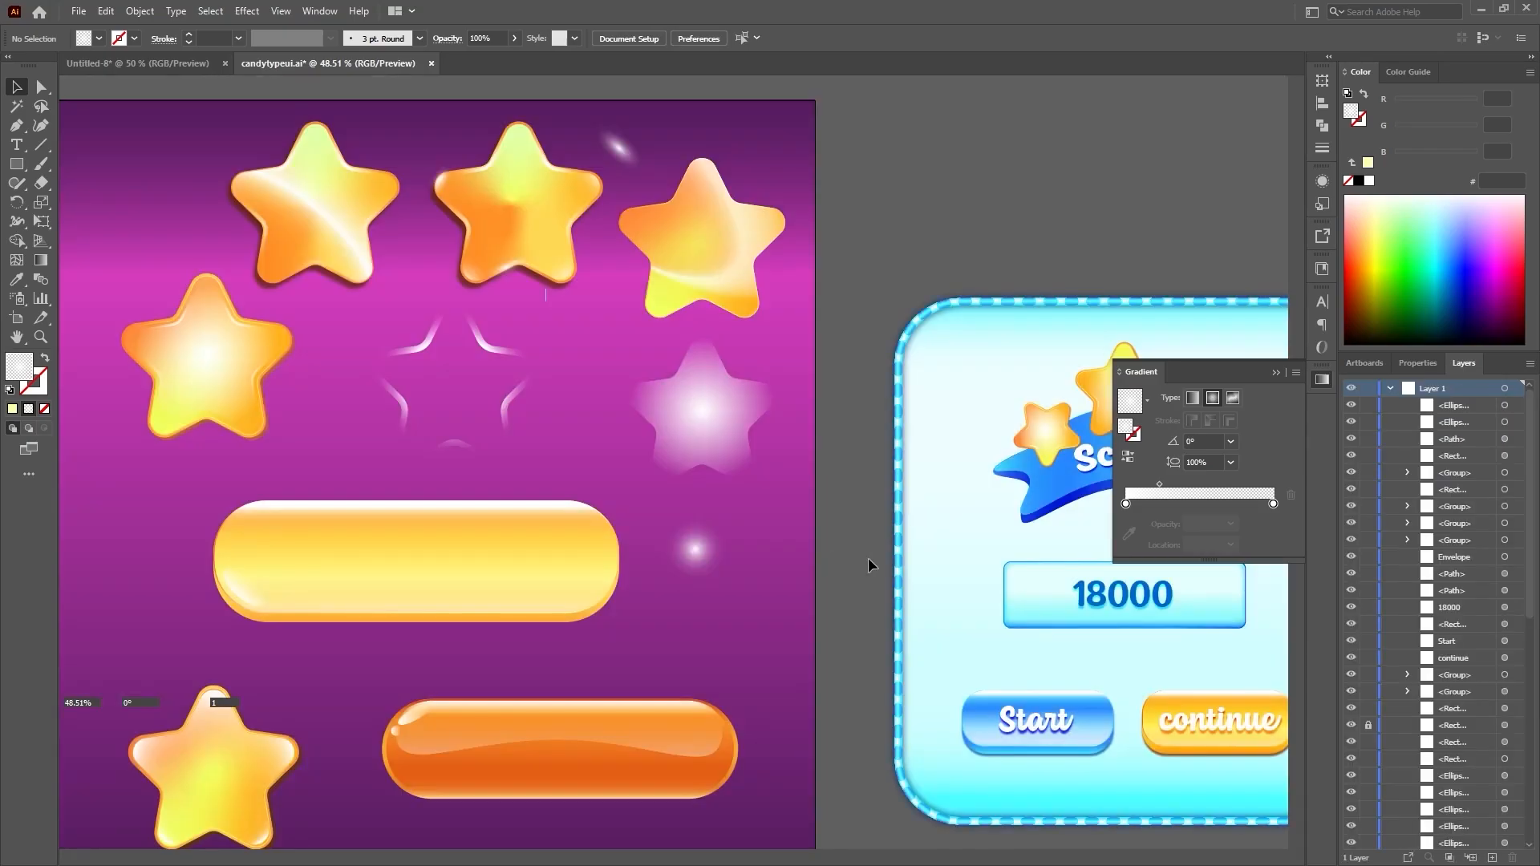
double_click(868, 557)
click(695, 549)
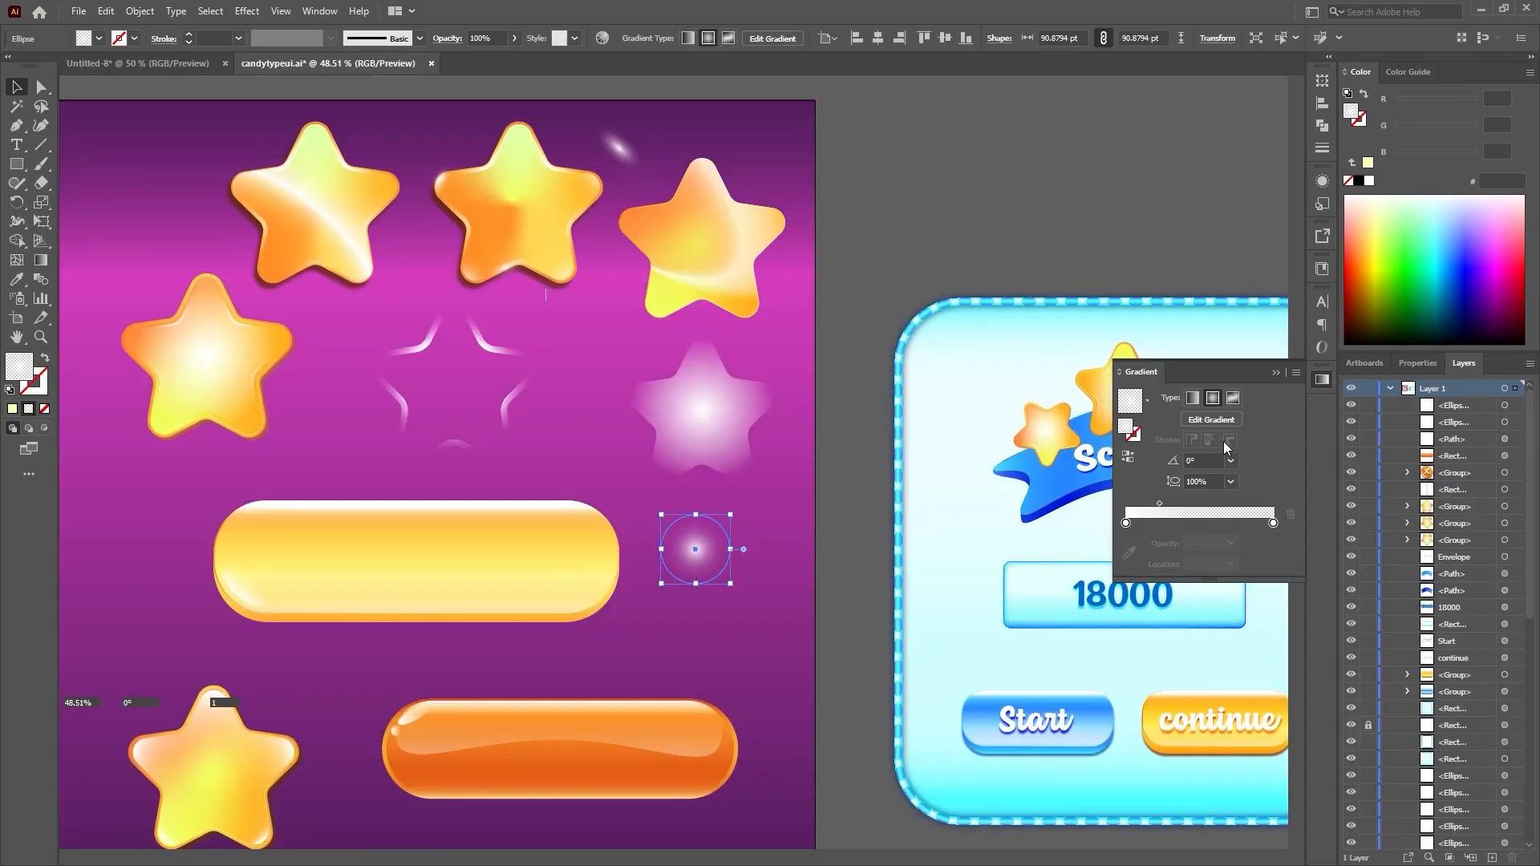
Step: Place the round glow on the second star's left tip and the oval glow on its upper-right edge
drag(696, 548, 445, 178)
click(624, 156)
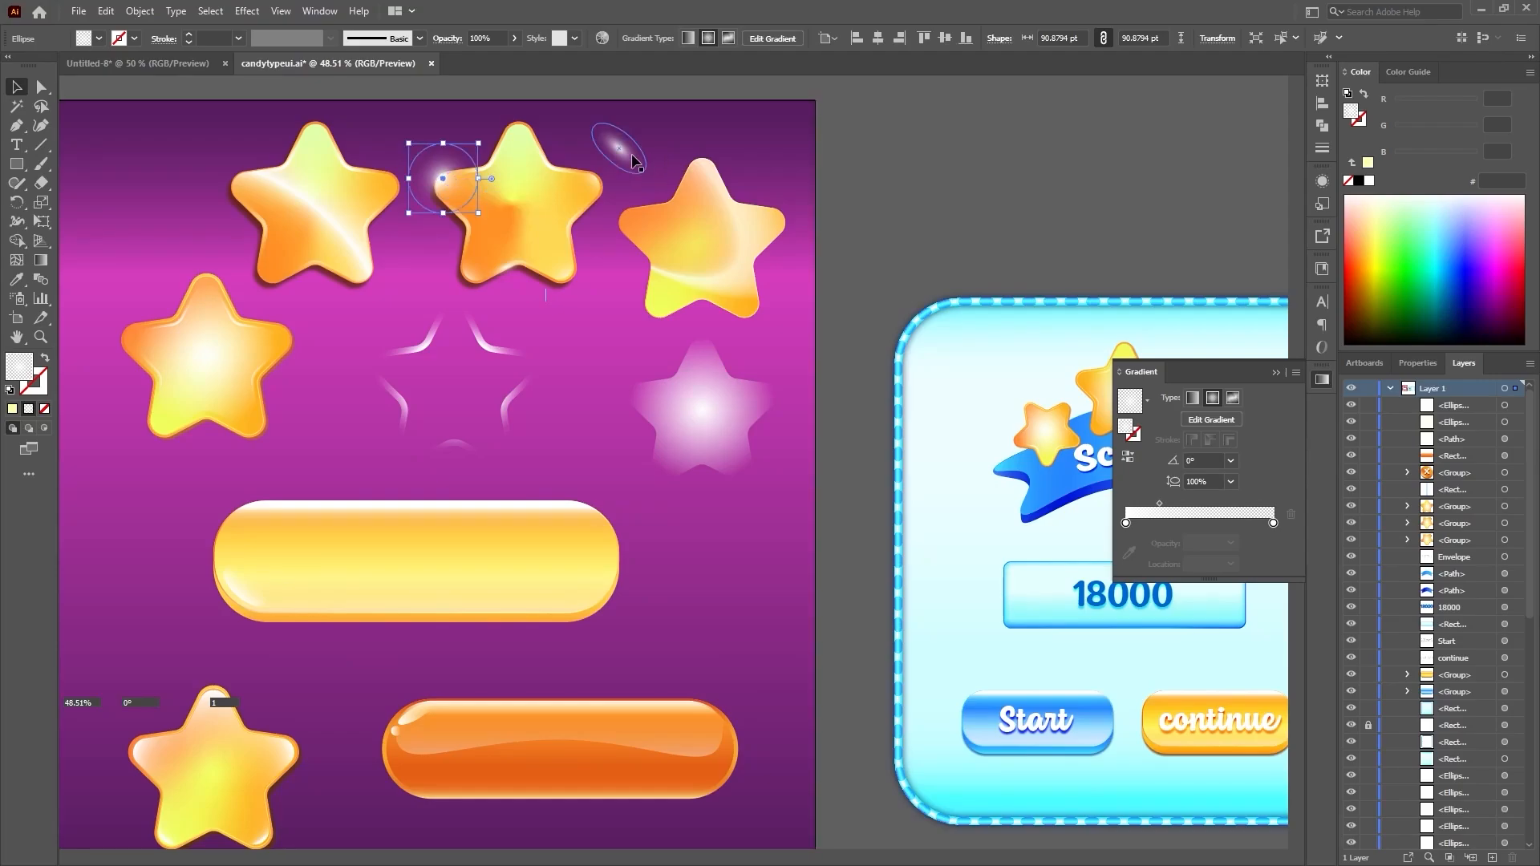
drag(633, 156, 565, 175)
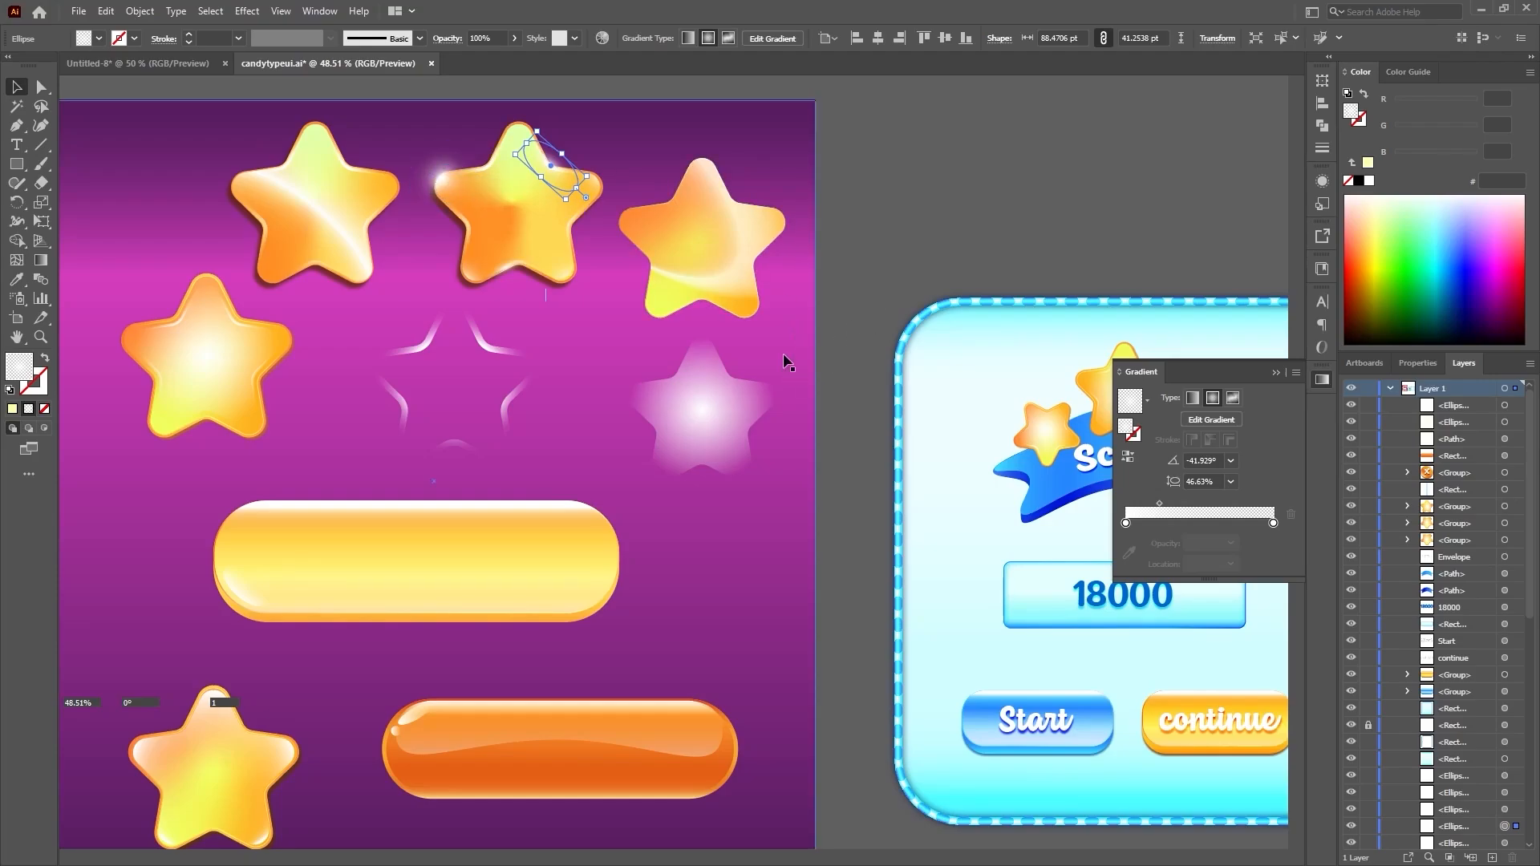
Step: Examine the third star's translucent overlay and its radial gradient, move it off the star and undo the move
click(733, 266)
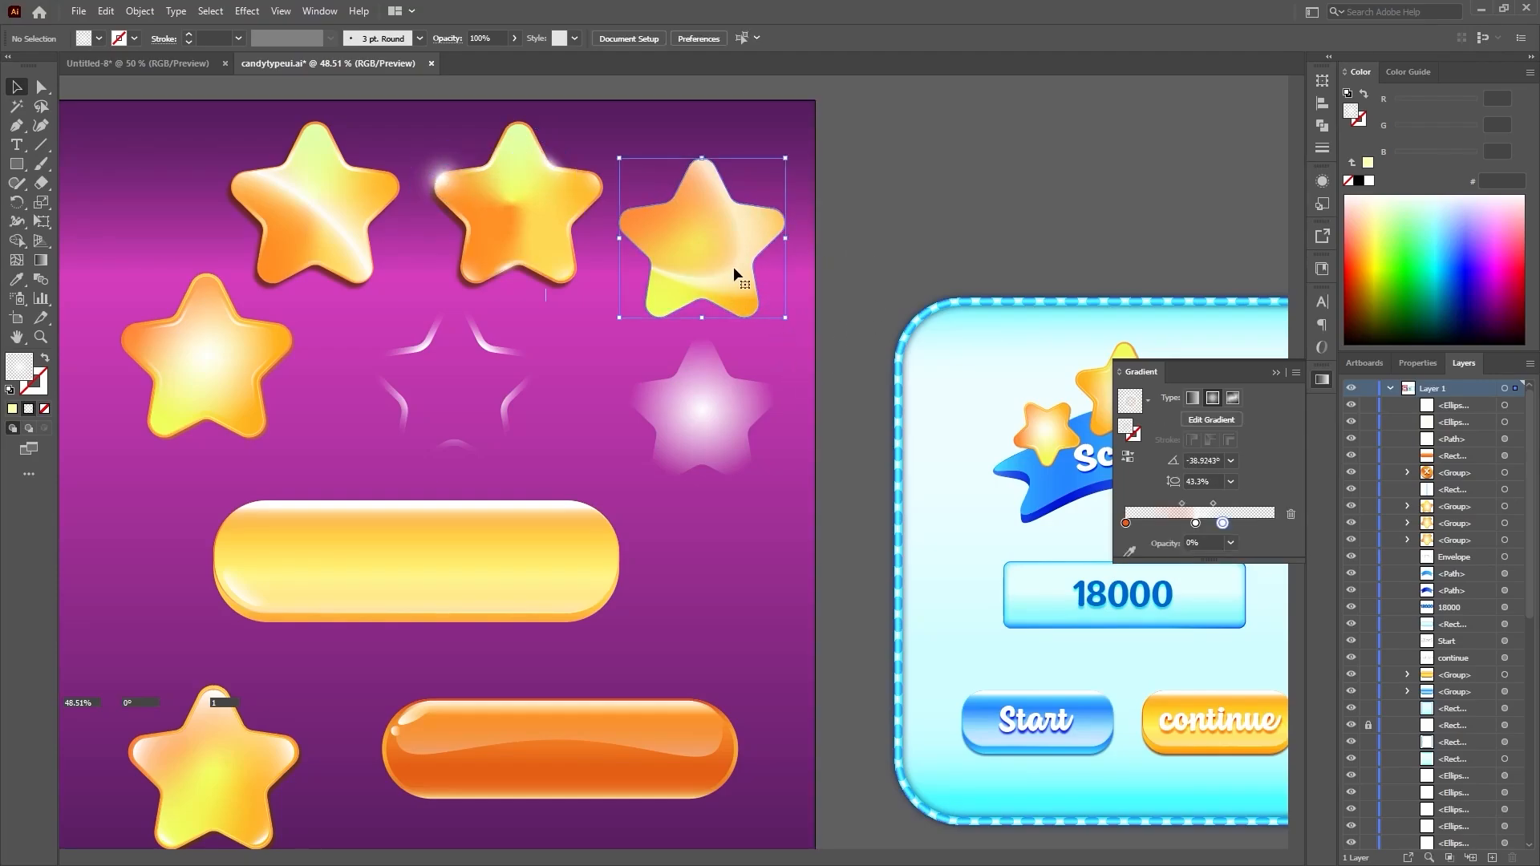
drag(733, 267, 957, 227)
key(ctrl+z)
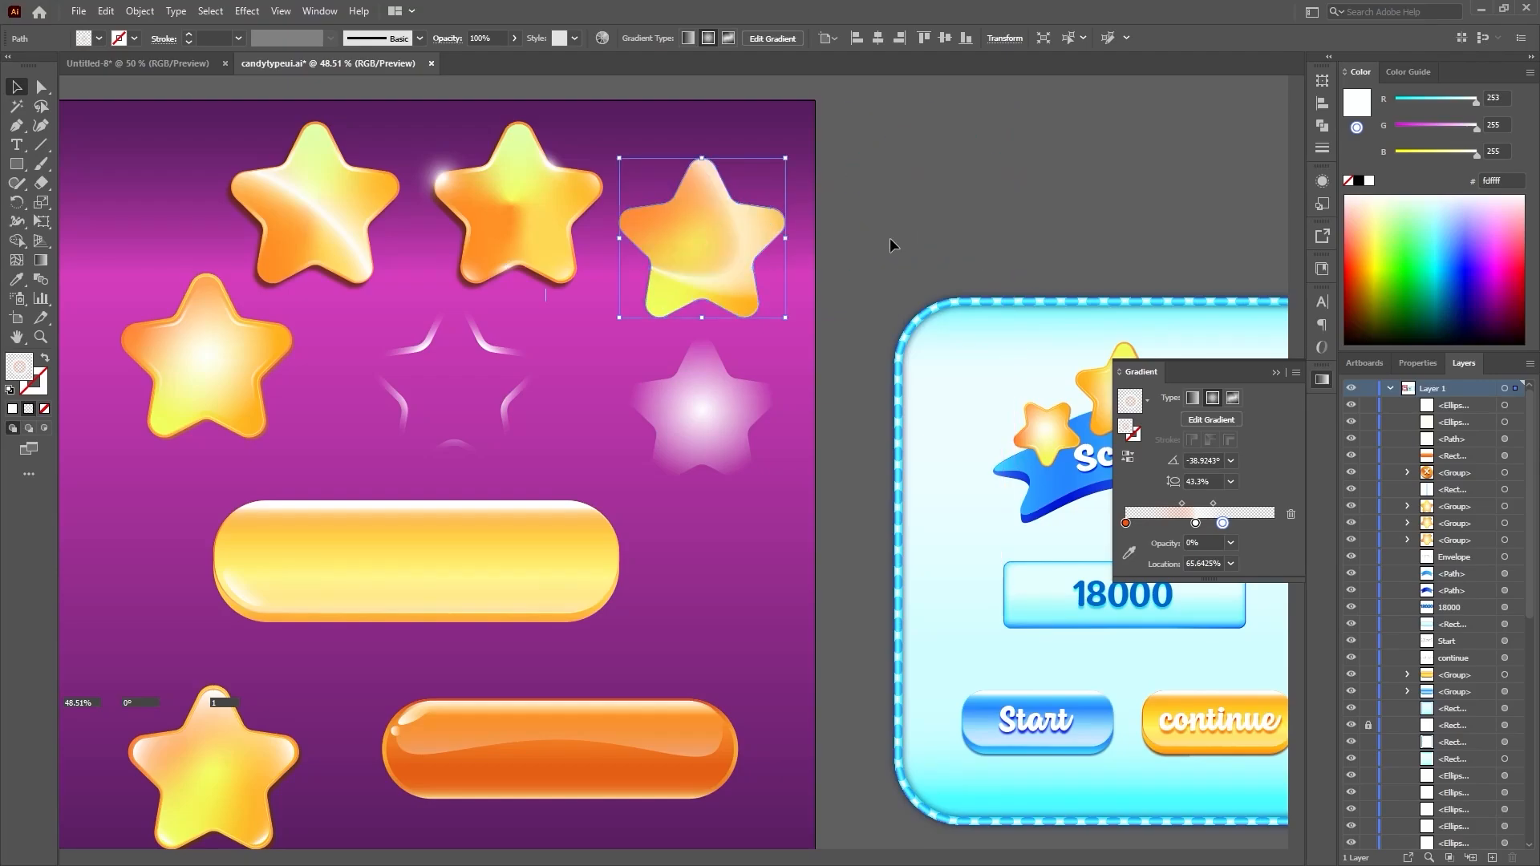
click(888, 237)
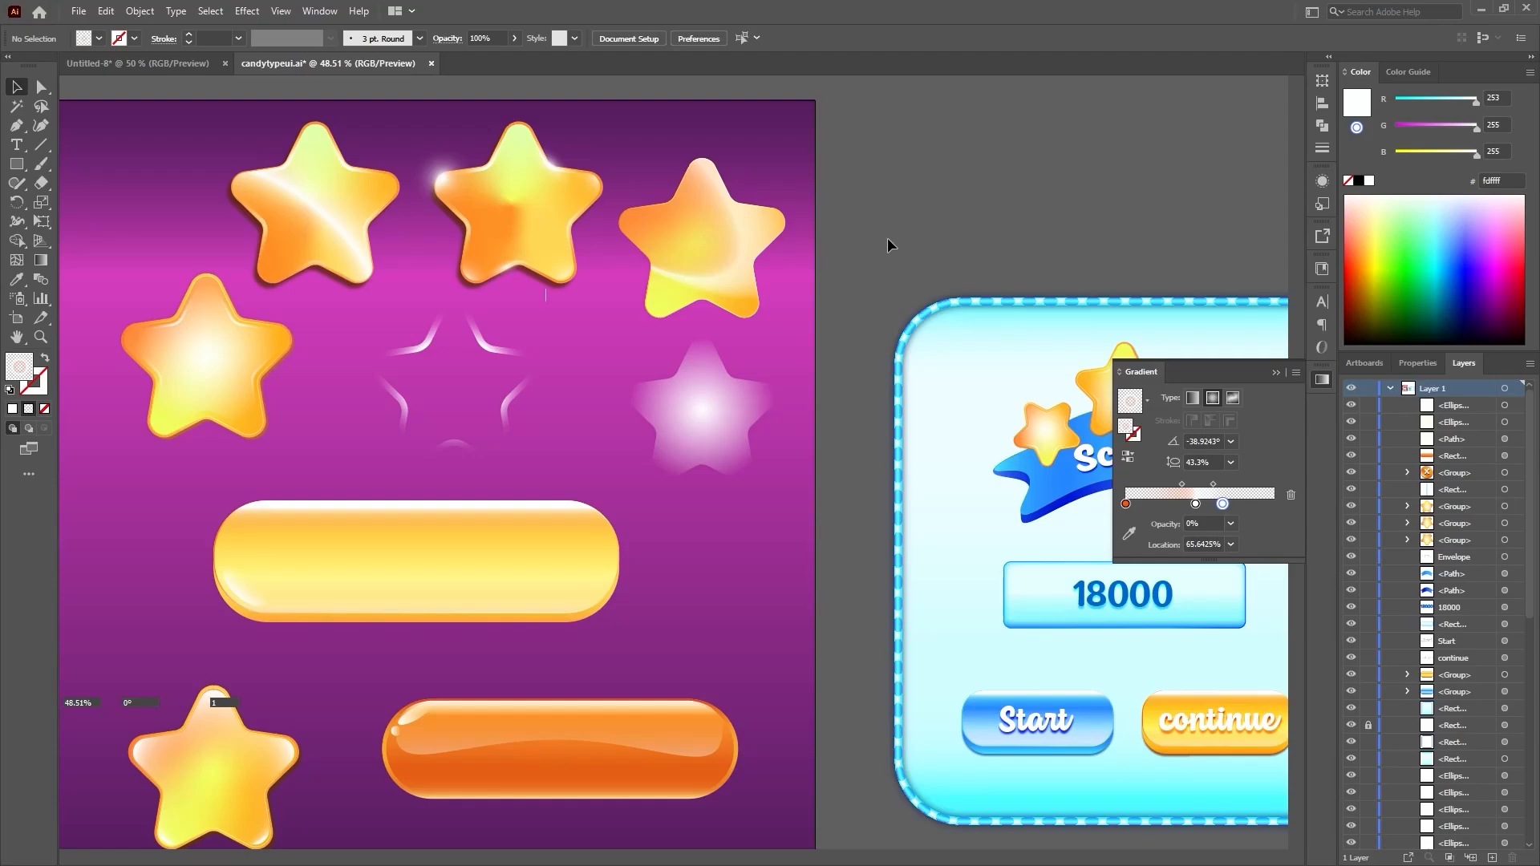
Step: Return to the Untitled-8 document and close the gradient settings
click(102, 62)
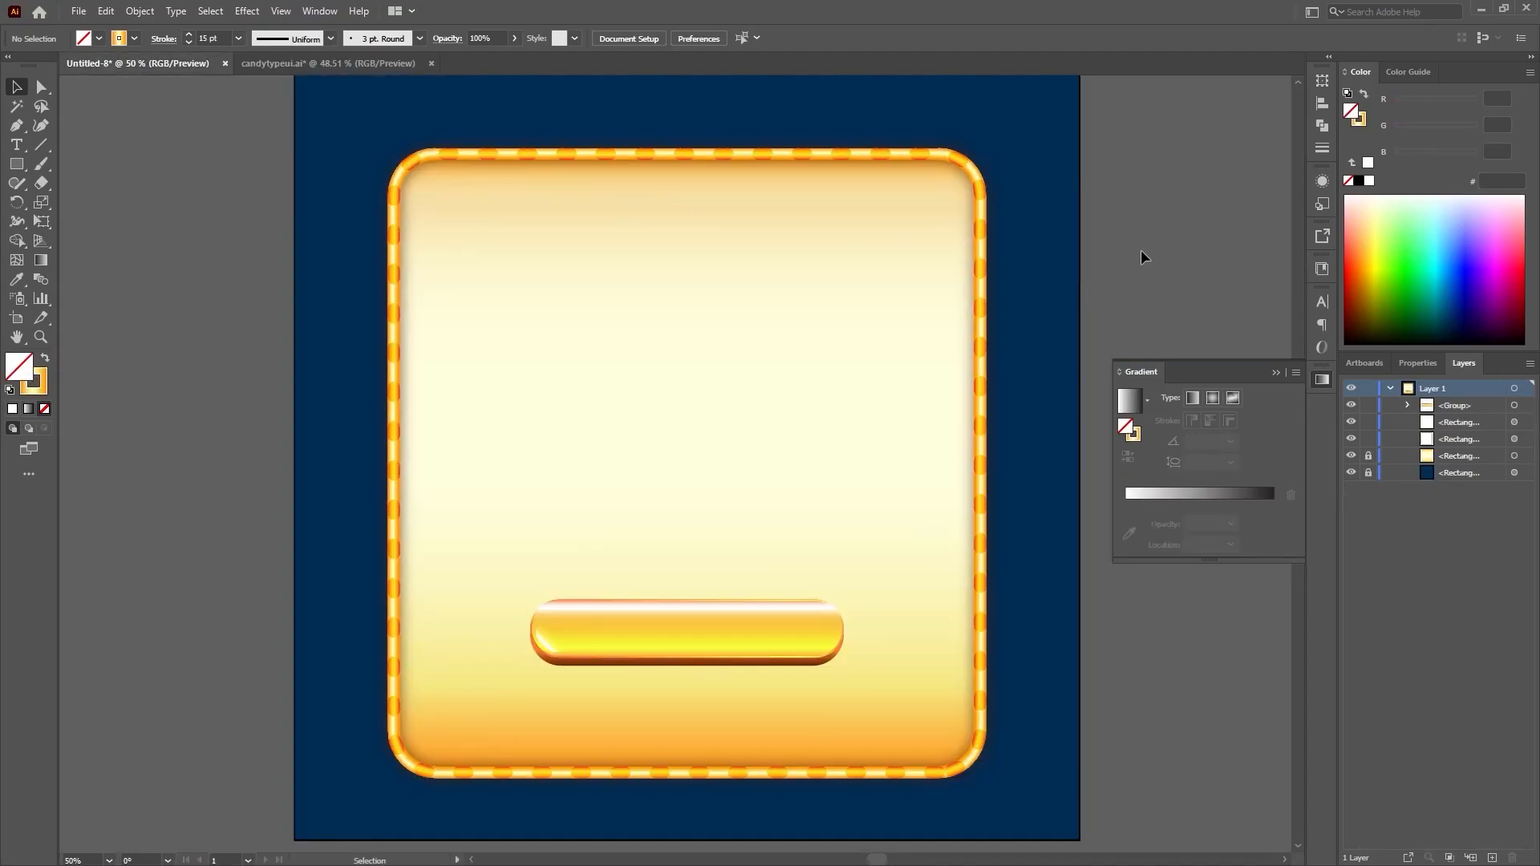
click(1275, 374)
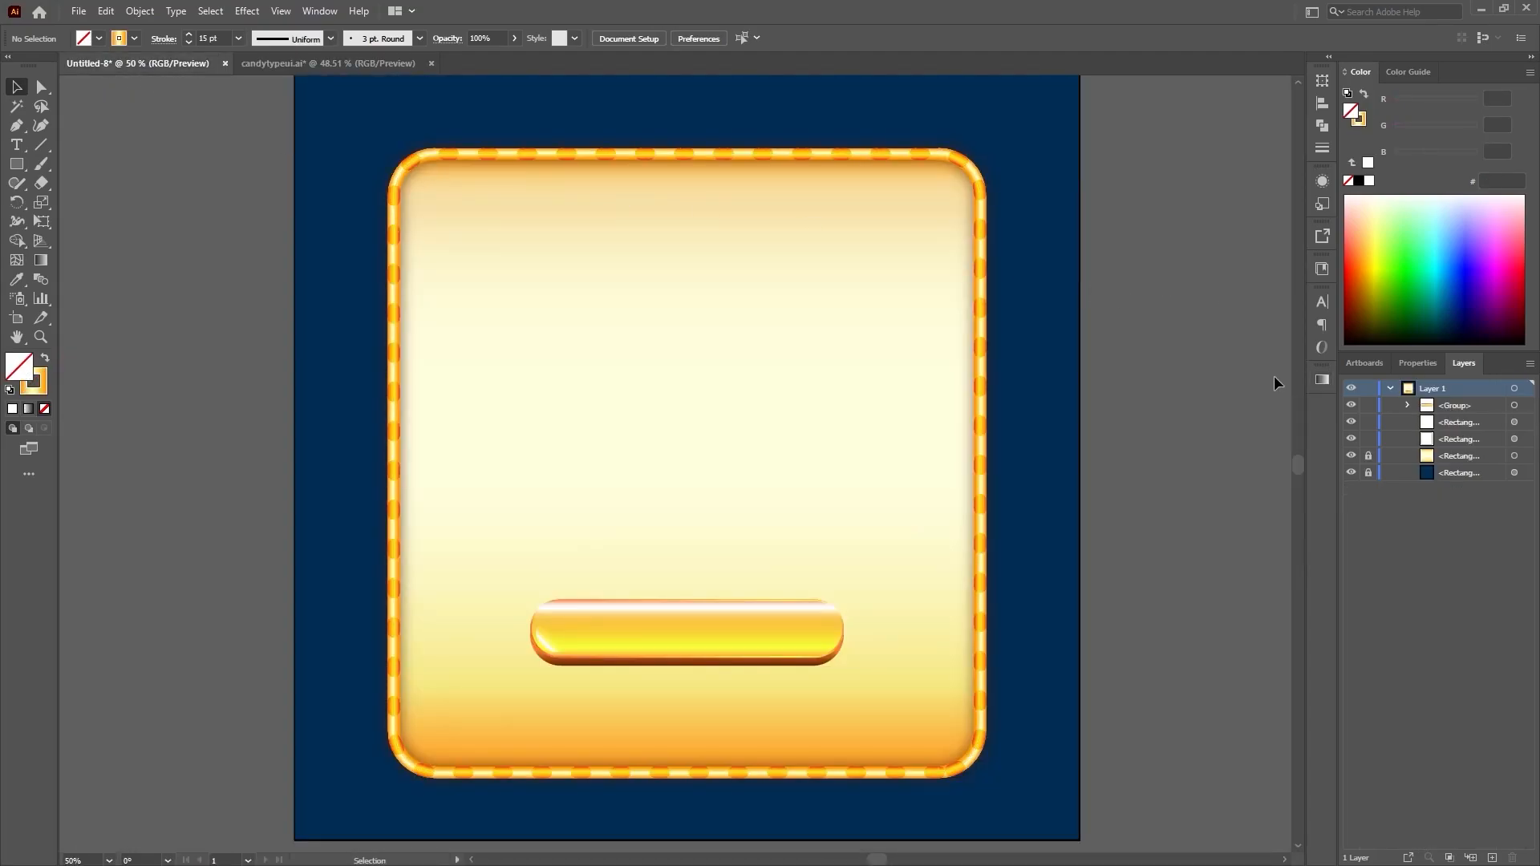